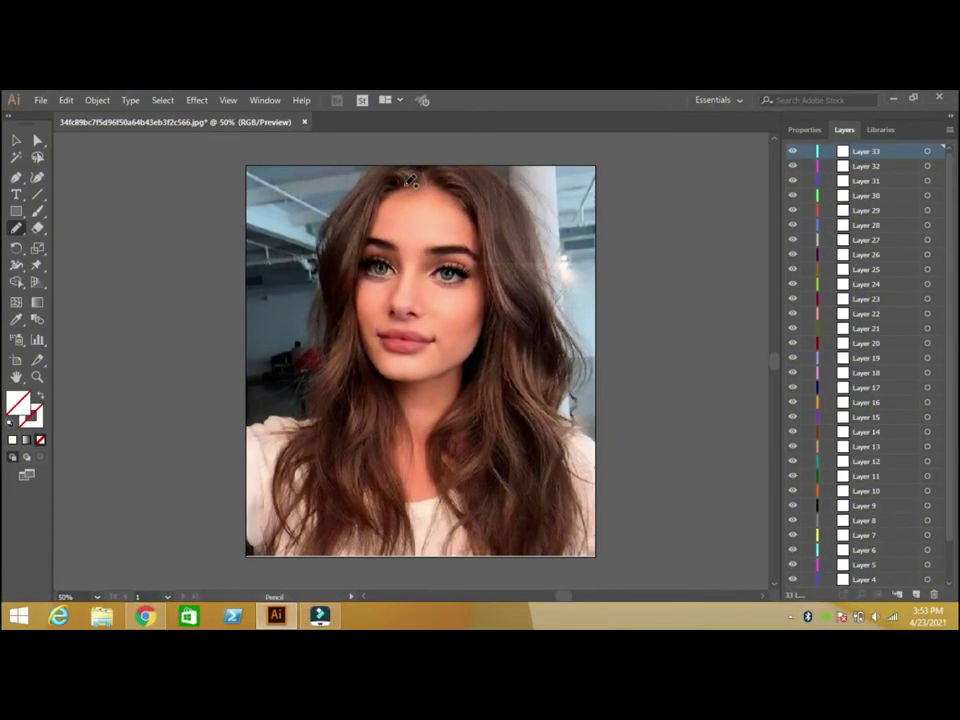
Zoom to 66.67% and draw a first strand at the hair parting, filled with sampled dark brown
{"action": "left_click", "coordinate": [100, 597]}
{"action": "left_click", "coordinate": [123, 424]}
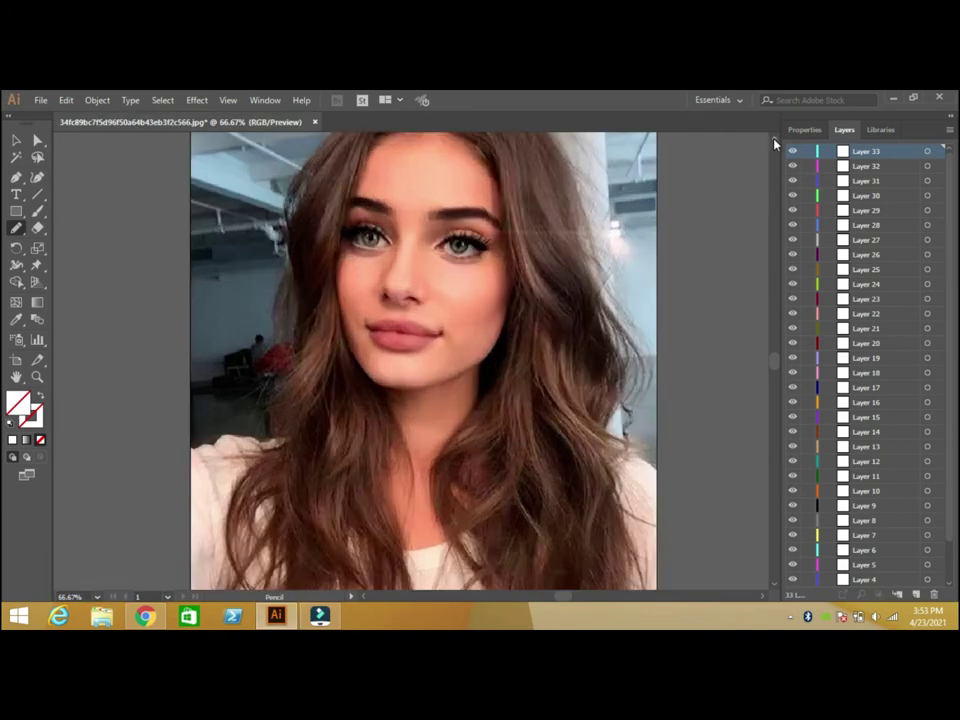
{"action": "scroll", "coordinate": [435, 222], "scroll_direction": "up", "scroll_amount": 2}
{"action": "mouse_move", "coordinate": [388, 213]}
{"action": "left_mouse_down"}
{"action": "mouse_move", "coordinate": [380, 214]}
{"action": "mouse_move", "coordinate": [408, 204]}
{"action": "mouse_move", "coordinate": [399, 201]}
{"action": "left_mouse_up"}
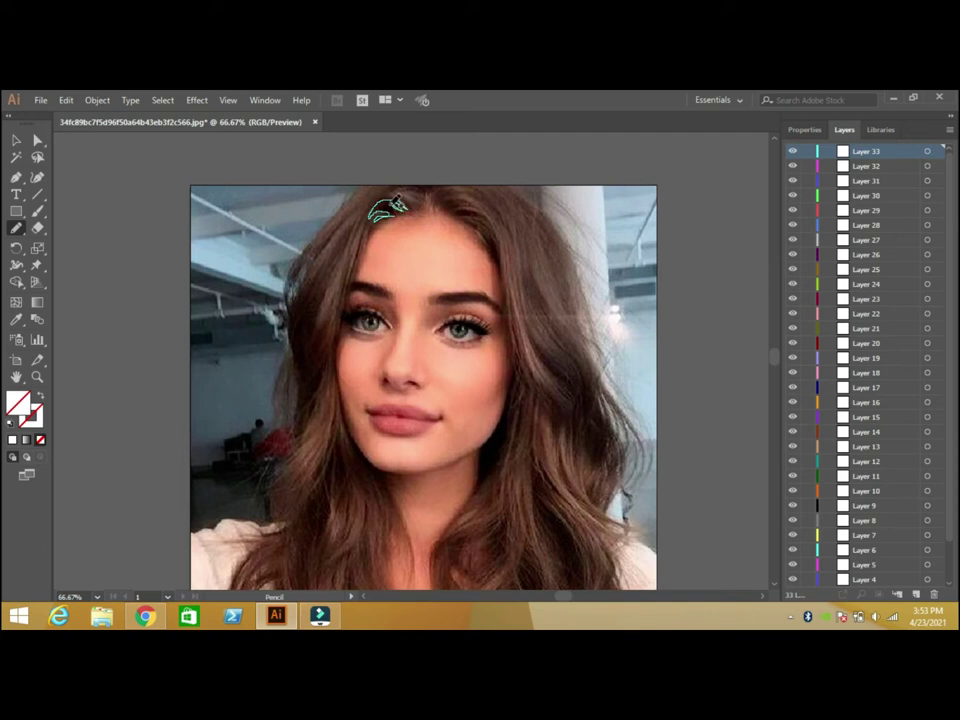
{"action": "left_click", "coordinate": [16, 319]}
{"action": "left_click", "coordinate": [279, 312]}
{"action": "key", "text": "ctrl+shift+a"}
Draw two more dark brown strands along the hairline, then lock Layer 33 and select Layer 32
{"action": "left_click", "coordinate": [16, 229]}
{"action": "mouse_move", "coordinate": [434, 203]}
{"action": "left_mouse_down"}
{"action": "mouse_move", "coordinate": [457, 190]}
{"action": "mouse_move", "coordinate": [484, 213]}
{"action": "mouse_move", "coordinate": [467, 213]}
{"action": "left_mouse_up"}
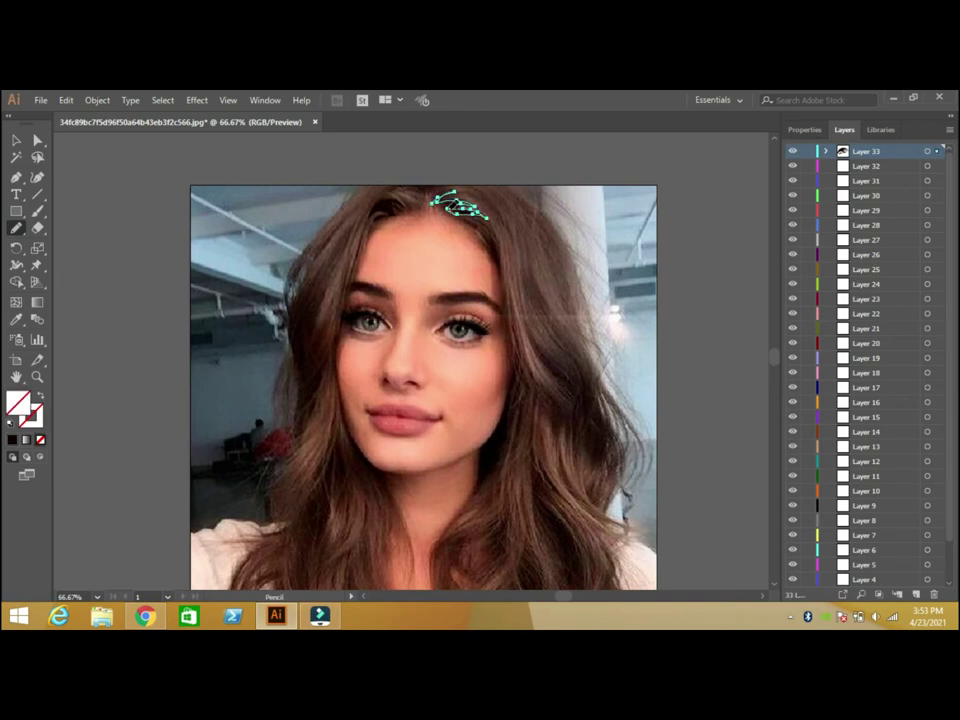
{"action": "left_click", "coordinate": [13, 440]}
{"action": "left_click", "coordinate": [697, 342]}
{"action": "mouse_move", "coordinate": [483, 230]}
{"action": "left_mouse_down"}
{"action": "mouse_move", "coordinate": [503, 248]}
{"action": "mouse_move", "coordinate": [489, 231]}
{"action": "left_mouse_up"}
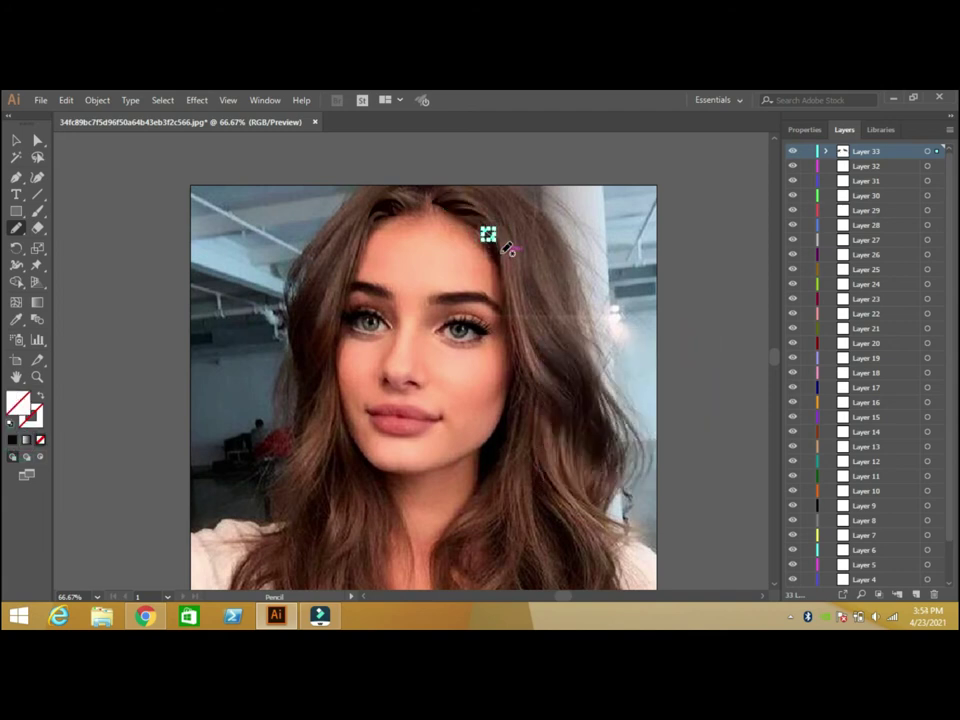
{"action": "left_click", "coordinate": [807, 151]}
{"action": "left_click", "coordinate": [842, 166]}
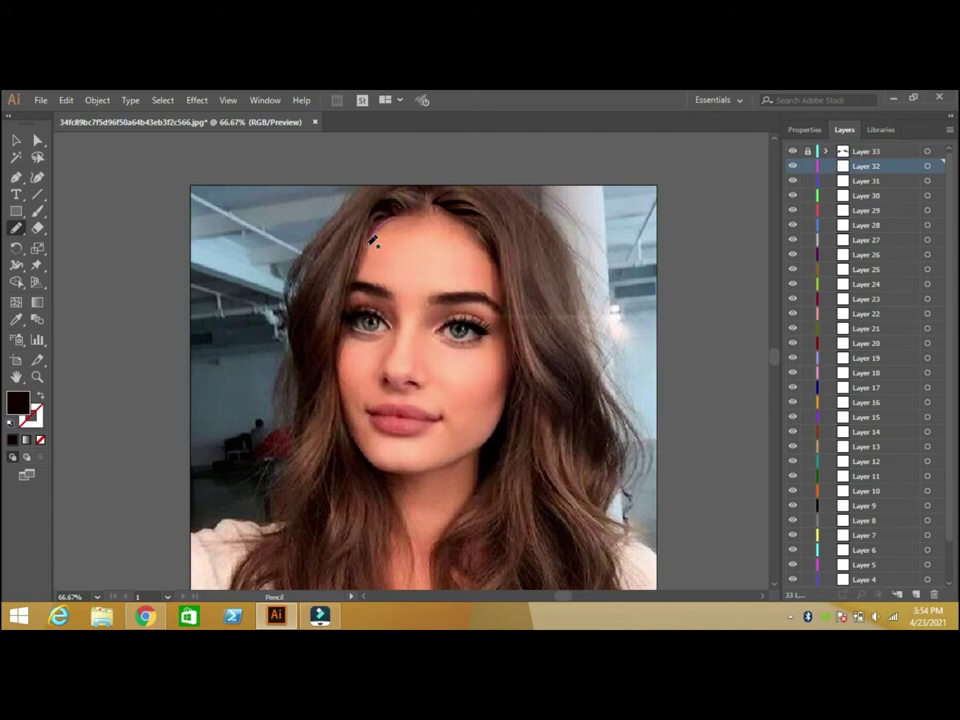
Outline the hair lock from the forehead down to the cheek and over the head top
{"action": "left_click_drag", "start_coordinate": [353, 288], "coordinate": [337, 349]}
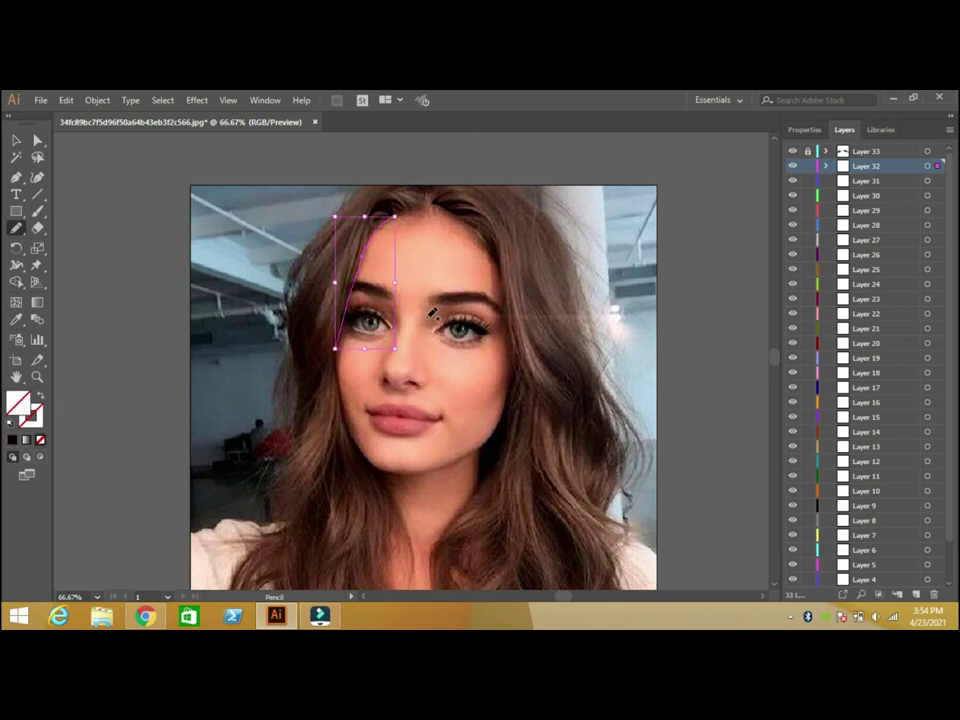
{"action": "key", "text": "a"}
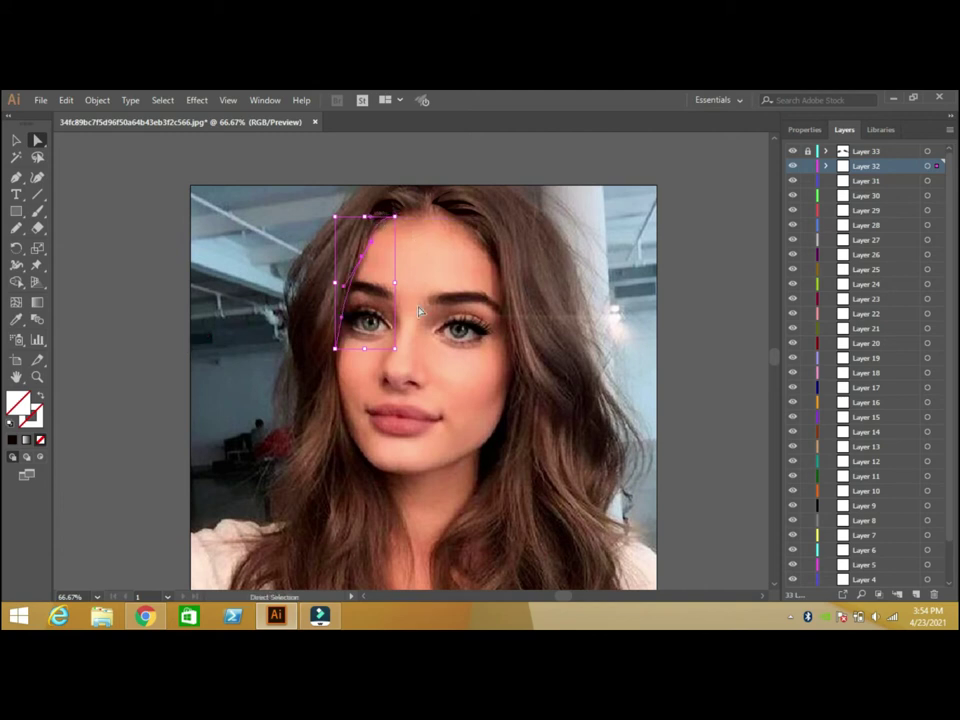
{"action": "left_click_drag", "start_coordinate": [395, 216], "coordinate": [400, 218]}
{"action": "key", "text": "n"}
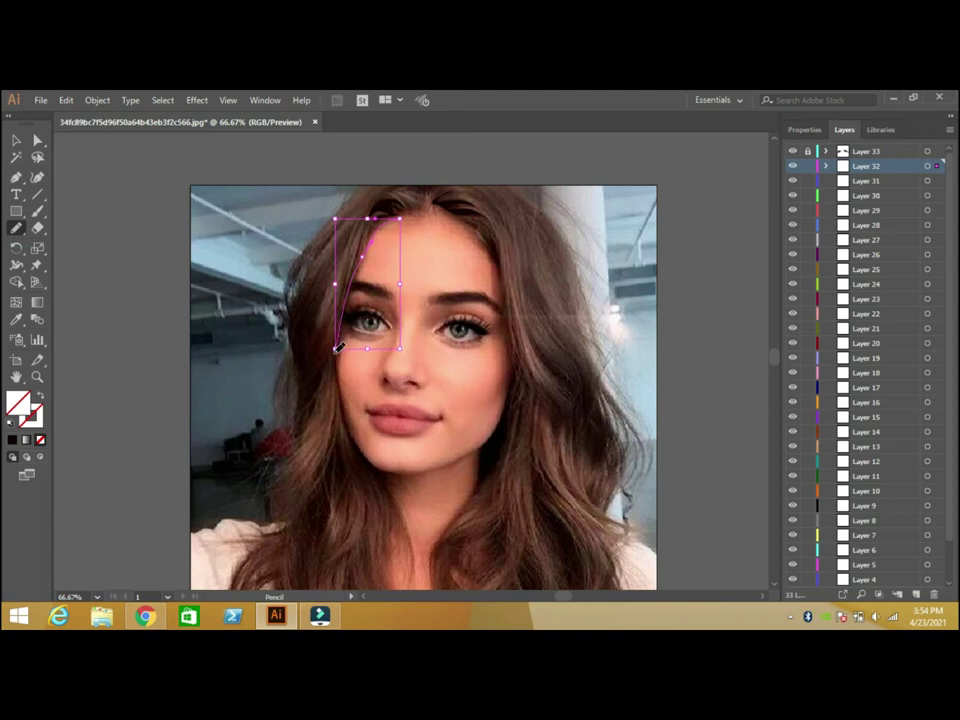
{"action": "left_click_drag", "start_coordinate": [318, 371], "coordinate": [298, 384]}
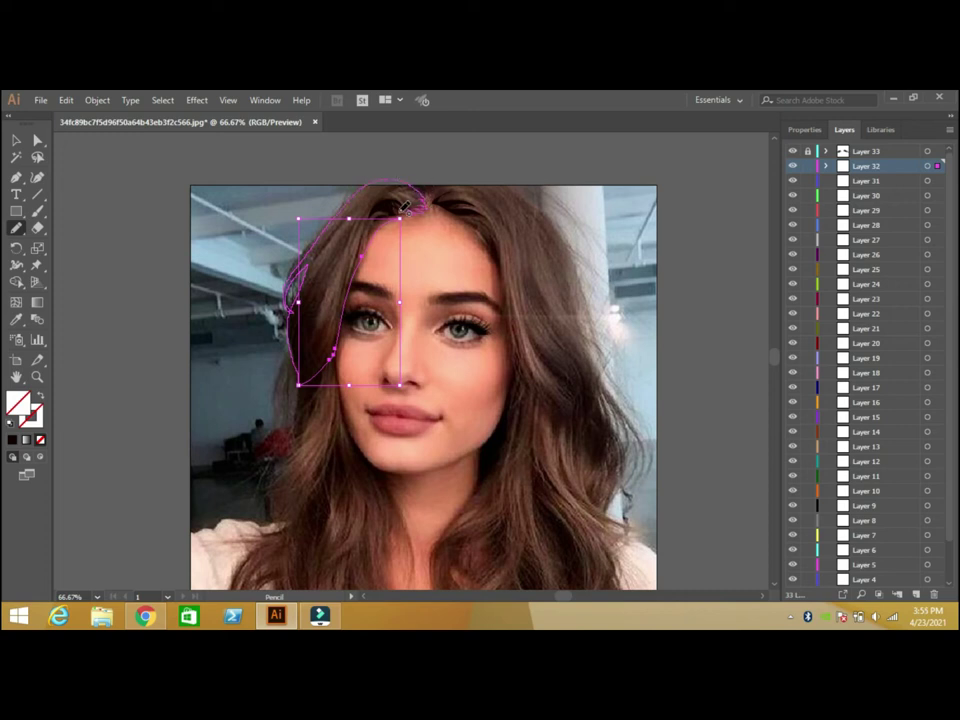
{"action": "left_click_drag", "start_coordinate": [402, 210], "coordinate": [418, 207]}
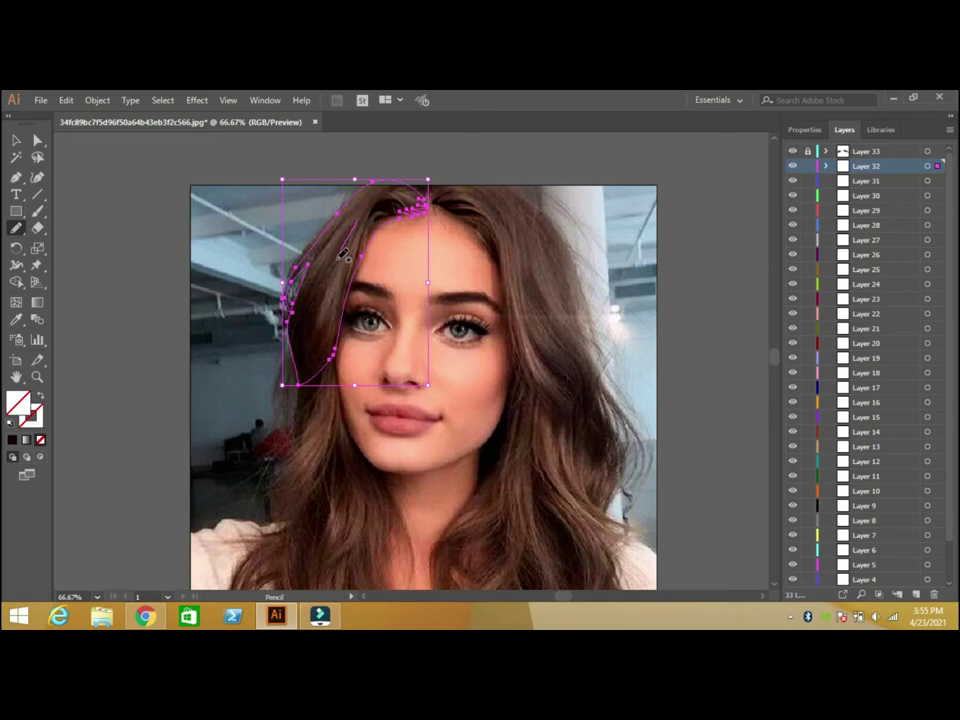
Add a narrow dark brown strand inside the hair lock and start another along the left hairline
{"action": "left_click_drag", "start_coordinate": [316, 316], "coordinate": [362, 211]}
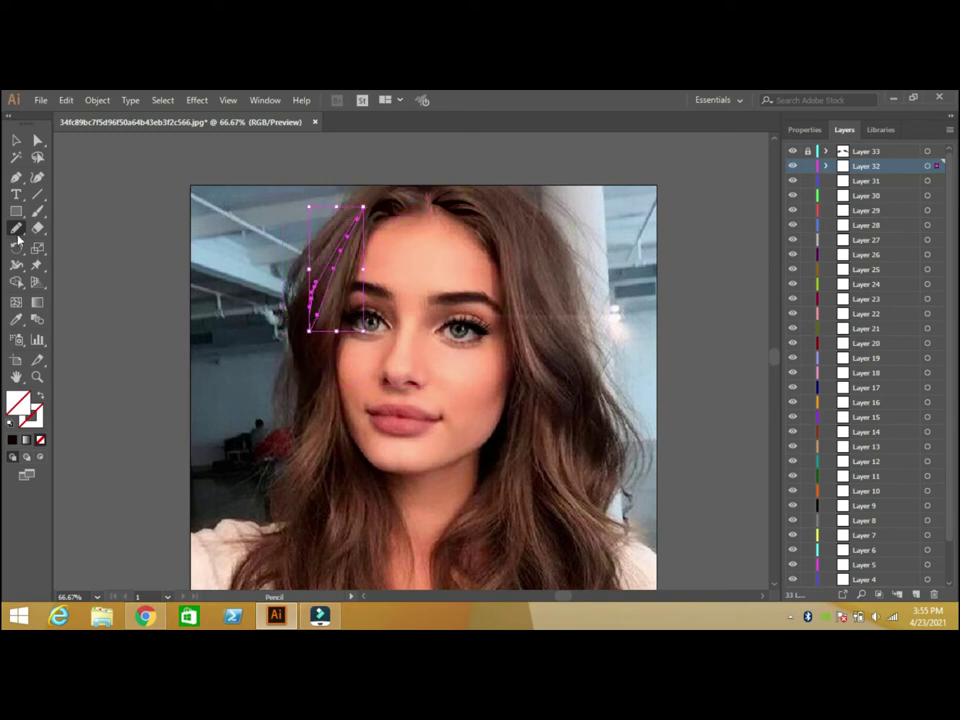
{"action": "left_click", "coordinate": [16, 319]}
{"action": "left_click", "coordinate": [298, 285]}
{"action": "left_click", "coordinate": [16, 140]}
{"action": "left_click", "coordinate": [104, 183]}
{"action": "key", "text": "n"}
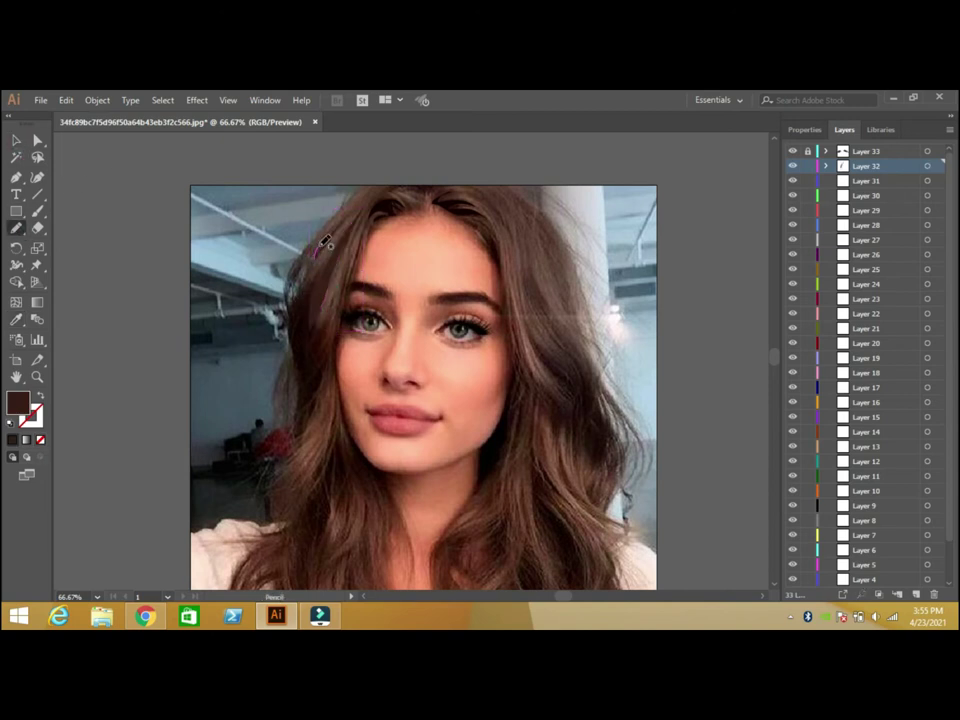
{"action": "left_click_drag", "start_coordinate": [376, 188], "coordinate": [377, 188]}
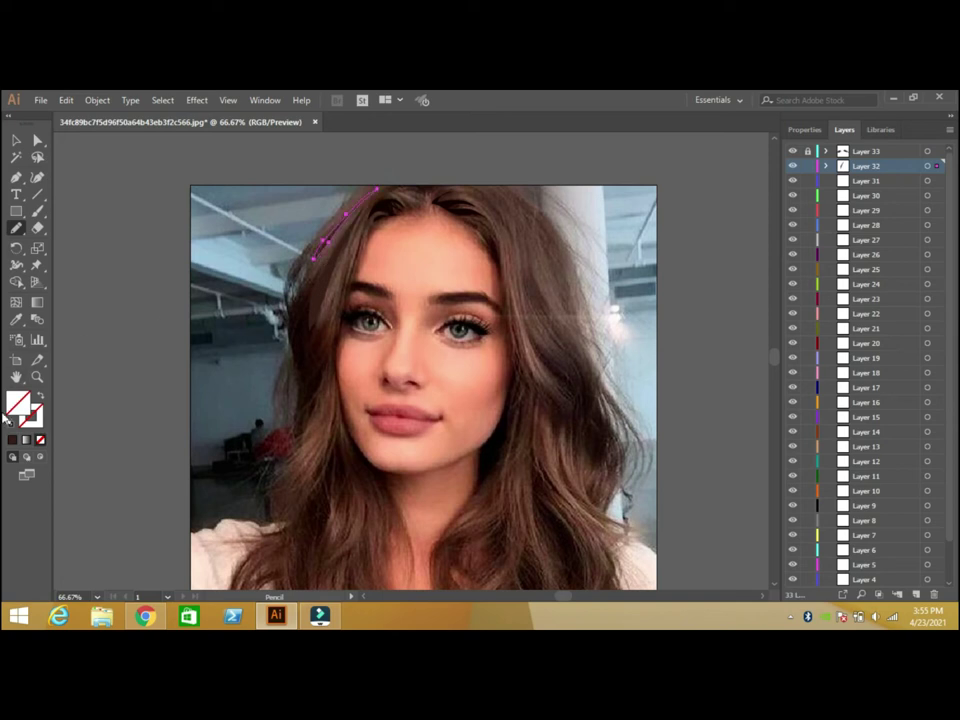
Set the fill to dark brown 2B1613 and draw a strand beside the left eye
{"action": "left_click", "coordinate": [12, 440]}
{"action": "double_click", "coordinate": [18, 403]}
{"action": "left_click", "coordinate": [563, 366]}
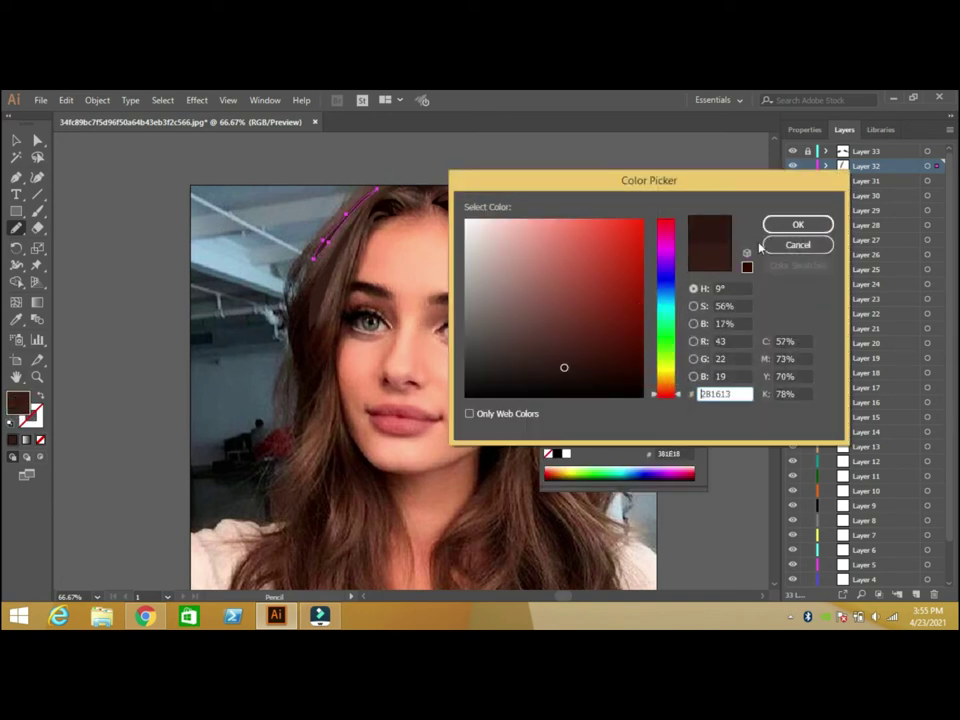
{"action": "key", "text": "Return"}
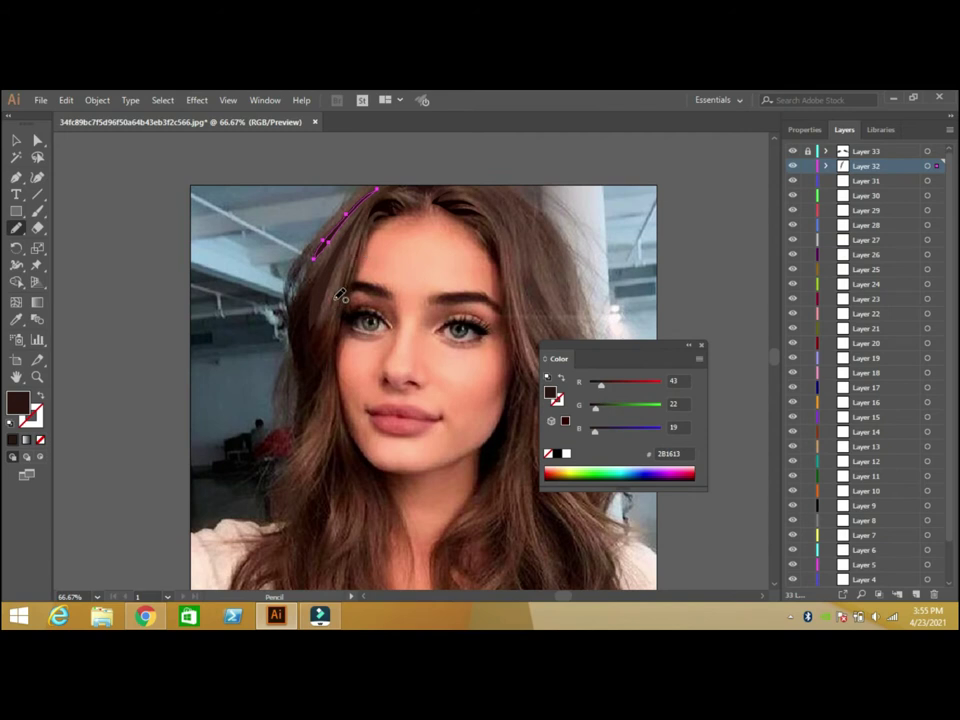
{"action": "left_click_drag", "start_coordinate": [340, 293], "coordinate": [322, 336]}
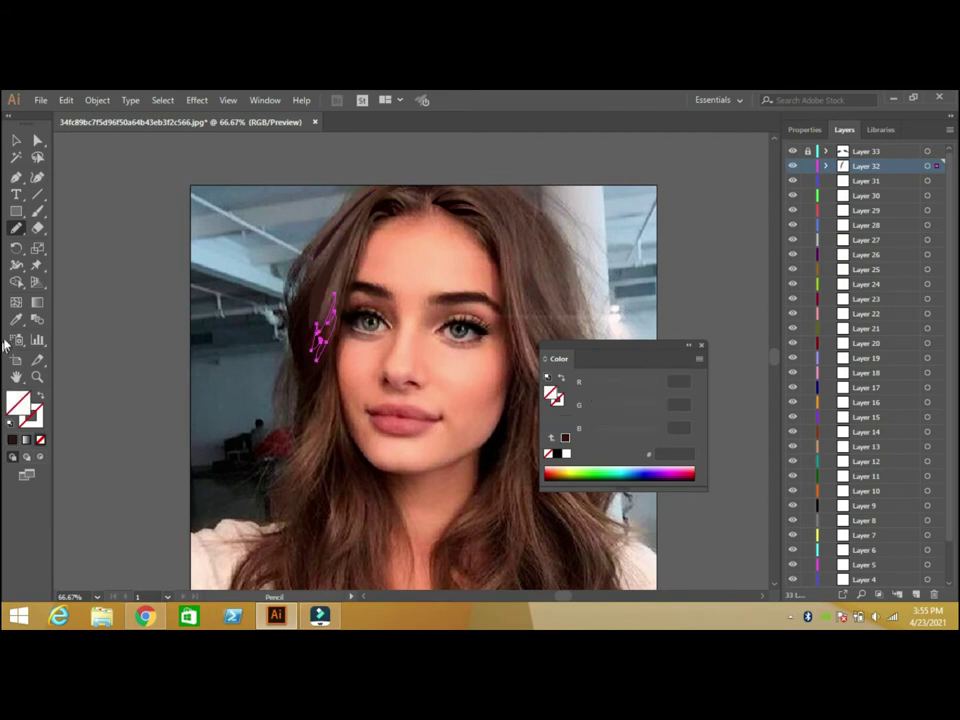
{"action": "key", "text": "v"}
{"action": "left_click", "coordinate": [97, 190]}
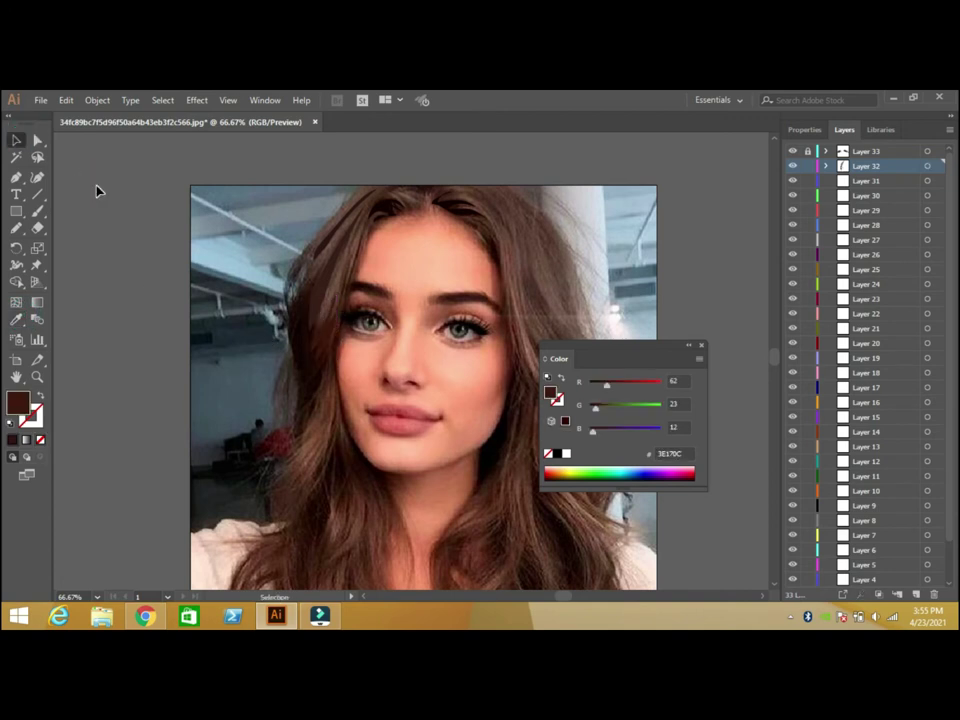
Draw two strands down the left hair, filled with sampled brown 6A4F43
{"action": "left_click", "coordinate": [17, 229]}
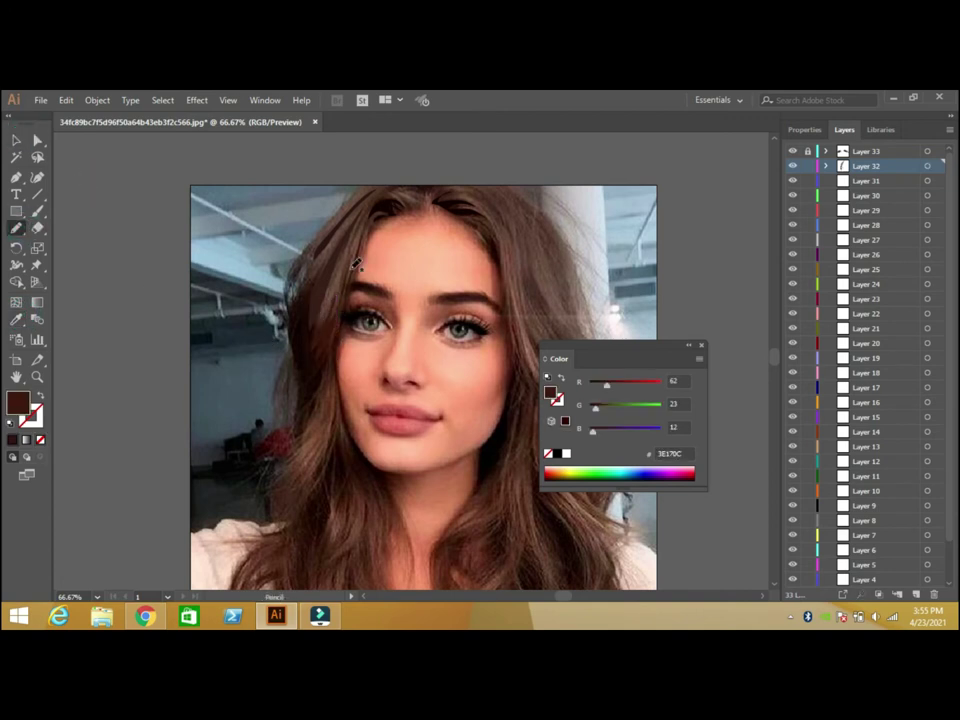
{"action": "mouse_move", "coordinate": [350, 256]}
{"action": "left_mouse_down"}
{"action": "mouse_move", "coordinate": [335, 297]}
{"action": "mouse_move", "coordinate": [360, 220]}
{"action": "left_mouse_up"}
{"action": "left_click", "coordinate": [17, 318]}
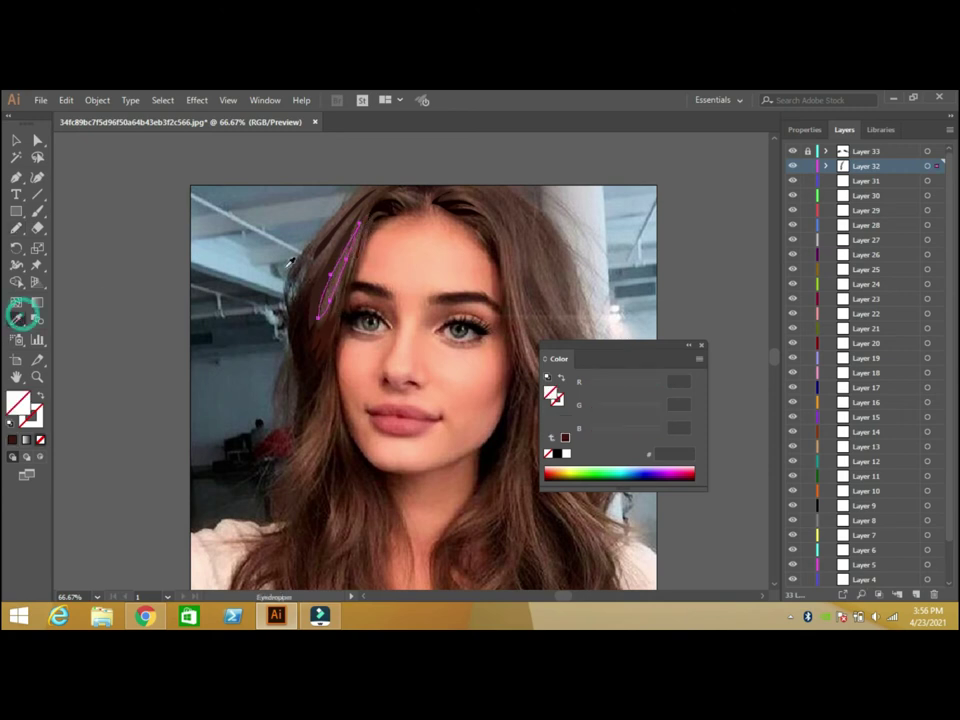
{"action": "left_click", "coordinate": [340, 278]}
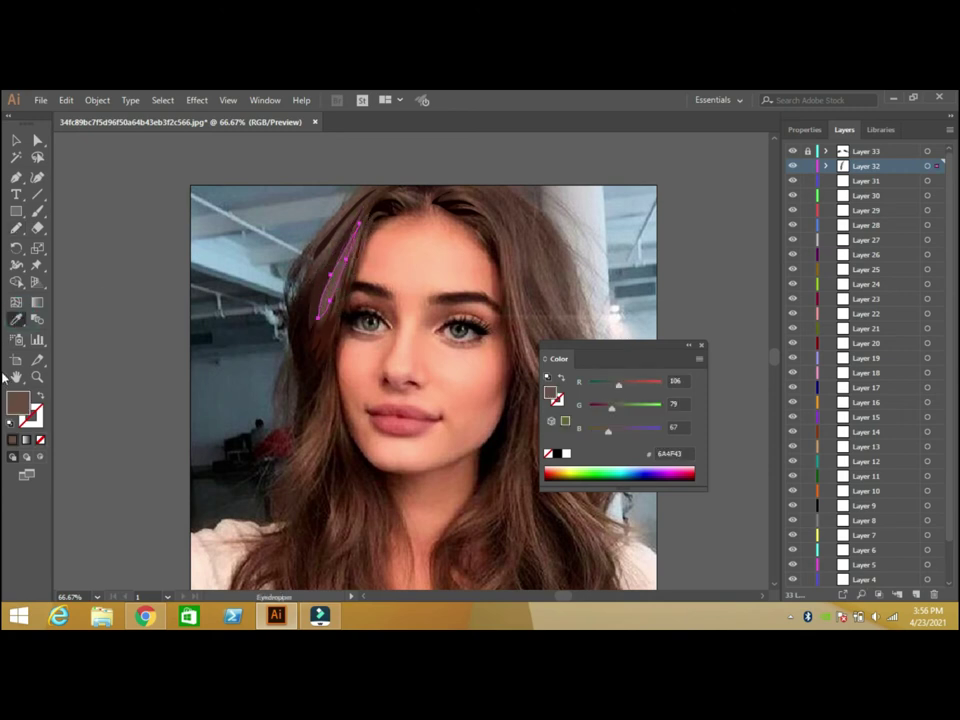
{"action": "left_click", "coordinate": [14, 147]}
{"action": "left_click", "coordinate": [128, 199]}
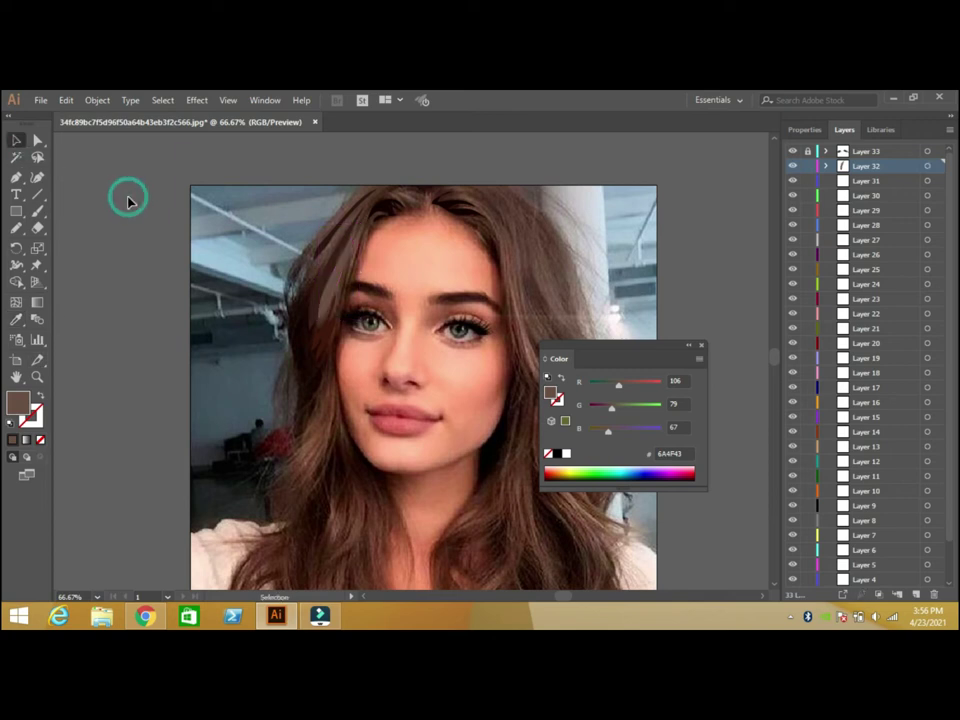
{"action": "left_click", "coordinate": [16, 228]}
{"action": "left_click_drag", "start_coordinate": [316, 260], "coordinate": [320, 268]}
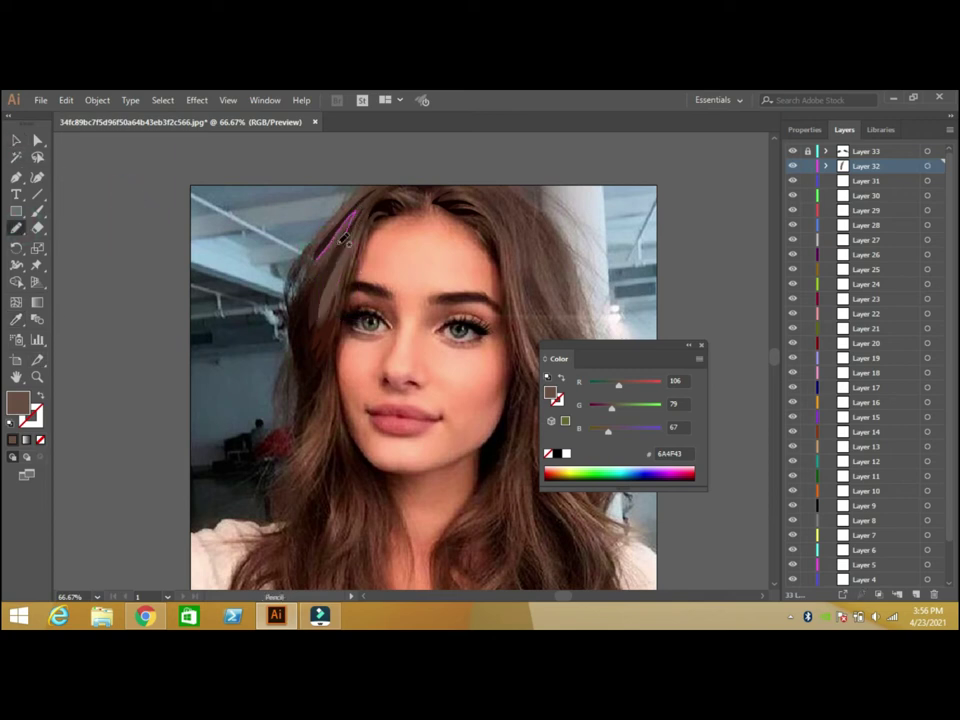
Add a small swatch rectangle beside the artboard filled with the hair's brown
{"action": "left_click", "coordinate": [701, 345]}
{"action": "left_click", "coordinate": [16, 211]}
{"action": "left_click_drag", "start_coordinate": [128, 188], "coordinate": [161, 214]}
{"action": "left_click", "coordinate": [16, 319]}
{"action": "left_click", "coordinate": [375, 184]}
Add a second, dark brown swatch rectangle and give the big hair lock a gradient fill
{"action": "left_click", "coordinate": [16, 211]}
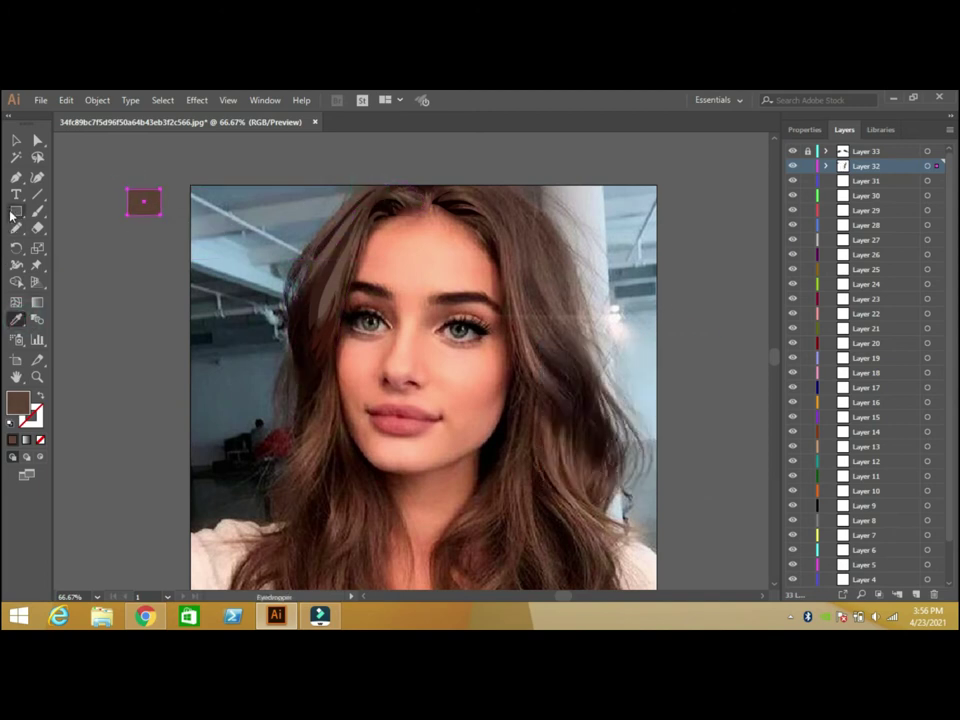
{"action": "left_click_drag", "start_coordinate": [103, 263], "coordinate": [145, 304]}
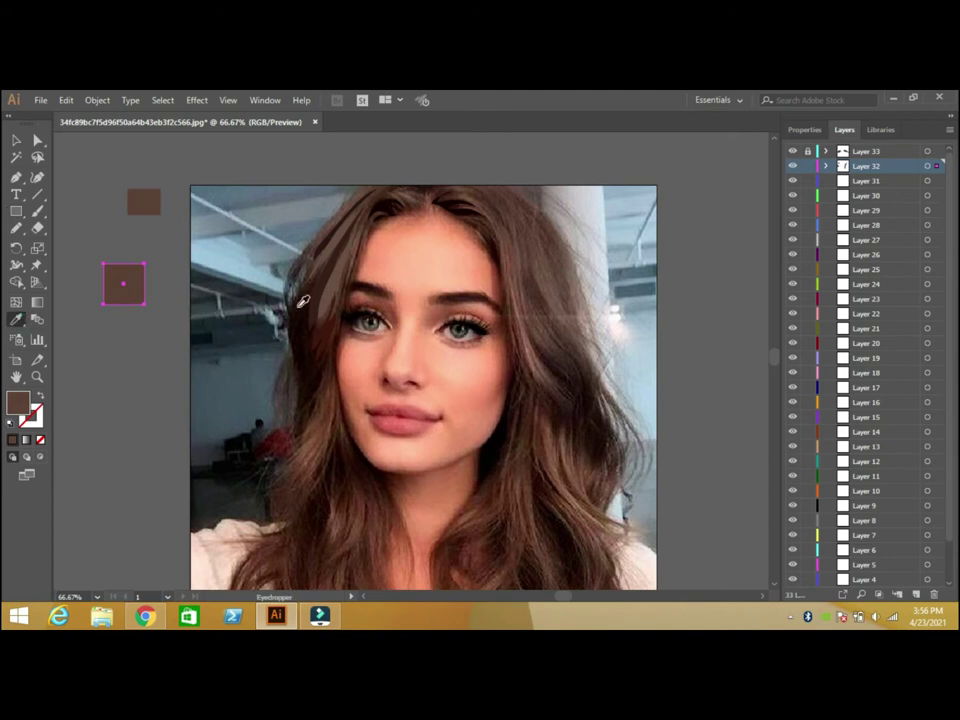
{"action": "left_click", "coordinate": [311, 338]}
{"action": "key", "text": "v"}
{"action": "left_click", "coordinate": [332, 223]}
{"action": "left_click", "coordinate": [24, 456]}
Set the gradient's right stop to the light brown swatch colour
{"action": "left_click", "coordinate": [144, 203]}
{"action": "double_click", "coordinate": [17, 401]}
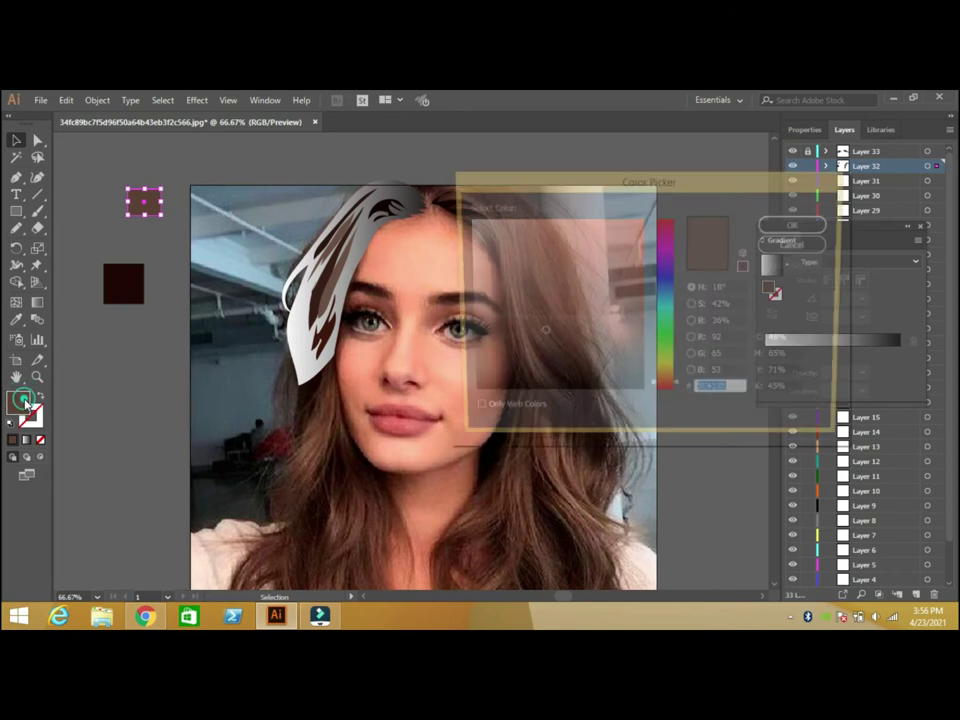
{"action": "left_click", "coordinate": [797, 245]}
{"action": "left_click", "coordinate": [399, 193]}
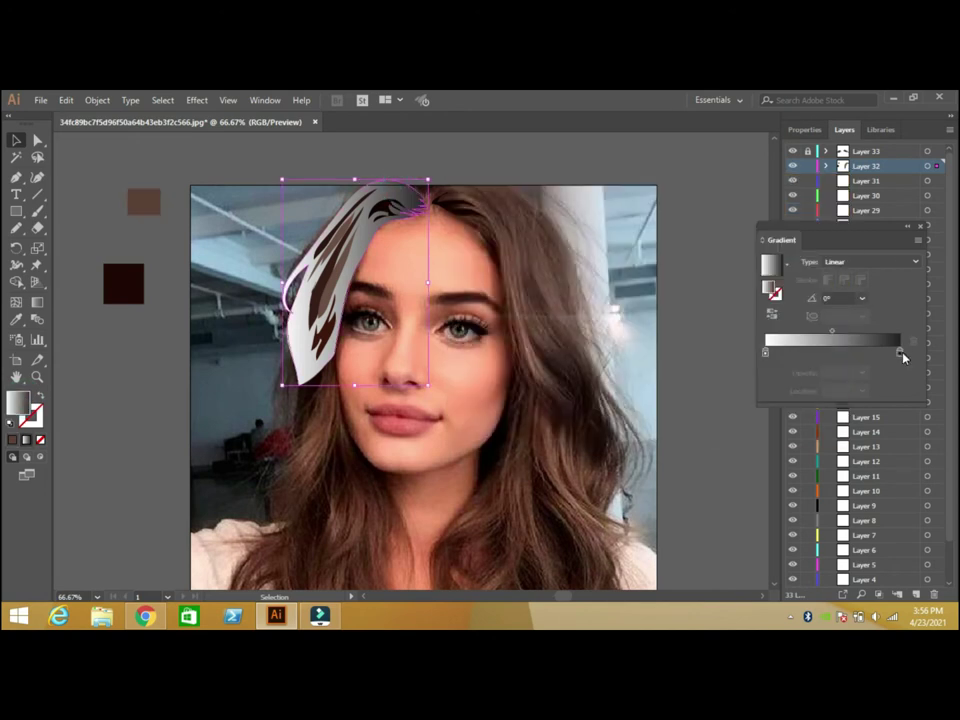
{"action": "left_click", "coordinate": [899, 352]}
{"action": "double_click", "coordinate": [17, 401]}
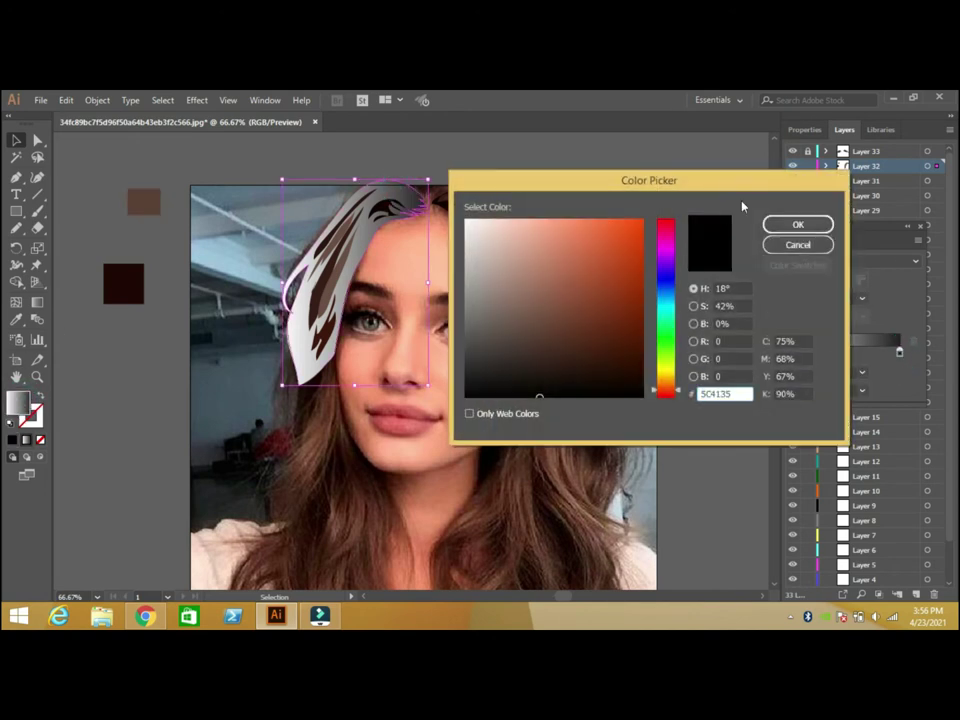
{"action": "left_click", "coordinate": [778, 226]}
Set the gradient's left stop to the dark brown swatch colour
{"action": "left_click", "coordinate": [123, 283]}
{"action": "double_click", "coordinate": [17, 401]}
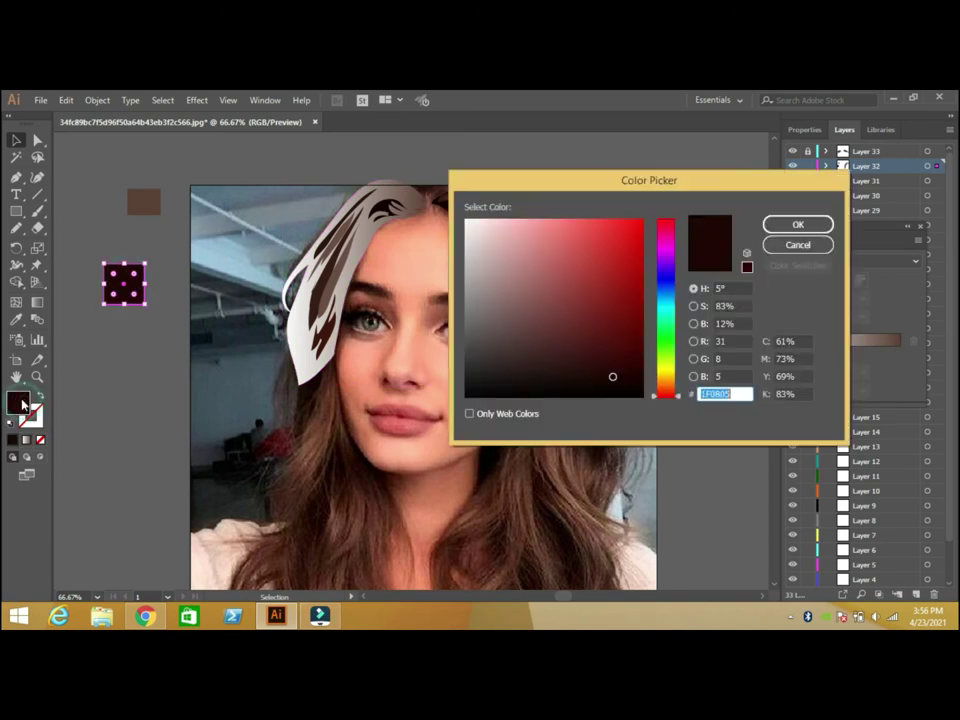
{"action": "left_click", "coordinate": [797, 245]}
{"action": "left_click", "coordinate": [399, 193]}
{"action": "left_click", "coordinate": [763, 353]}
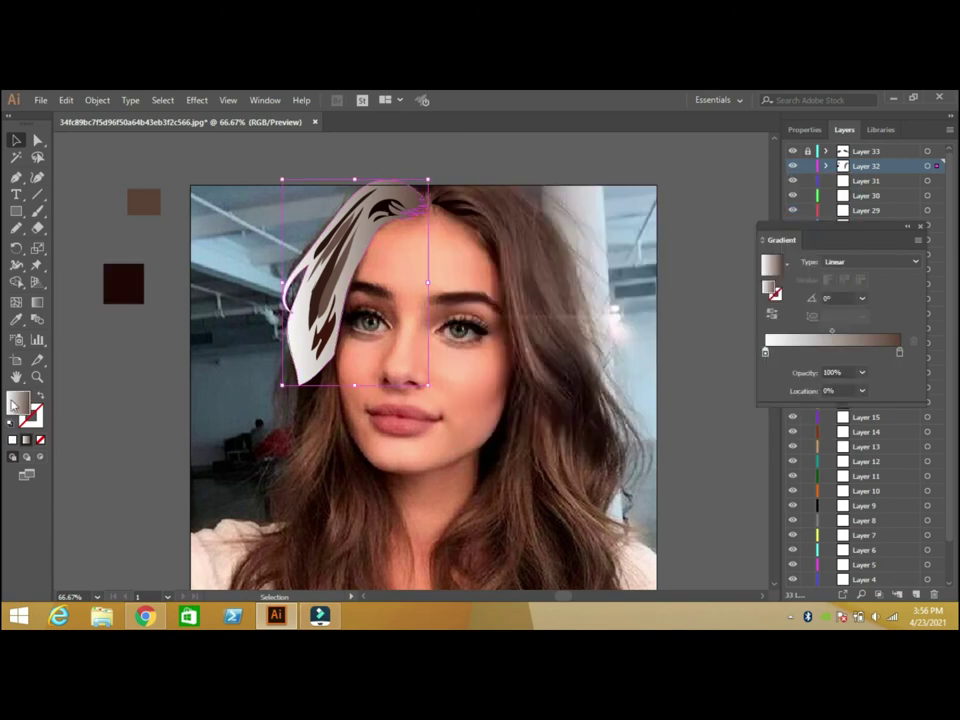
{"action": "double_click", "coordinate": [17, 401]}
{"action": "left_click", "coordinate": [790, 225]}
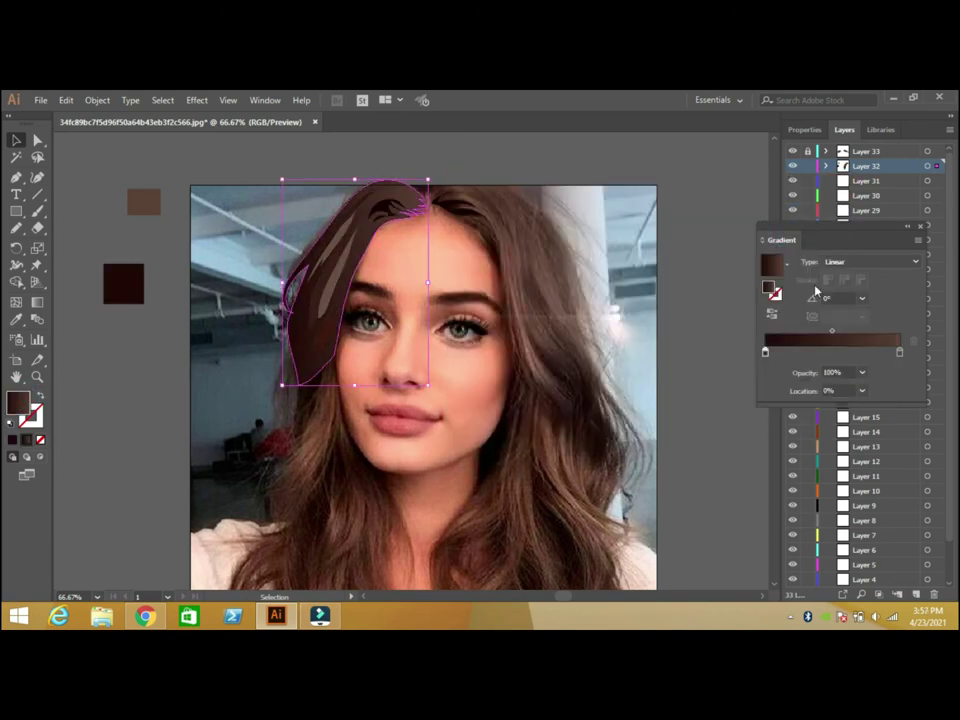
Set the gradient angle to 30°, move both stops inward (right to 84.1%), and deselect
{"action": "left_click", "coordinate": [859, 298]}
{"action": "left_click", "coordinate": [876, 421]}
{"action": "left_click_drag", "start_coordinate": [765, 352], "coordinate": [790, 355]}
{"action": "left_click_drag", "start_coordinate": [899, 352], "coordinate": [820, 335]}
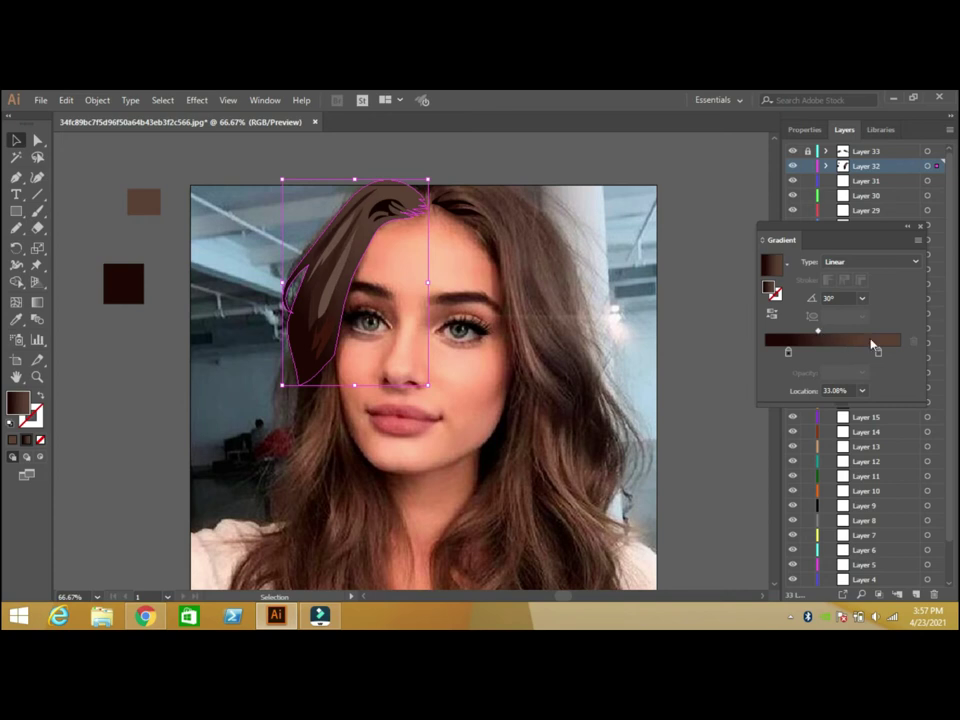
{"action": "left_click", "coordinate": [919, 227]}
{"action": "left_click", "coordinate": [722, 199]}
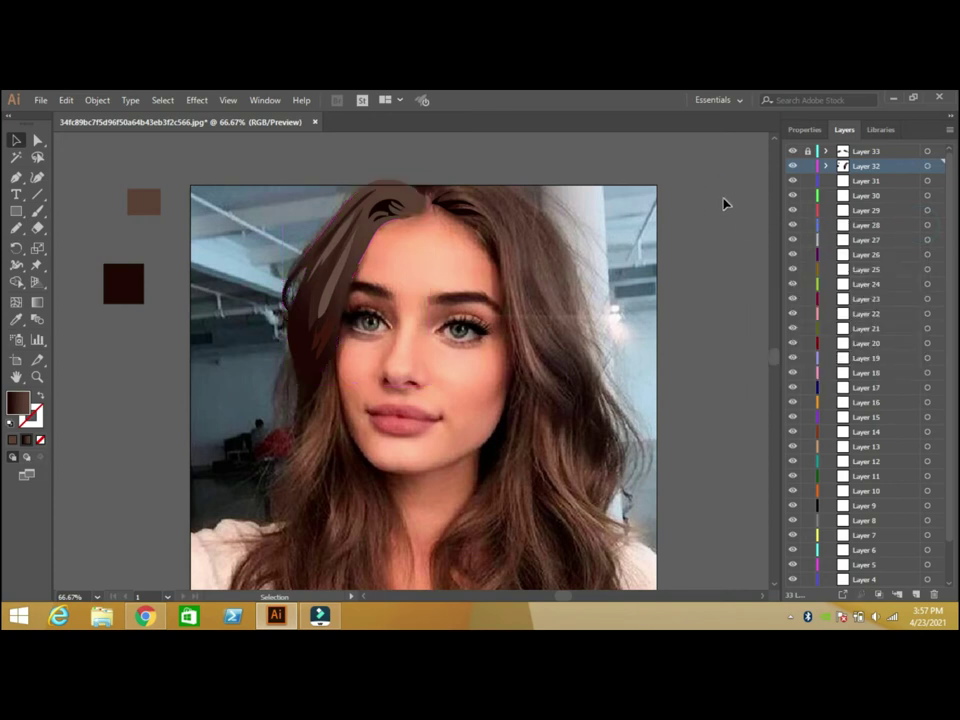
Apply a 1.7 px Gaussian Blur to the hair stroke at the top of the head
{"action": "left_click", "coordinate": [335, 224]}
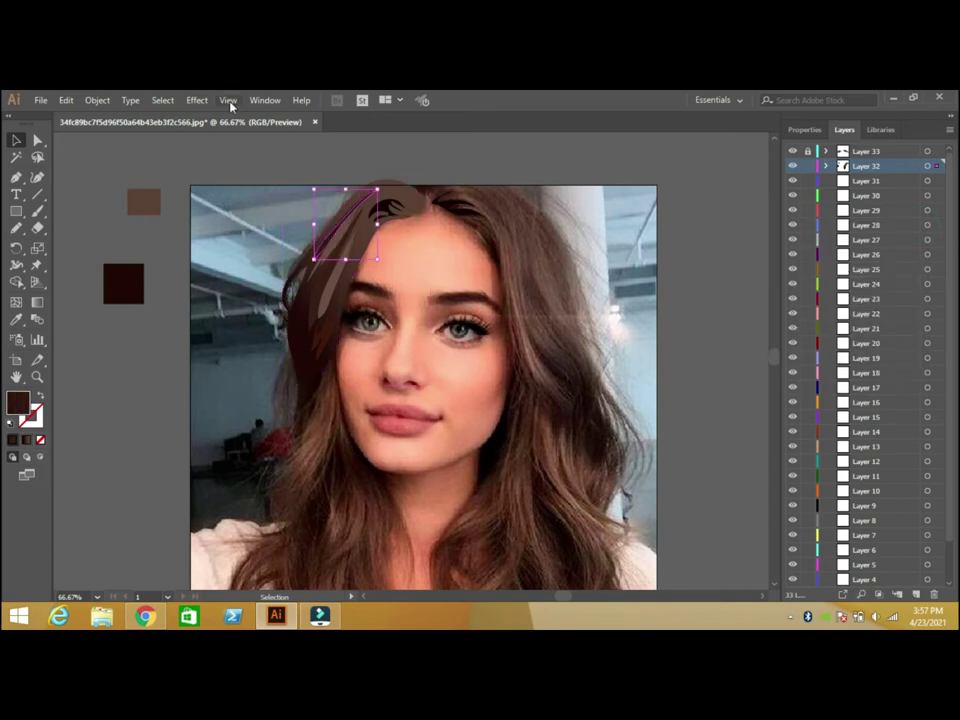
{"action": "left_click", "coordinate": [197, 100]}
{"action": "left_click", "coordinate": [380, 336]}
{"action": "left_click", "coordinate": [624, 217]}
{"action": "left_click_drag", "start_coordinate": [657, 194], "coordinate": [657, 189]}
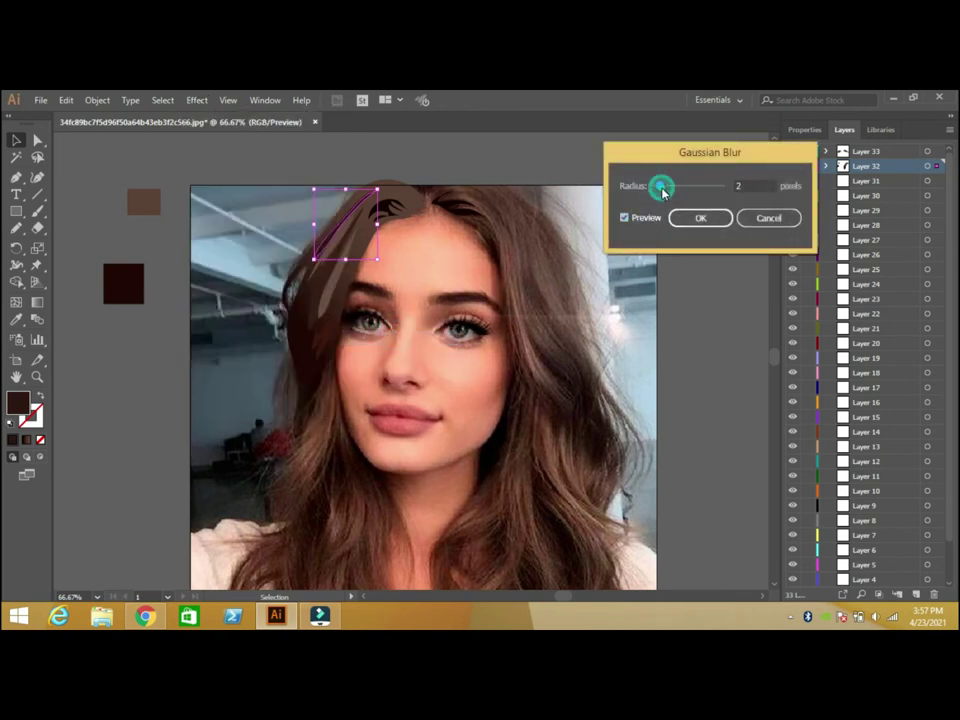
{"action": "left_click", "coordinate": [697, 220]}
{"action": "left_click", "coordinate": [337, 238]}
Apply a 1.7 px Gaussian Blur to the light strand by the left temple
{"action": "left_click", "coordinate": [196, 100]}
{"action": "left_click", "coordinate": [210, 154]}
{"action": "left_click", "coordinate": [315, 290]}
{"action": "left_click", "coordinate": [196, 100]}
{"action": "left_click", "coordinate": [208, 154]}
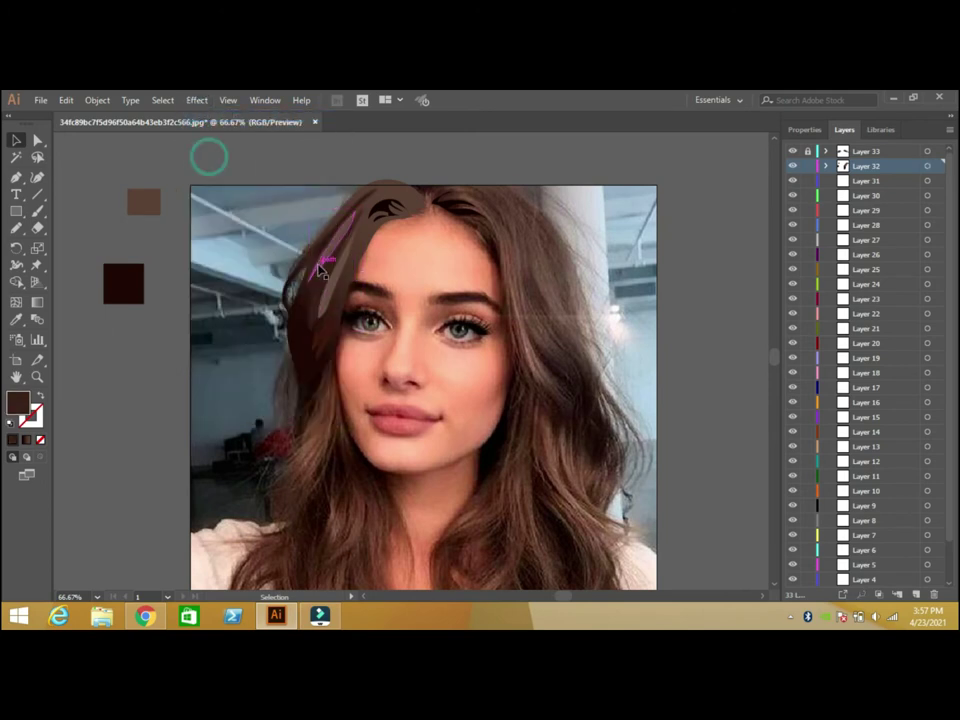
{"action": "left_click", "coordinate": [196, 100]}
{"action": "left_click", "coordinate": [224, 128]}
{"action": "left_click_drag", "start_coordinate": [661, 186], "coordinate": [658, 186]}
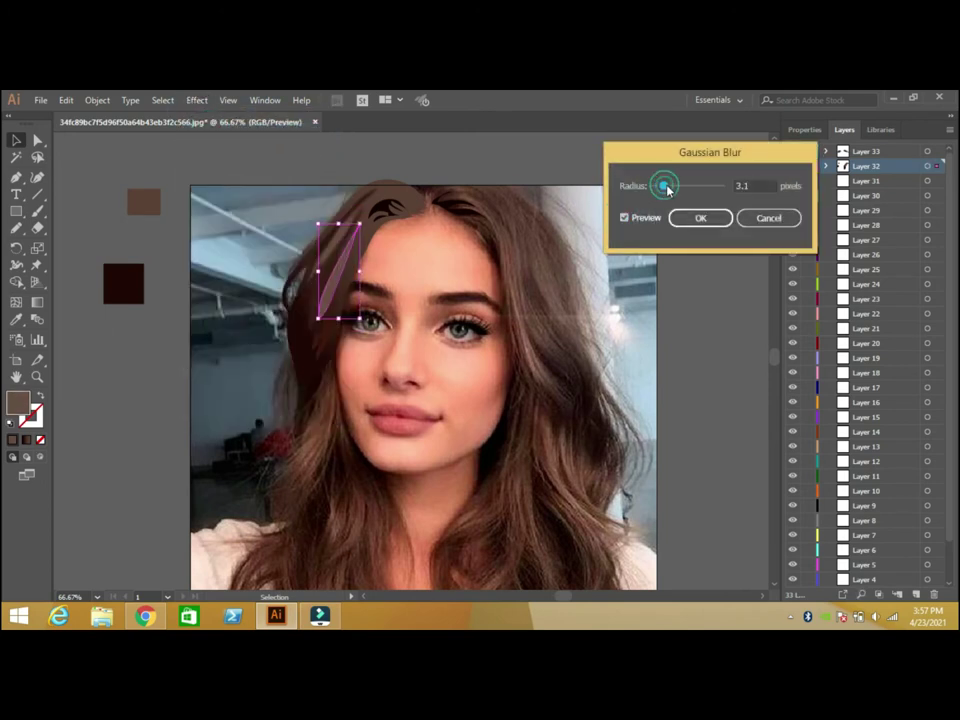
{"action": "left_click", "coordinate": [697, 218]}
Reapply the Gaussian Blur at 1.4 px, deselect, then lock and unlock Layer 32
{"action": "left_click", "coordinate": [196, 100]}
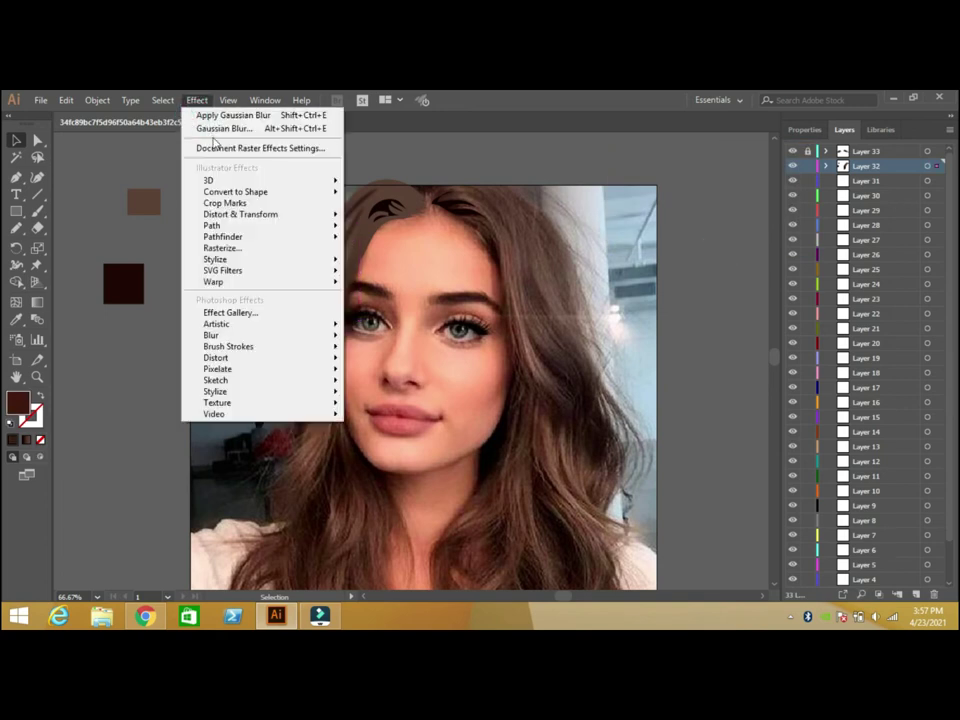
{"action": "left_click", "coordinate": [224, 128]}
{"action": "left_click", "coordinate": [625, 217]}
{"action": "left_click_drag", "start_coordinate": [674, 186], "coordinate": [669, 186]}
{"action": "left_click", "coordinate": [683, 217]}
{"action": "left_click", "coordinate": [676, 250]}
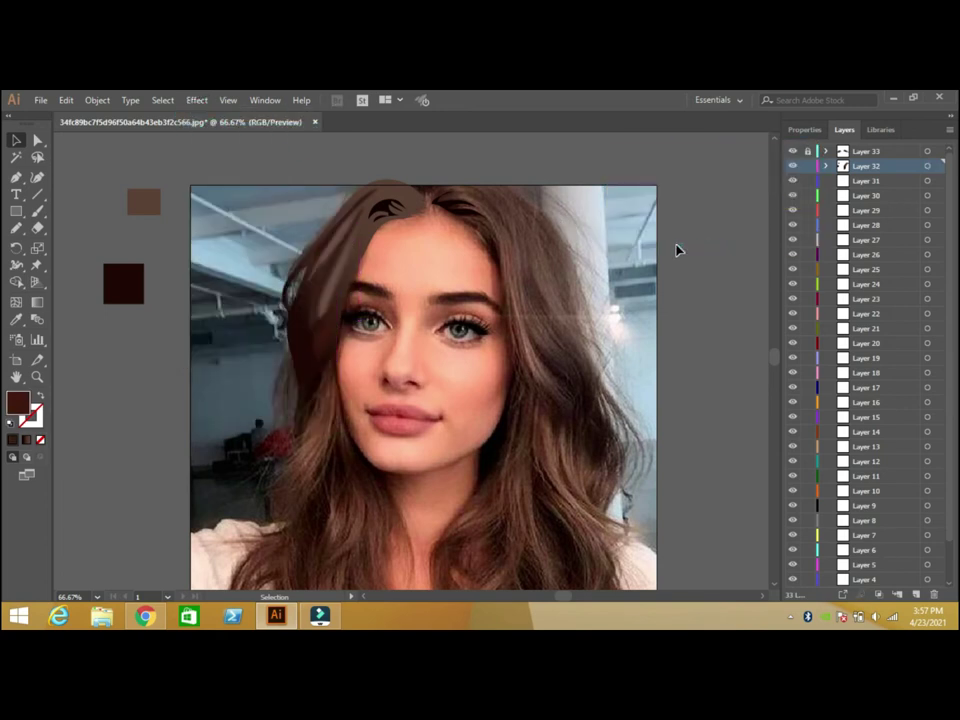
{"action": "left_click", "coordinate": [807, 166]}
{"action": "left_click", "coordinate": [806, 166]}
Pencil a strand from the right hairline down the face and fill it with eyedropped hair brown
{"action": "key", "text": "n"}
{"action": "left_click_drag", "start_coordinate": [456, 208], "coordinate": [497, 233]}
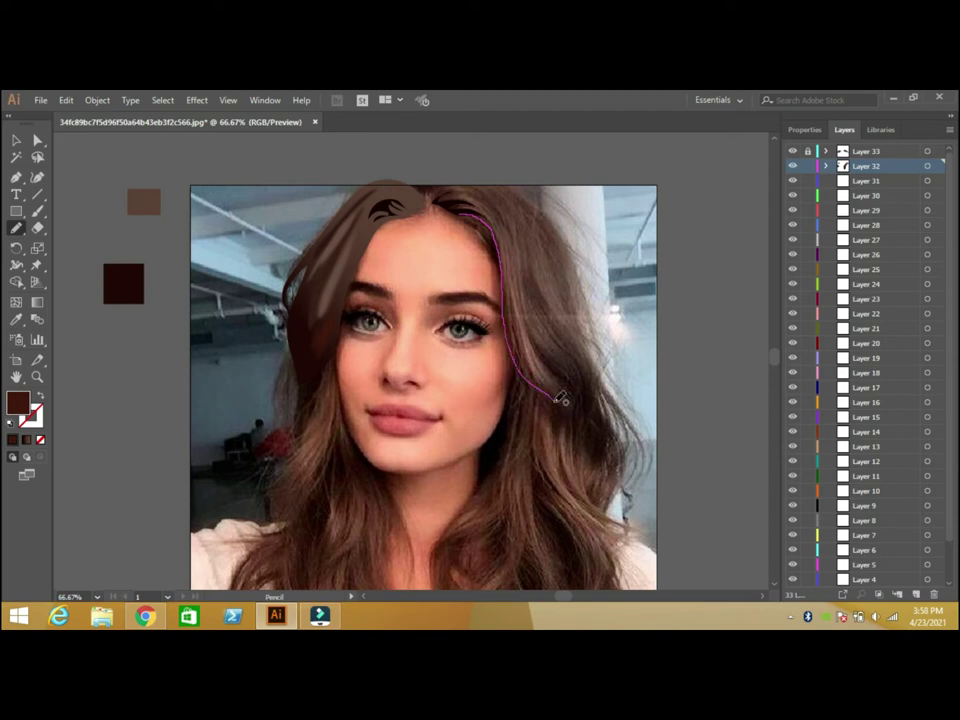
{"action": "left_click_drag", "start_coordinate": [508, 288], "coordinate": [566, 414]}
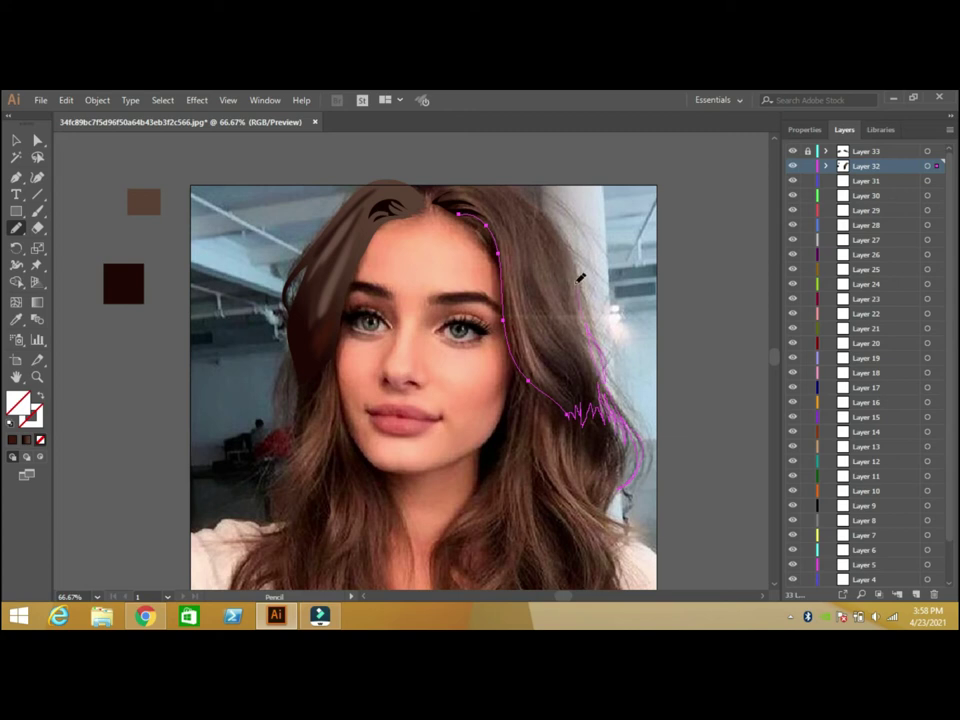
{"action": "mouse_move", "coordinate": [463, 169]}
{"action": "left_mouse_down"}
{"action": "mouse_move", "coordinate": [433, 188]}
{"action": "mouse_move", "coordinate": [474, 187]}
{"action": "left_mouse_up"}
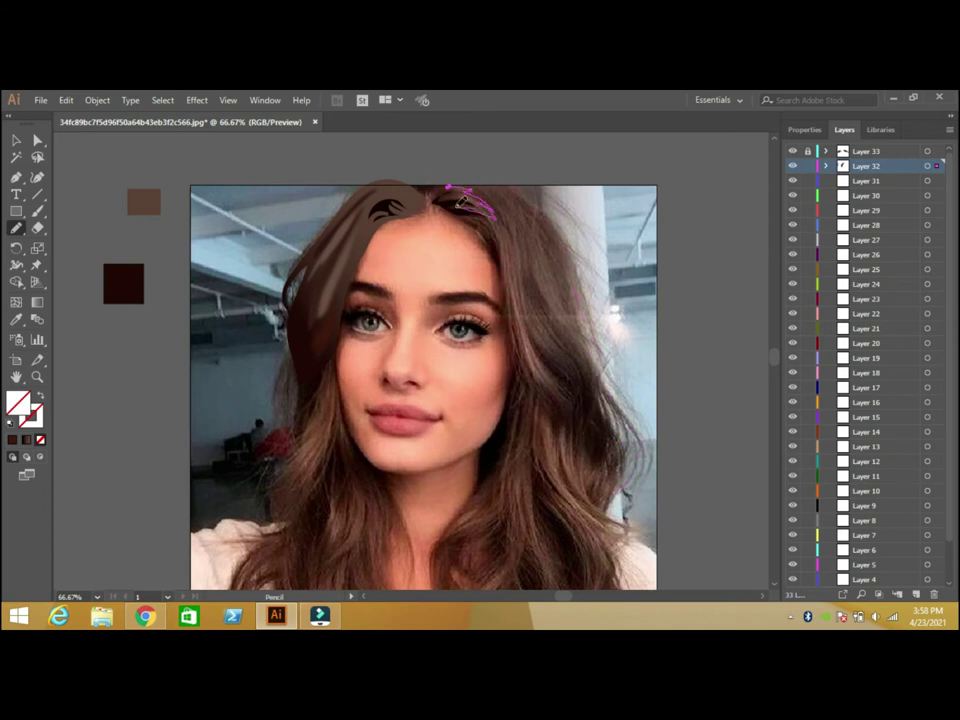
{"action": "left_click", "coordinate": [17, 319]}
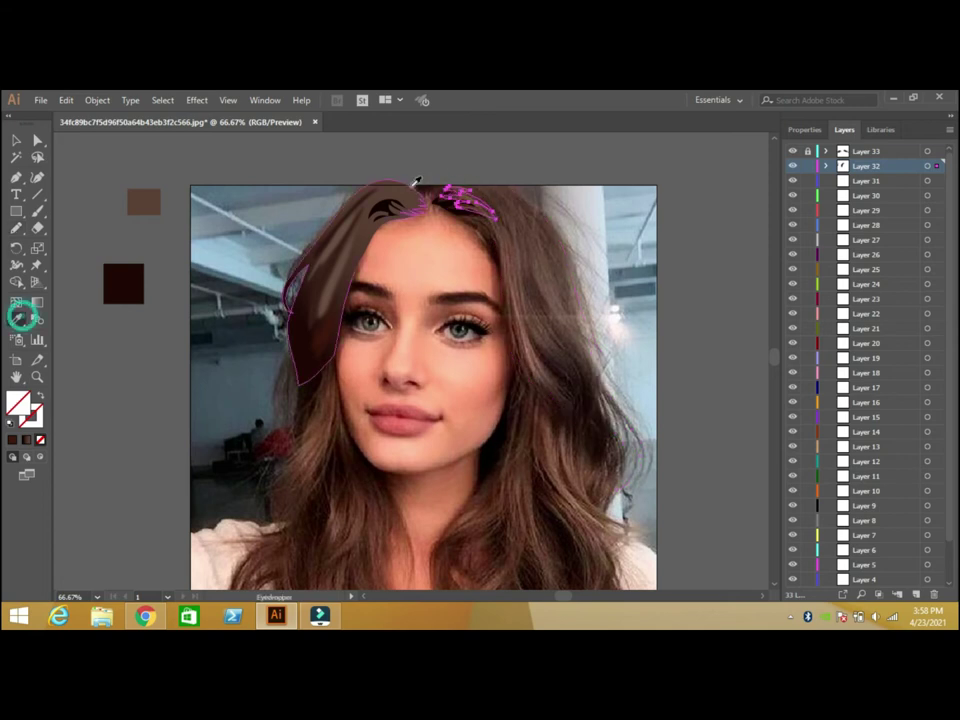
{"action": "left_click", "coordinate": [474, 190]}
{"action": "left_click", "coordinate": [92, 146]}
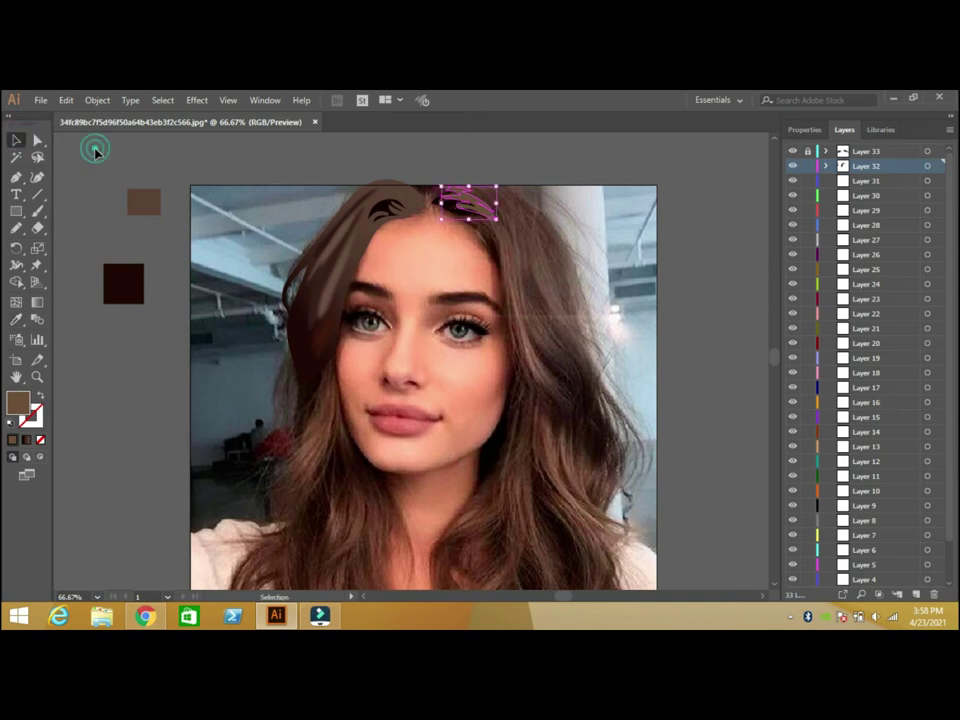
Draw two strands down the right hair, filling the second with dark hair brown from the photo
{"action": "left_click", "coordinate": [20, 228]}
{"action": "left_click_drag", "start_coordinate": [481, 195], "coordinate": [517, 253]}
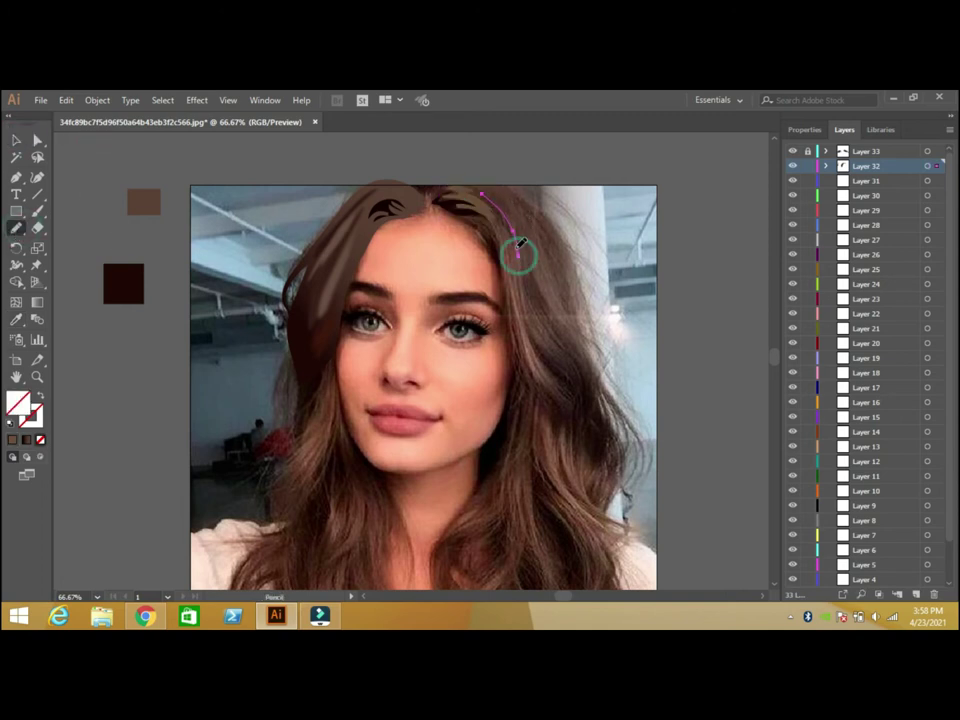
{"action": "left_click", "coordinate": [16, 140]}
{"action": "left_click", "coordinate": [15, 228]}
{"action": "mouse_move", "coordinate": [519, 258]}
{"action": "left_mouse_down"}
{"action": "mouse_move", "coordinate": [573, 398]}
{"action": "mouse_move", "coordinate": [548, 361]}
{"action": "left_mouse_up"}
{"action": "left_click", "coordinate": [17, 320]}
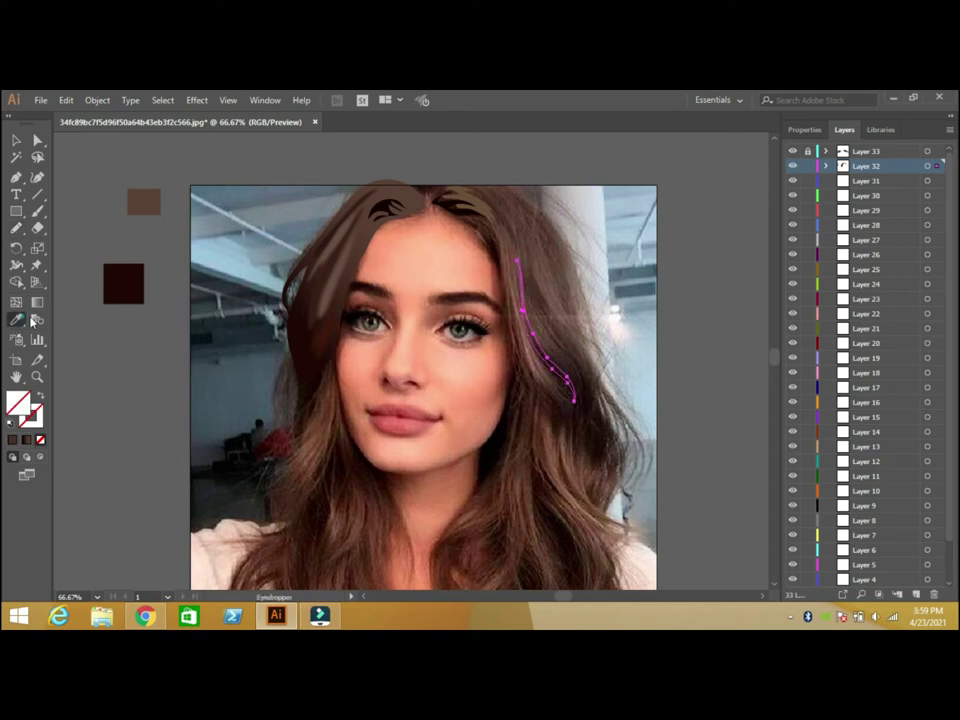
{"action": "left_click", "coordinate": [580, 378]}
Add a strand beside the right cheek filled with dark hair brown
{"action": "left_click", "coordinate": [17, 228]}
{"action": "mouse_move", "coordinate": [512, 242]}
{"action": "left_mouse_down"}
{"action": "mouse_move", "coordinate": [532, 348]}
{"action": "mouse_move", "coordinate": [566, 400]}
{"action": "left_mouse_up"}
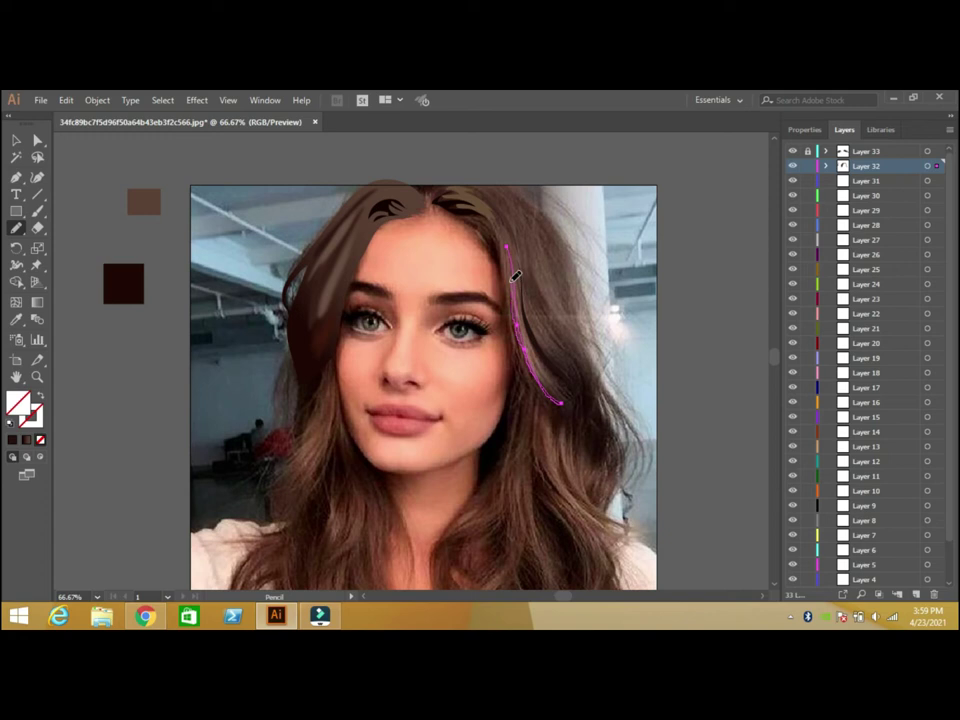
{"action": "left_click", "coordinate": [17, 319]}
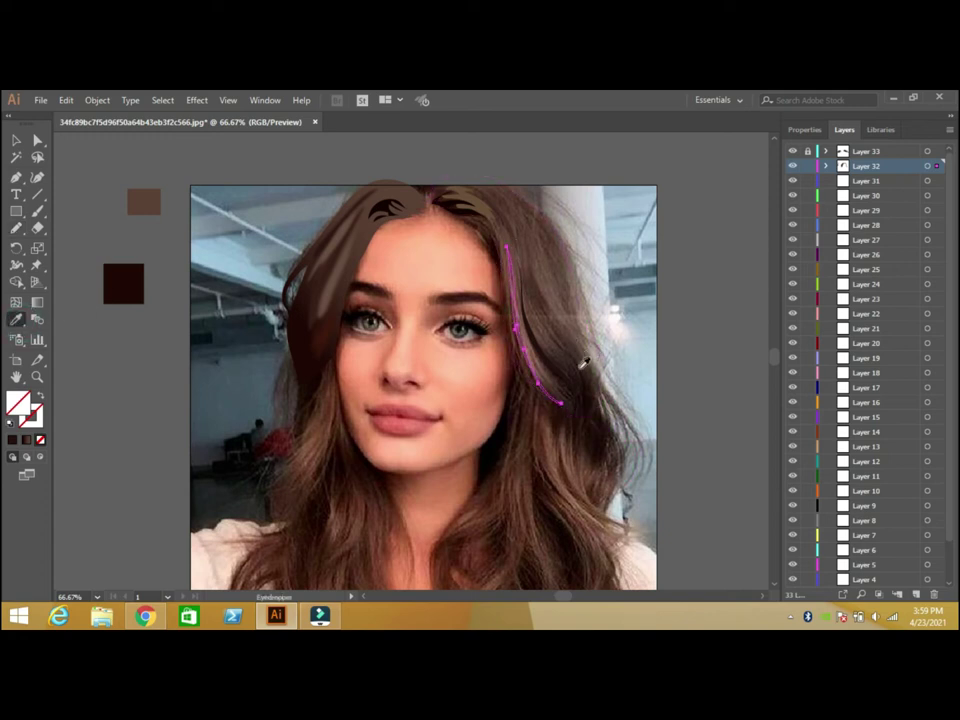
{"action": "left_click", "coordinate": [591, 380]}
{"action": "left_click", "coordinate": [22, 140]}
{"action": "left_click", "coordinate": [86, 181]}
Draw a thin strand on the right hair and fill it with sampled hair brown
{"action": "key", "text": "n"}
{"action": "mouse_move", "coordinate": [514, 272]}
{"action": "left_mouse_down"}
{"action": "mouse_move", "coordinate": [554, 365]}
{"action": "mouse_move", "coordinate": [531, 339]}
{"action": "left_mouse_up"}
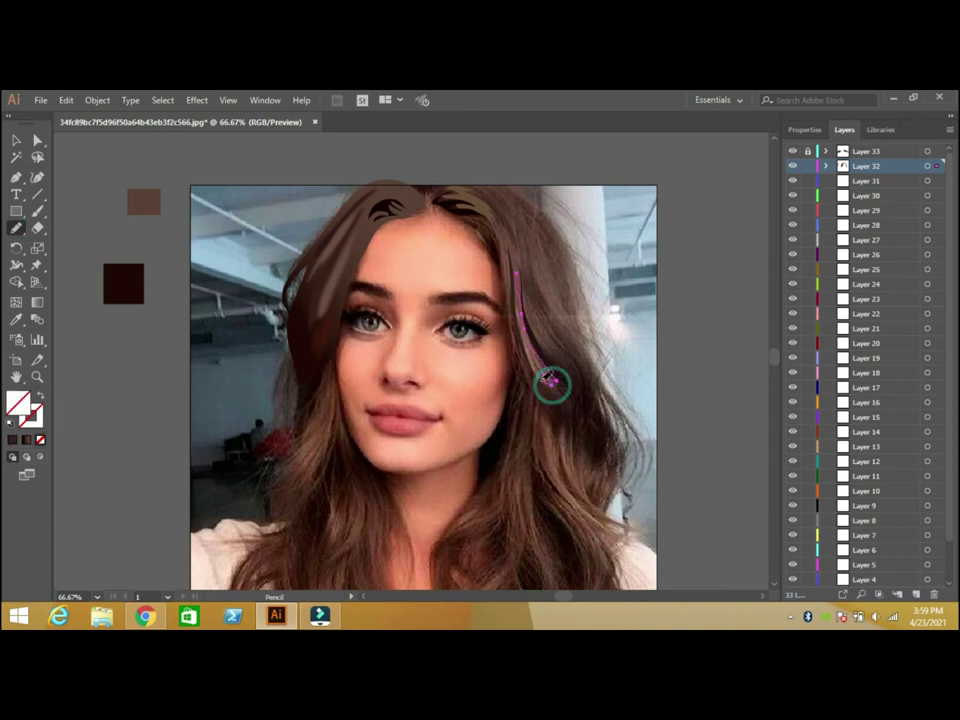
{"action": "left_click", "coordinate": [16, 319]}
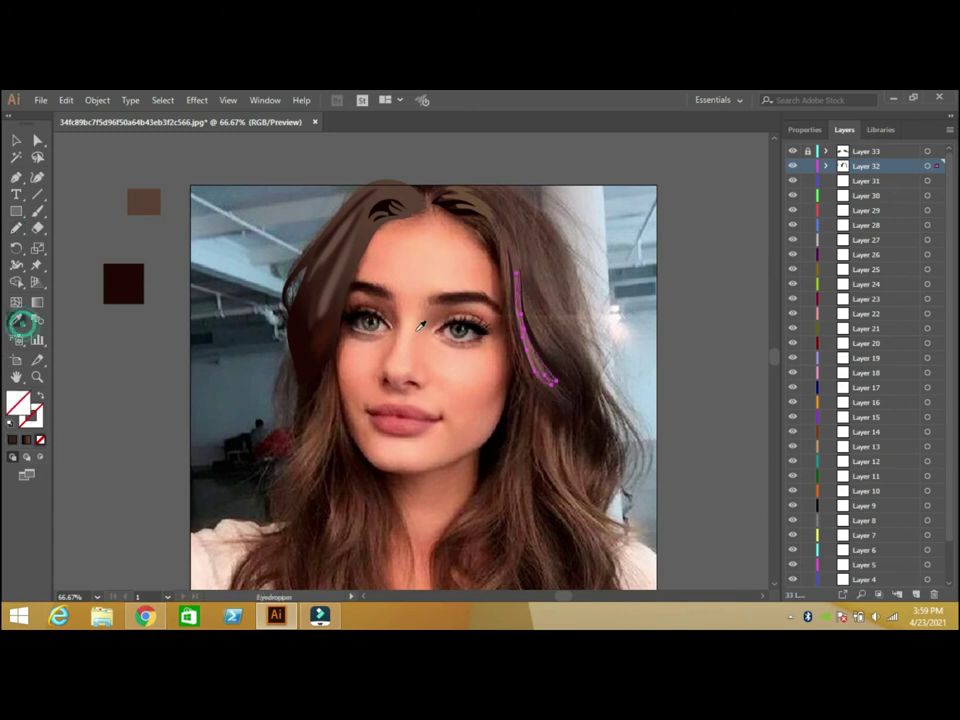
{"action": "left_click", "coordinate": [143, 202]}
{"action": "left_click", "coordinate": [16, 140]}
{"action": "left_click", "coordinate": [112, 204]}
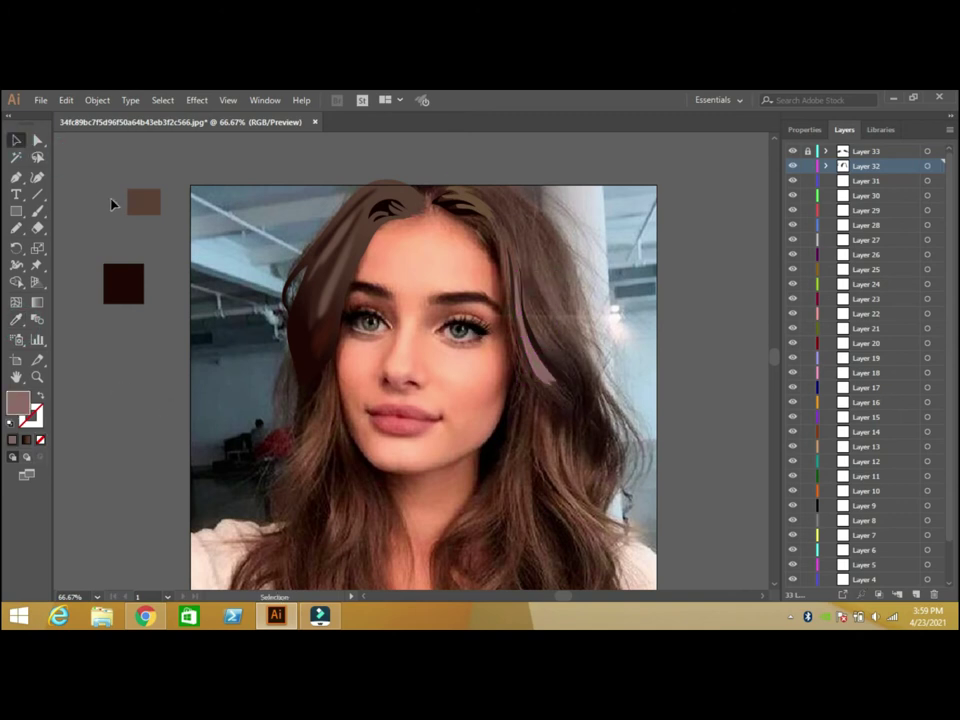
Draw a longer strand on the right hair and give it a dark brown fill
{"action": "left_click", "coordinate": [16, 228]}
{"action": "mouse_move", "coordinate": [507, 205]}
{"action": "left_mouse_down"}
{"action": "mouse_move", "coordinate": [551, 302]}
{"action": "mouse_move", "coordinate": [586, 348]}
{"action": "left_mouse_up"}
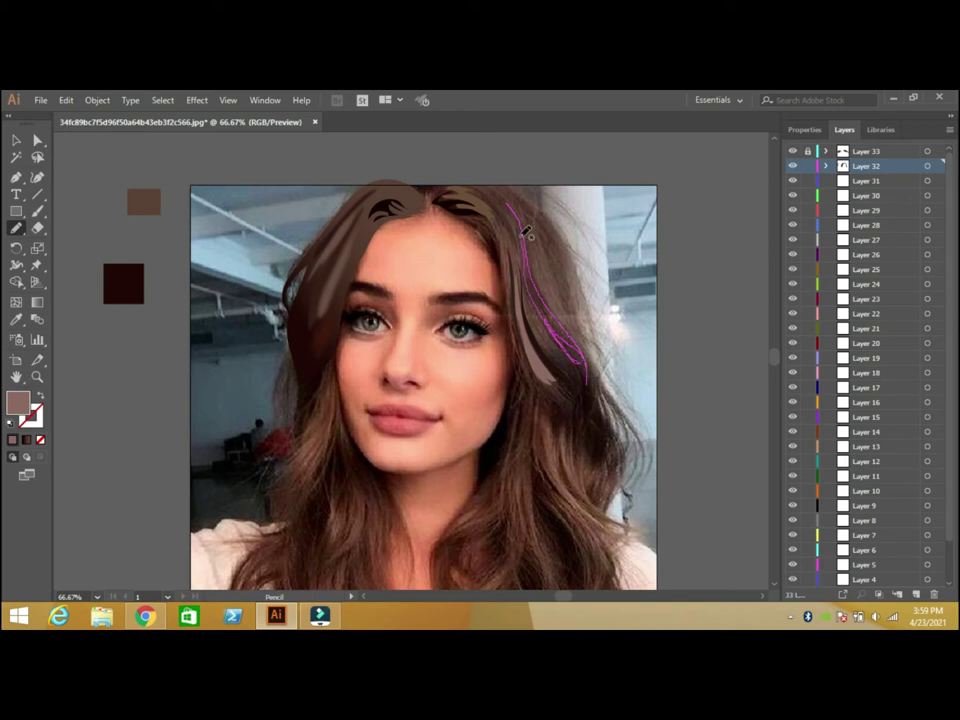
{"action": "key", "text": "i"}
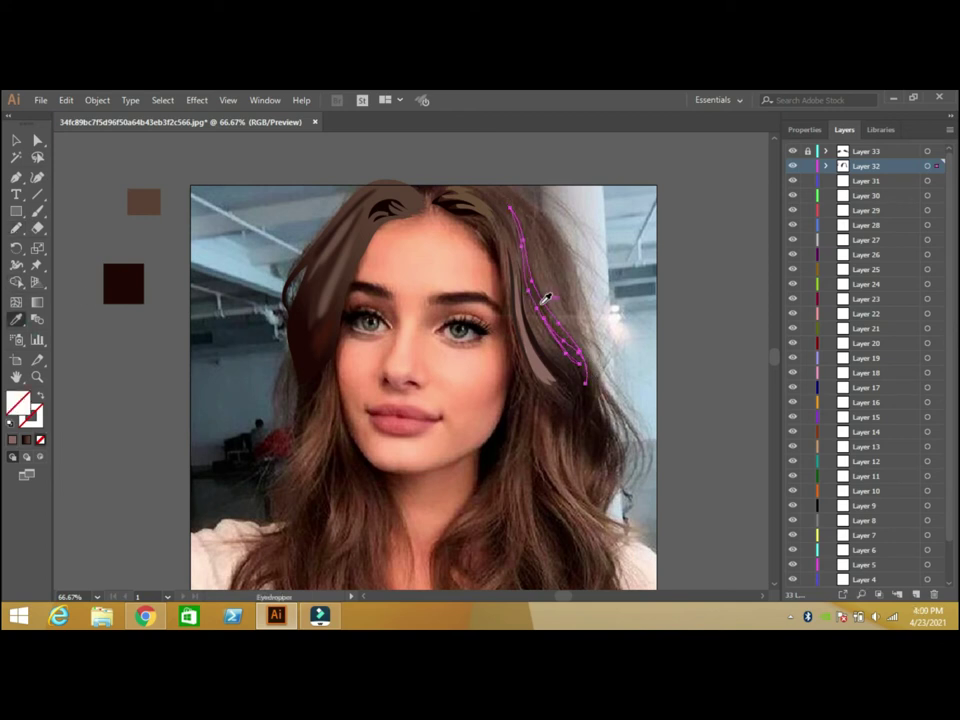
{"action": "left_click", "coordinate": [543, 304]}
{"action": "key", "text": "v"}
{"action": "left_click", "coordinate": [88, 156]}
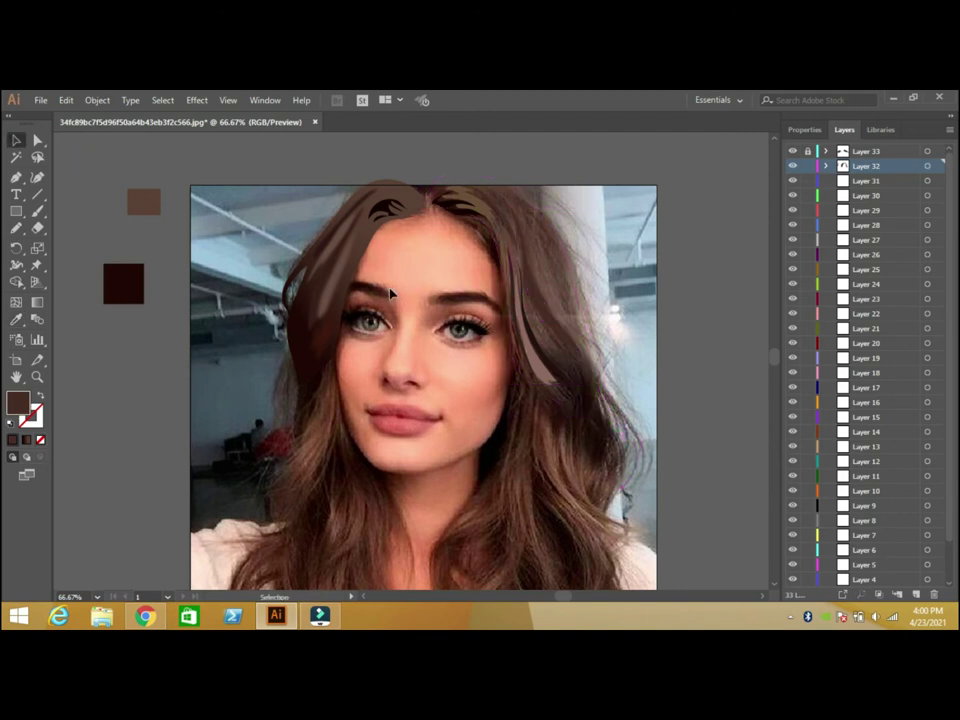
{"action": "left_click", "coordinate": [553, 353]}
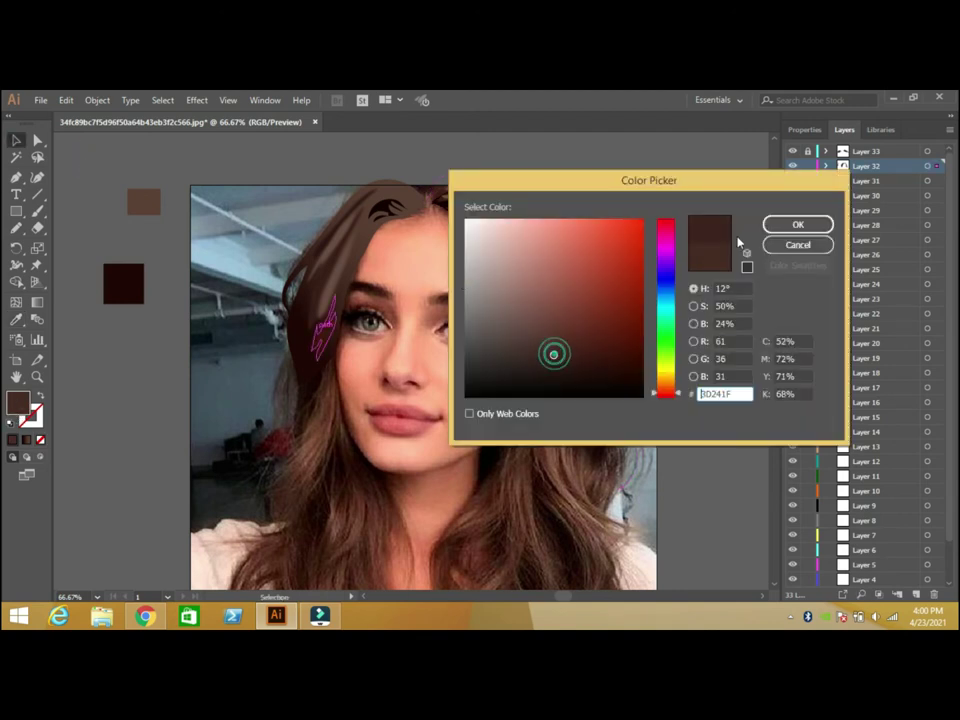
{"action": "key", "text": "Return"}
{"action": "left_click", "coordinate": [703, 208]}
Pencil a small strand beside the right eye
{"action": "key", "text": "n"}
{"action": "left_click_drag", "start_coordinate": [536, 308], "coordinate": [545, 323]}
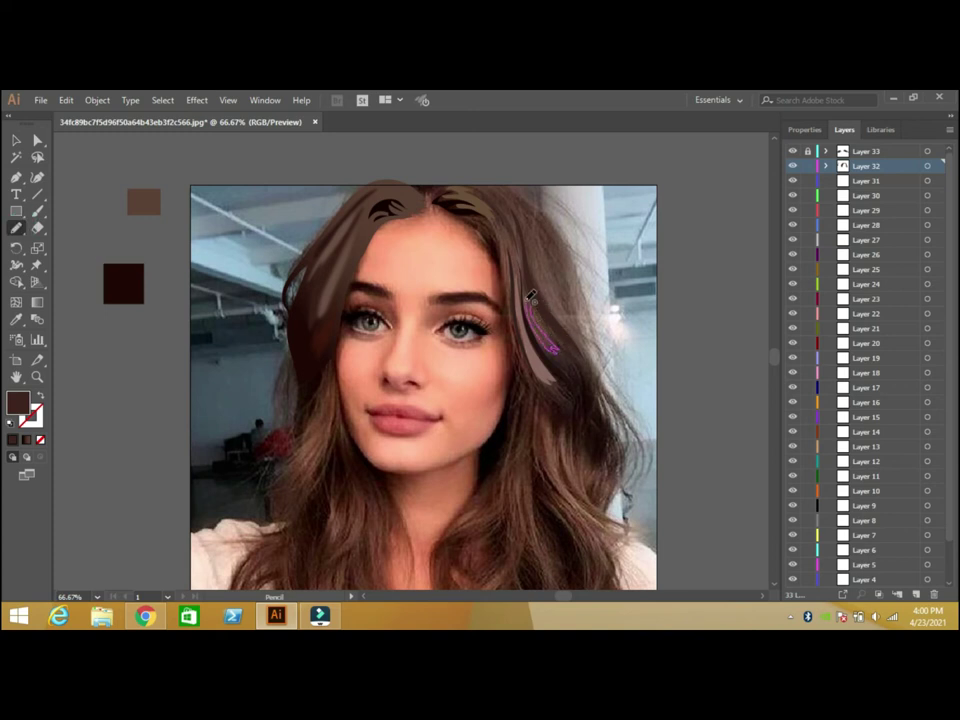
{"action": "left_click", "coordinate": [16, 141]}
Draw two more strands near the upper right hairline
{"action": "left_click", "coordinate": [16, 228]}
{"action": "left_click_drag", "start_coordinate": [526, 213], "coordinate": [550, 252]}
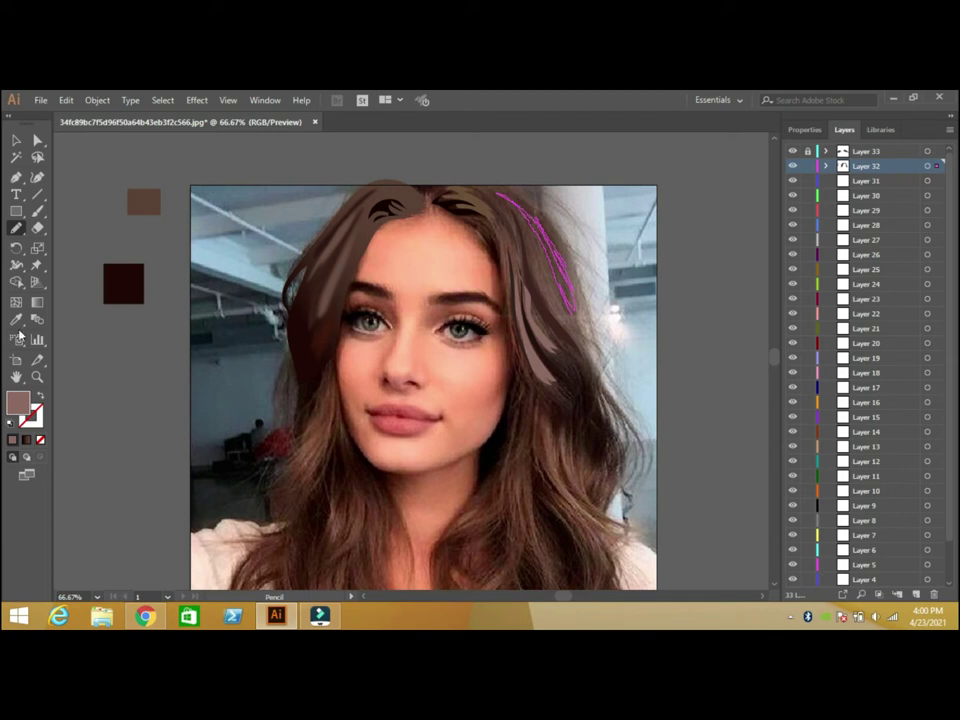
{"action": "left_click_drag", "start_coordinate": [545, 270], "coordinate": [531, 274]}
{"action": "left_click", "coordinate": [18, 135]}
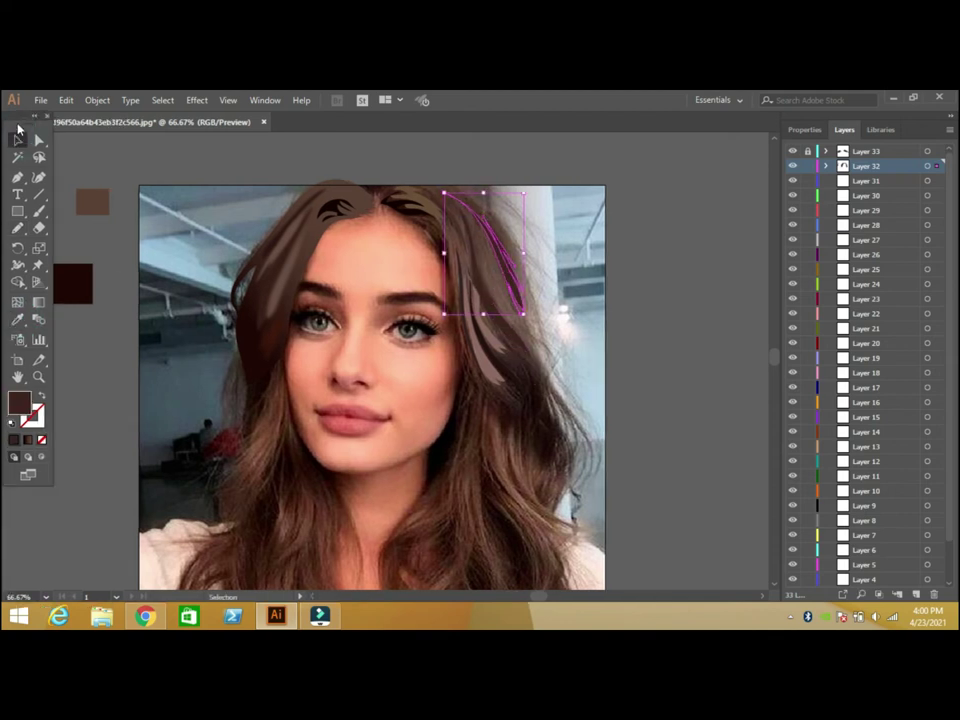
{"action": "left_click", "coordinate": [16, 228]}
{"action": "left_click_drag", "start_coordinate": [528, 215], "coordinate": [552, 260]}
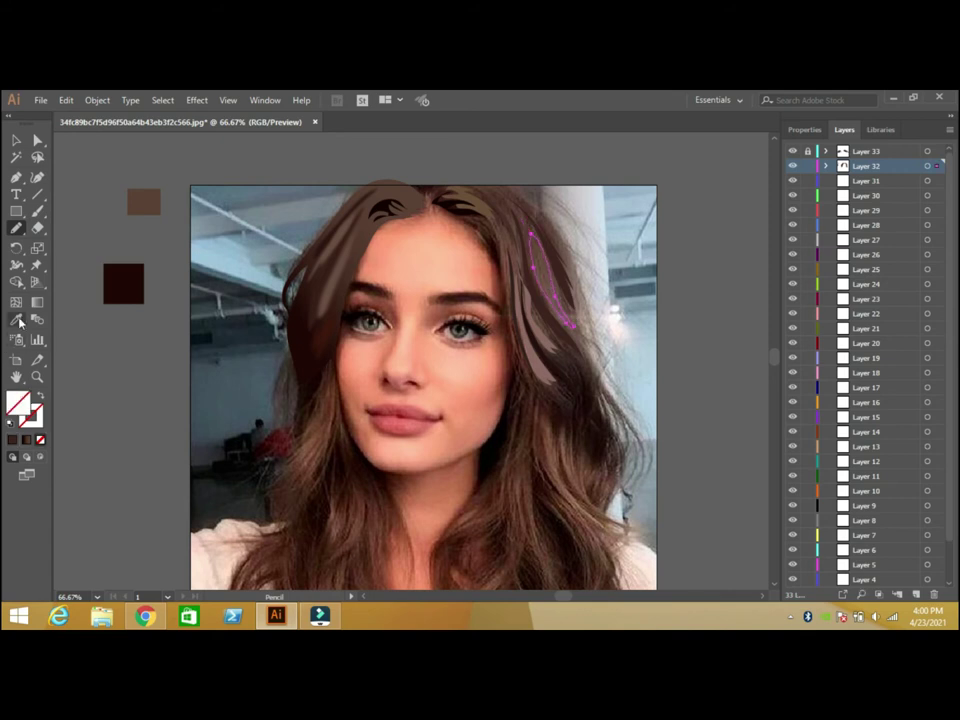
{"action": "left_click", "coordinate": [10, 140]}
Pencil a strand low on the right hair and fill it with dark hair brown
{"action": "left_click", "coordinate": [596, 354]}
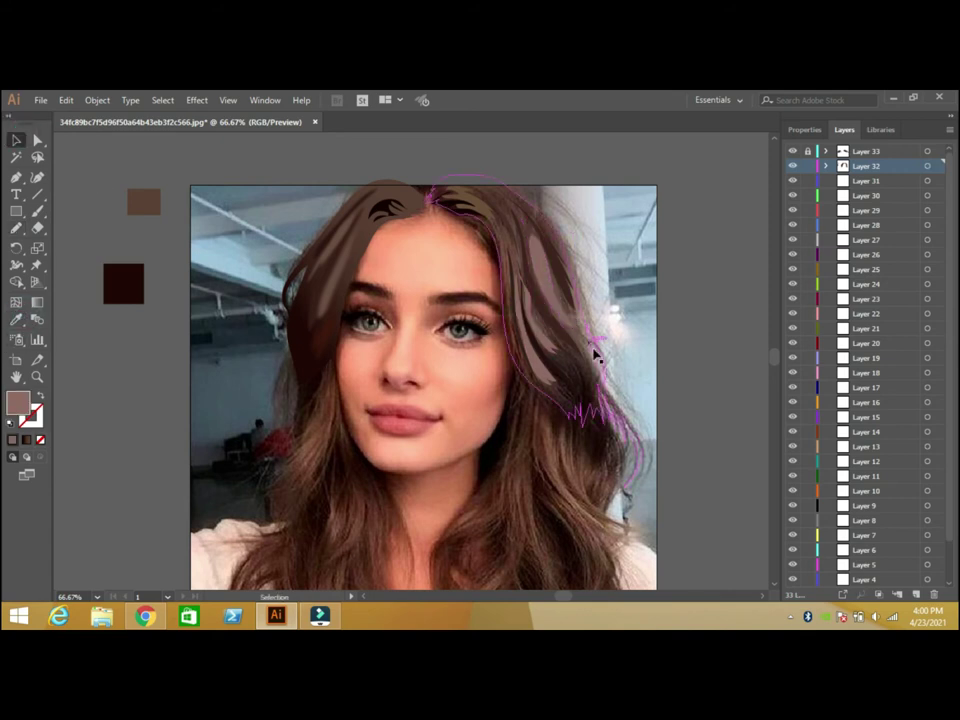
{"action": "left_click", "coordinate": [16, 228]}
{"action": "left_click_drag", "start_coordinate": [590, 363], "coordinate": [577, 385]}
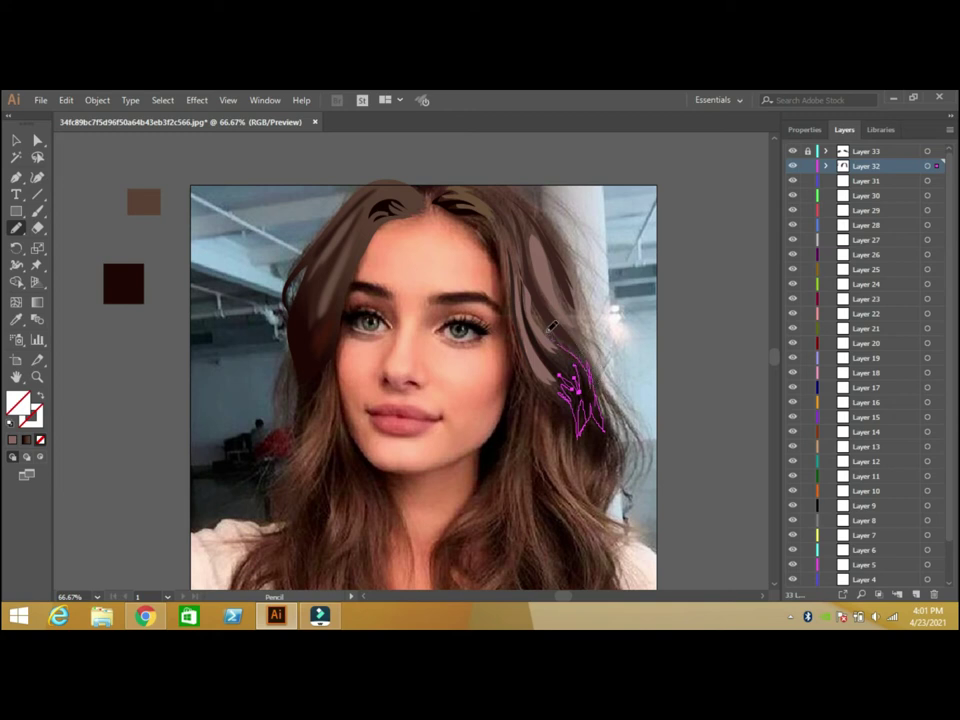
{"action": "left_click", "coordinate": [16, 319]}
{"action": "left_click", "coordinate": [123, 283]}
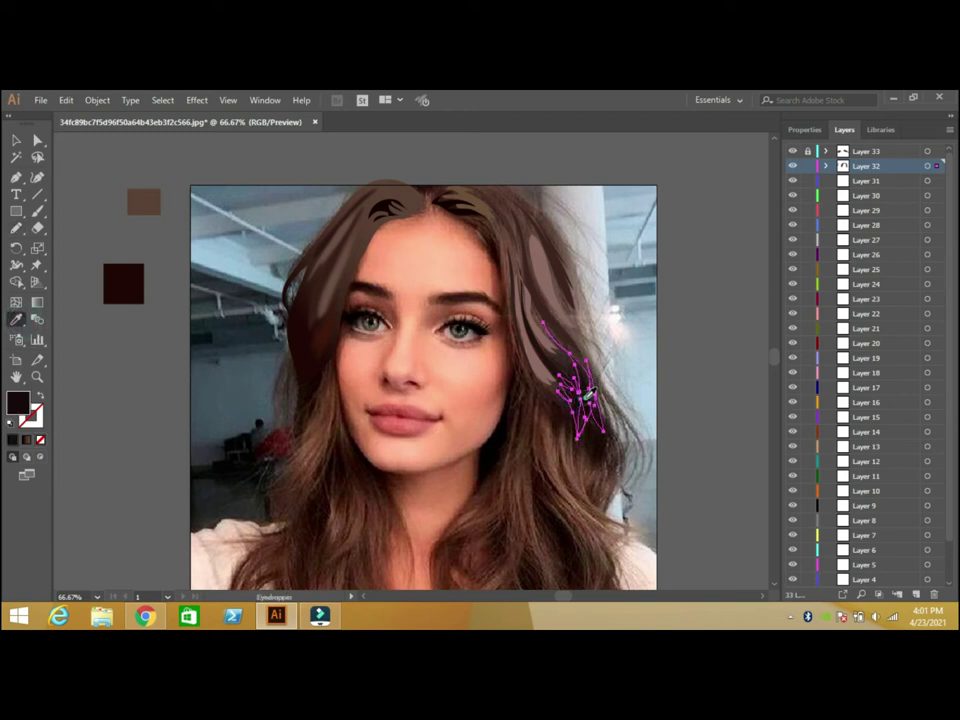
{"action": "left_click", "coordinate": [16, 140]}
{"action": "left_click", "coordinate": [79, 171]}
Add two rectangle colour chips above the portrait, eyedropping a hair brown and a darker brown
{"action": "left_click", "coordinate": [590, 326]}
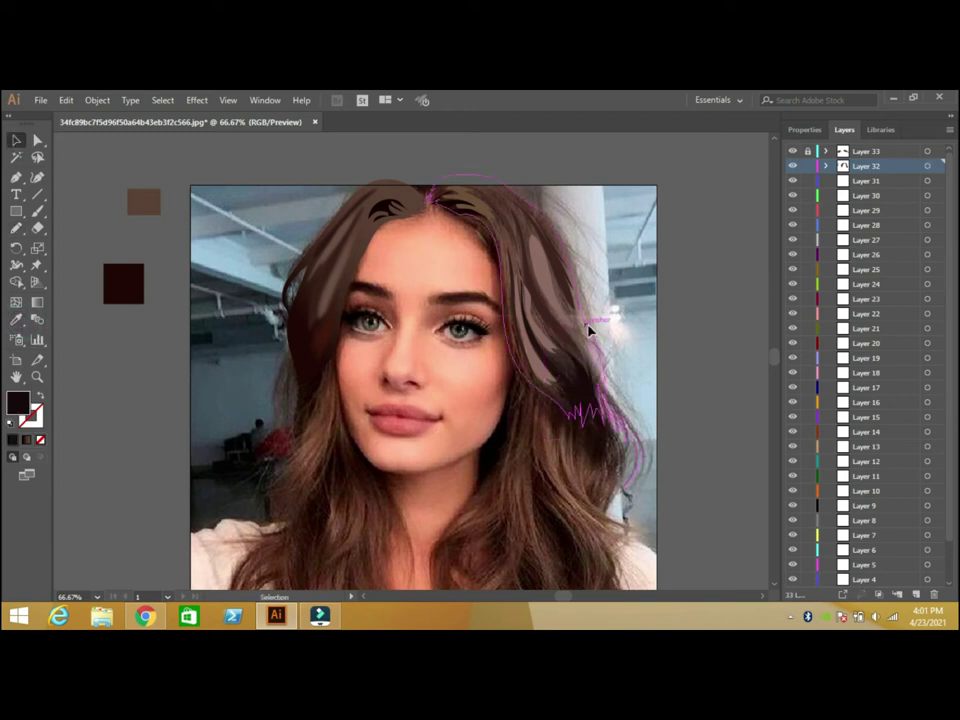
{"action": "left_click", "coordinate": [16, 211]}
{"action": "mouse_move", "coordinate": [181, 148]}
{"action": "left_mouse_down"}
{"action": "mouse_move", "coordinate": [214, 180]}
{"action": "mouse_move", "coordinate": [287, 175]}
{"action": "left_mouse_up"}
{"action": "left_click", "coordinate": [17, 318]}
{"action": "left_click", "coordinate": [499, 197]}
{"action": "left_click", "coordinate": [16, 211]}
{"action": "key", "text": "i"}
{"action": "left_click", "coordinate": [571, 360]}
{"action": "key", "text": "v"}
{"action": "left_click", "coordinate": [535, 212]}
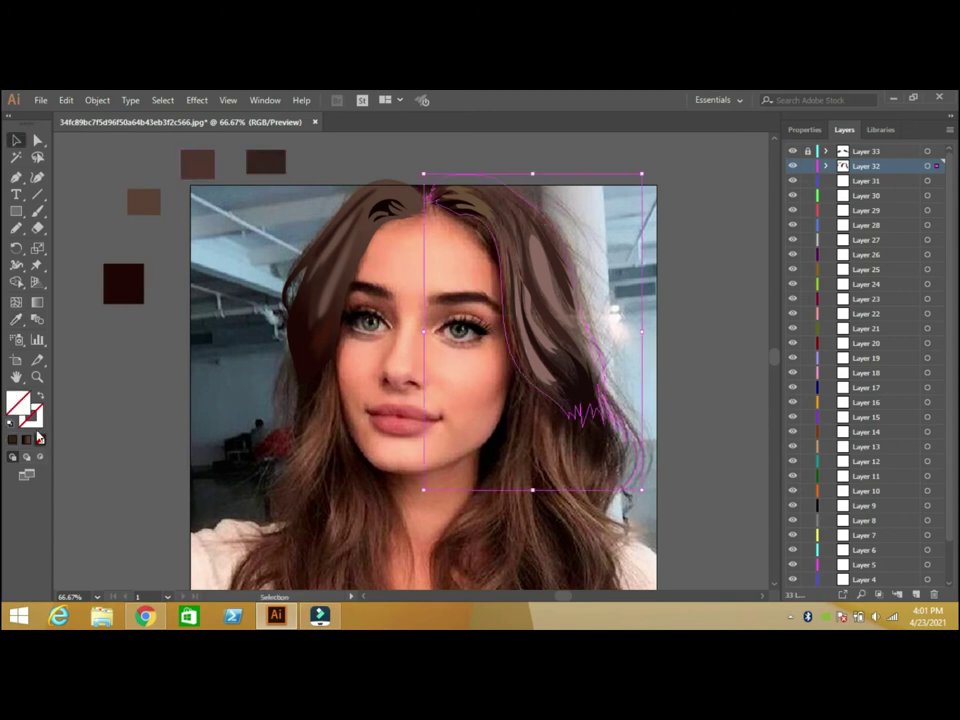
Recolour the right gradient stop of the hair section using the brown chip's colour
{"action": "left_click", "coordinate": [197, 163]}
{"action": "left_click", "coordinate": [123, 283], "text": "shift"}
{"action": "double_click", "coordinate": [18, 400]}
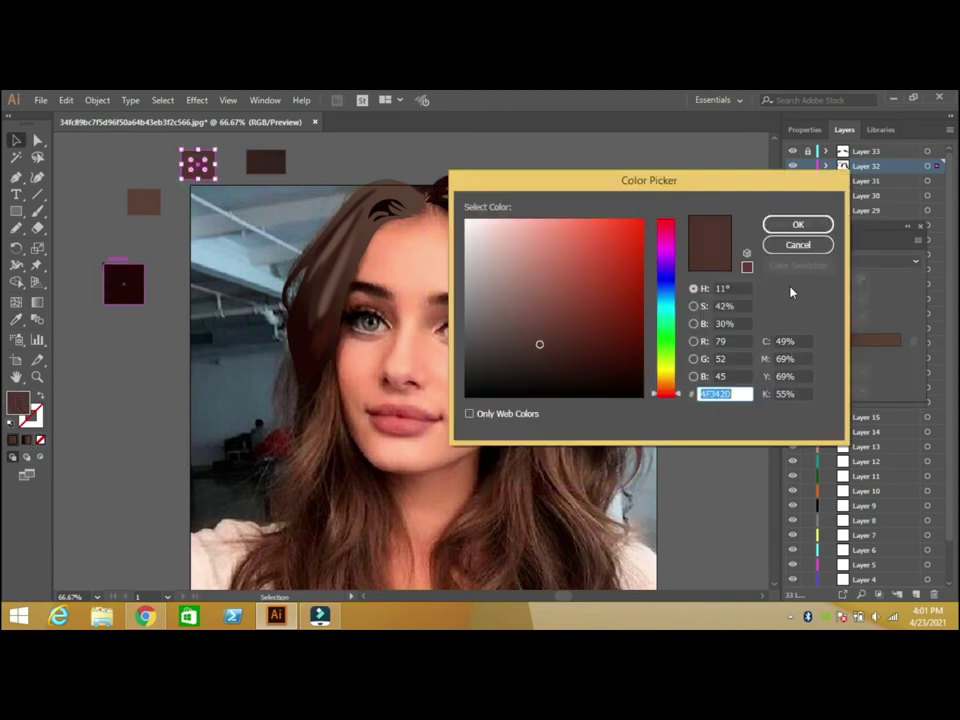
{"action": "left_click", "coordinate": [797, 224]}
{"action": "left_click", "coordinate": [508, 197]}
{"action": "left_click", "coordinate": [878, 352]}
{"action": "double_click", "coordinate": [18, 400]}
{"action": "left_click", "coordinate": [797, 244]}
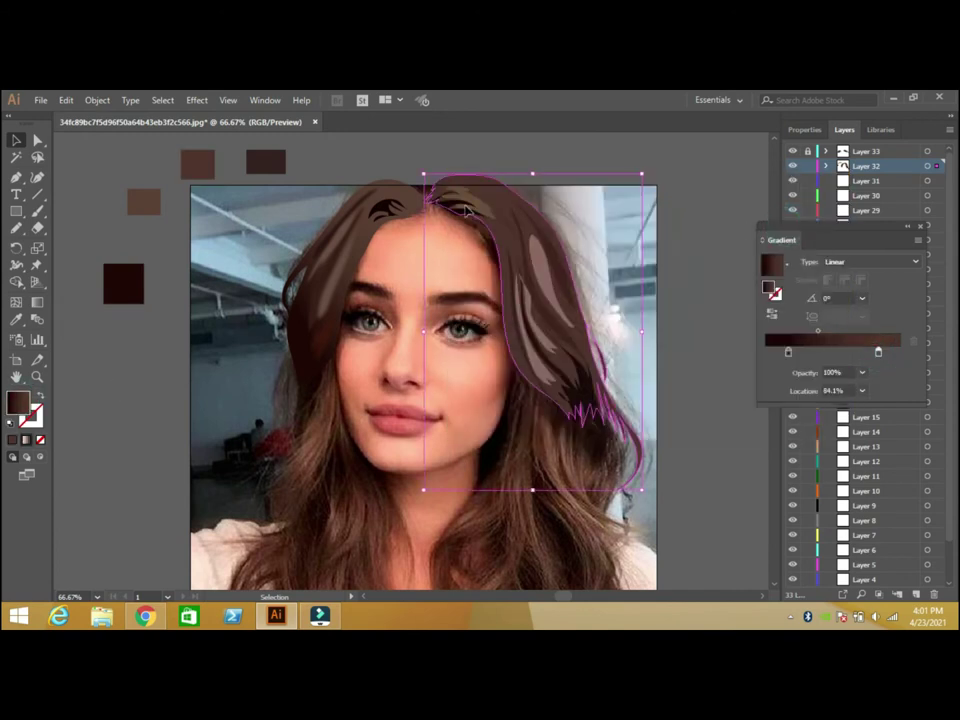
Set another gradient stop to the dark chip's brown via the Color Picker
{"action": "left_click", "coordinate": [198, 168]}
{"action": "left_click", "coordinate": [266, 162]}
{"action": "double_click", "coordinate": [18, 400]}
{"action": "left_click", "coordinate": [797, 224]}
{"action": "left_click", "coordinate": [505, 189]}
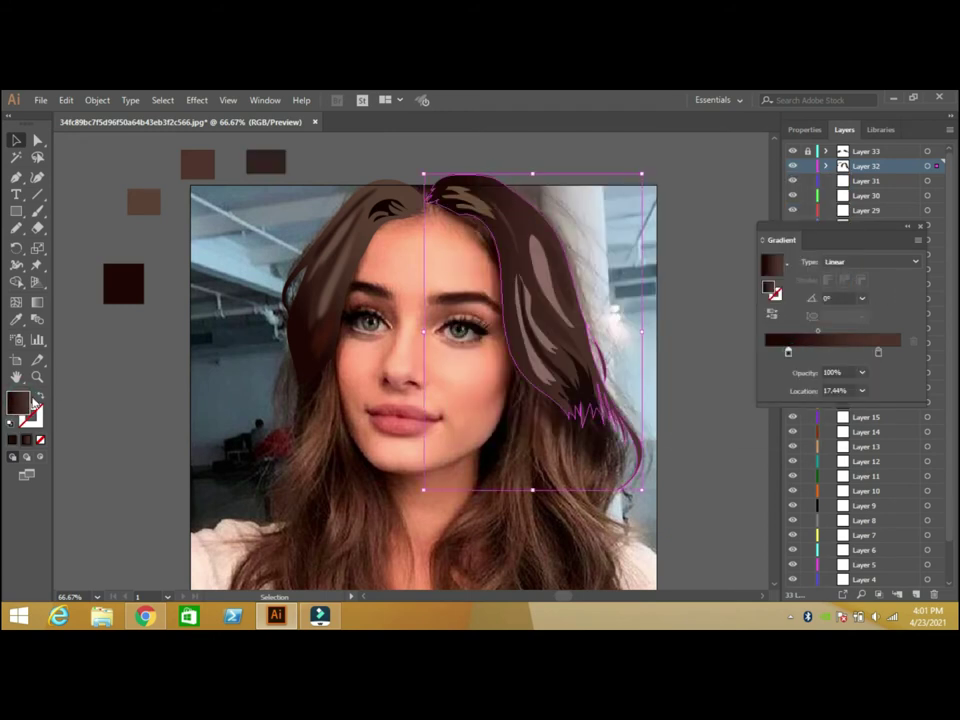
{"action": "double_click", "coordinate": [18, 400]}
{"action": "left_click", "coordinate": [797, 223]}
Set the gradient angle to 90°, sliding the right stop toward the middle
{"action": "left_click", "coordinate": [862, 298]}
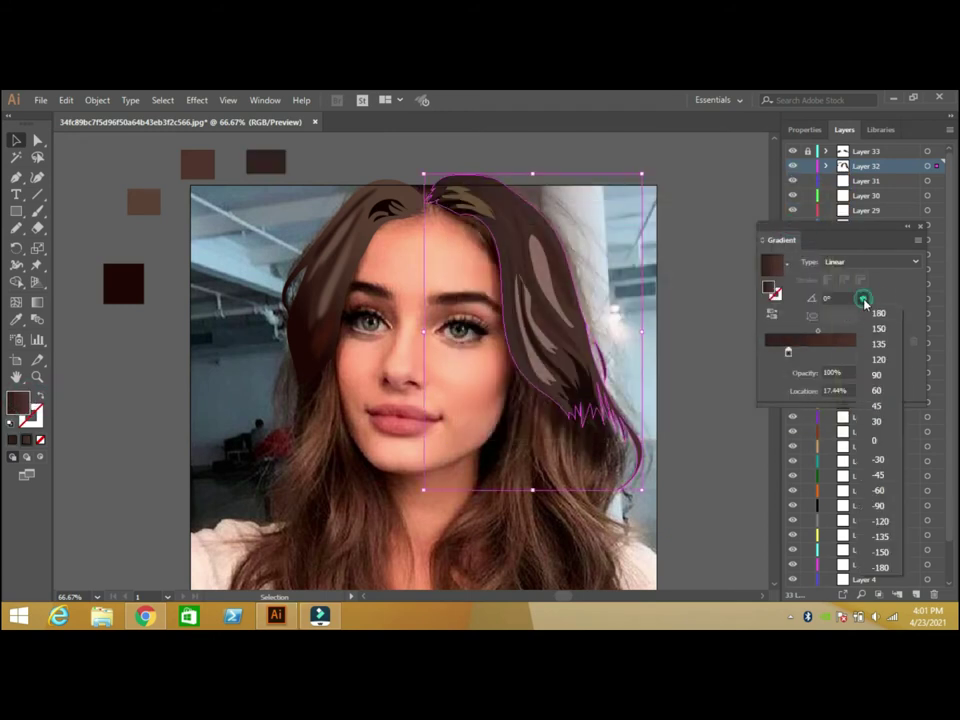
{"action": "left_click_drag", "start_coordinate": [897, 353], "coordinate": [775, 354]}
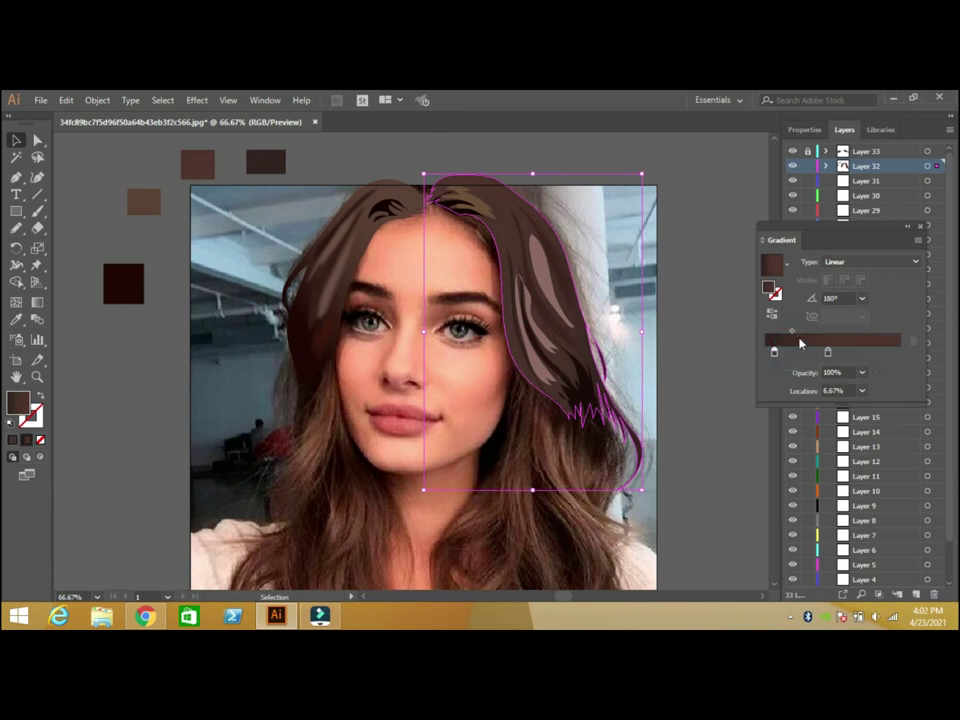
{"action": "left_click", "coordinate": [862, 299]}
{"action": "left_click", "coordinate": [878, 380]}
{"action": "left_click", "coordinate": [862, 299]}
{"action": "left_click", "coordinate": [878, 505]}
{"action": "left_click", "coordinate": [862, 299]}
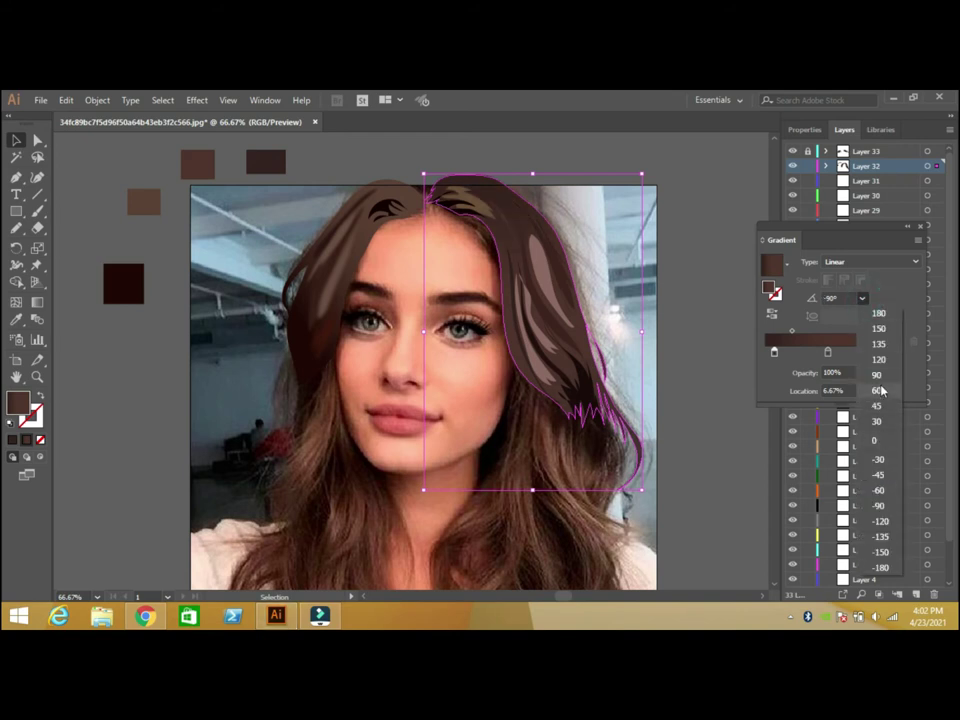
{"action": "left_click", "coordinate": [880, 378]}
Add colour stops and move the right stop to about 85%
{"action": "left_click", "coordinate": [795, 353]}
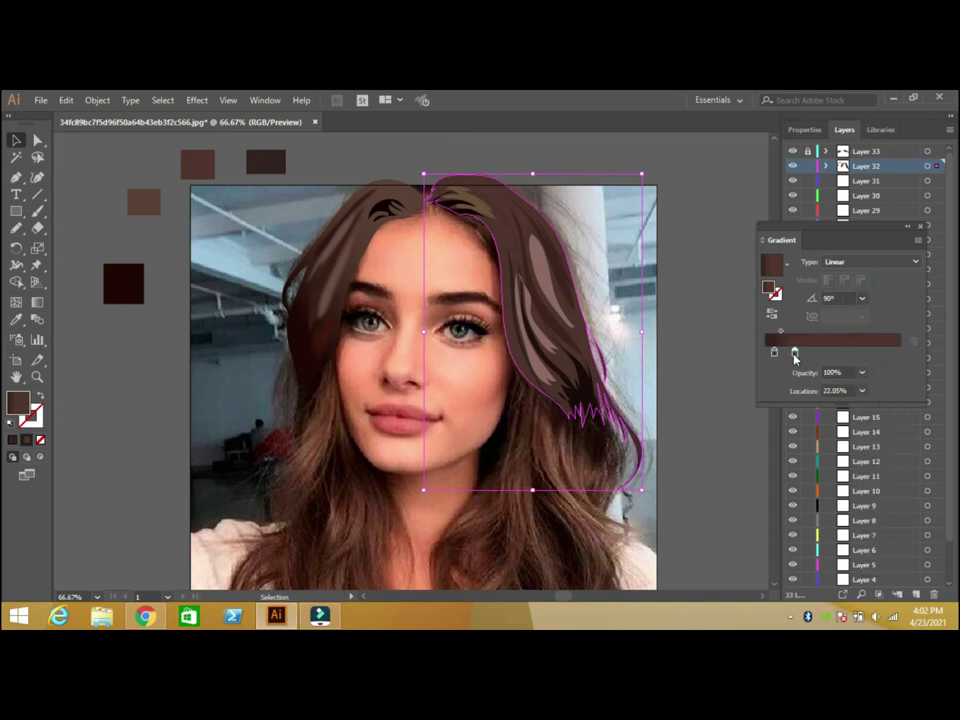
{"action": "left_click", "coordinate": [796, 352]}
{"action": "left_click", "coordinate": [795, 353]}
{"action": "left_click", "coordinate": [794, 353]}
{"action": "left_click_drag", "start_coordinate": [815, 352], "coordinate": [879, 352]}
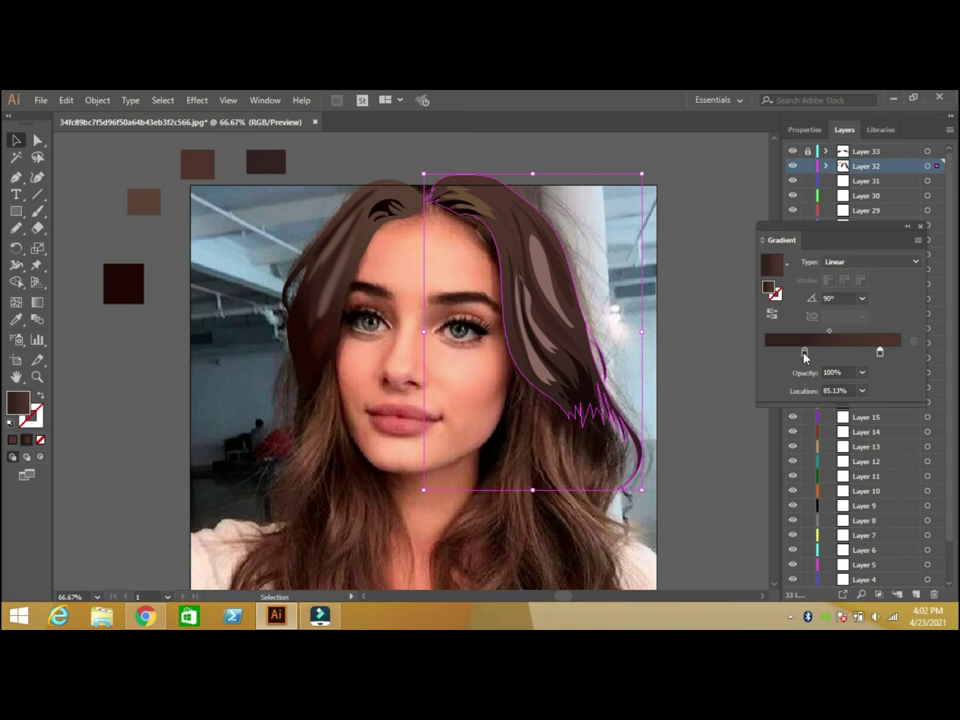
Deselect the hair, briefly lock the right hair layer with Layer 31 active, then unlock it
{"action": "left_click", "coordinate": [916, 229]}
{"action": "scroll", "coordinate": [771, 229], "scroll_direction": "up", "scroll_amount": 3}
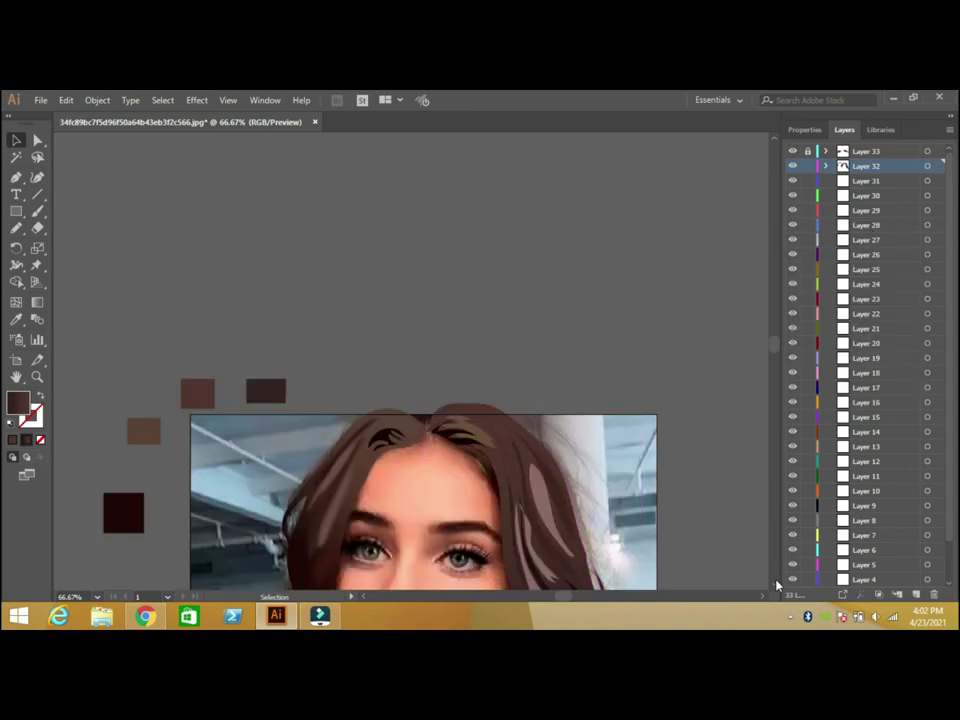
{"action": "scroll", "coordinate": [775, 591], "scroll_direction": "down", "scroll_amount": 2}
{"action": "scroll", "coordinate": [775, 591], "scroll_direction": "down", "scroll_amount": 3}
{"action": "left_click", "coordinate": [808, 166]}
{"action": "left_click", "coordinate": [845, 184]}
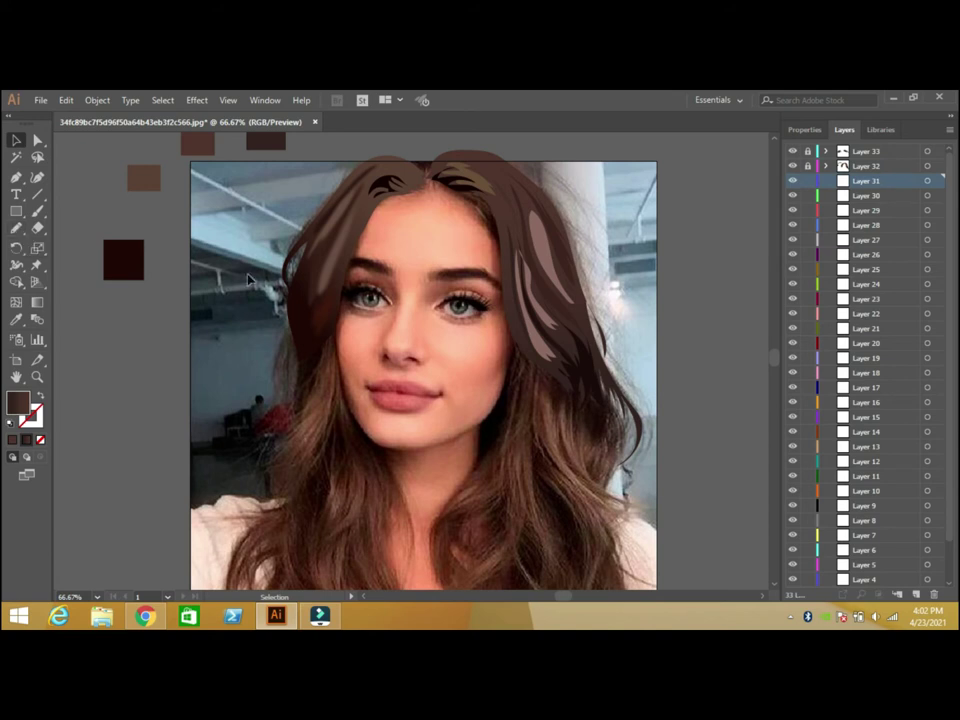
{"action": "left_click", "coordinate": [16, 228]}
{"action": "left_click", "coordinate": [807, 166]}
{"action": "left_click", "coordinate": [16, 140]}
Apply Gaussian Blur to the light hair highlight strands, raising one strand's radius to 9
{"action": "left_click_drag", "start_coordinate": [584, 215], "coordinate": [510, 364]}
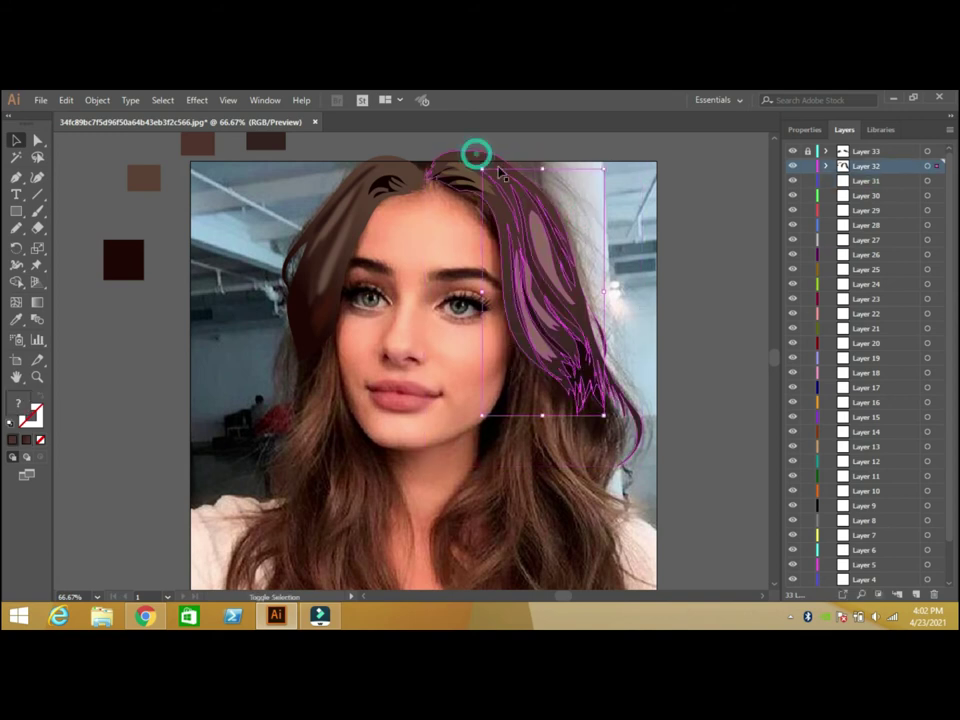
{"action": "left_click", "coordinate": [203, 104]}
{"action": "left_click", "coordinate": [624, 216]}
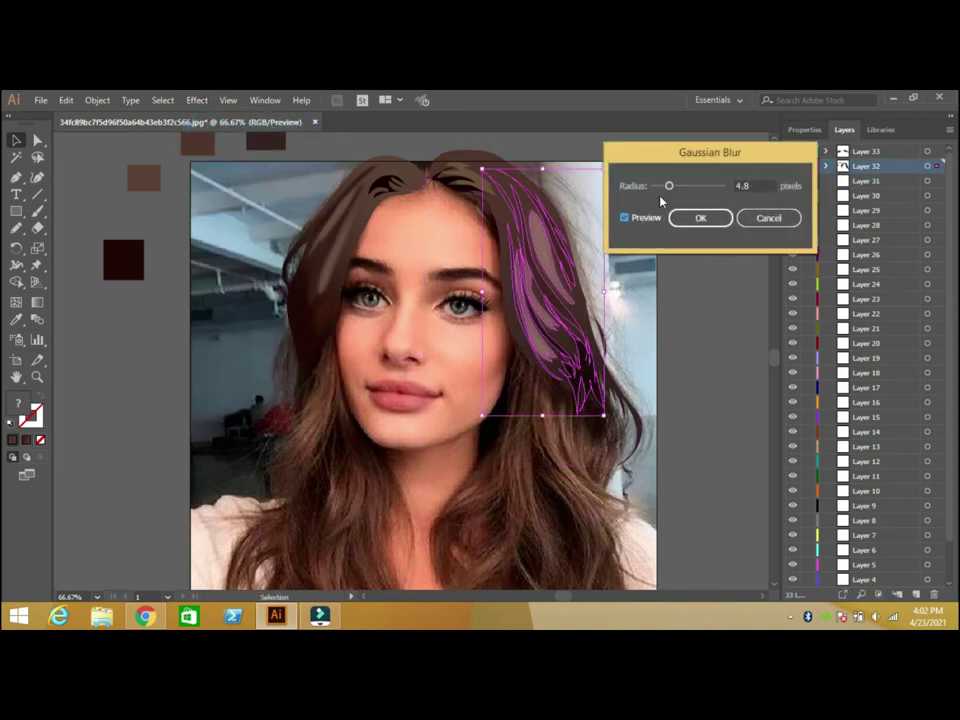
{"action": "left_click", "coordinate": [690, 218]}
{"action": "left_click", "coordinate": [549, 243]}
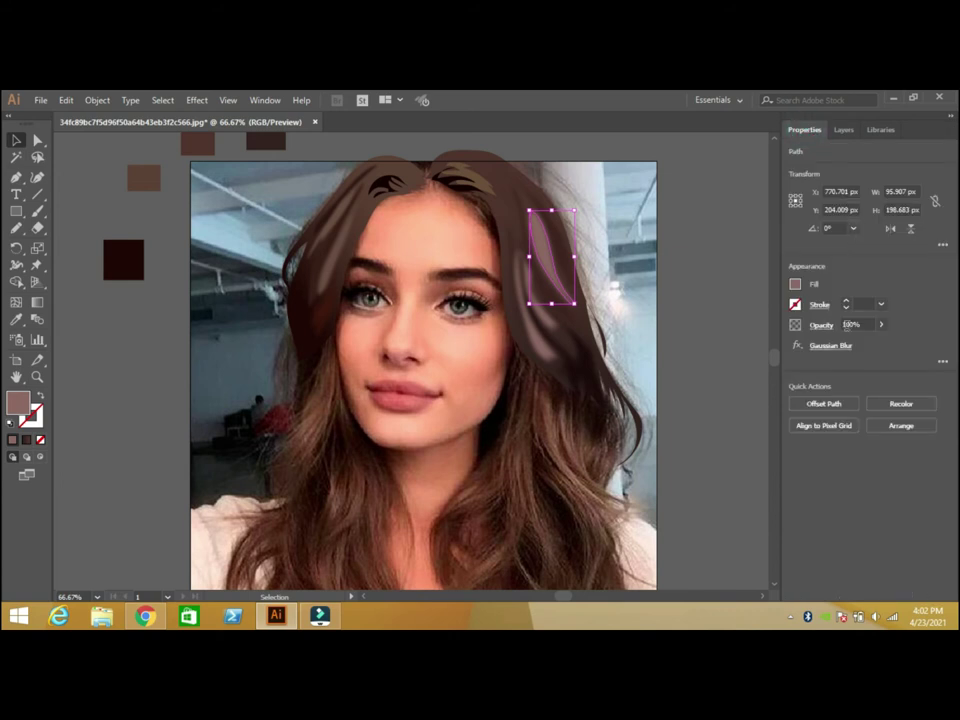
{"action": "left_click", "coordinate": [830, 345]}
{"action": "left_click", "coordinate": [624, 217]}
{"action": "left_click_drag", "start_coordinate": [669, 186], "coordinate": [683, 186]}
{"action": "left_click", "coordinate": [690, 218]}
Blur two more hair strands with Gaussian Blur radii of 6.9 and 8.2
{"action": "left_click", "coordinate": [553, 332]}
{"action": "left_click", "coordinate": [545, 300]}
{"action": "left_click", "coordinate": [830, 345]}
{"action": "left_click", "coordinate": [624, 217]}
{"action": "left_click_drag", "start_coordinate": [671, 186], "coordinate": [680, 186]}
{"action": "left_click", "coordinate": [683, 215]}
{"action": "left_click", "coordinate": [536, 300]}
{"action": "left_click", "coordinate": [830, 345]}
{"action": "left_click", "coordinate": [624, 217]}
{"action": "left_click", "coordinate": [700, 219]}
{"action": "left_click", "coordinate": [611, 321]}
Lower the opacity of three blurred hair strands to 58%, 50% and 64%
{"action": "left_click", "coordinate": [546, 343]}
{"action": "left_click", "coordinate": [880, 324]}
{"action": "left_click_drag", "start_coordinate": [878, 342], "coordinate": [860, 345]}
{"action": "left_click", "coordinate": [725, 275]}
{"action": "left_click", "coordinate": [552, 322]}
{"action": "left_click", "coordinate": [880, 324]}
{"action": "left_click", "coordinate": [699, 231]}
{"action": "left_click", "coordinate": [564, 281]}
{"action": "left_click", "coordinate": [880, 324]}
Soften two other strands with smaller Gaussian Blur radii of 2.7 and 2.4
{"action": "left_click", "coordinate": [700, 251]}
{"action": "left_click", "coordinate": [540, 199]}
{"action": "left_click", "coordinate": [840, 345]}
{"action": "left_click", "coordinate": [648, 218]}
{"action": "left_click_drag", "start_coordinate": [669, 188], "coordinate": [662, 187]}
{"action": "left_click", "coordinate": [690, 220]}
{"action": "left_click", "coordinate": [514, 240]}
{"action": "left_click", "coordinate": [520, 208]}
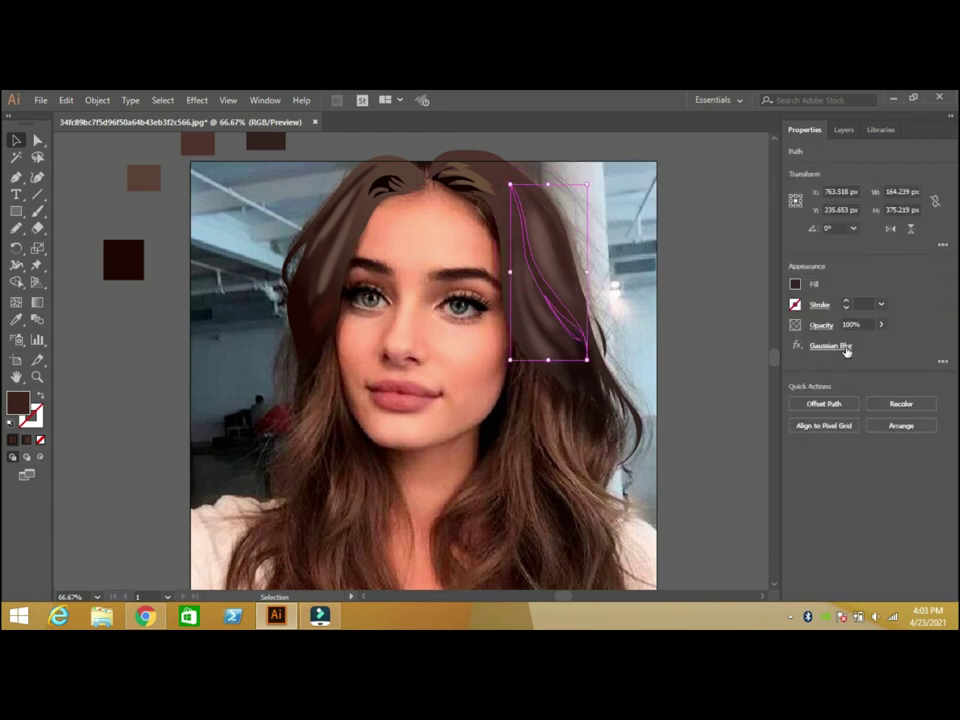
{"action": "left_click", "coordinate": [830, 345]}
{"action": "left_click", "coordinate": [648, 218]}
{"action": "left_click_drag", "start_coordinate": [669, 187], "coordinate": [662, 188]}
{"action": "left_click", "coordinate": [695, 219]}
Slightly reduce the Gaussian Blur radius on another hair strand
{"action": "left_click", "coordinate": [722, 257]}
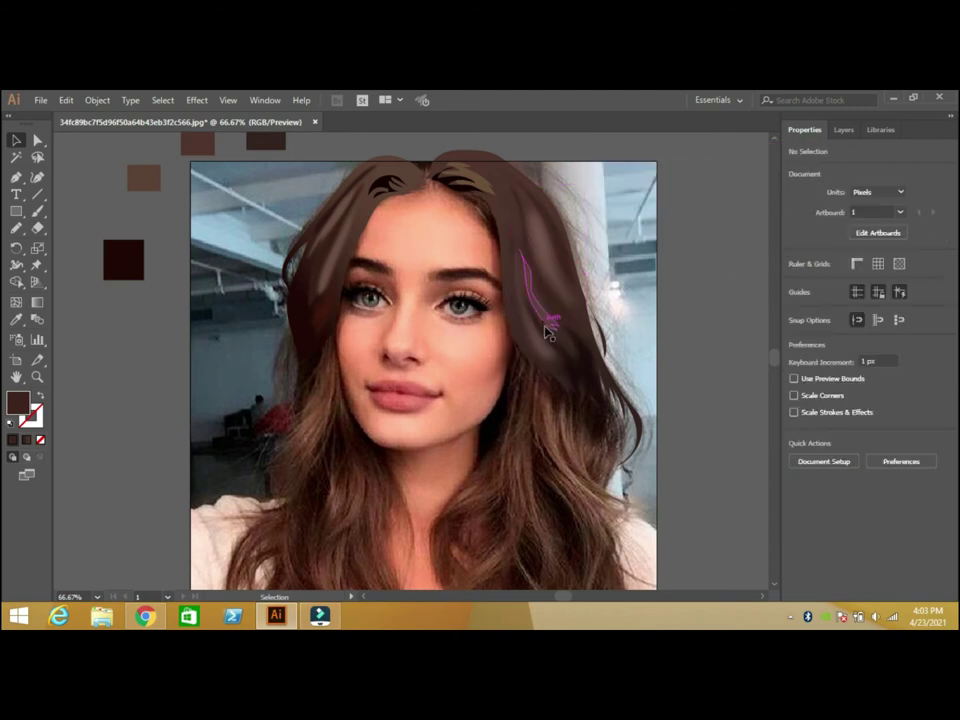
{"action": "left_click", "coordinate": [514, 233]}
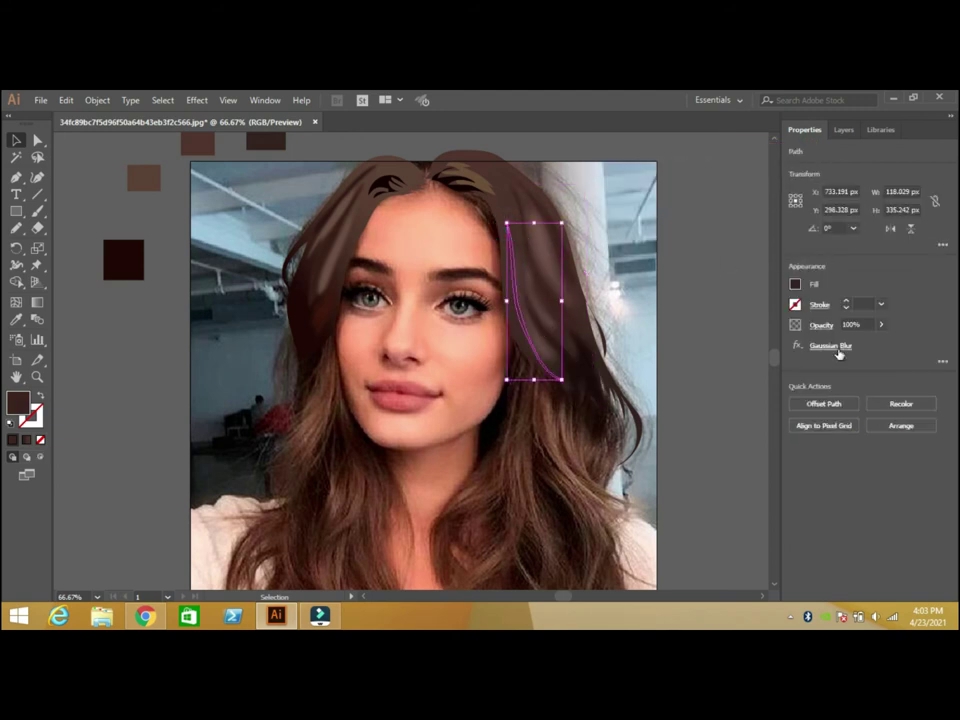
{"action": "left_click", "coordinate": [830, 345]}
{"action": "left_click_drag", "start_coordinate": [660, 189], "coordinate": [662, 188]}
{"action": "left_click", "coordinate": [700, 218]}
{"action": "left_click", "coordinate": [712, 258]}
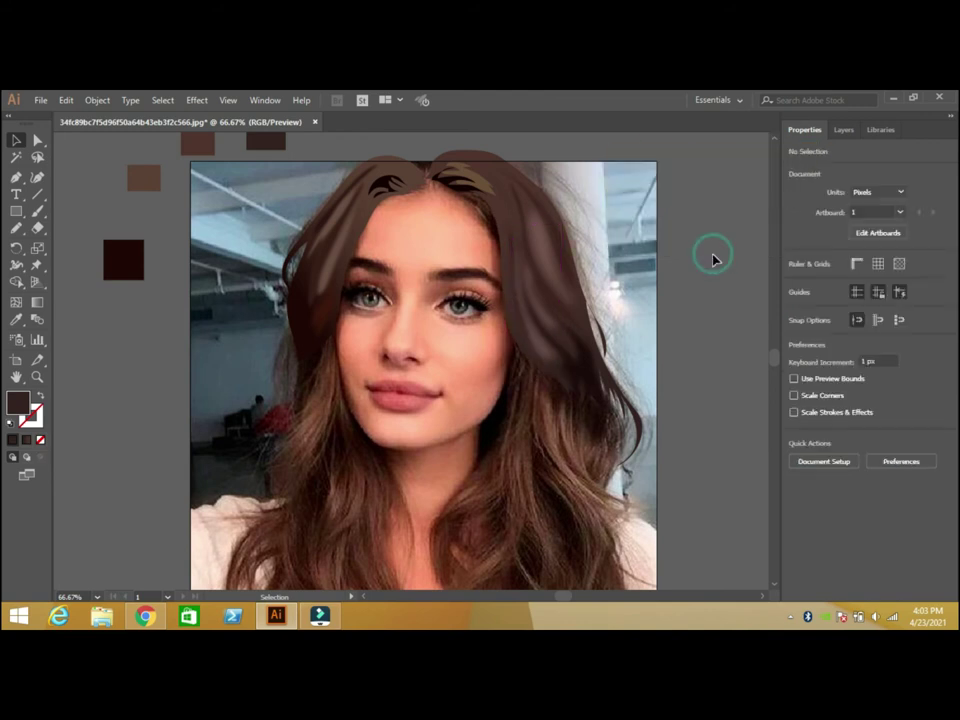
Blur the small strands at the top of the head with a 1.6 Gaussian Blur
{"action": "left_click", "coordinate": [842, 130]}
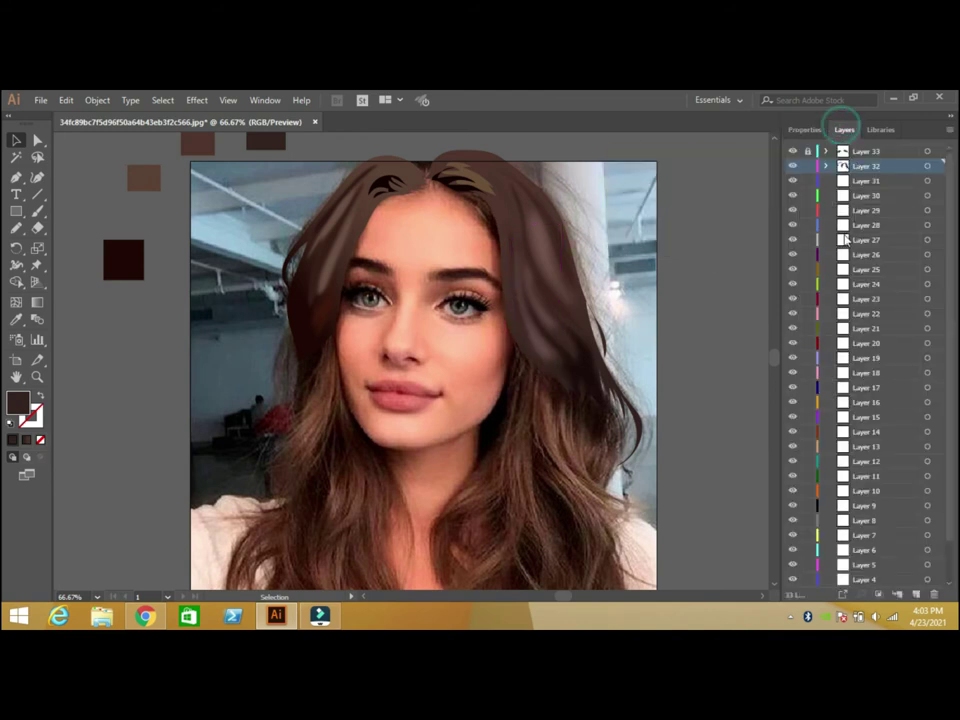
{"action": "left_click", "coordinate": [474, 178]}
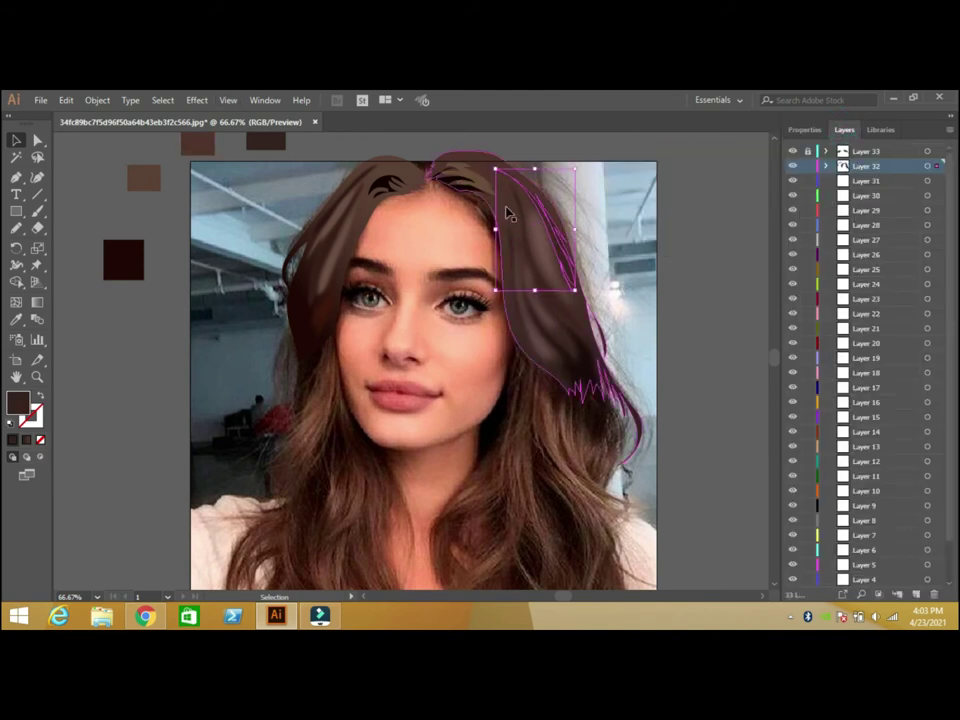
{"action": "left_click", "coordinate": [468, 178]}
{"action": "left_click", "coordinate": [197, 100]}
{"action": "left_click", "coordinate": [215, 129]}
{"action": "left_click", "coordinate": [624, 216]}
{"action": "left_click_drag", "start_coordinate": [662, 189], "coordinate": [666, 189]}
{"action": "left_click", "coordinate": [699, 216]}
{"action": "left_click", "coordinate": [731, 241]}
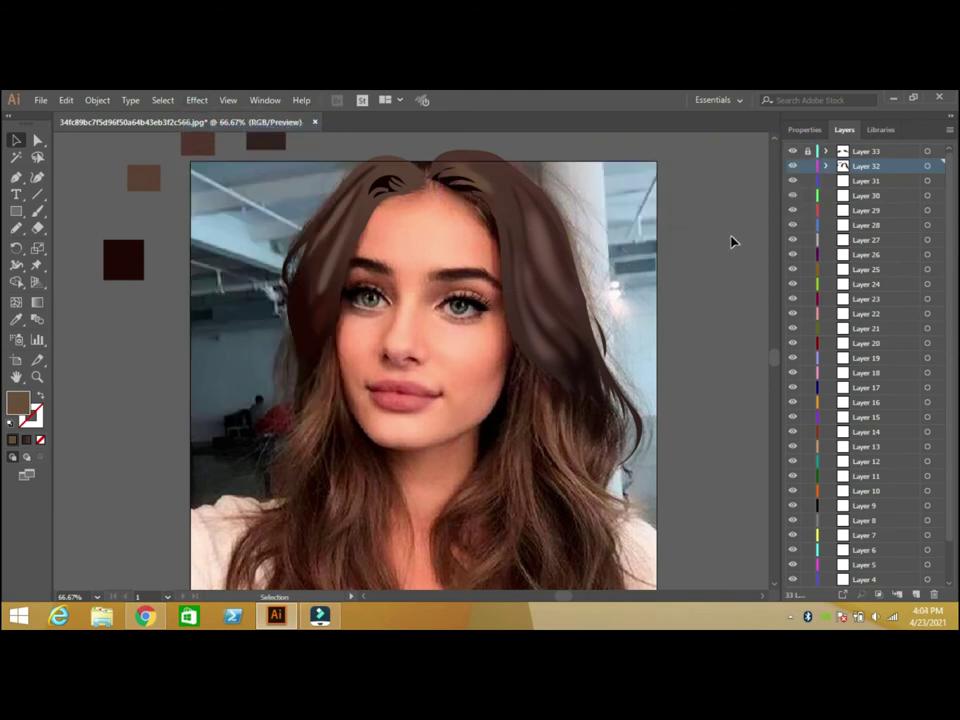
Lock the right hair layer (Layer 32) and make Layer 31 the working layer
{"action": "left_click", "coordinate": [808, 166]}
{"action": "left_click", "coordinate": [866, 181]}
{"action": "left_click", "coordinate": [16, 228]}
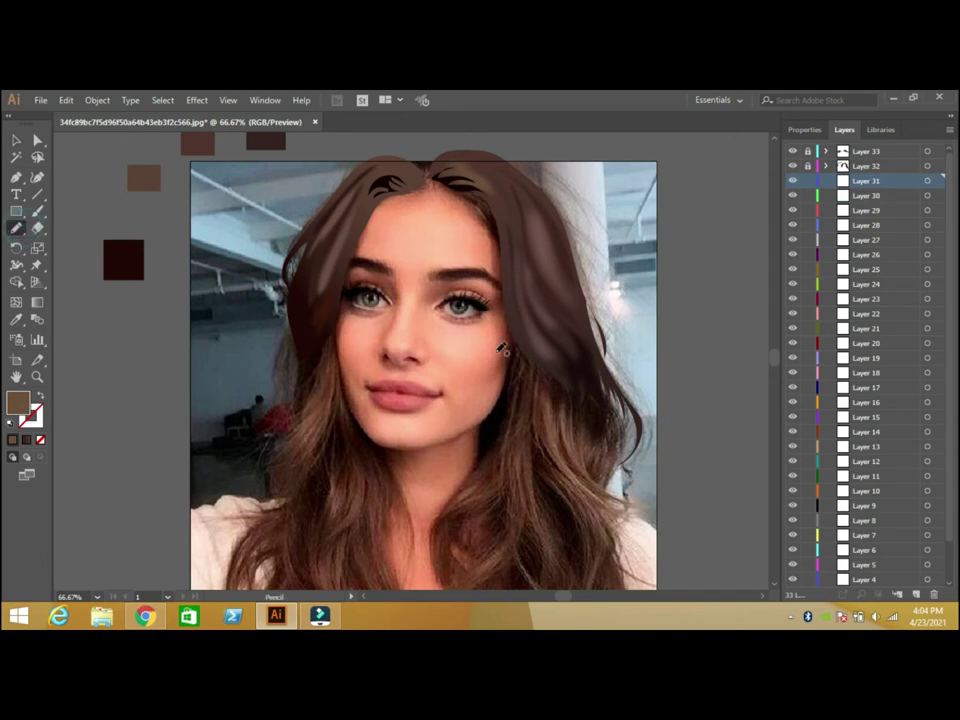
Trace the right hair edge from below the face down toward the shoulder and back up
{"action": "left_click_drag", "start_coordinate": [514, 341], "coordinate": [515, 386]}
{"action": "left_click_drag", "start_coordinate": [431, 537], "coordinate": [426, 555]}
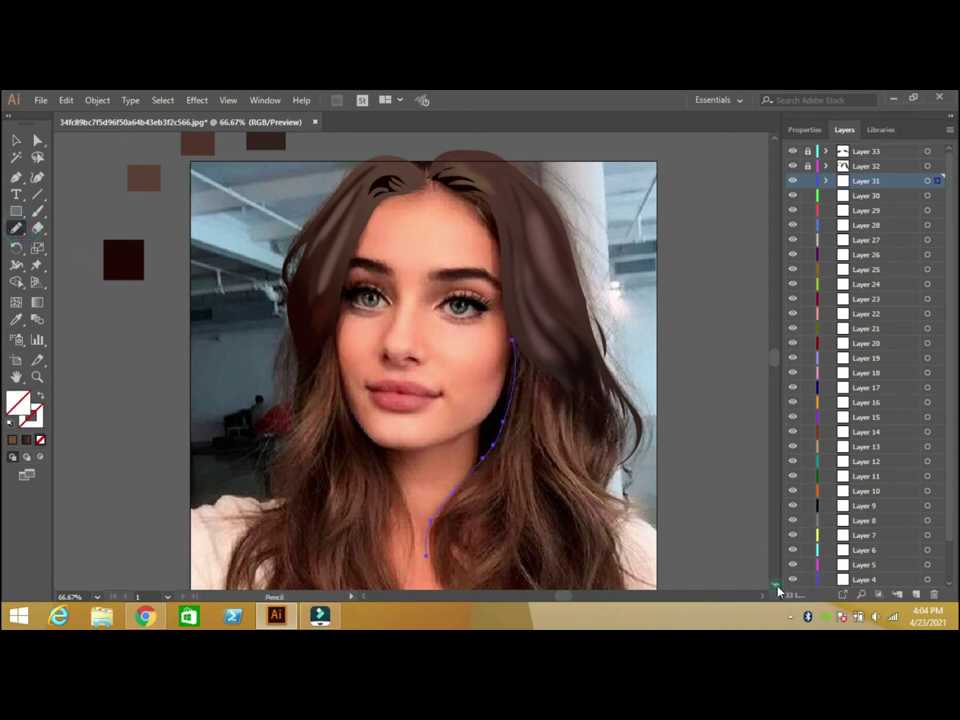
{"action": "scroll", "coordinate": [510, 430], "scroll_direction": "down", "scroll_amount": 3}
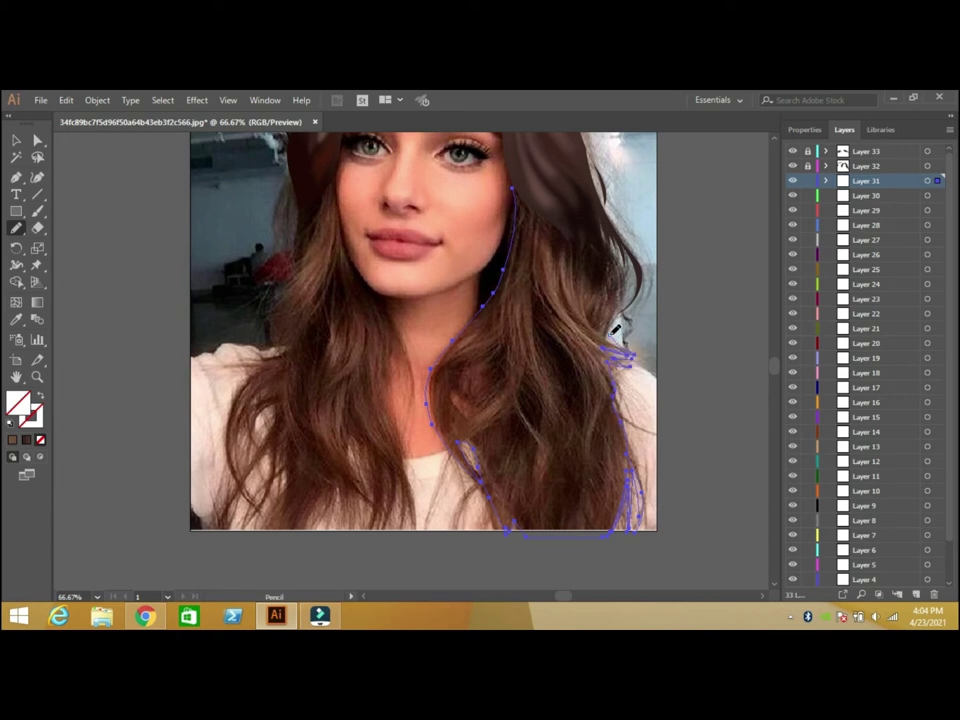
{"action": "mouse_move", "coordinate": [615, 243]}
{"action": "left_mouse_down"}
{"action": "mouse_move", "coordinate": [520, 180]}
{"action": "mouse_move", "coordinate": [613, 342]}
{"action": "left_mouse_up"}
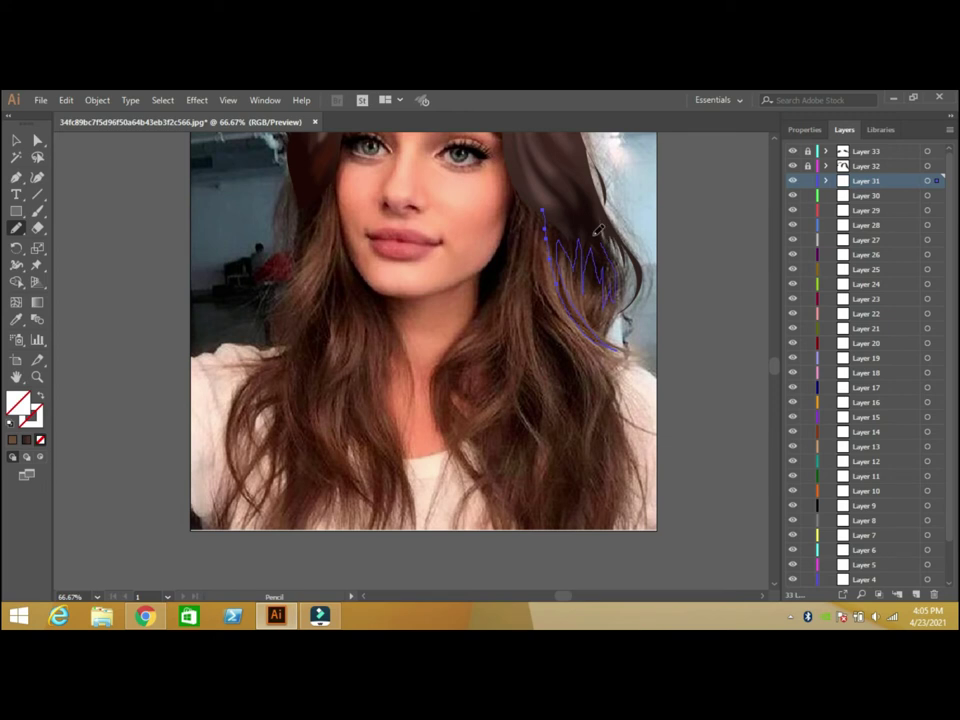
Draw a hair strand shape and fill it with the sampled dark brown hair colour
{"action": "left_click", "coordinate": [16, 319]}
{"action": "left_click", "coordinate": [551, 236]}
{"action": "left_click", "coordinate": [16, 228]}
{"action": "left_click_drag", "start_coordinate": [540, 213], "coordinate": [548, 267]}
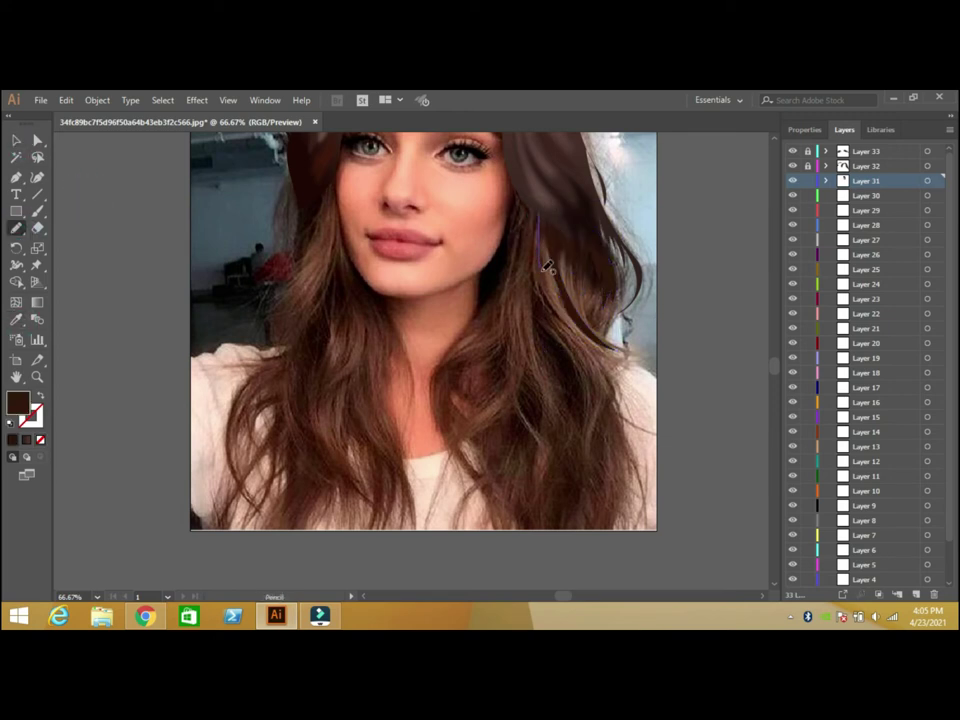
{"action": "left_click_drag", "start_coordinate": [575, 316], "coordinate": [575, 328]}
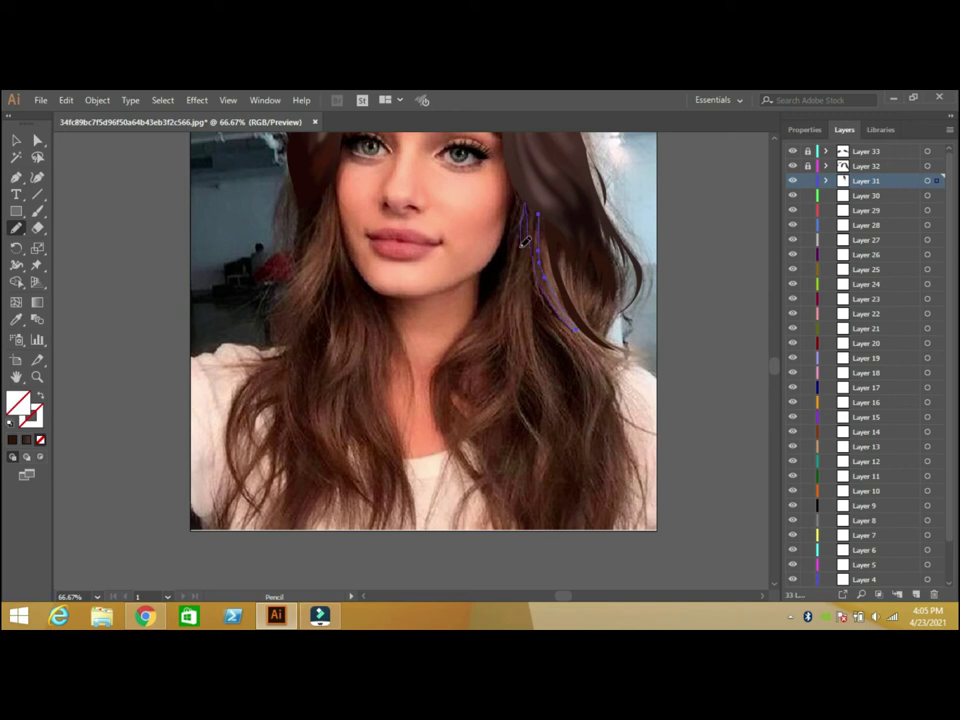
{"action": "left_click_drag", "start_coordinate": [517, 212], "coordinate": [521, 186]}
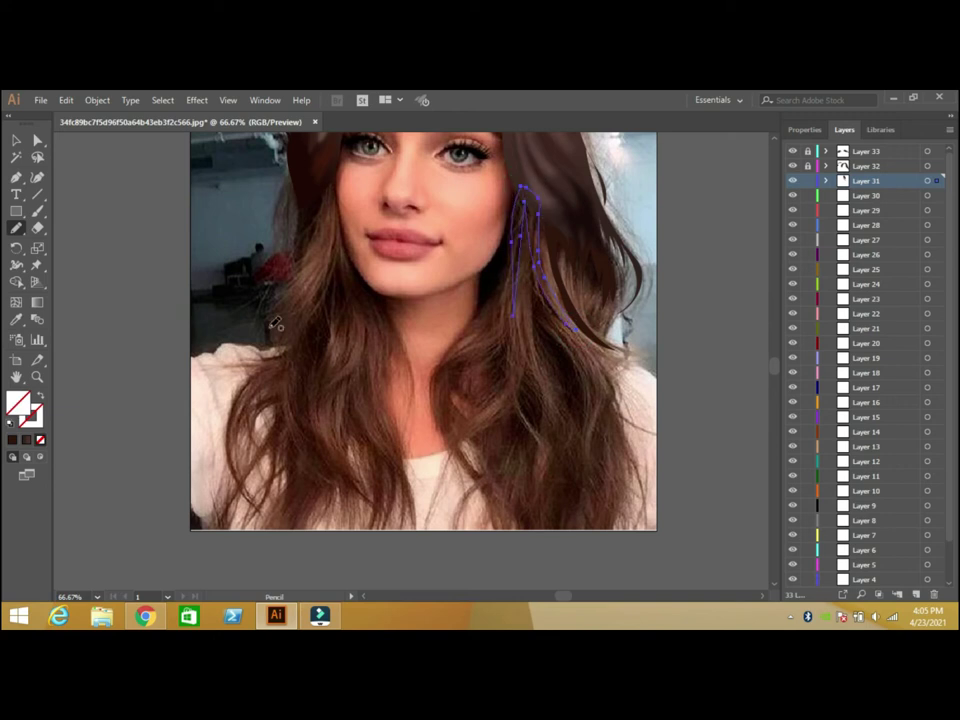
{"action": "key", "text": "F6"}
{"action": "key", "text": "shift+x"}
{"action": "left_click", "coordinate": [699, 347]}
{"action": "key", "text": "ctrl+shift+a"}
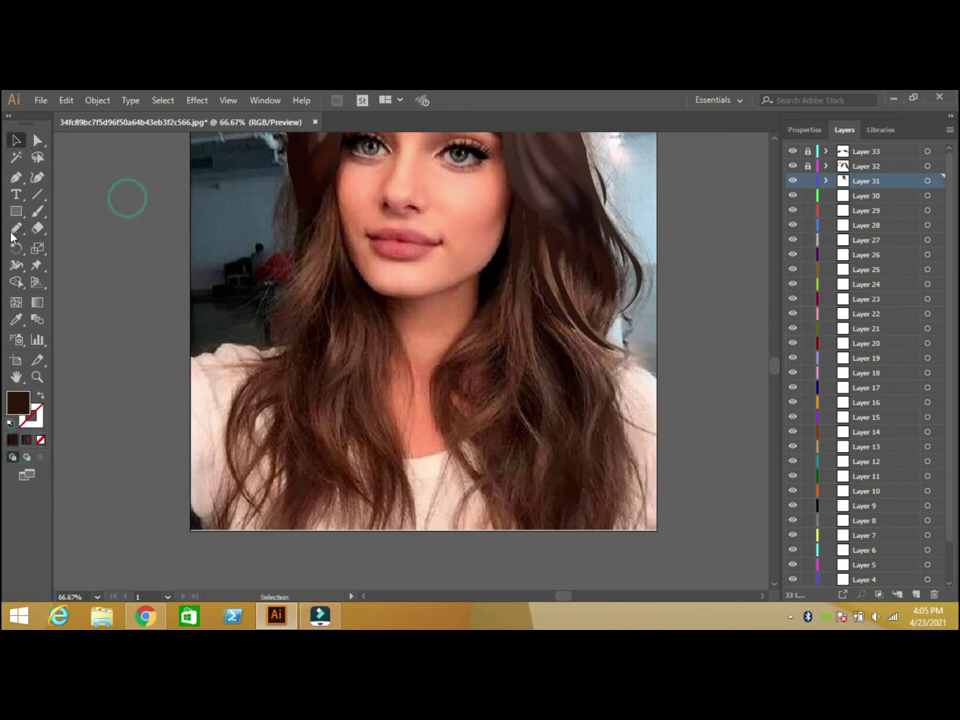
Draw two more strands along the lower hair, filling them with sampled brown tones
{"action": "left_click_drag", "start_coordinate": [546, 247], "coordinate": [566, 303]}
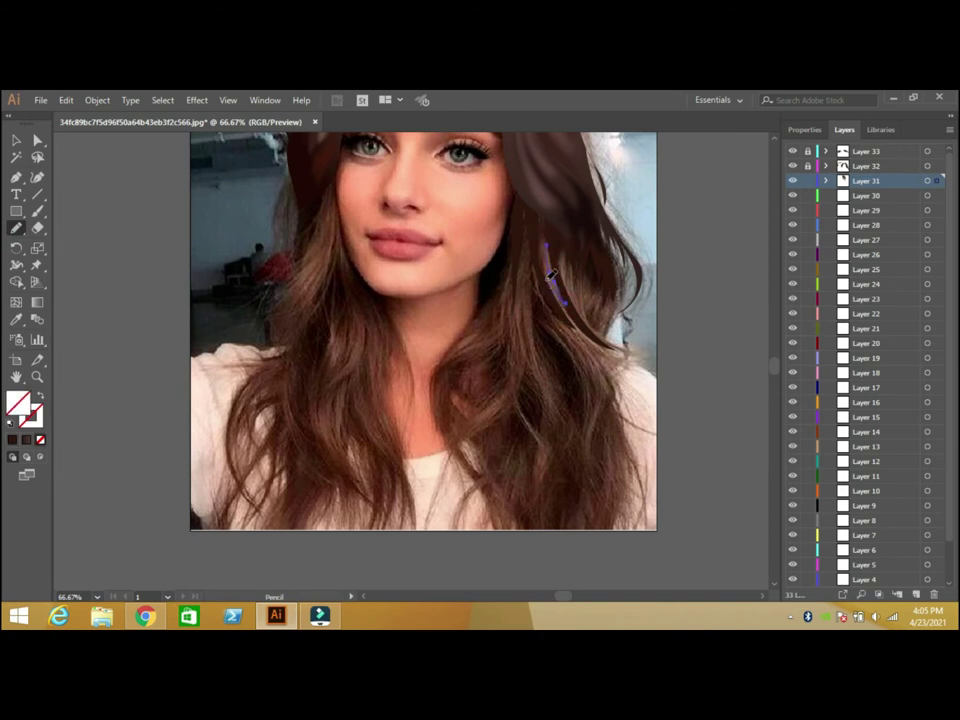
{"action": "key", "text": "i"}
{"action": "left_click", "coordinate": [489, 403]}
{"action": "left_click", "coordinate": [565, 268]}
{"action": "left_click", "coordinate": [18, 229]}
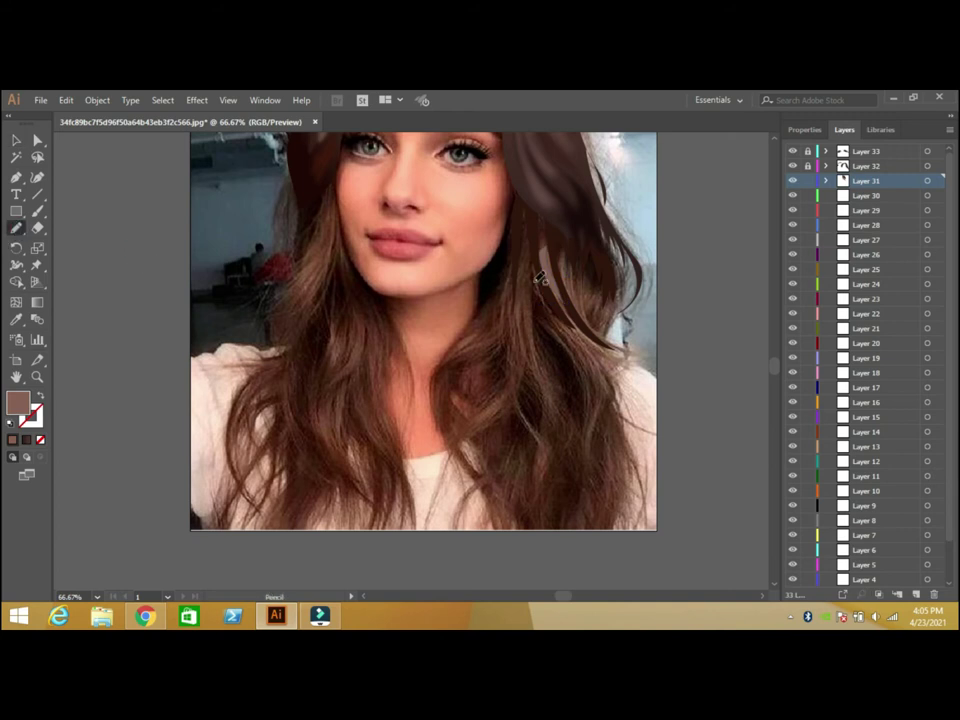
{"action": "left_click_drag", "start_coordinate": [542, 345], "coordinate": [582, 423]}
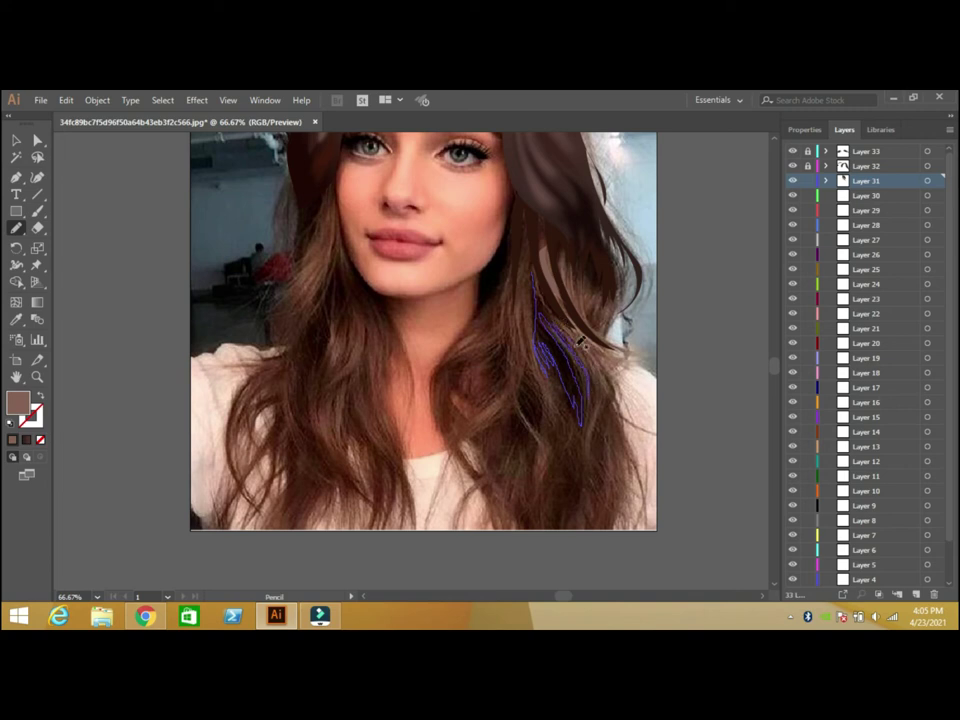
{"action": "left_click_drag", "start_coordinate": [555, 312], "coordinate": [546, 306]}
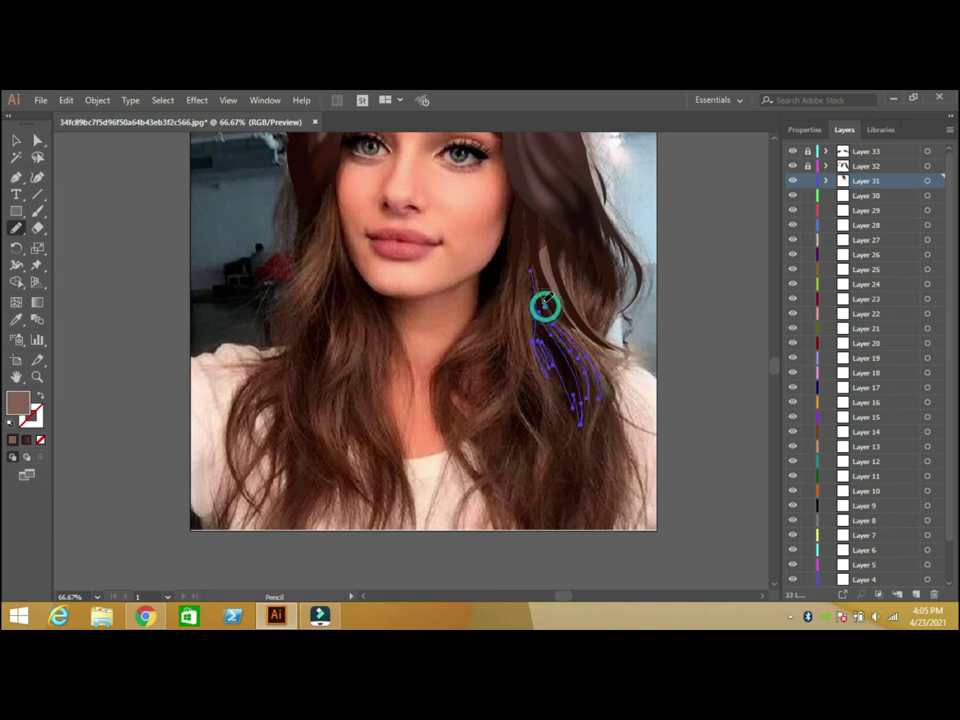
{"action": "key", "text": "i"}
{"action": "left_click", "coordinate": [566, 358]}
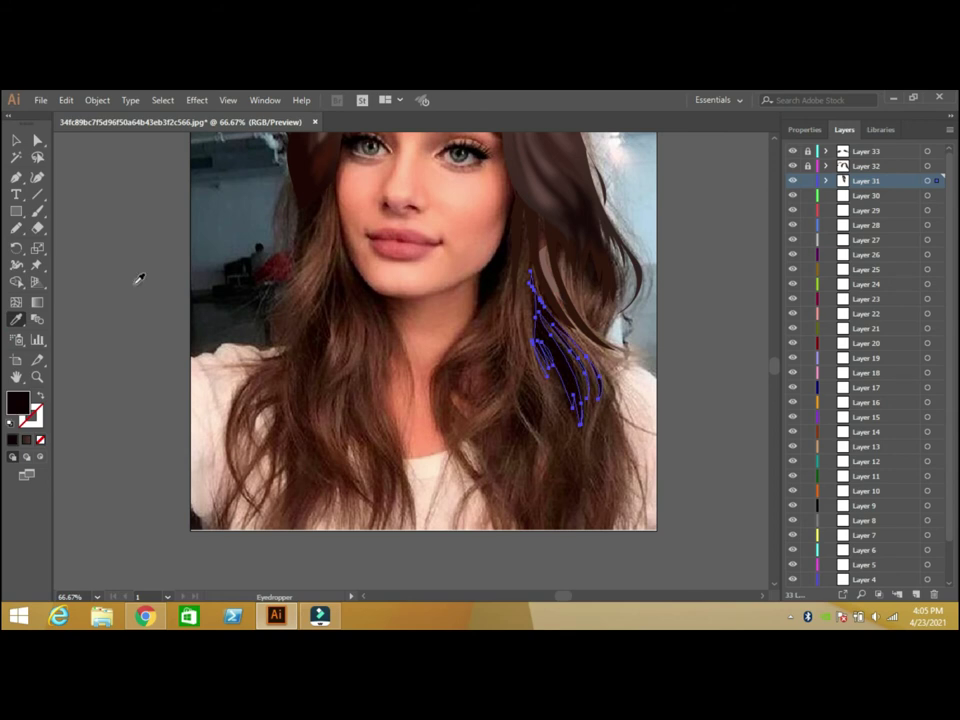
{"action": "left_click", "coordinate": [129, 214], "text": "ctrl"}
{"action": "left_click", "coordinate": [16, 228]}
Add another strand on the right hair filled with sampled dark brown
{"action": "left_click_drag", "start_coordinate": [530, 360], "coordinate": [545, 394]}
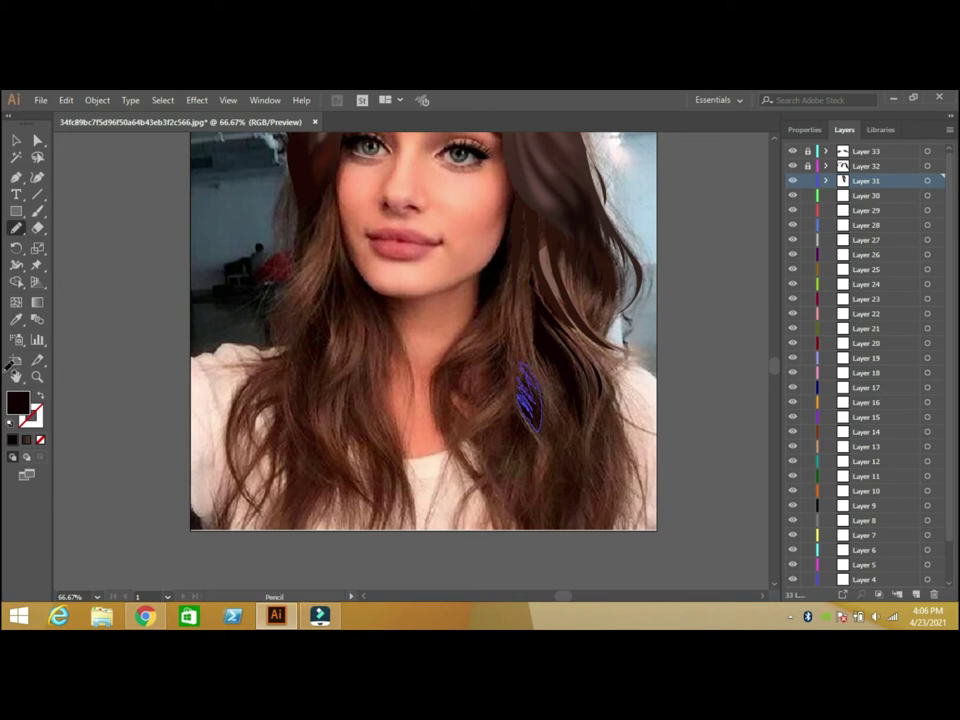
{"action": "key", "text": "i"}
{"action": "left_click", "coordinate": [540, 405]}
{"action": "left_click", "coordinate": [16, 140]}
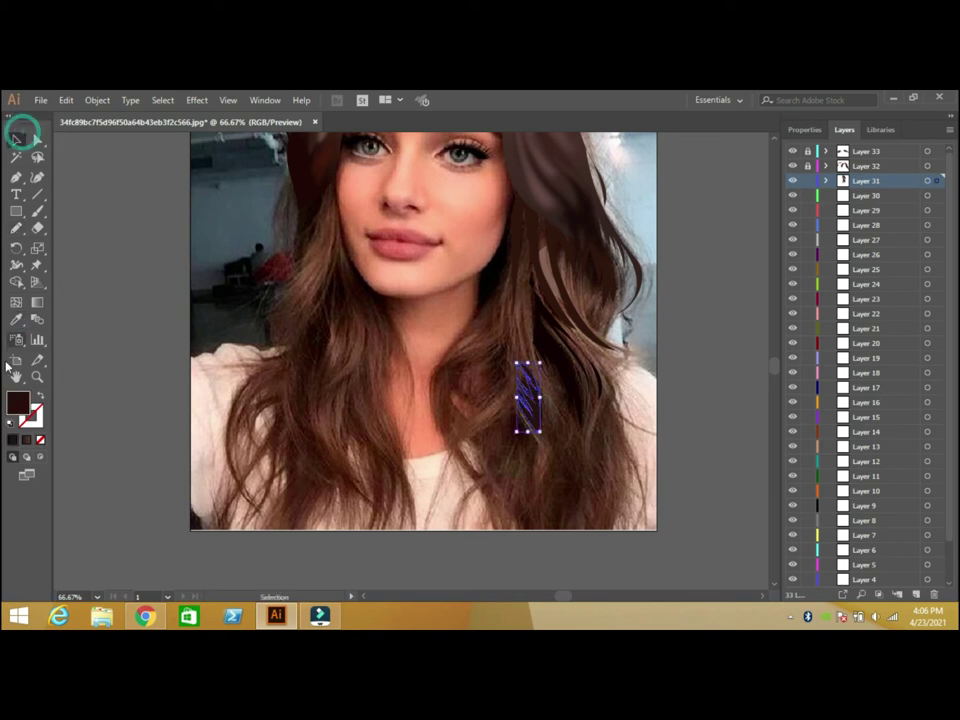
{"action": "double_click", "coordinate": [17, 402]}
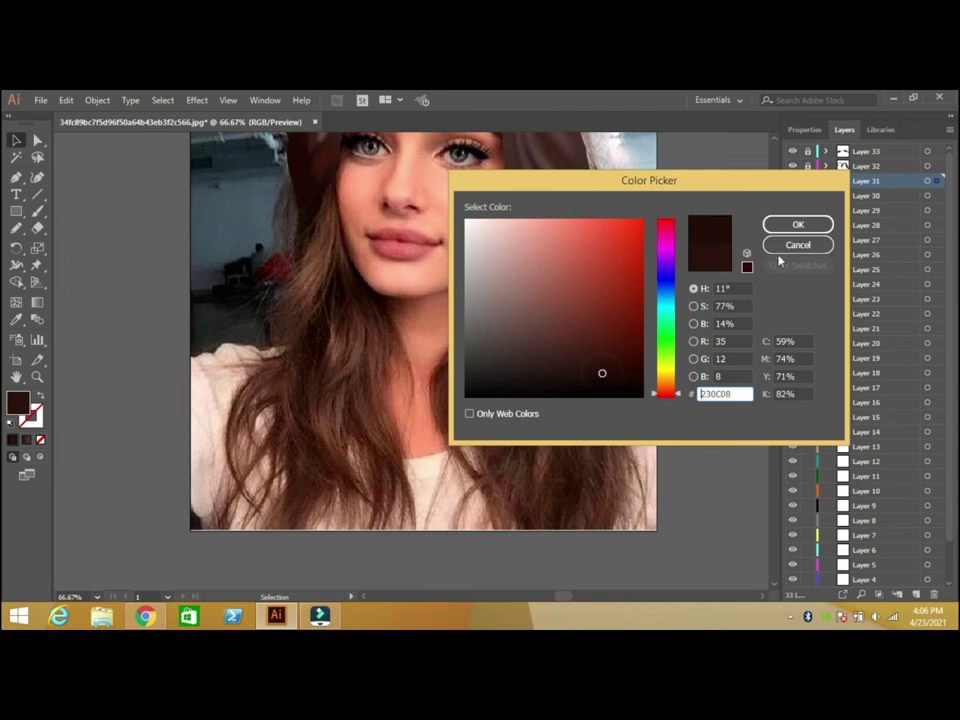
{"action": "left_click", "coordinate": [795, 246]}
{"action": "left_click", "coordinate": [18, 229]}
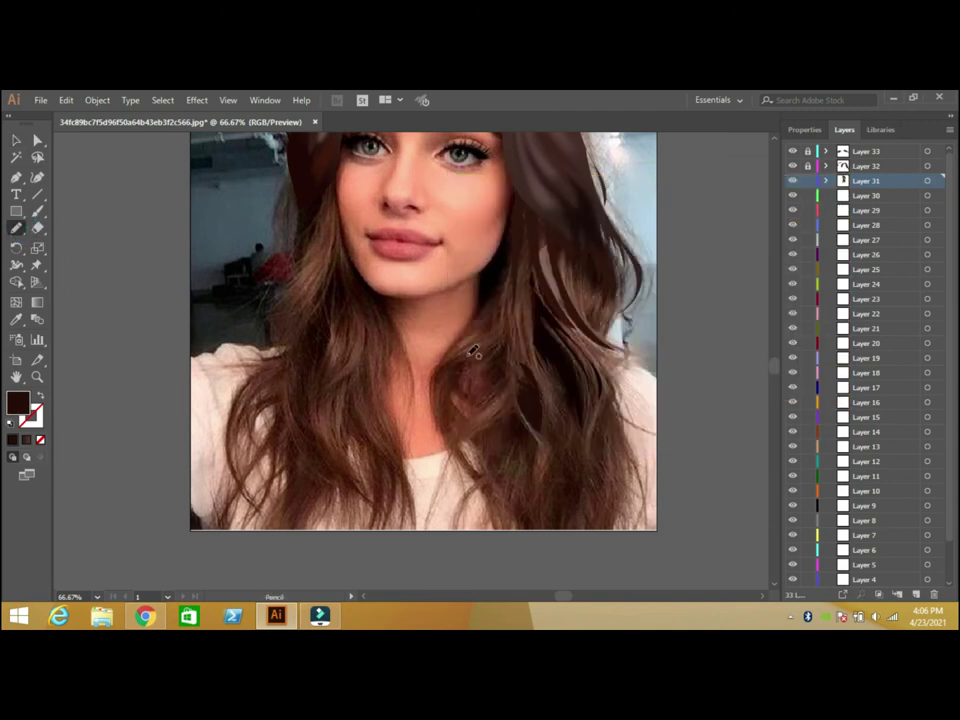
Draw several thin strands down the right hair, each filled dark brown
{"action": "left_click_drag", "start_coordinate": [508, 305], "coordinate": [513, 347]}
{"action": "left_click_drag", "start_coordinate": [488, 393], "coordinate": [509, 362]}
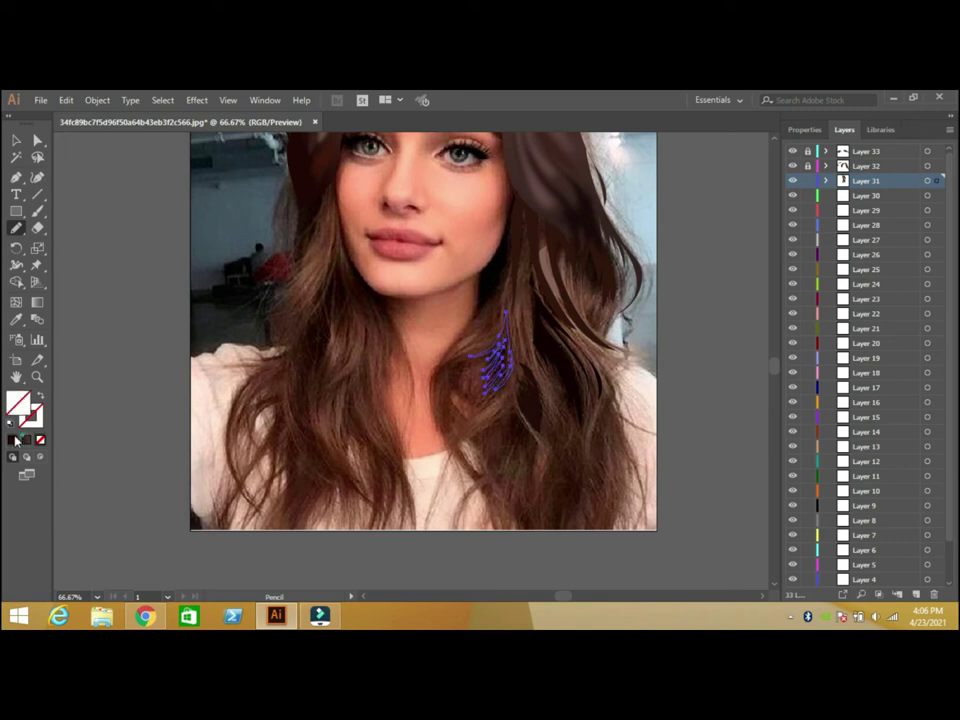
{"action": "mouse_move", "coordinate": [505, 318]}
{"action": "left_mouse_down"}
{"action": "mouse_move", "coordinate": [463, 365]}
{"action": "mouse_move", "coordinate": [452, 420]}
{"action": "left_mouse_up"}
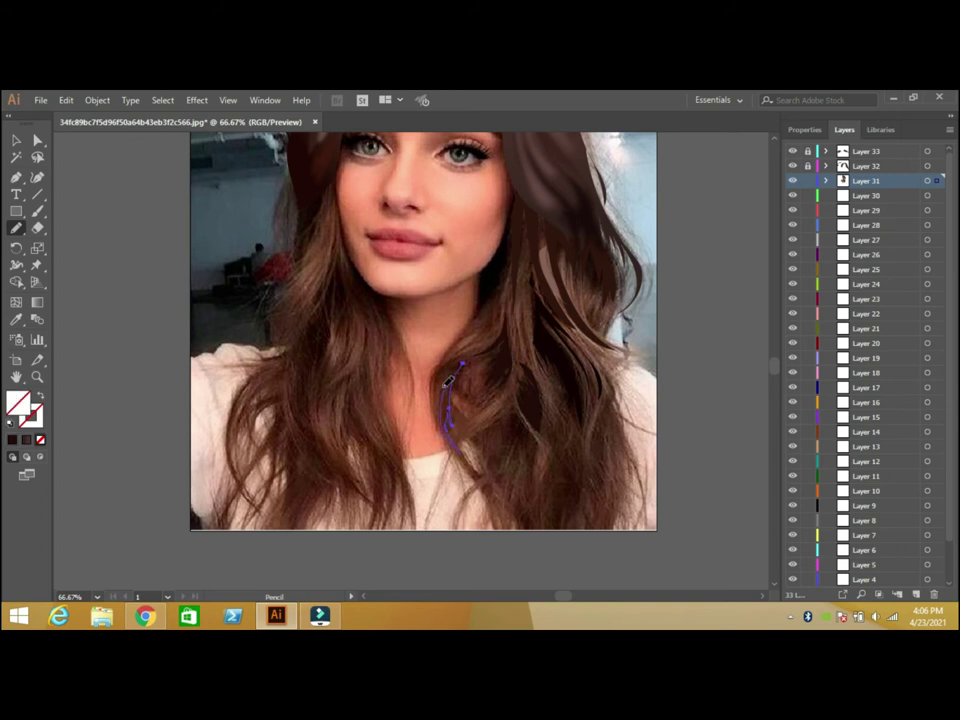
{"action": "left_click", "coordinate": [12, 455]}
{"action": "left_click", "coordinate": [703, 346]}
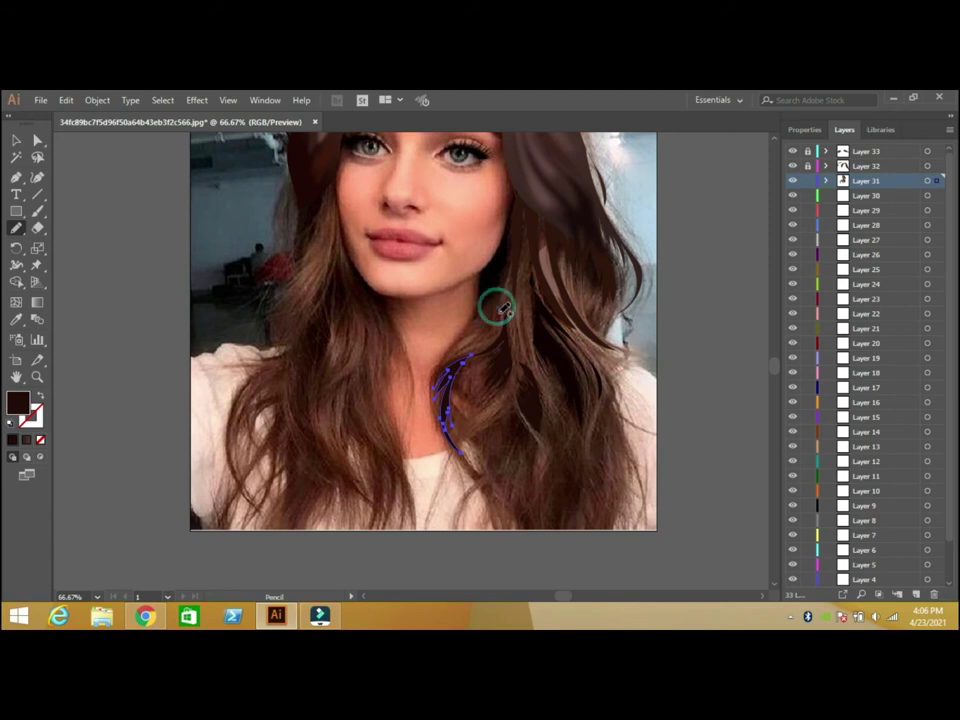
{"action": "left_click_drag", "start_coordinate": [497, 307], "coordinate": [482, 338]}
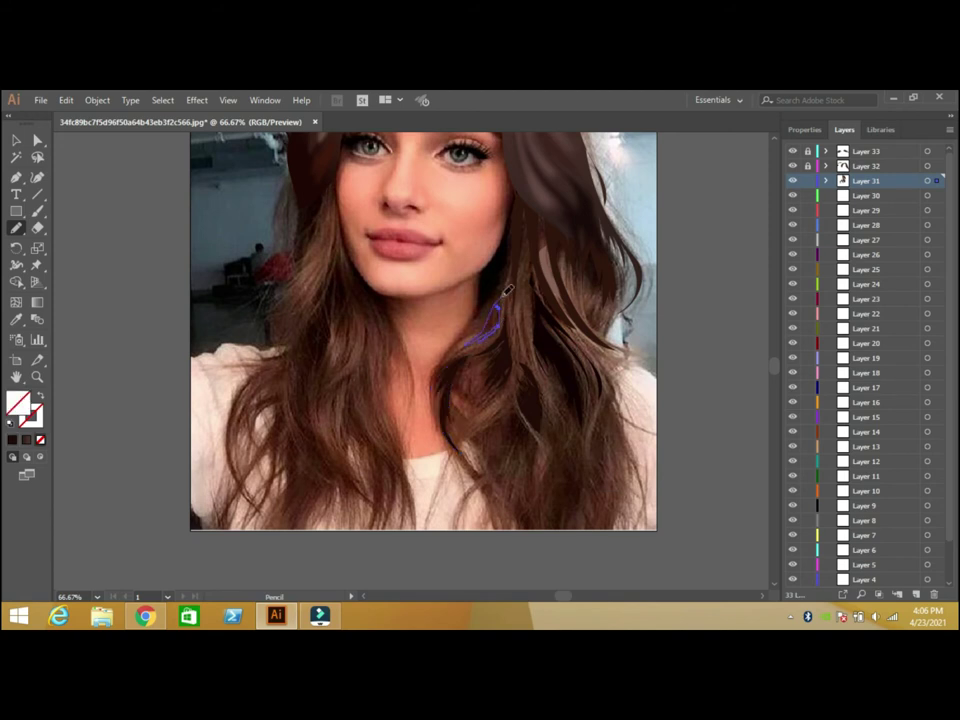
{"action": "left_click", "coordinate": [13, 442]}
{"action": "left_click", "coordinate": [703, 344]}
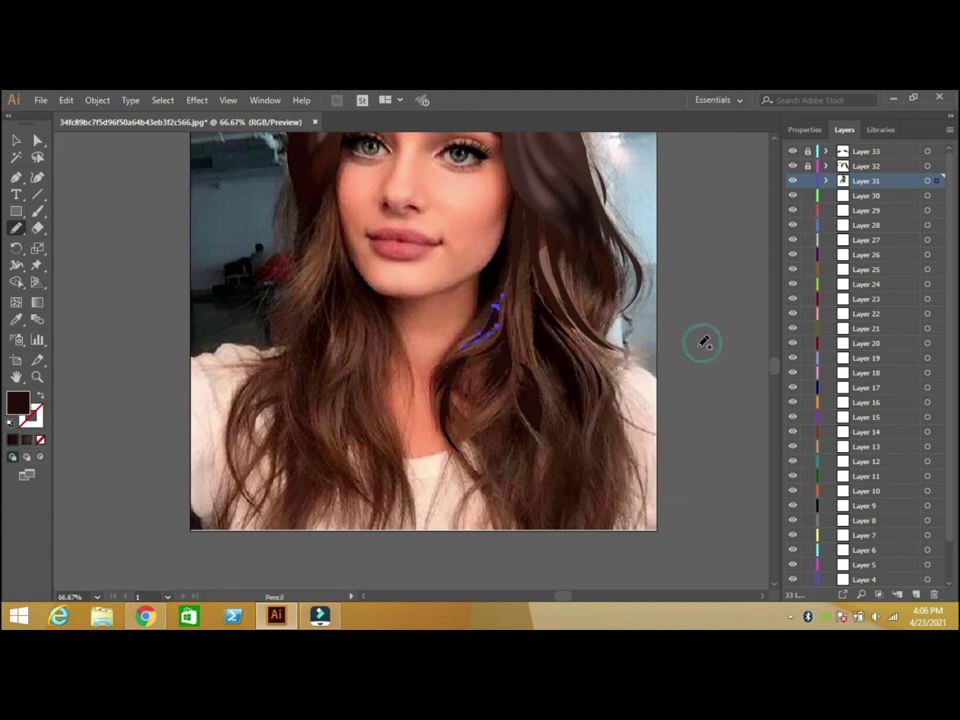
{"action": "left_click_drag", "start_coordinate": [533, 364], "coordinate": [521, 293]}
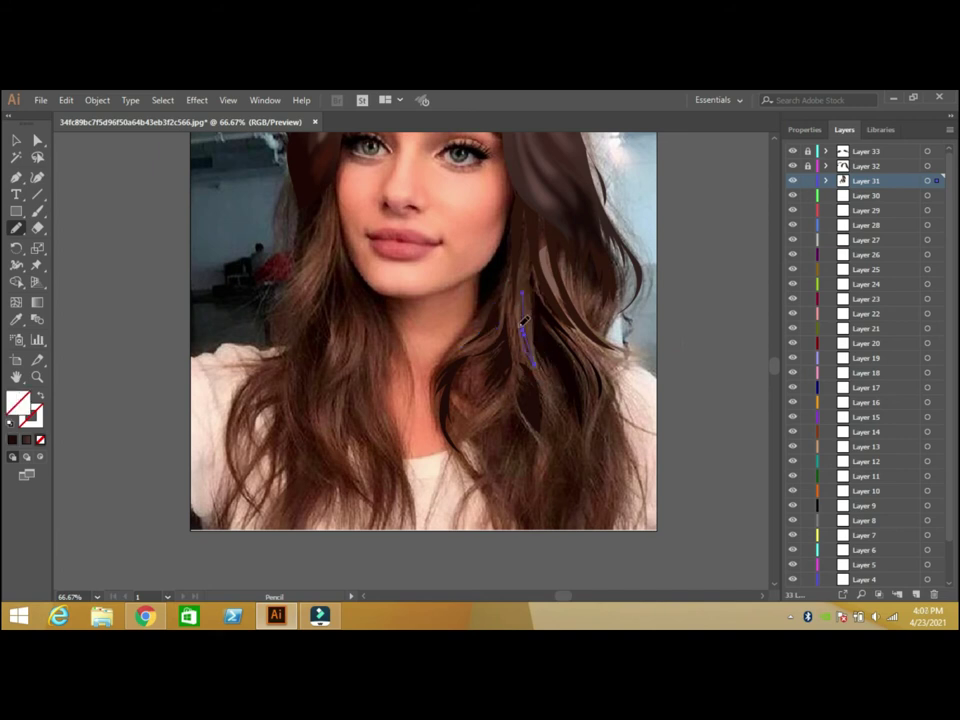
{"action": "left_click", "coordinate": [13, 442]}
{"action": "left_click", "coordinate": [703, 345]}
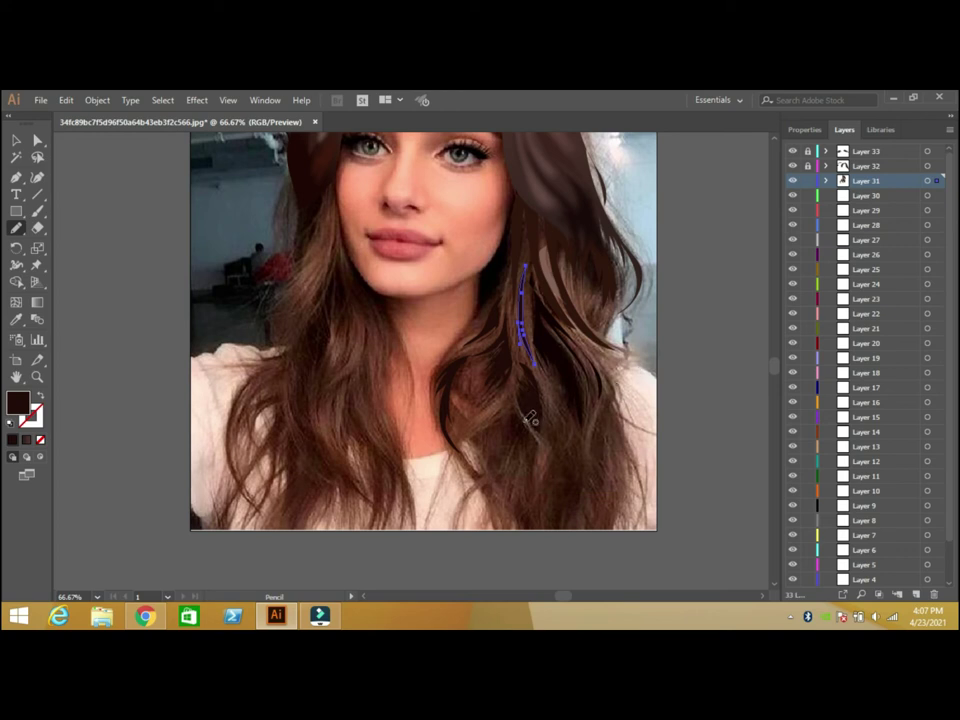
Draw strands in the lower right and lower middle hair
{"action": "left_click_drag", "start_coordinate": [514, 408], "coordinate": [530, 494]}
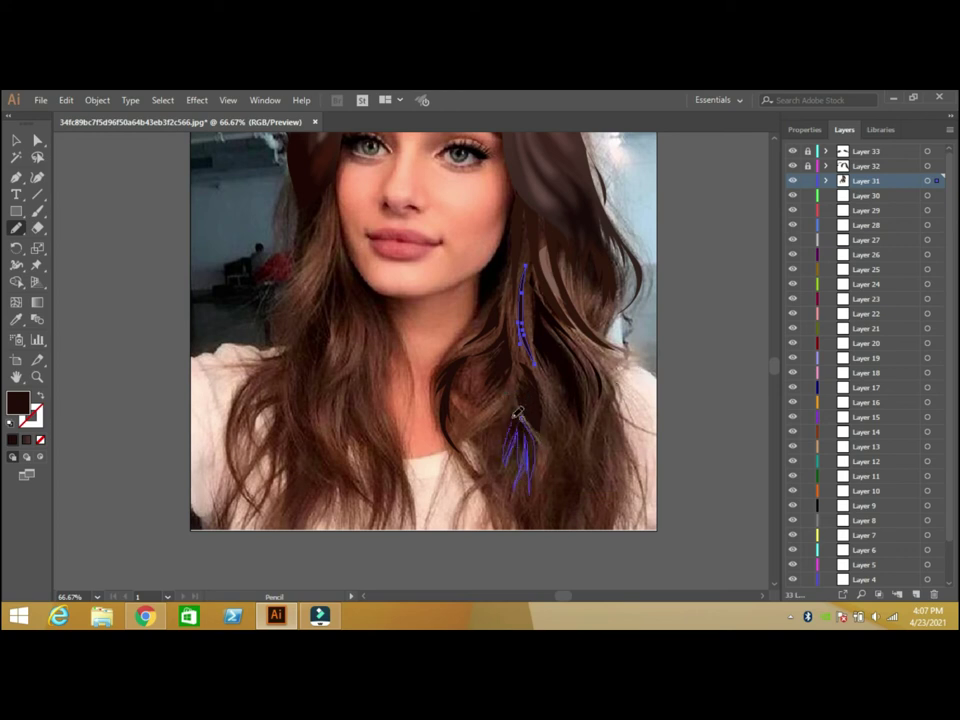
{"action": "left_click", "coordinate": [16, 319]}
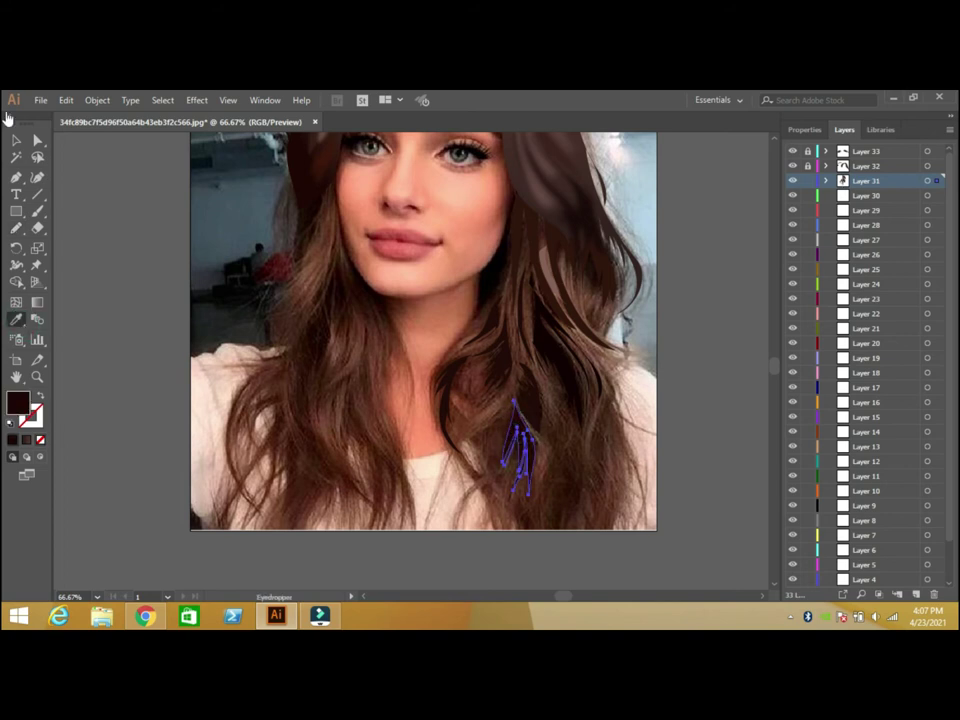
{"action": "left_click", "coordinate": [129, 201]}
{"action": "left_click", "coordinate": [16, 228]}
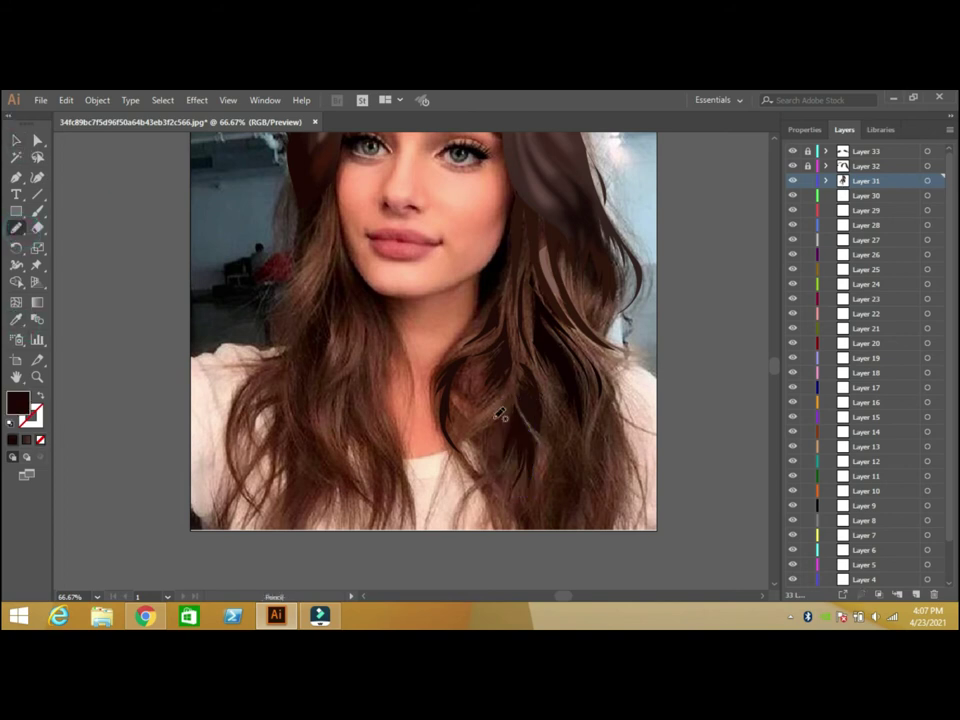
{"action": "mouse_move", "coordinate": [512, 410]}
{"action": "left_mouse_down"}
{"action": "mouse_move", "coordinate": [476, 436]}
{"action": "mouse_move", "coordinate": [506, 475]}
{"action": "left_mouse_up"}
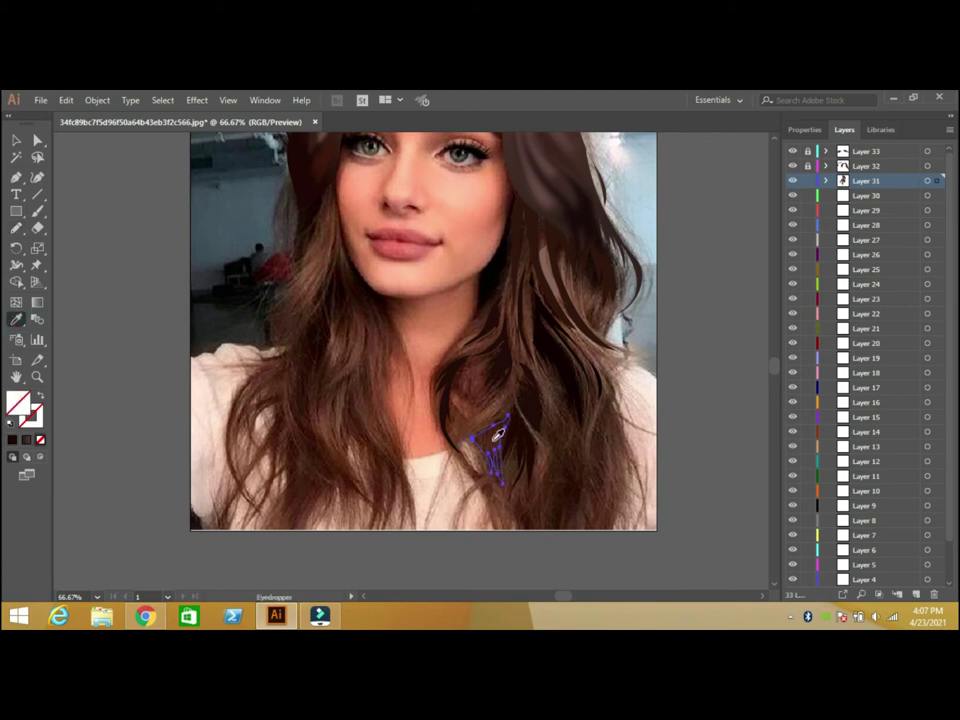
{"action": "left_click", "coordinate": [12, 144]}
{"action": "left_click", "coordinate": [97, 220]}
Add a strand across the middle hair and a jagged strand at the bottom right
{"action": "left_click", "coordinate": [17, 229]}
{"action": "left_click_drag", "start_coordinate": [503, 386], "coordinate": [490, 399]}
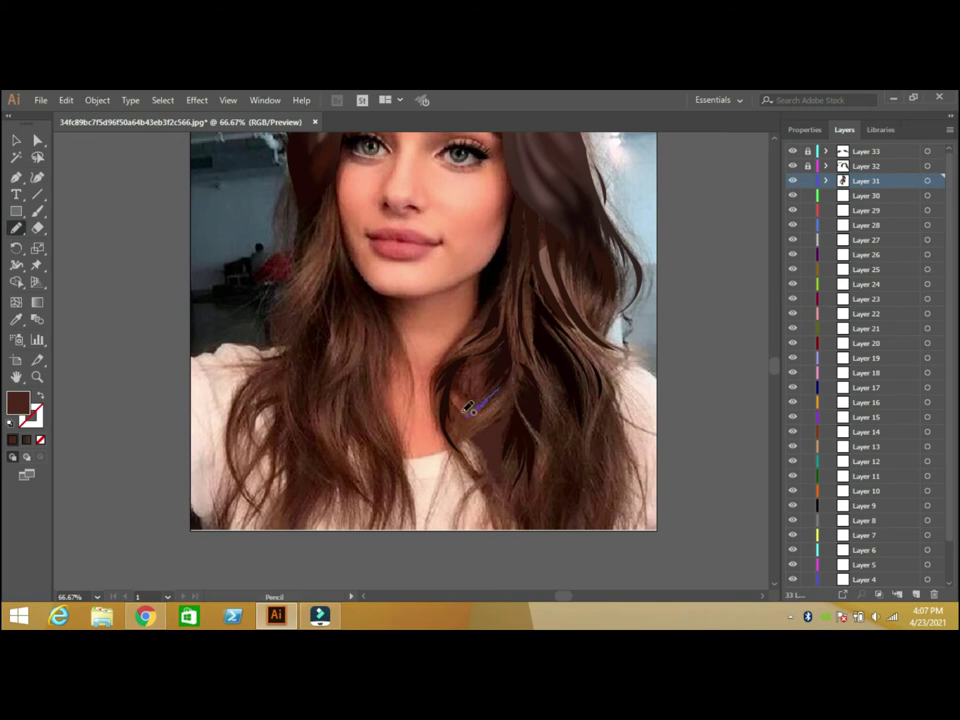
{"action": "left_click", "coordinate": [22, 145]}
{"action": "left_click", "coordinate": [116, 214]}
{"action": "left_click", "coordinate": [17, 229]}
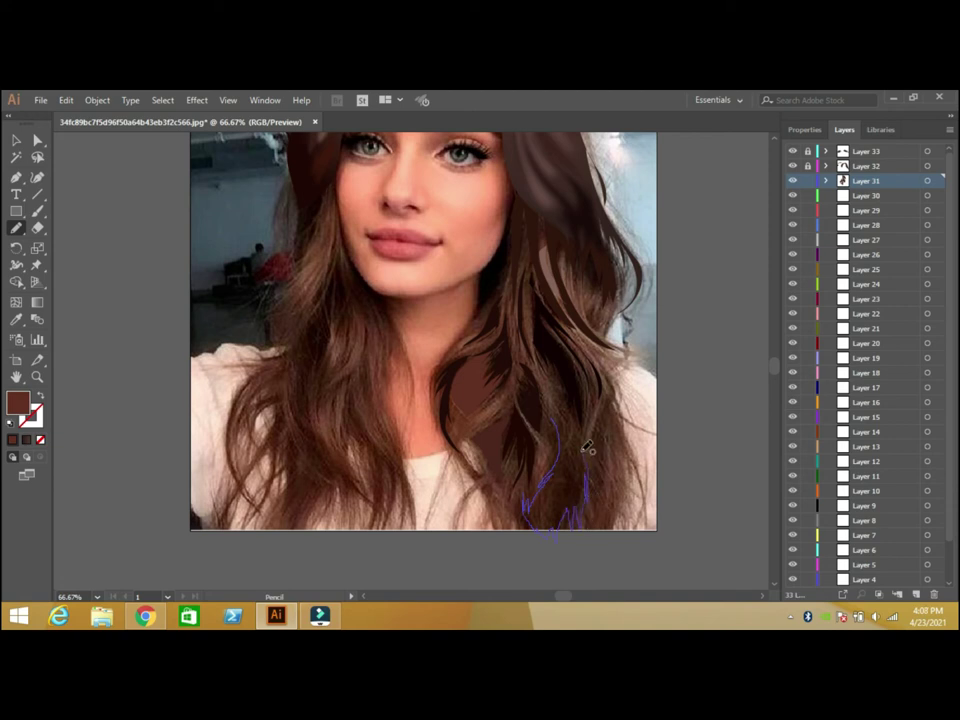
{"action": "left_click_drag", "start_coordinate": [575, 420], "coordinate": [566, 473]}
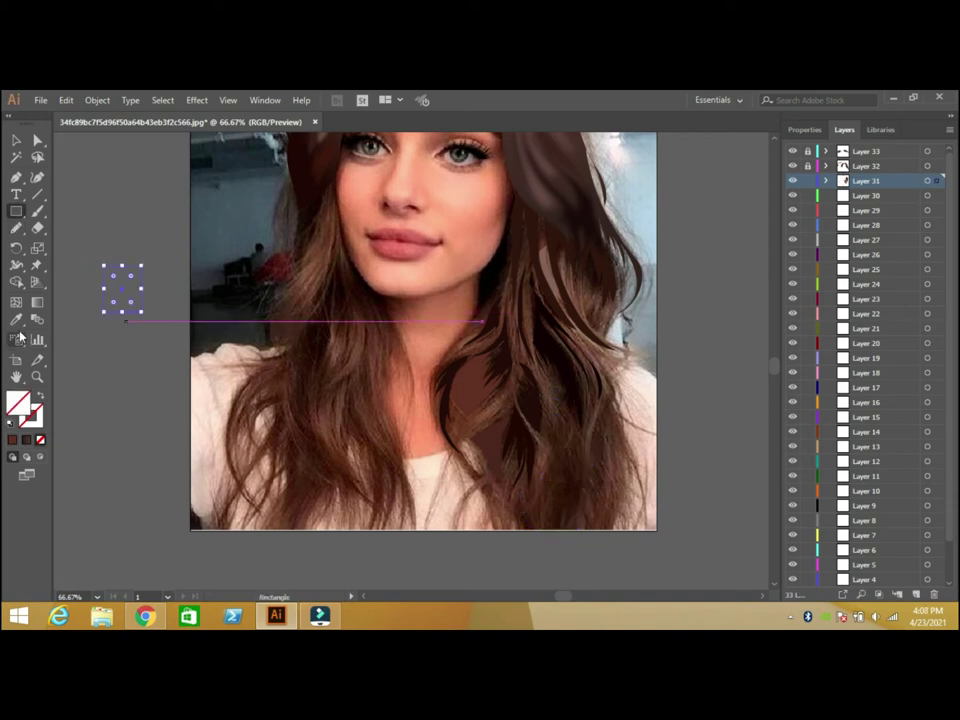
Fill two sample squares beside the artboard with dark and lighter hair browns
{"action": "key", "text": "i"}
{"action": "left_click", "coordinate": [575, 495]}
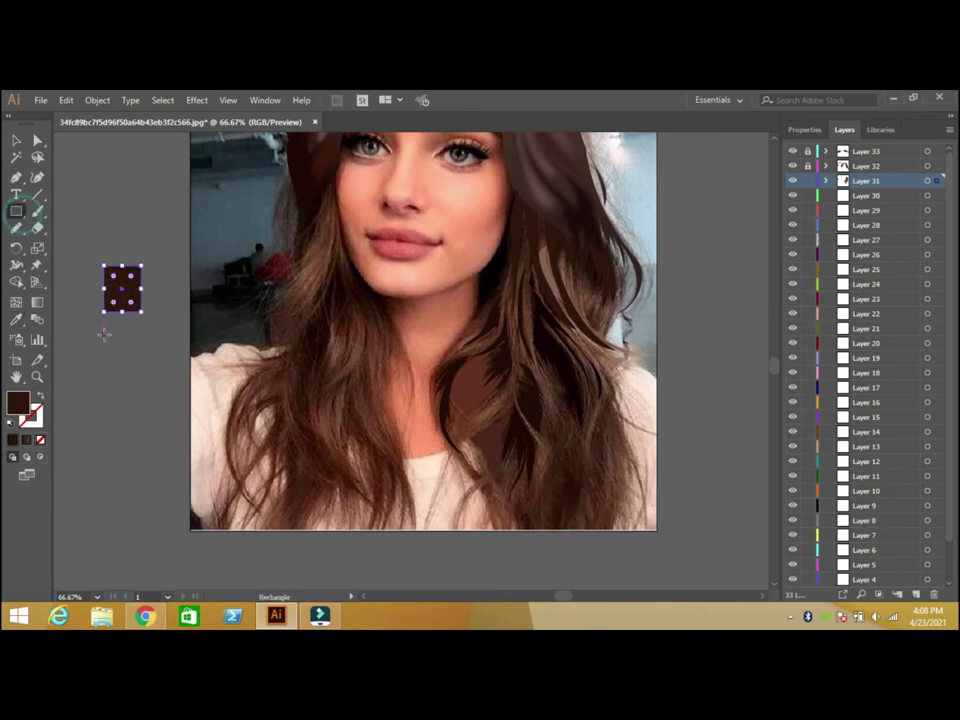
{"action": "left_click_drag", "start_coordinate": [103, 334], "coordinate": [153, 384]}
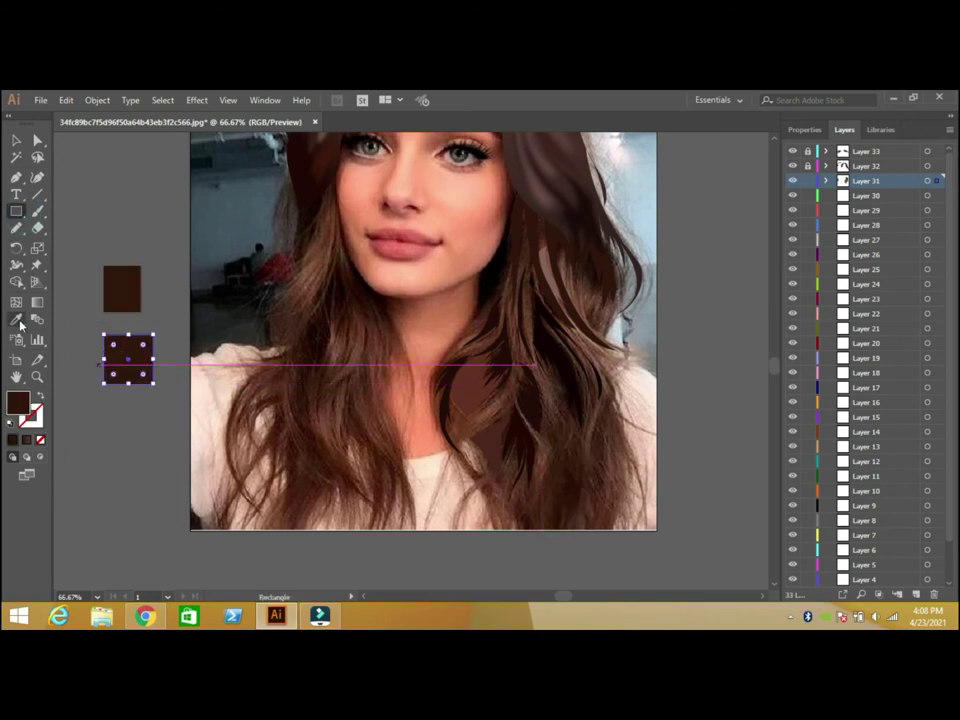
{"action": "left_click", "coordinate": [531, 332]}
Check the lighter brown square's colour and give the bottom right hair strand a gradient fill
{"action": "key", "text": "v"}
{"action": "left_click", "coordinate": [563, 404]}
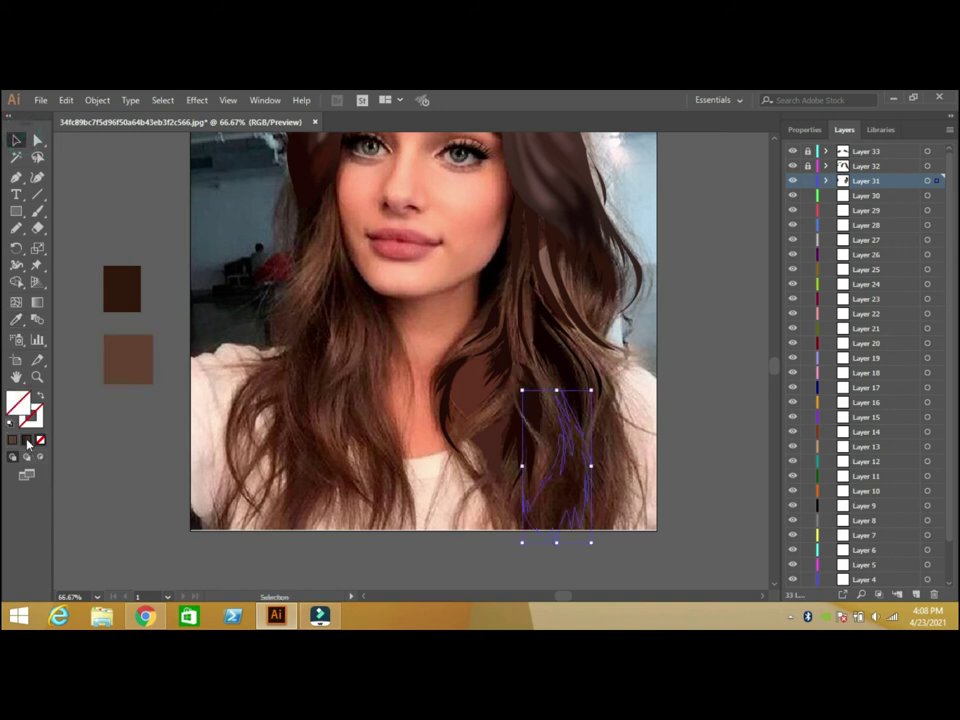
{"action": "left_click", "coordinate": [128, 358]}
{"action": "double_click", "coordinate": [17, 403]}
{"action": "left_click", "coordinate": [790, 246]}
{"action": "left_click", "coordinate": [570, 470]}
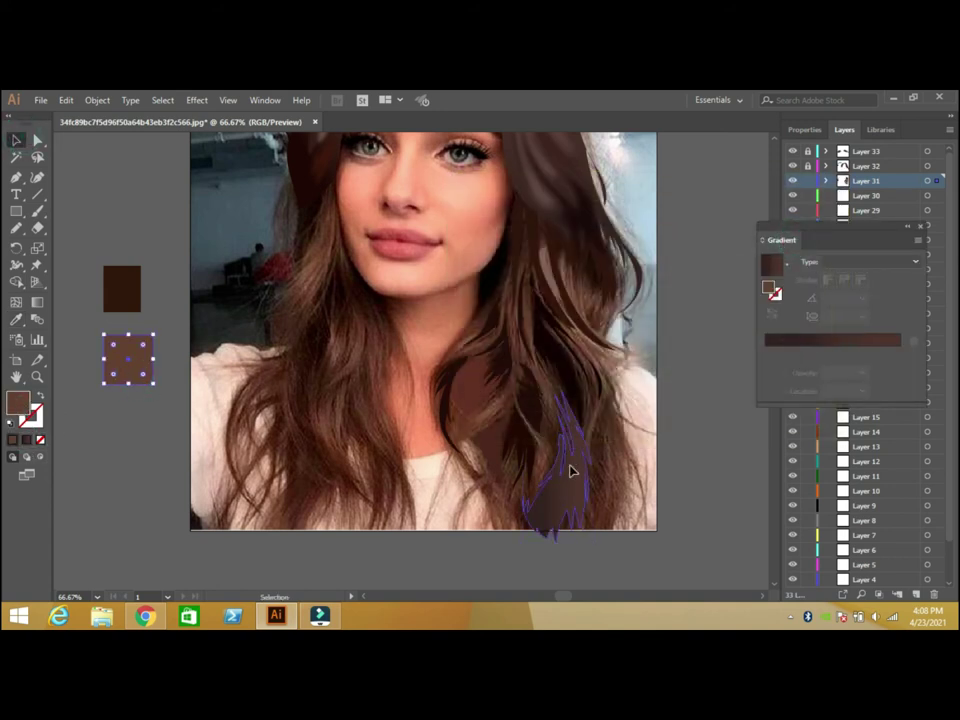
{"action": "left_click", "coordinate": [767, 261]}
Use the dark brown sample square's colour for the strand's gradient end
{"action": "double_click", "coordinate": [17, 403]}
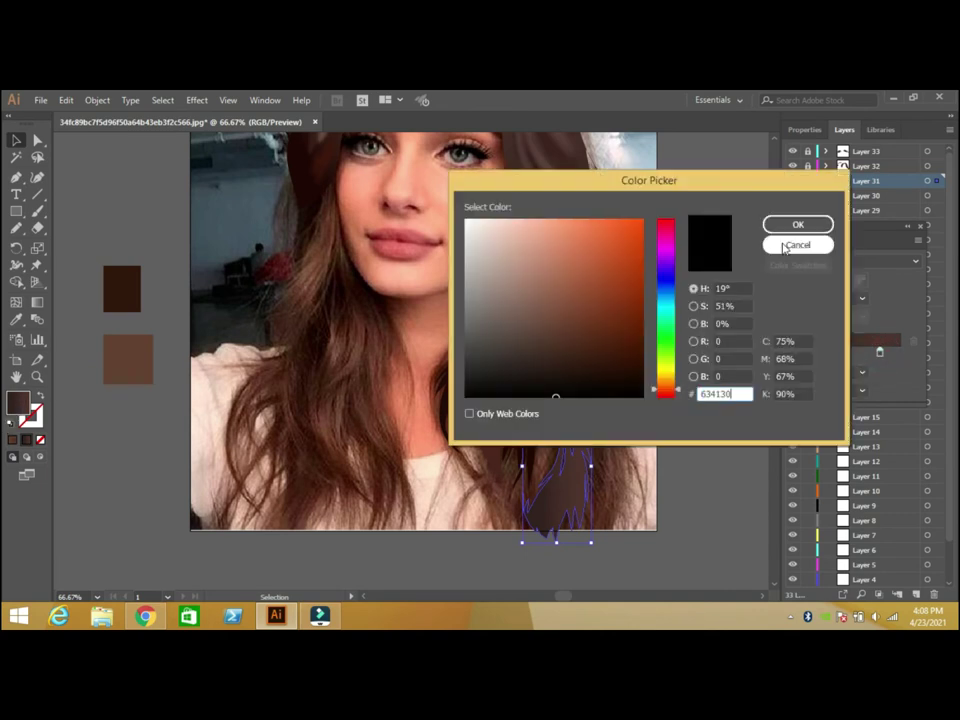
{"action": "left_click", "coordinate": [797, 244]}
{"action": "left_click", "coordinate": [122, 290]}
{"action": "double_click", "coordinate": [771, 283]}
{"action": "left_click", "coordinate": [797, 224]}
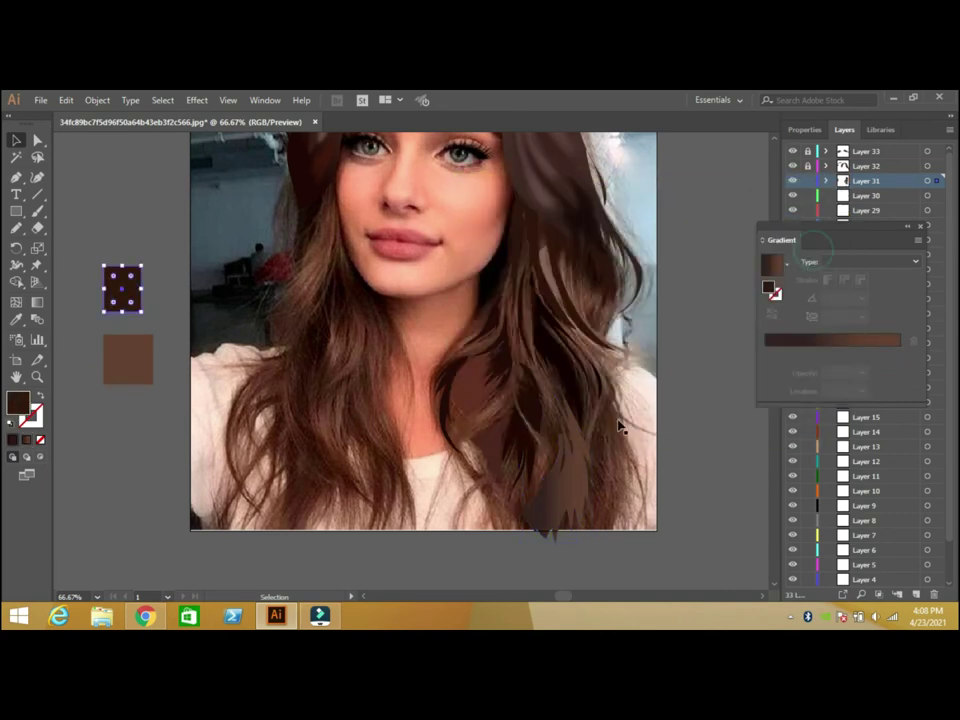
{"action": "left_click", "coordinate": [560, 470]}
Set the strand's gradient angle to 90° and move a stop to about 83%
{"action": "left_click", "coordinate": [804, 349]}
{"action": "double_click", "coordinate": [20, 404]}
{"action": "left_click", "coordinate": [795, 244]}
{"action": "left_click", "coordinate": [862, 298]}
{"action": "left_click", "coordinate": [878, 375]}
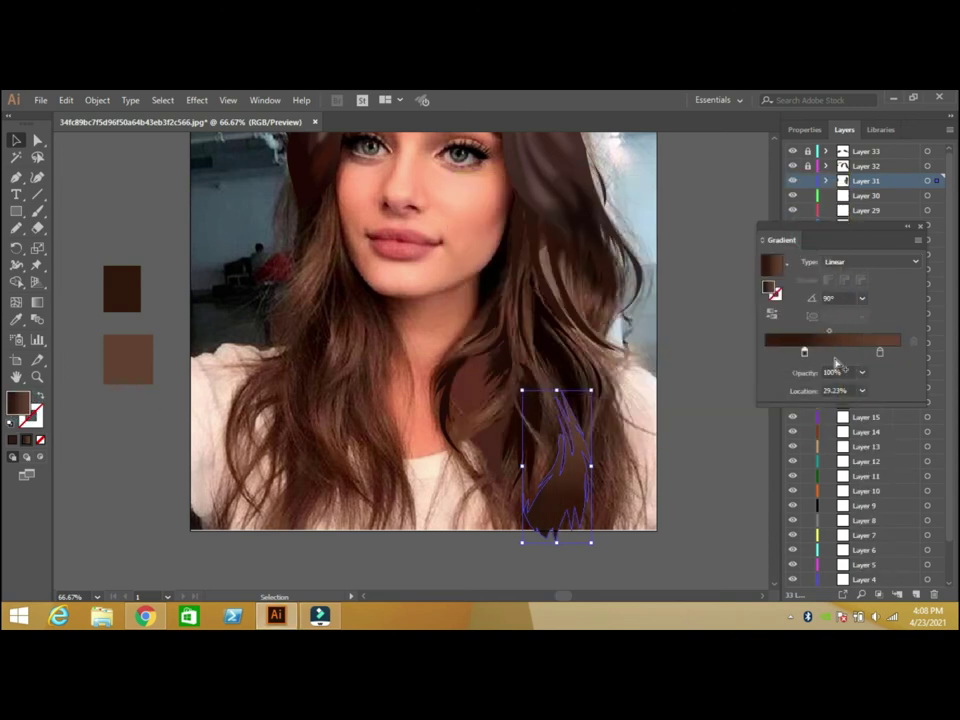
{"action": "mouse_move", "coordinate": [804, 351]}
{"action": "left_mouse_down"}
{"action": "mouse_move", "coordinate": [899, 352]}
{"action": "mouse_move", "coordinate": [823, 333]}
{"action": "mouse_move", "coordinate": [804, 352]}
{"action": "left_mouse_up"}
{"action": "left_click", "coordinate": [677, 333]}
Draw a curved strand in the lower right hair filled with the lighter brown swatch
{"action": "left_click", "coordinate": [17, 228]}
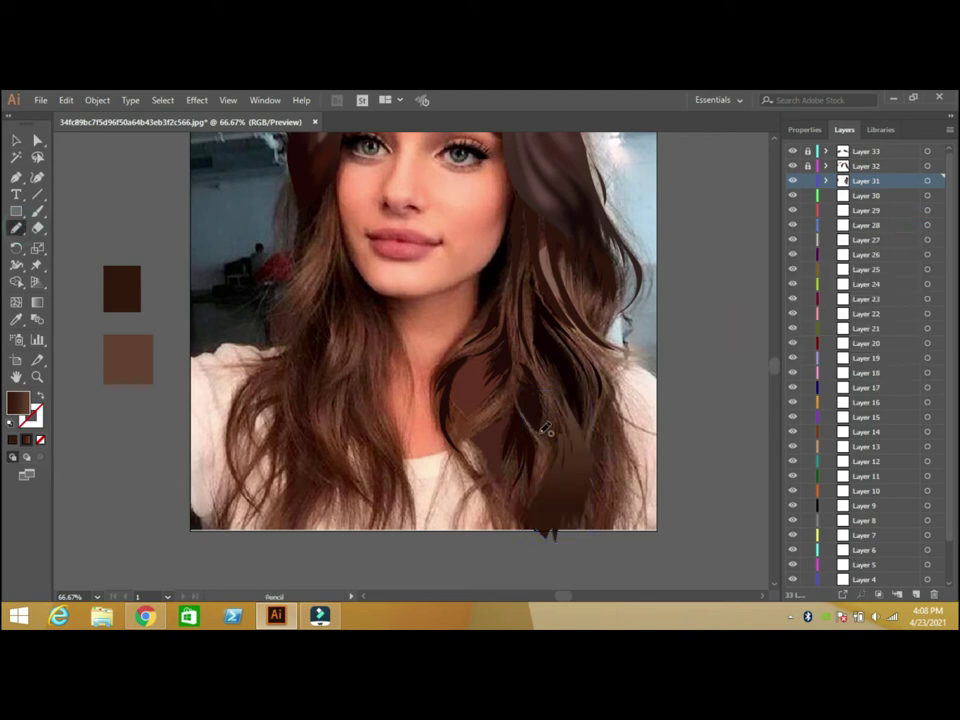
{"action": "left_click_drag", "start_coordinate": [516, 405], "coordinate": [550, 450]}
{"action": "left_click", "coordinate": [17, 320]}
{"action": "left_click", "coordinate": [115, 355]}
Draw a strand across the middle of the hair and fill it with a lighter brown
{"action": "left_click", "coordinate": [17, 228]}
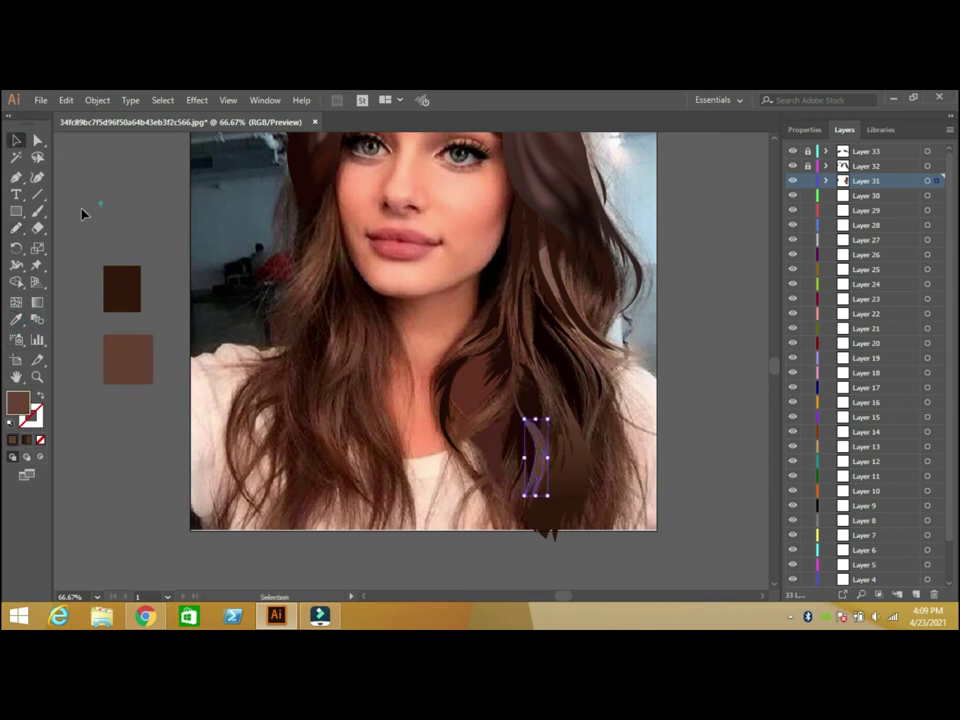
{"action": "left_click_drag", "start_coordinate": [514, 381], "coordinate": [484, 425]}
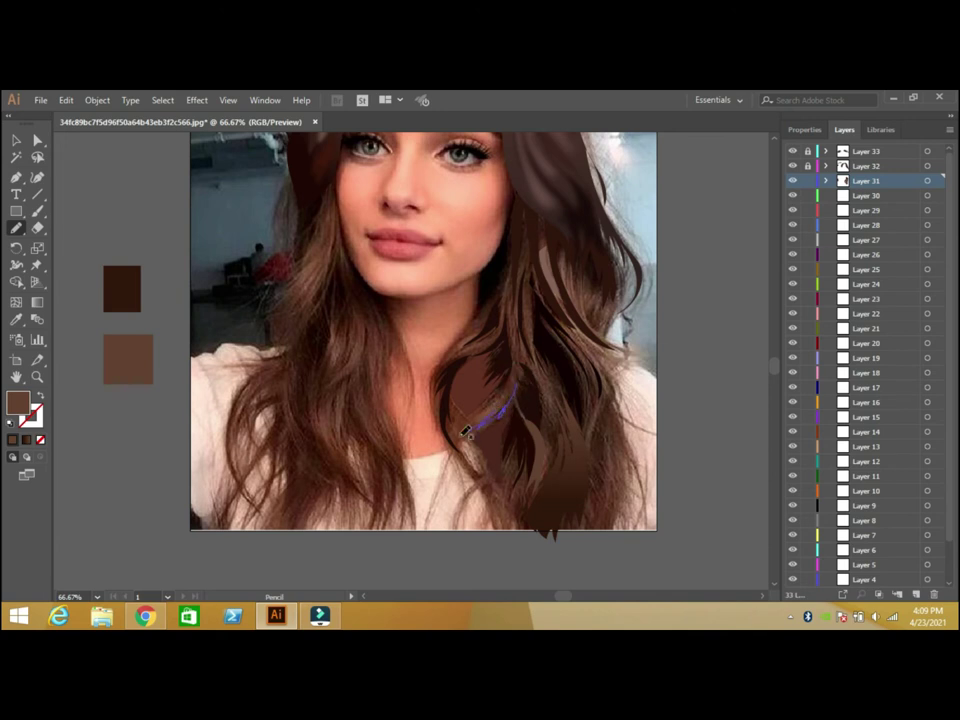
{"action": "left_click", "coordinate": [17, 320]}
{"action": "left_click", "coordinate": [604, 349]}
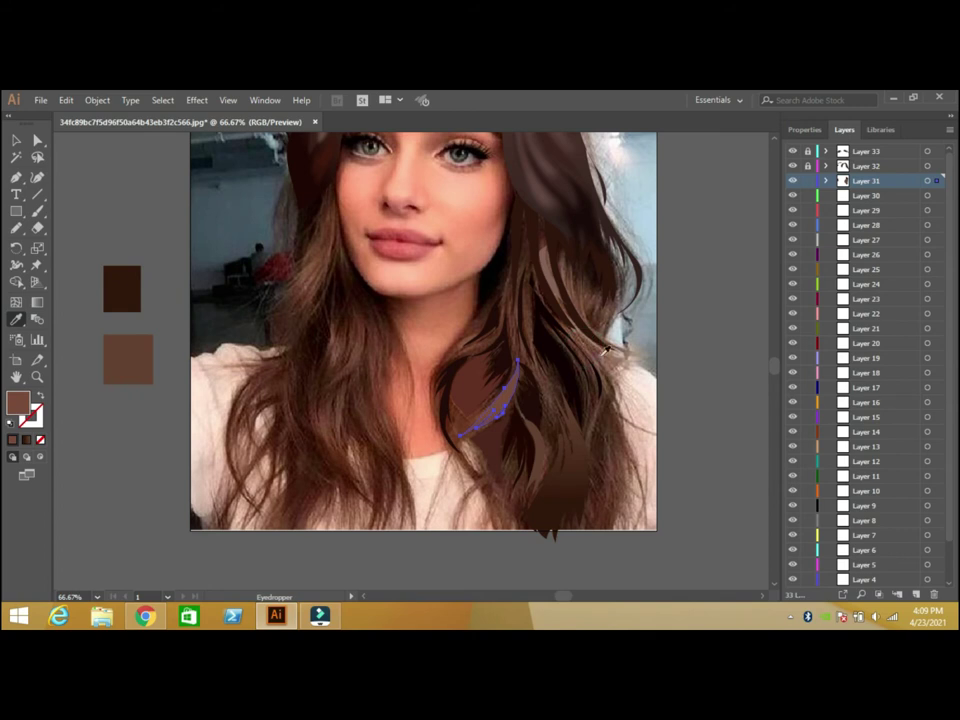
{"action": "double_click", "coordinate": [17, 405]}
{"action": "left_click", "coordinate": [549, 279]}
{"action": "left_click", "coordinate": [797, 223]}
{"action": "left_click", "coordinate": [17, 141]}
Draw two thin brown strands higher on the right side of the hair
{"action": "left_click", "coordinate": [16, 228]}
{"action": "left_click_drag", "start_coordinate": [529, 294], "coordinate": [545, 362]}
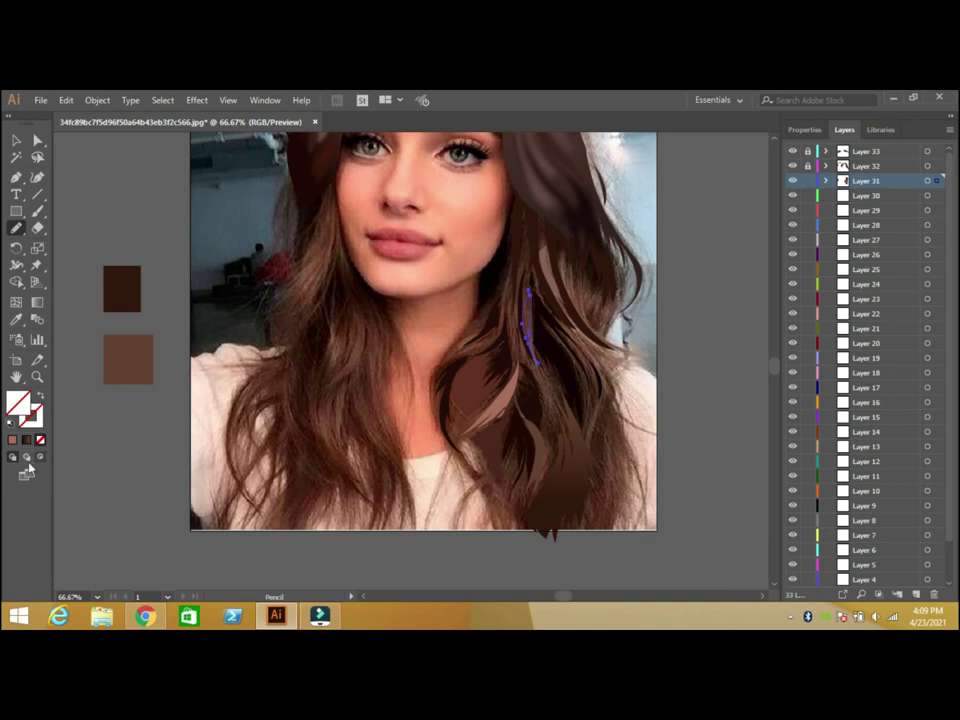
{"action": "key", "text": "comma"}
{"action": "left_click", "coordinate": [698, 343]}
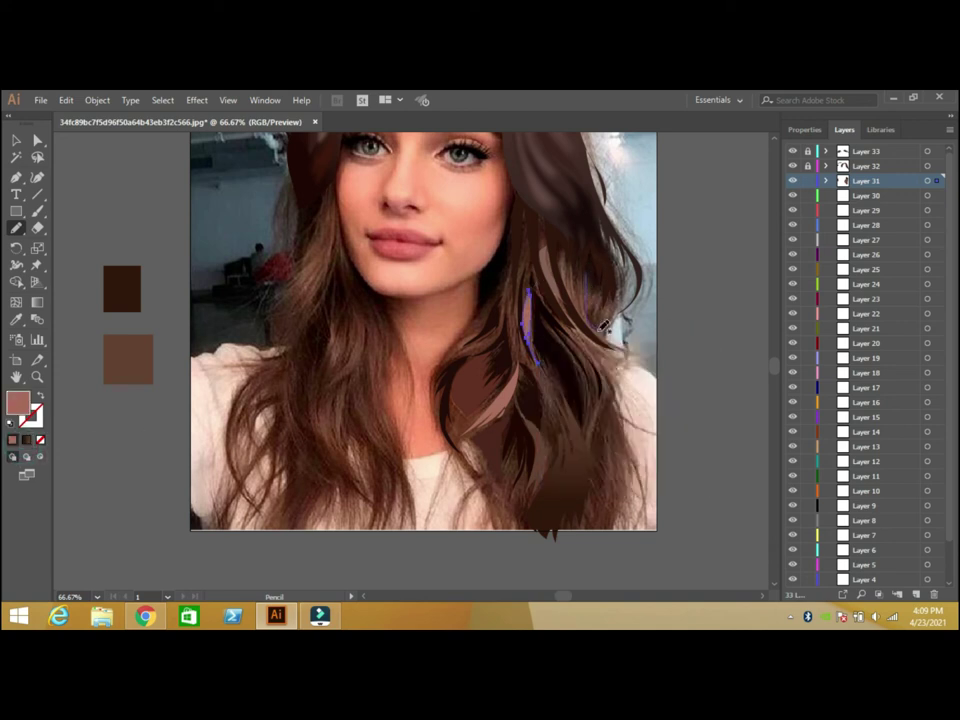
{"action": "left_click_drag", "start_coordinate": [586, 274], "coordinate": [606, 330]}
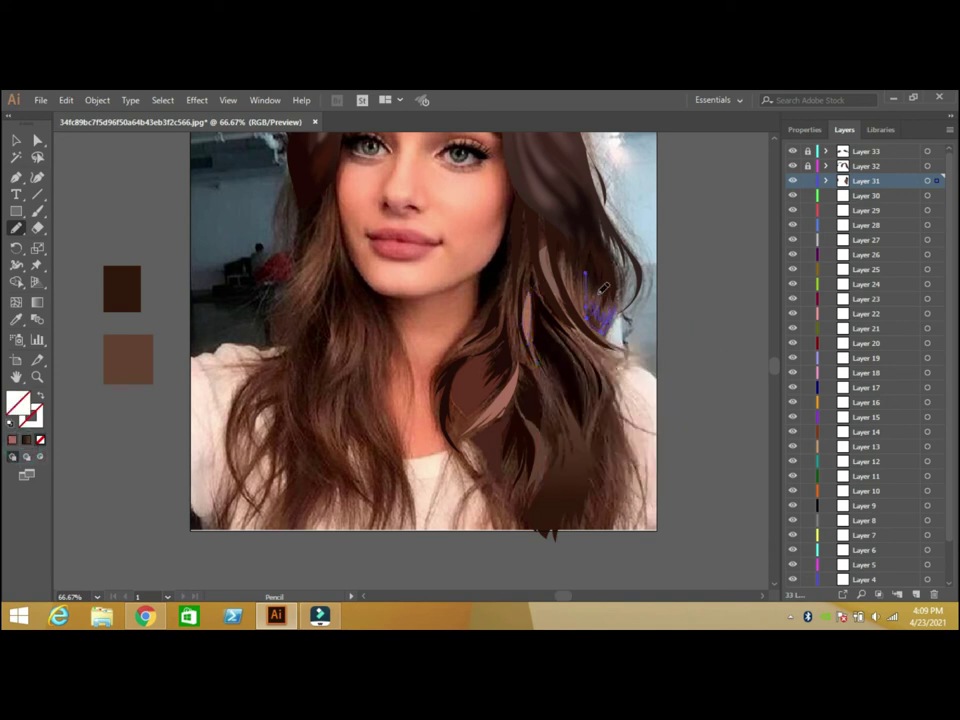
{"action": "key", "text": "i"}
{"action": "left_click", "coordinate": [561, 491]}
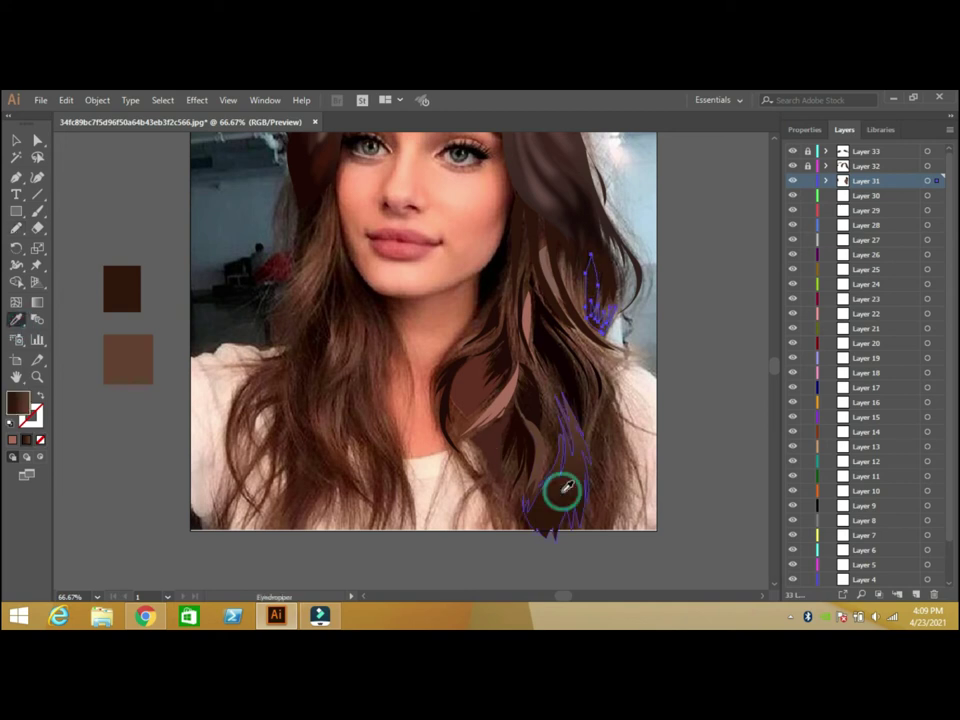
{"action": "left_click", "coordinate": [88, 171]}
{"action": "left_click", "coordinate": [19, 228]}
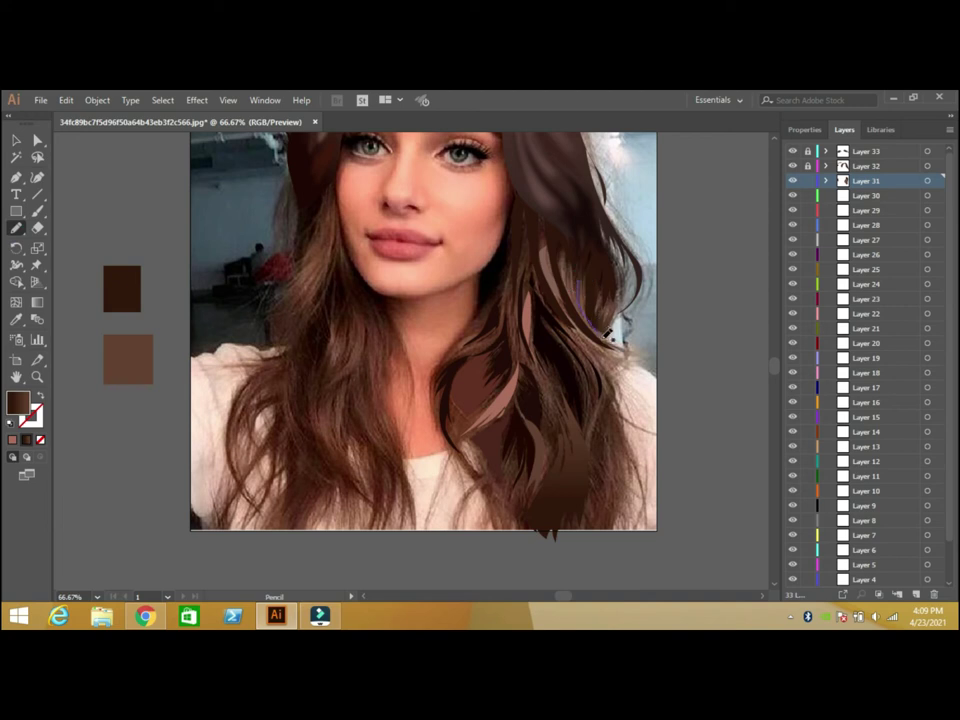
Draw a thin strand lower on the right hair, fill it dark brown, and nudge it
{"action": "key", "text": "F6"}
{"action": "left_click", "coordinate": [703, 349]}
{"action": "left_click_drag", "start_coordinate": [607, 400], "coordinate": [590, 460]}
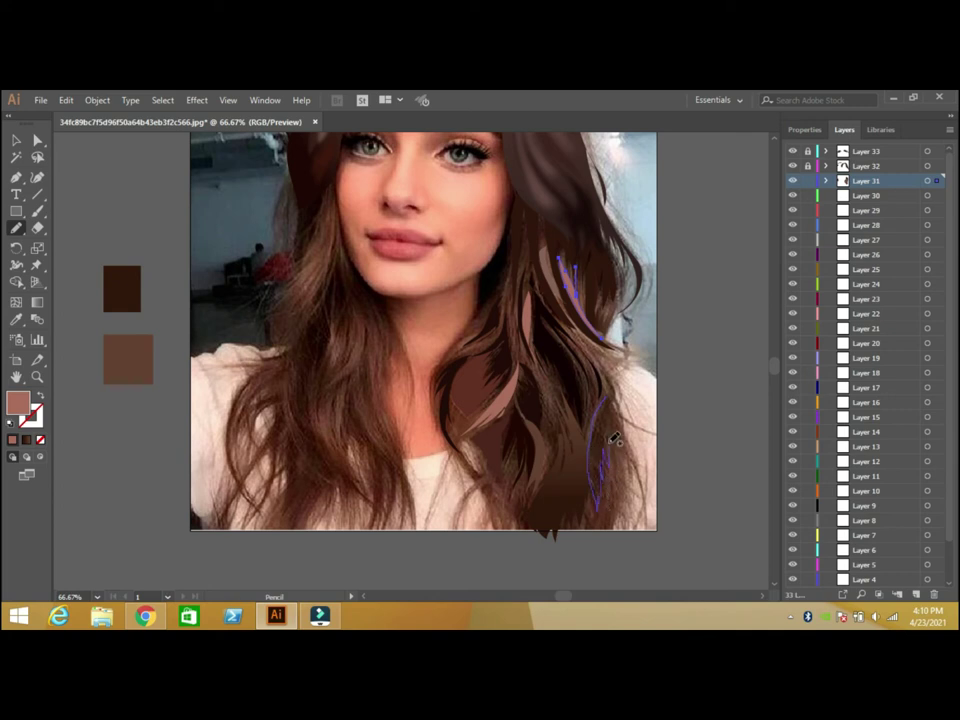
{"action": "left_click", "coordinate": [16, 319]}
{"action": "left_click", "coordinate": [130, 350]}
{"action": "left_click", "coordinate": [125, 288]}
{"action": "left_click", "coordinate": [23, 137]}
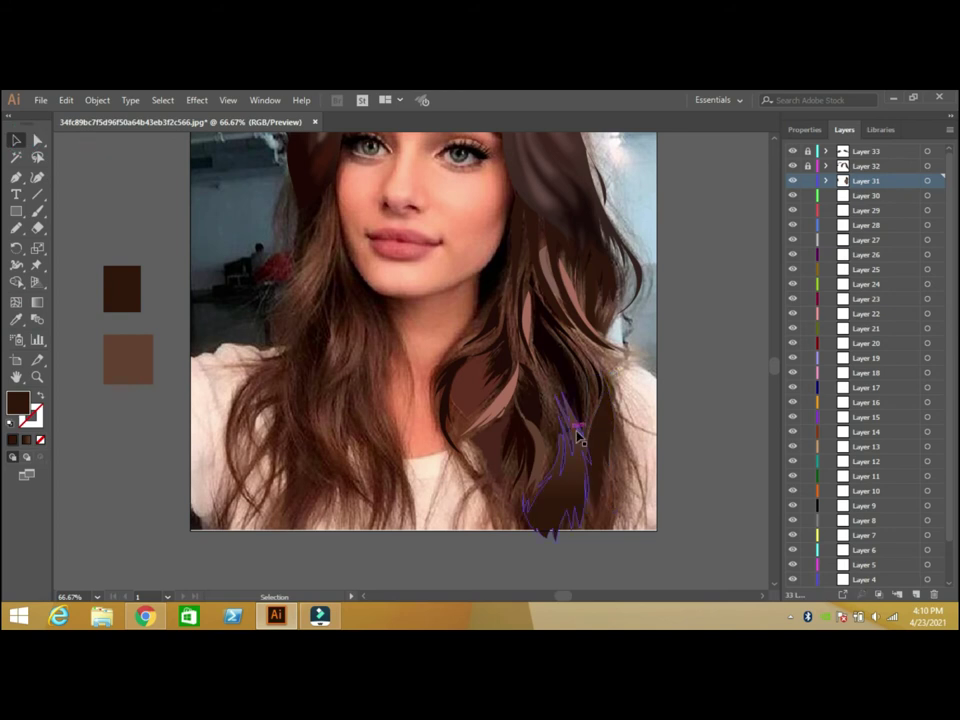
{"action": "left_click_drag", "start_coordinate": [596, 439], "coordinate": [606, 439]}
{"action": "left_click", "coordinate": [673, 405]}
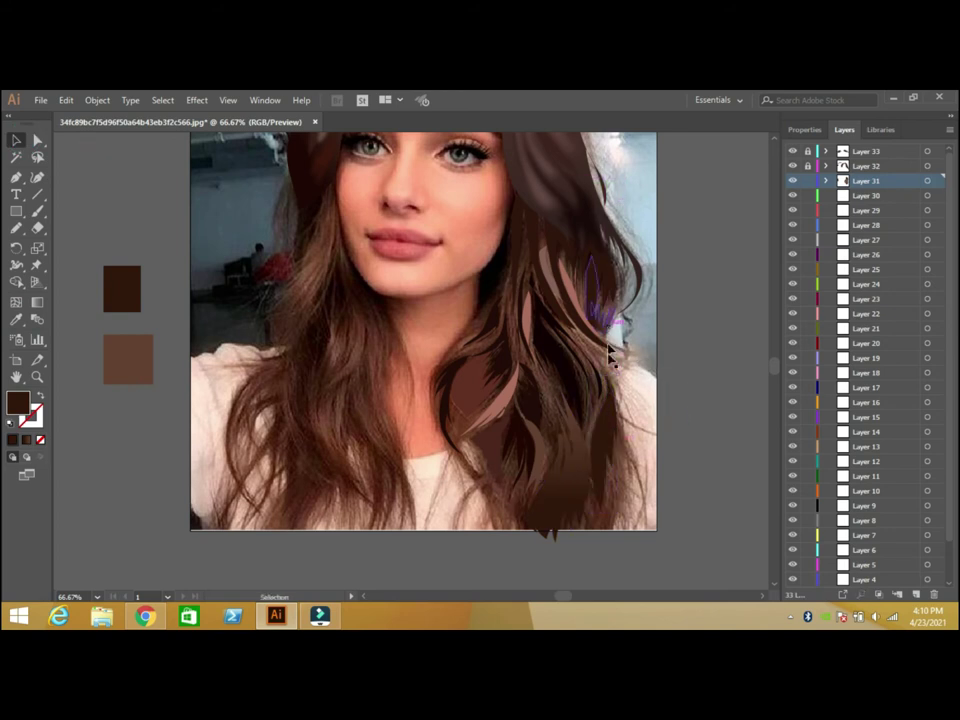
Draw another thin strand across the hair with a rose fill
{"action": "key", "text": "n"}
{"action": "left_click_drag", "start_coordinate": [540, 378], "coordinate": [557, 397]}
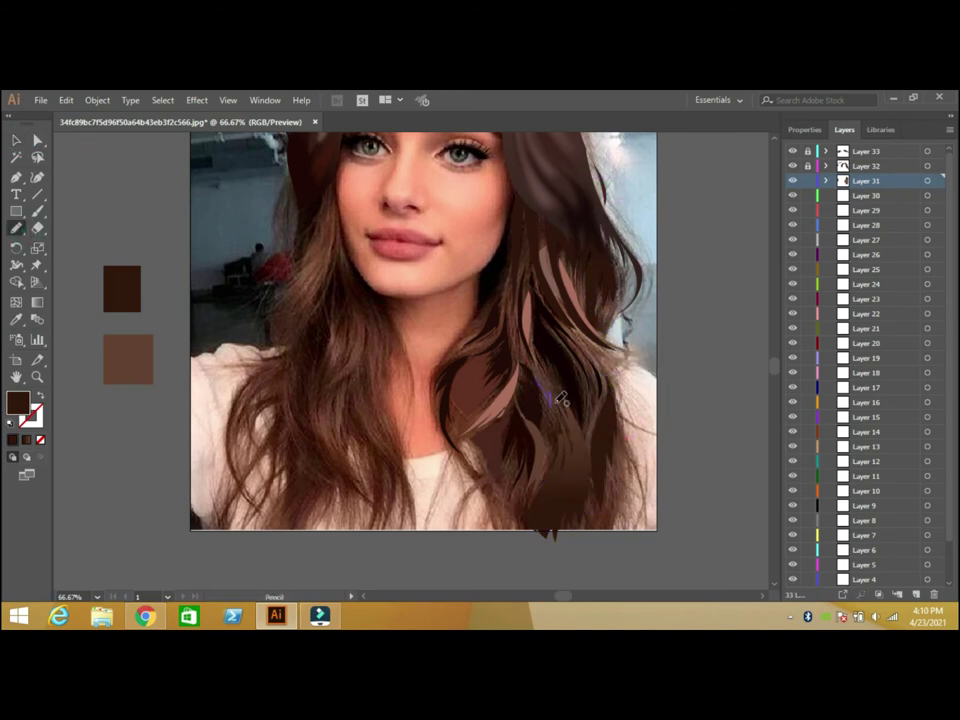
{"action": "key", "text": "i"}
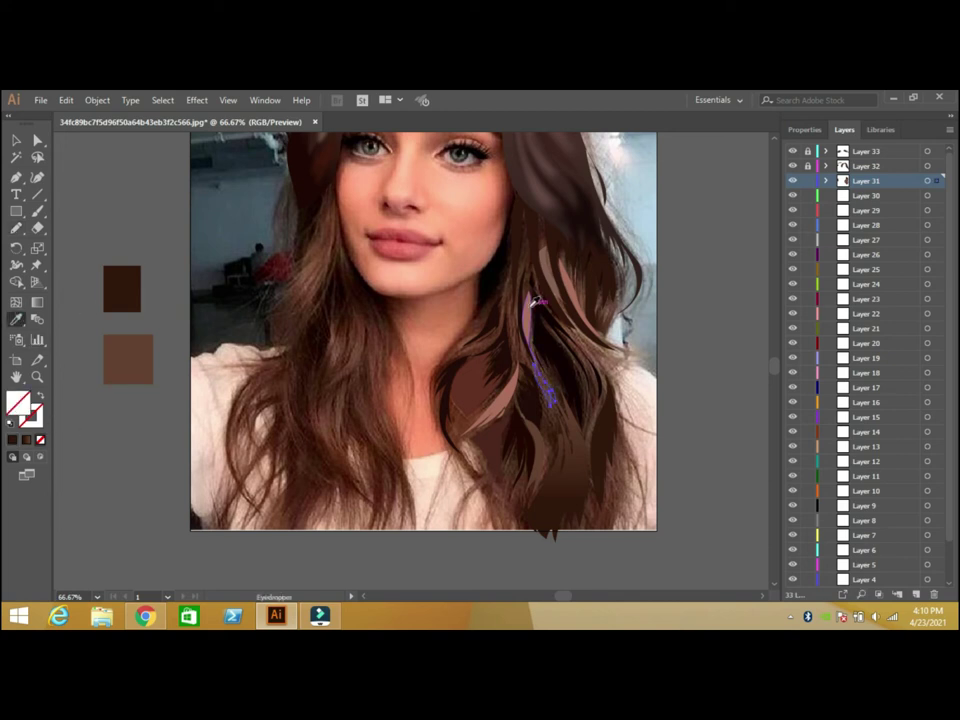
{"action": "left_click", "coordinate": [404, 236]}
{"action": "left_click", "coordinate": [18, 142]}
Refill the large right-side hair shape with the photo's lighter brown
{"action": "left_click", "coordinate": [464, 327]}
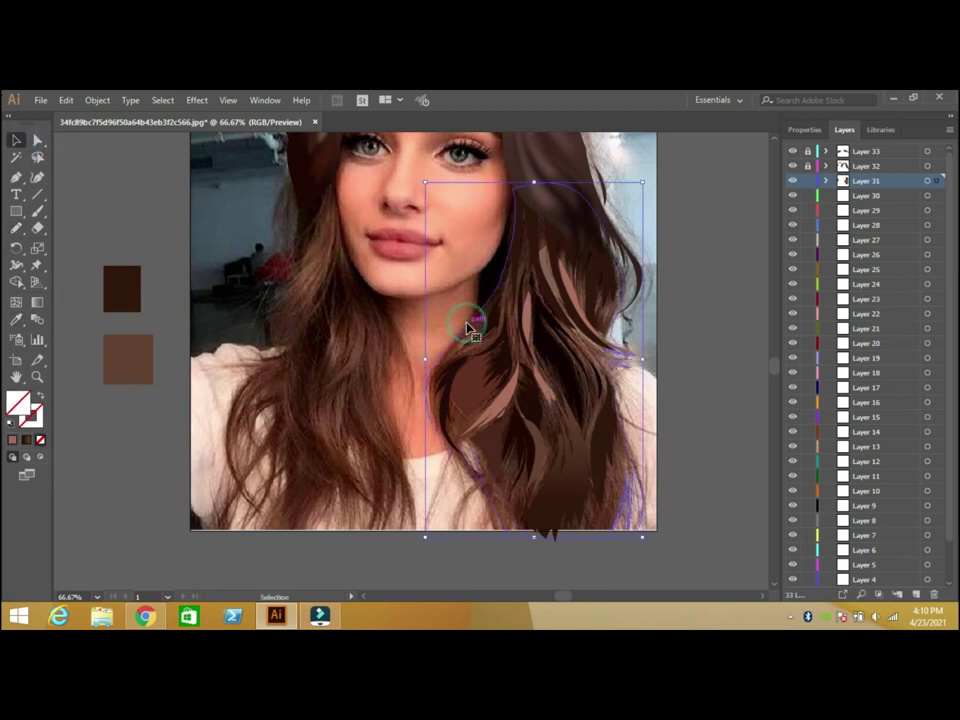
{"action": "key", "text": "i"}
{"action": "left_click", "coordinate": [481, 322]}
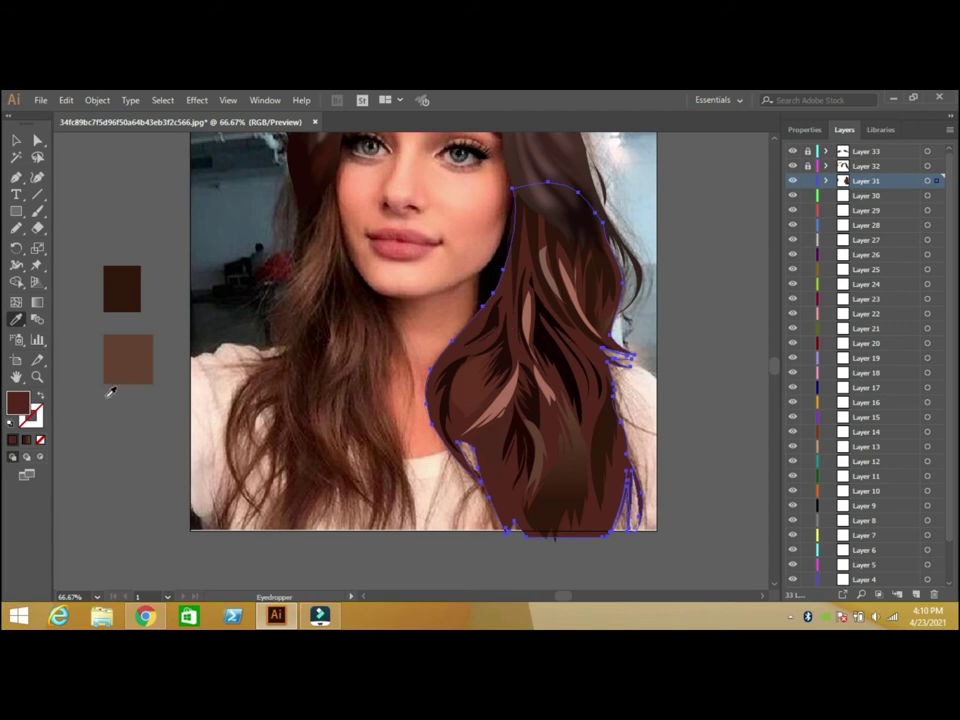
{"action": "left_click", "coordinate": [370, 282]}
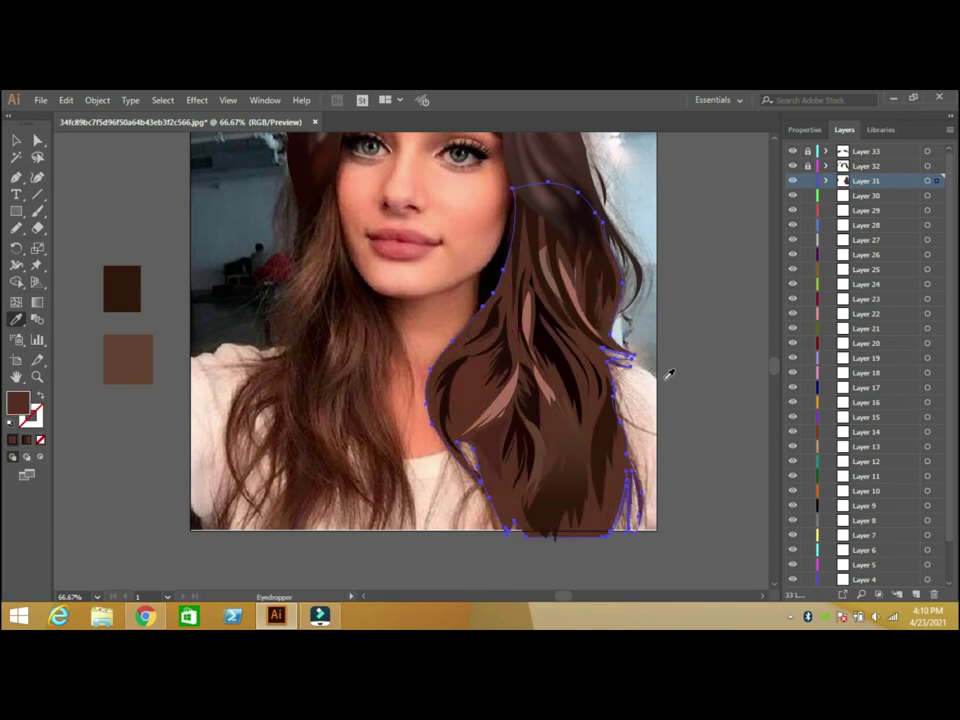
{"action": "left_click", "coordinate": [18, 147]}
{"action": "left_click", "coordinate": [775, 142]}
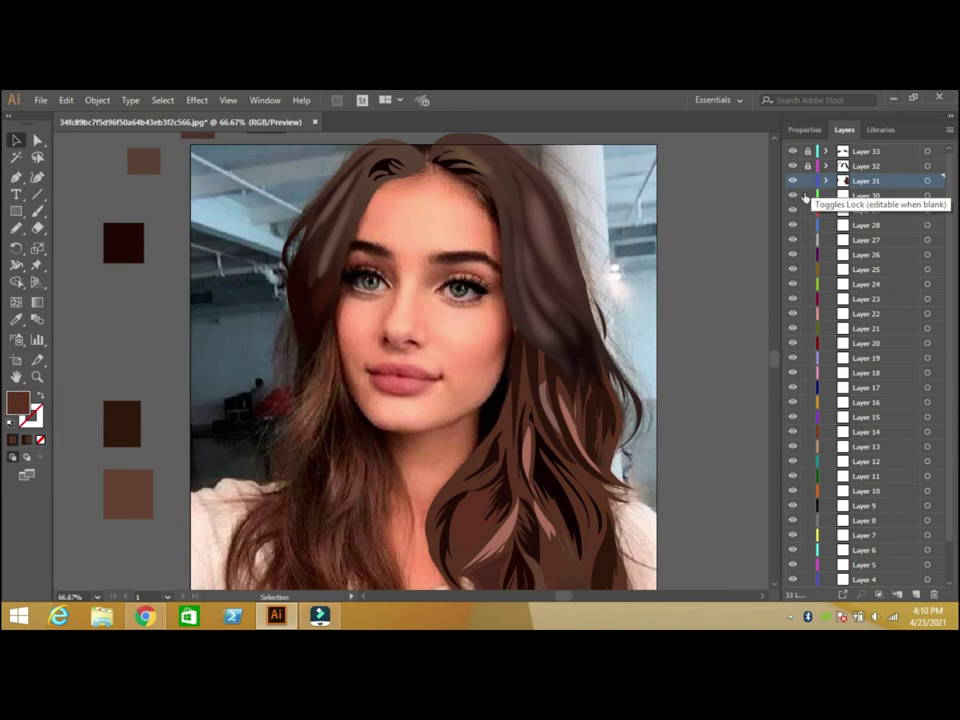
{"action": "left_click", "coordinate": [604, 493]}
{"action": "double_click", "coordinate": [17, 403]}
Fill the large right-side hair shape with the small swatch square's dark brown
{"action": "key", "text": "Return"}
{"action": "left_click", "coordinate": [673, 293]}
{"action": "key", "text": "i"}
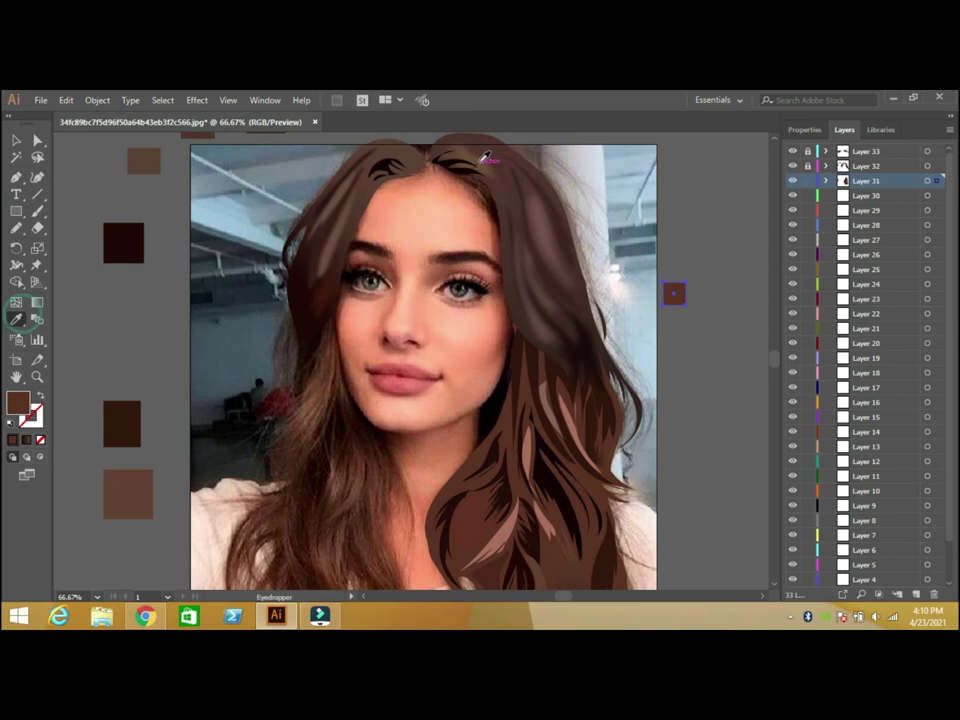
{"action": "left_click", "coordinate": [16, 140]}
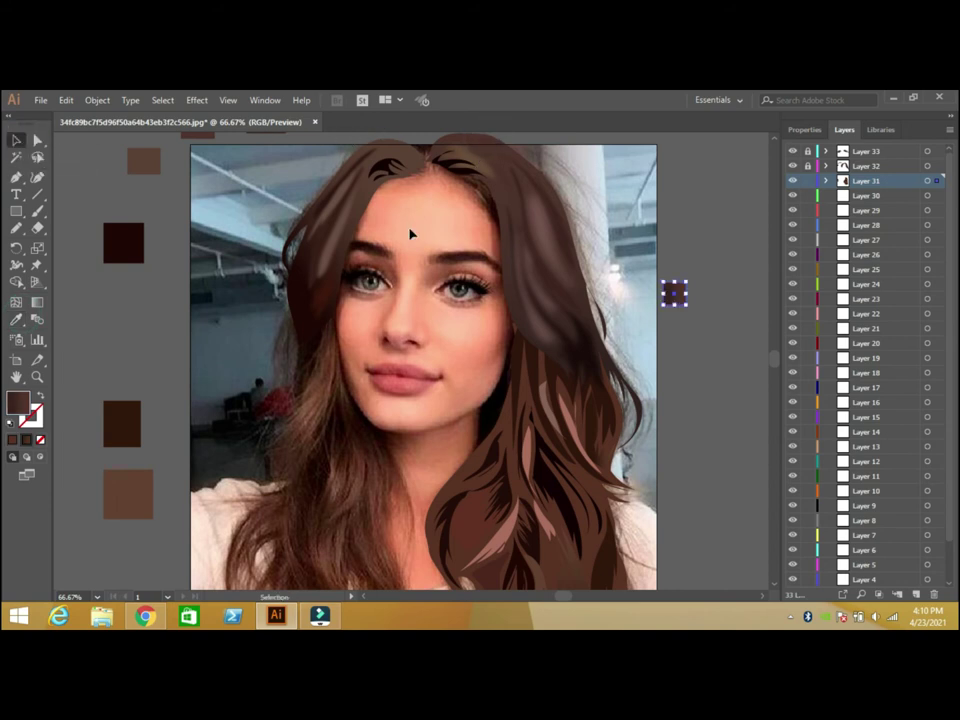
{"action": "left_click", "coordinate": [456, 484]}
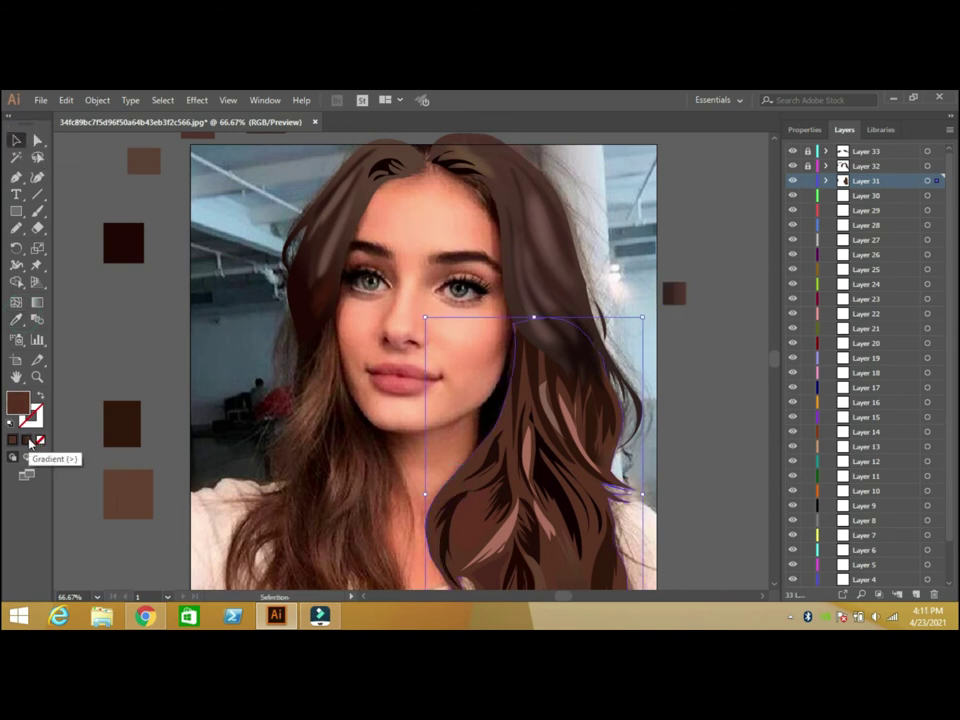
{"action": "left_click", "coordinate": [16, 319]}
{"action": "left_click", "coordinate": [675, 294]}
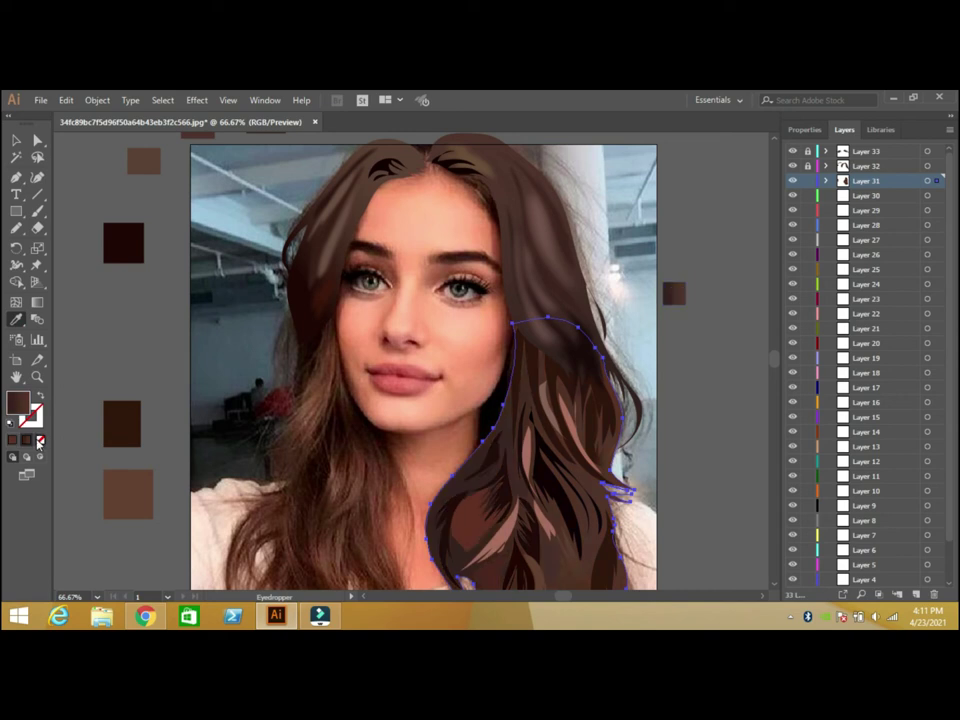
Turn the hair fill into a gradient with one stop set to a lighter brown
{"action": "left_click", "coordinate": [26, 439]}
{"action": "left_click", "coordinate": [877, 349]}
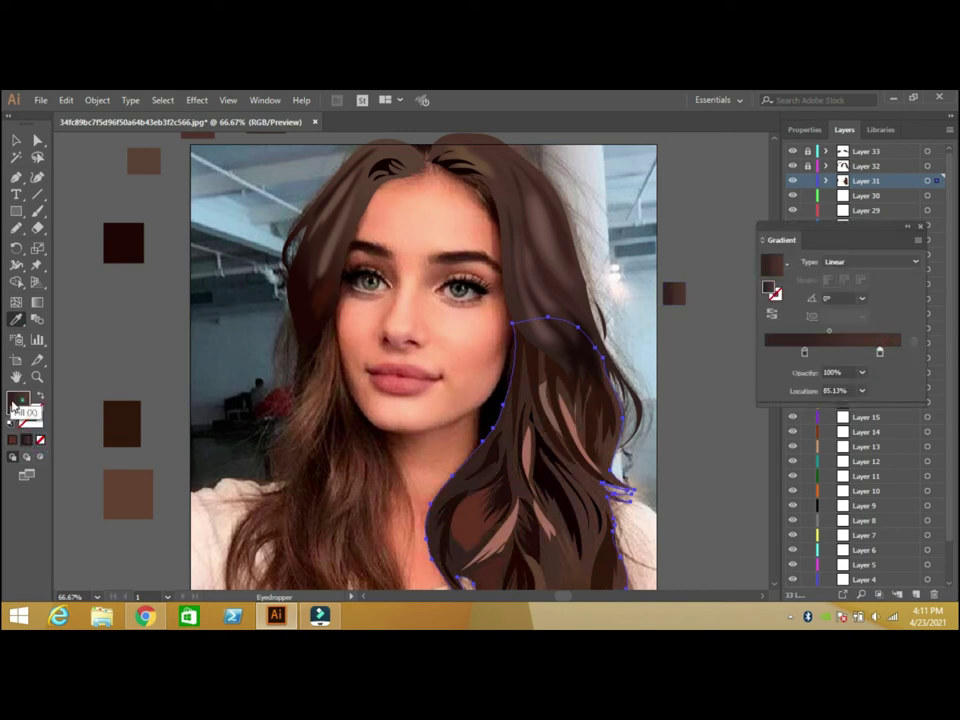
{"action": "double_click", "coordinate": [14, 407]}
{"action": "left_click", "coordinate": [570, 336]}
{"action": "left_click", "coordinate": [797, 223]}
Set the gradient angle to -90° and shift its midpoint toward the dark end
{"action": "left_click", "coordinate": [862, 297]}
{"action": "left_click", "coordinate": [876, 318]}
{"action": "left_click", "coordinate": [862, 297]}
{"action": "left_click", "coordinate": [878, 505]}
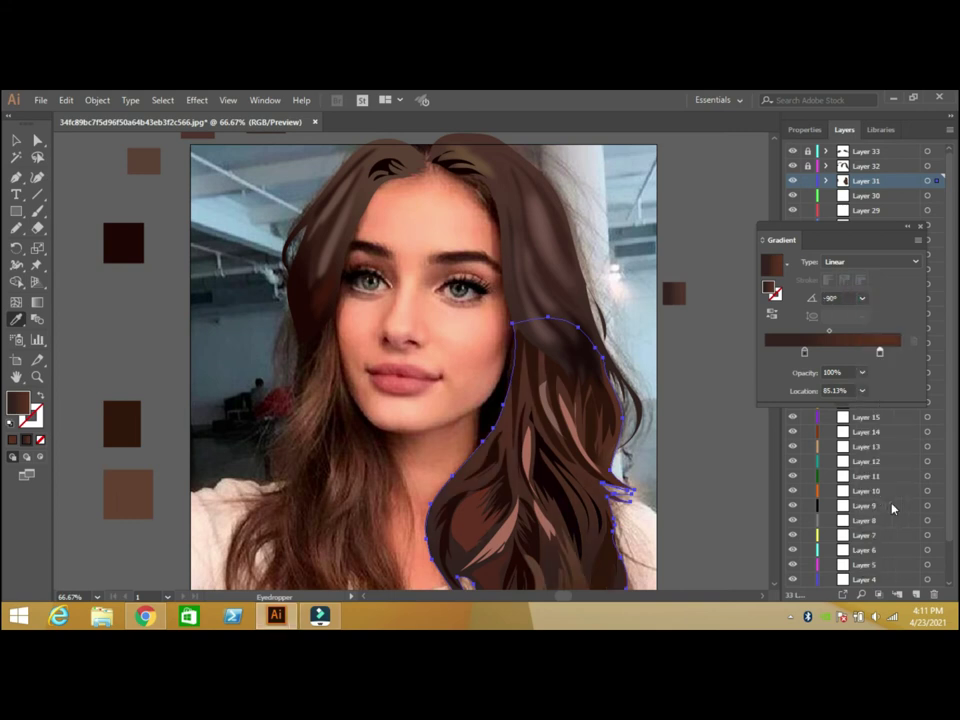
{"action": "left_click_drag", "start_coordinate": [829, 330], "coordinate": [810, 331]}
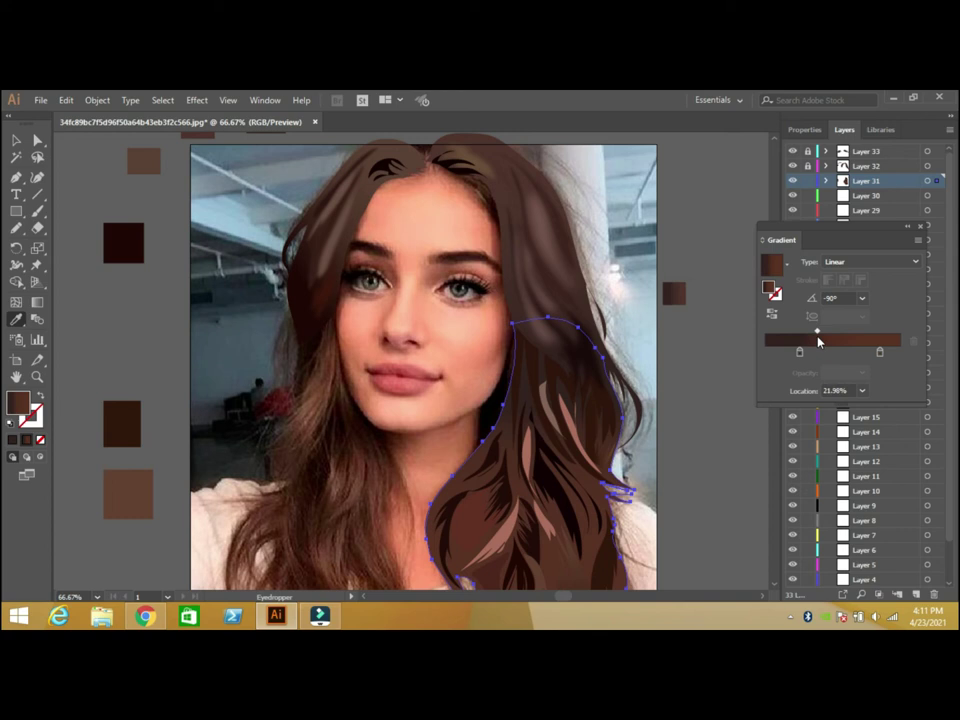
{"action": "left_click", "coordinate": [920, 227]}
{"action": "left_click", "coordinate": [20, 142]}
{"action": "left_click", "coordinate": [627, 234]}
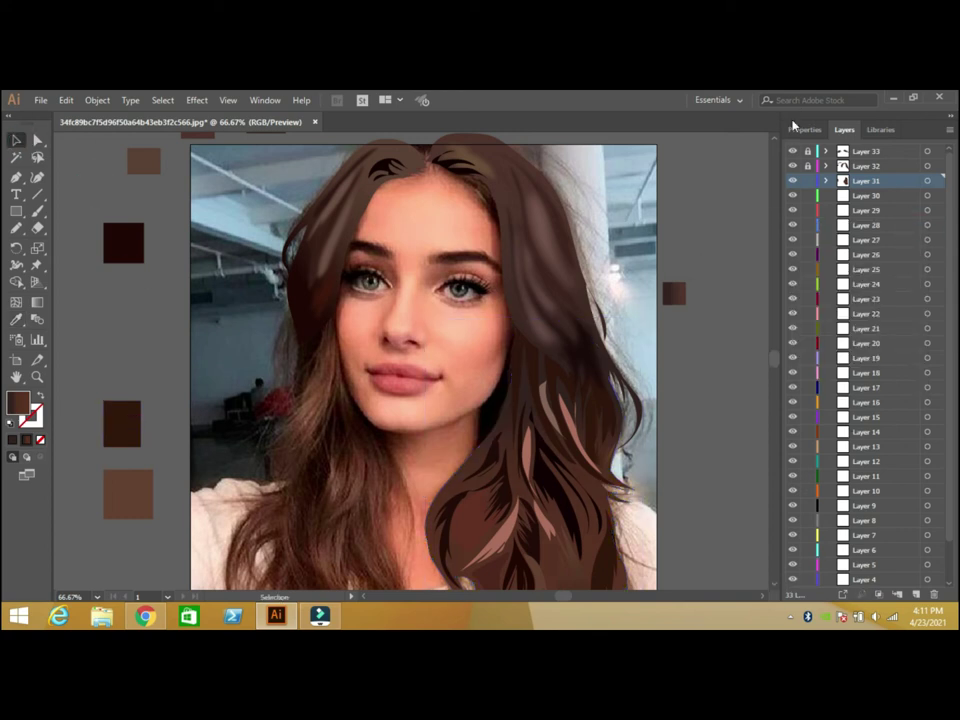
{"action": "left_click", "coordinate": [770, 137]}
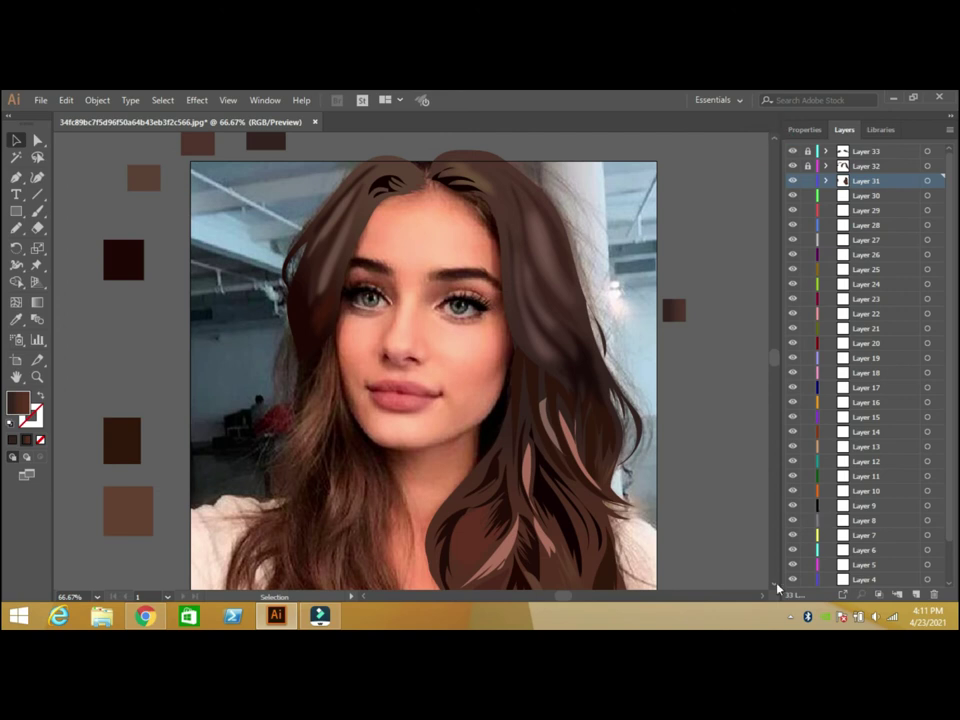
{"action": "left_click", "coordinate": [777, 587]}
Draw a closed strand near the chin filled with the swatch brown
{"action": "key", "text": "n"}
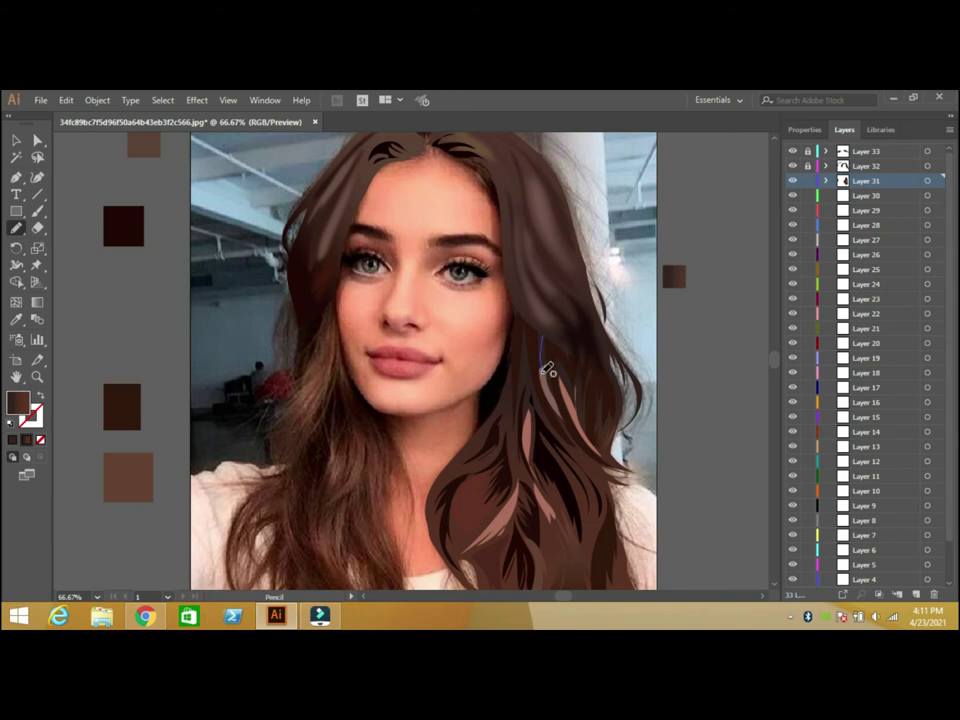
{"action": "left_click_drag", "start_coordinate": [514, 396], "coordinate": [520, 463]}
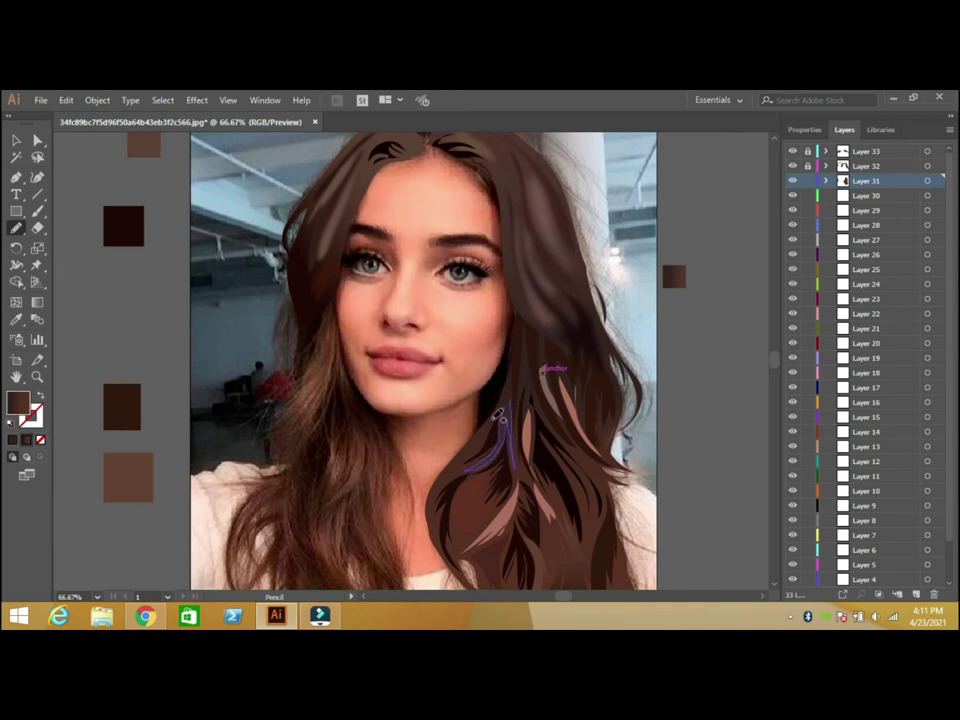
{"action": "left_click_drag", "start_coordinate": [461, 458], "coordinate": [452, 460]}
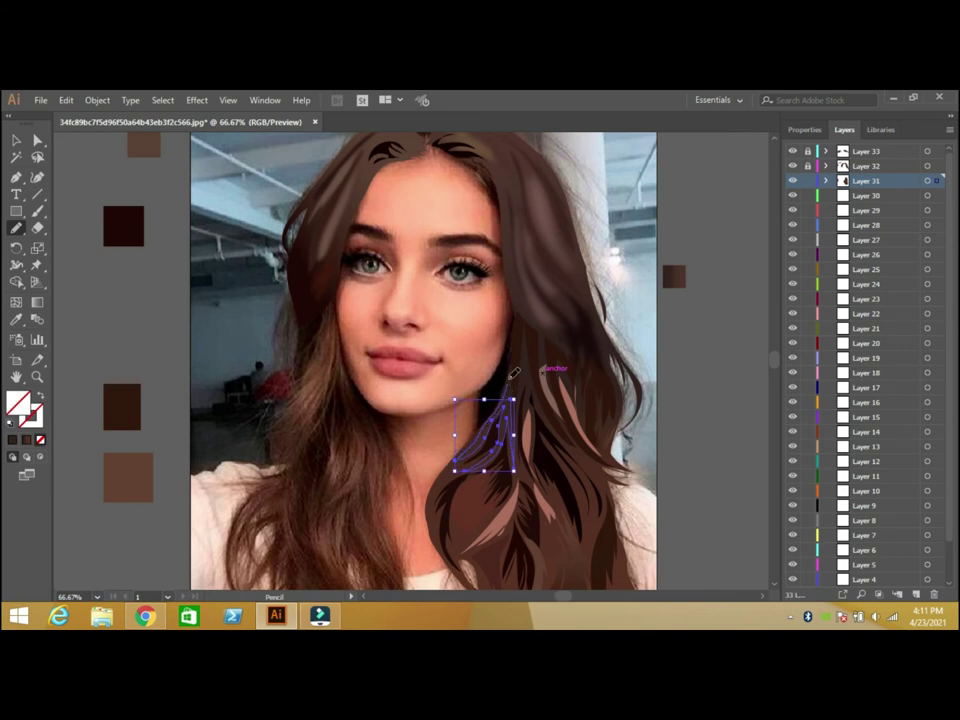
{"action": "left_click", "coordinate": [16, 319]}
{"action": "left_click", "coordinate": [112, 477]}
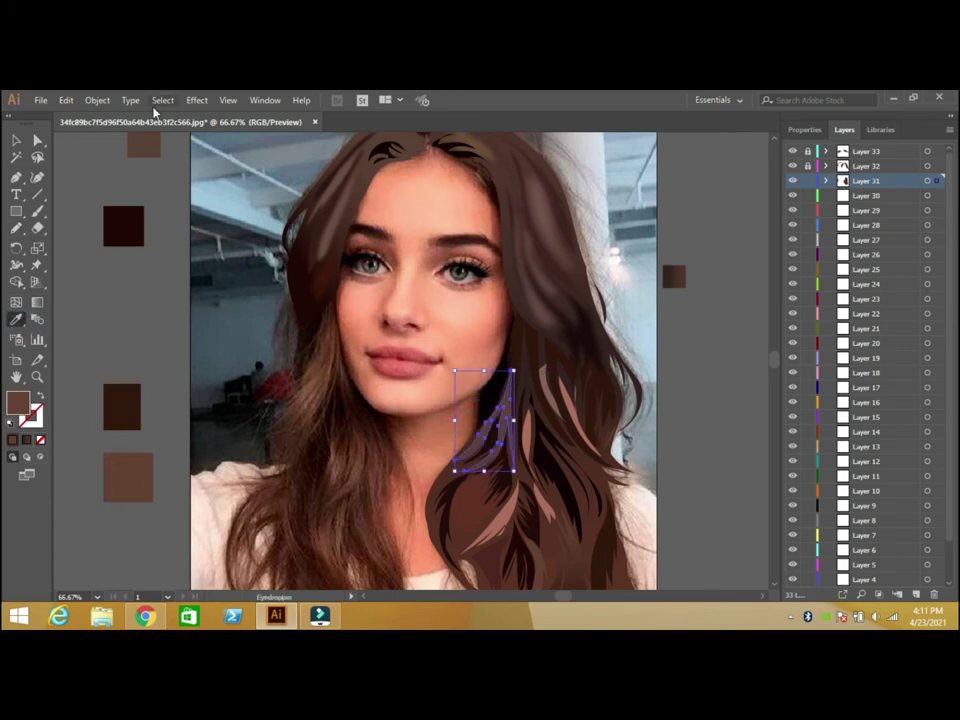
{"action": "left_click", "coordinate": [17, 141]}
{"action": "left_click", "coordinate": [372, 316]}
Stretch the upper right hair strands and give them the brown gradient at -90°
{"action": "scroll", "coordinate": [759, 518], "scroll_direction": "down", "scroll_amount": 2}
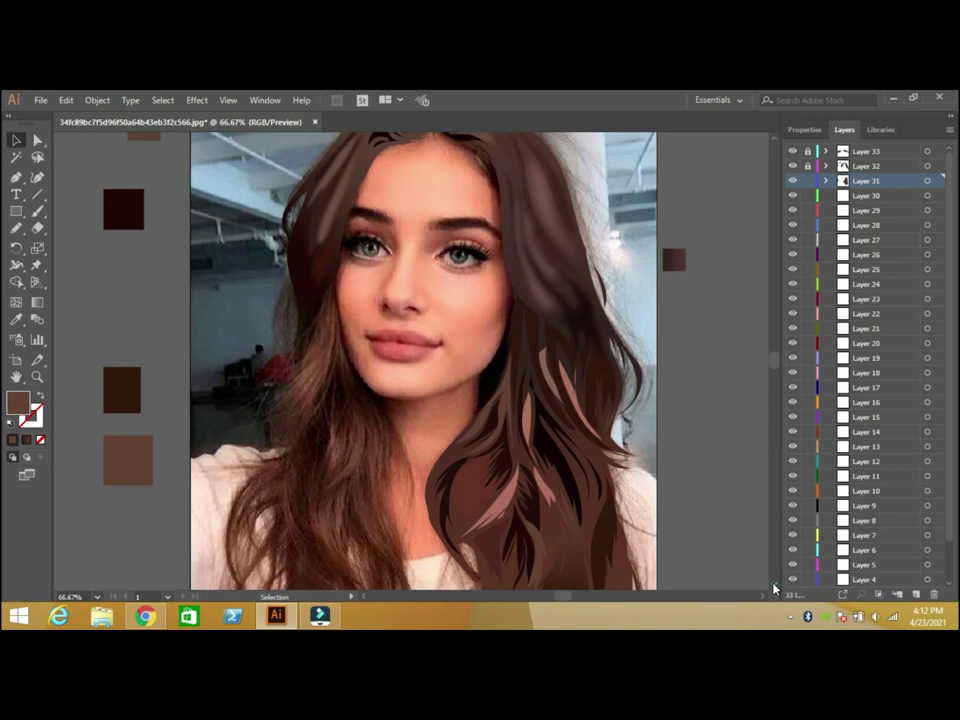
{"action": "left_click", "coordinate": [577, 327]}
{"action": "left_click_drag", "start_coordinate": [577, 327], "coordinate": [616, 335]}
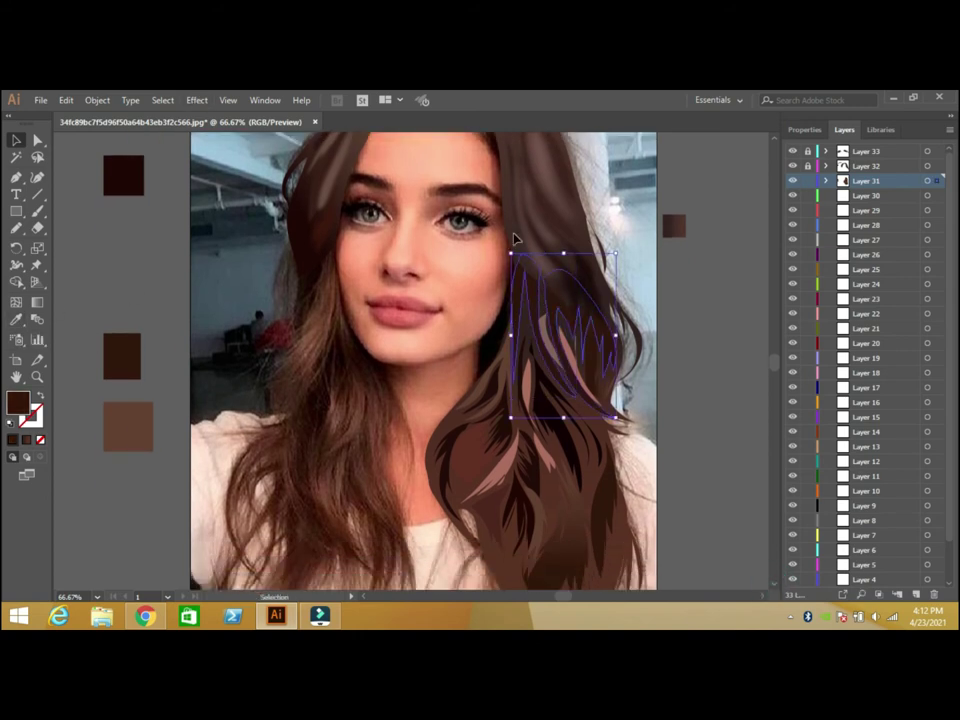
{"action": "left_click", "coordinate": [20, 320]}
{"action": "left_click", "coordinate": [681, 227]}
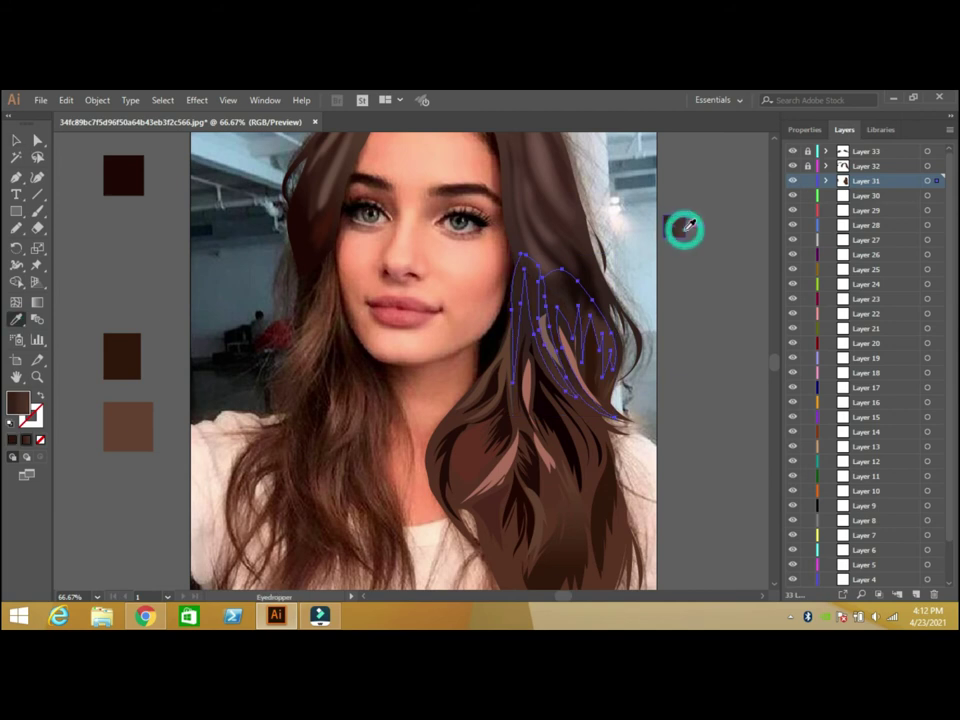
{"action": "left_click", "coordinate": [26, 439]}
{"action": "left_click", "coordinate": [863, 298]}
{"action": "left_click", "coordinate": [873, 490]}
Set one gradient stop on the upper strands to dark brown #210F0A
{"action": "left_click", "coordinate": [805, 353]}
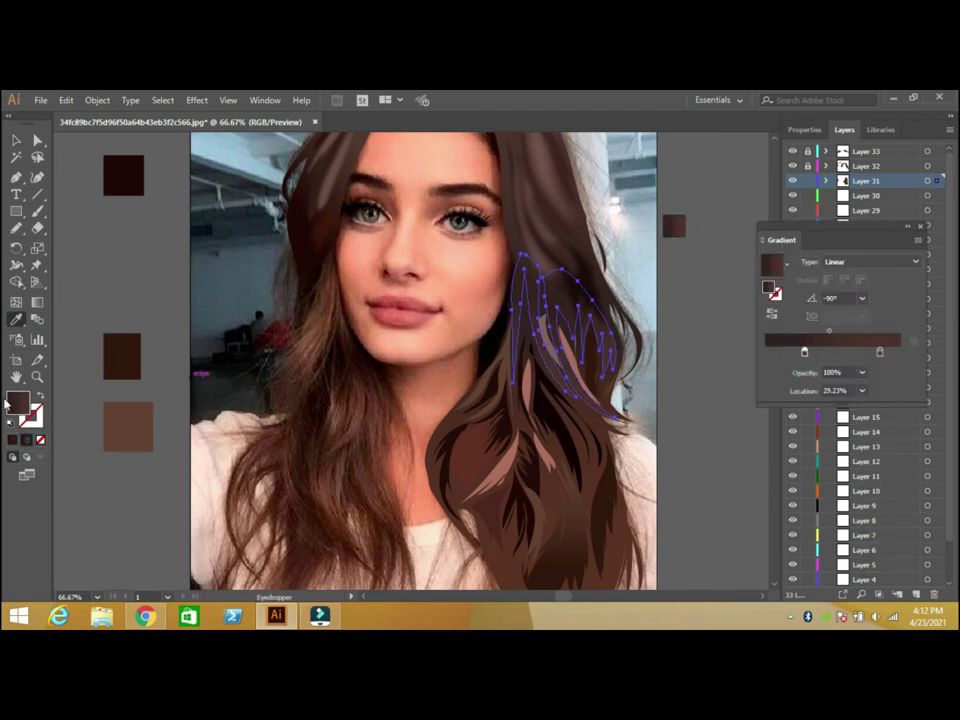
{"action": "double_click", "coordinate": [17, 402]}
{"action": "left_click", "coordinate": [568, 370]}
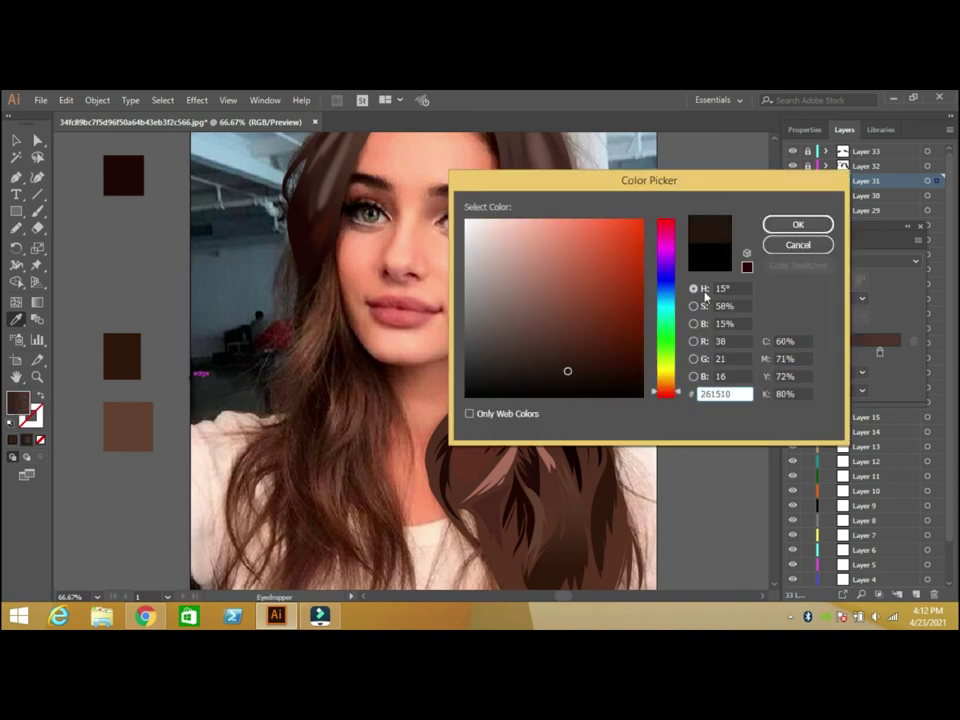
{"action": "left_click", "coordinate": [590, 373]}
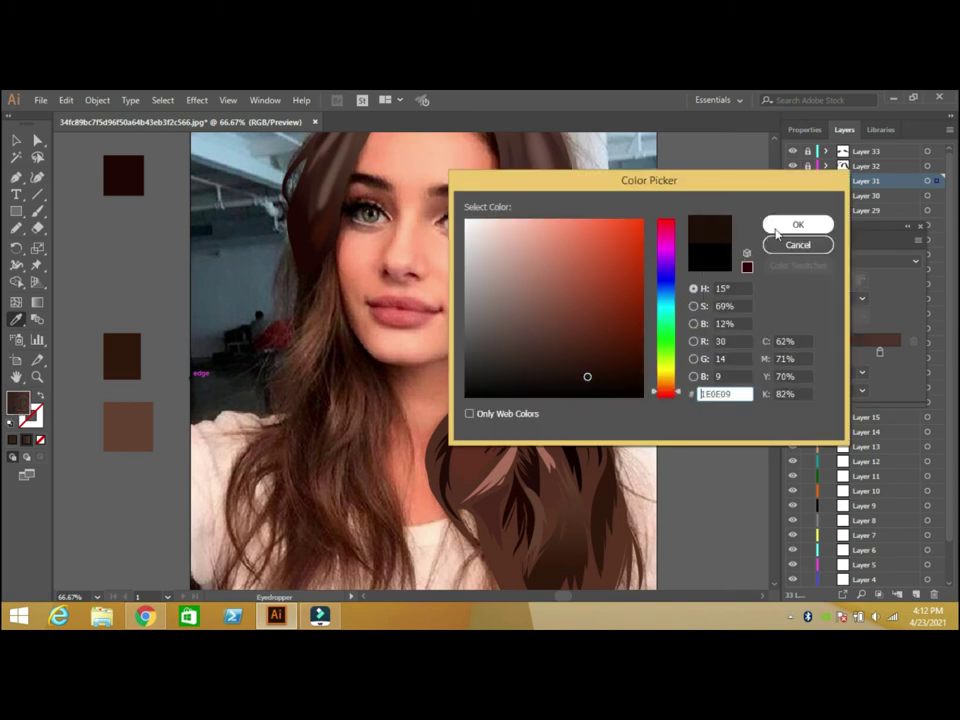
{"action": "left_click", "coordinate": [778, 226]}
{"action": "left_click", "coordinate": [17, 140]}
Soften the upper right strands with a Gaussian Blur effect
{"action": "left_click", "coordinate": [197, 100]}
{"action": "left_click", "coordinate": [215, 126]}
{"action": "left_click", "coordinate": [700, 218]}
{"action": "left_click", "coordinate": [707, 243]}
Apply a Gaussian Blur to a light strand on the right side of the hair
{"action": "left_click", "coordinate": [542, 332]}
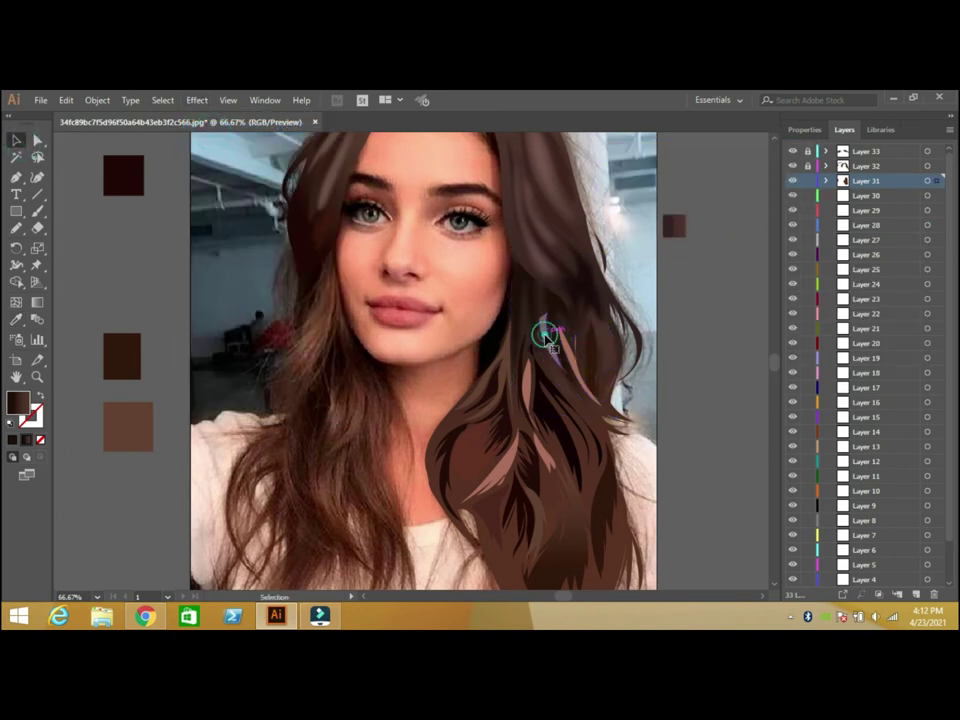
{"action": "left_click", "coordinate": [197, 100]}
{"action": "left_click", "coordinate": [215, 126]}
{"action": "left_click", "coordinate": [637, 217]}
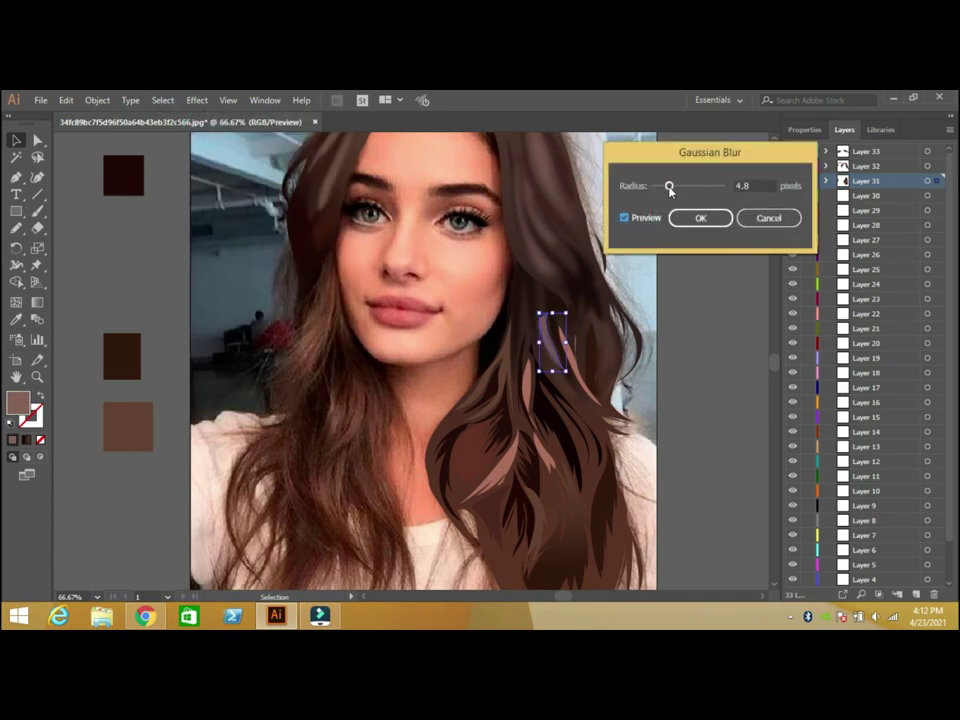
{"action": "left_click", "coordinate": [690, 218]}
Blur two more strands further right with the same Gaussian Blur
{"action": "left_click", "coordinate": [587, 380]}
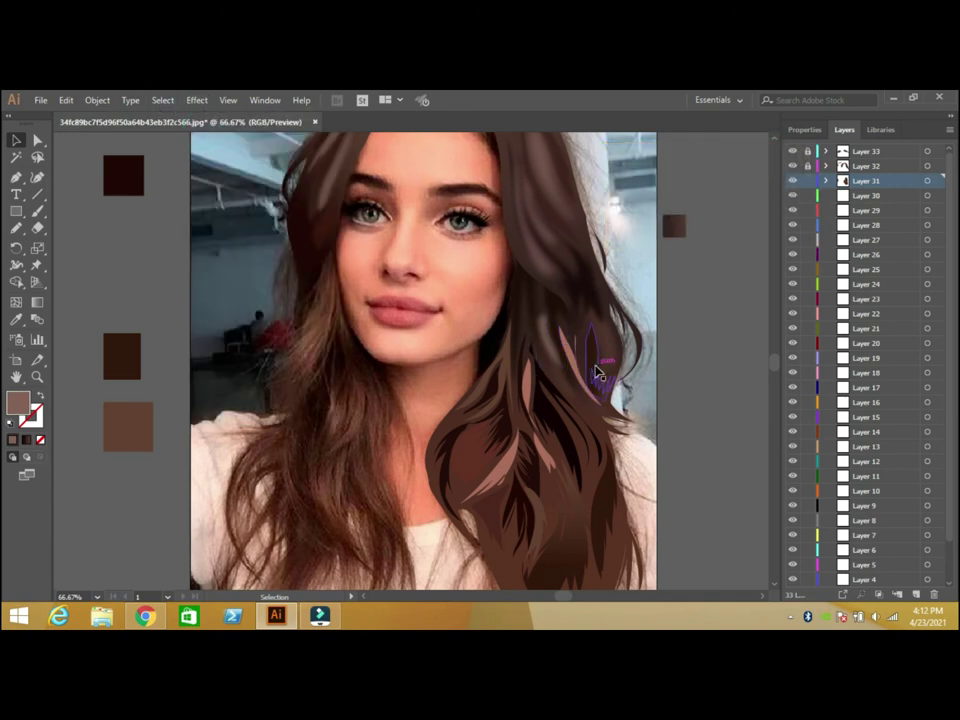
{"action": "left_click", "coordinate": [197, 100]}
{"action": "left_click", "coordinate": [215, 126]}
{"action": "left_click", "coordinate": [626, 218]}
{"action": "left_click", "coordinate": [700, 218]}
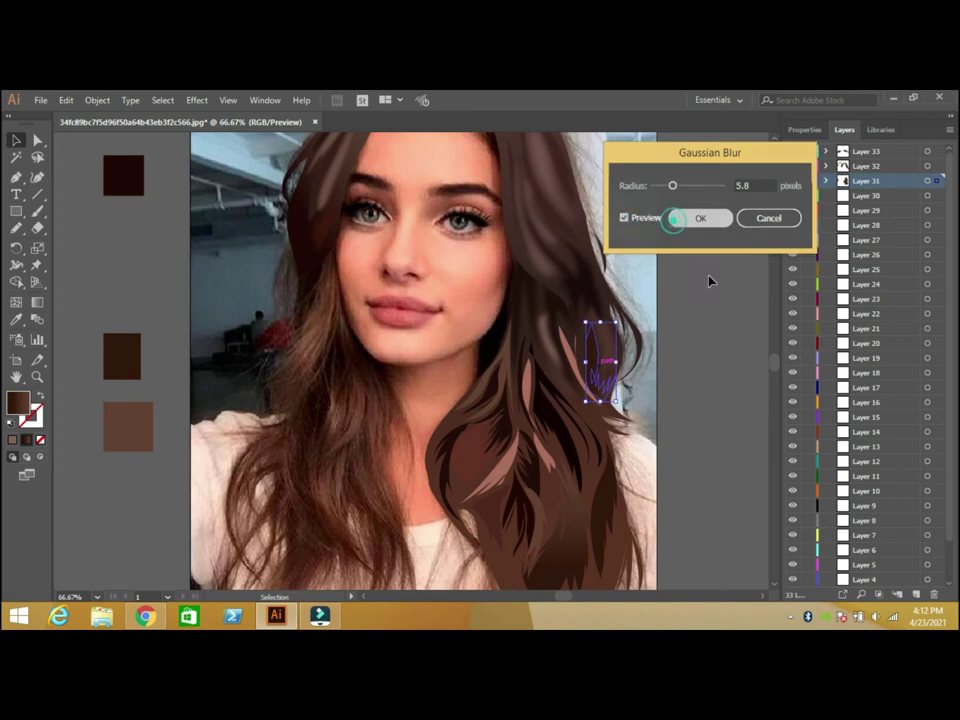
{"action": "left_click", "coordinate": [563, 345]}
{"action": "left_click", "coordinate": [197, 100]}
{"action": "left_click", "coordinate": [225, 116]}
{"action": "left_click", "coordinate": [711, 306]}
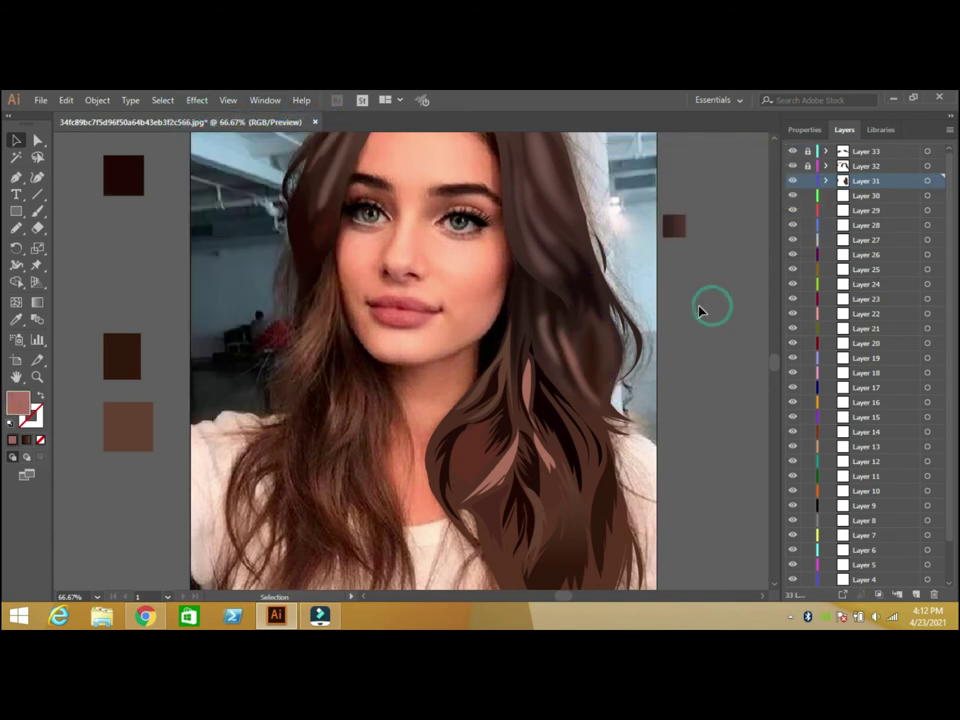
Blur the dark strand near the chin with a 3.7 px Gaussian Blur
{"action": "left_click", "coordinate": [493, 393]}
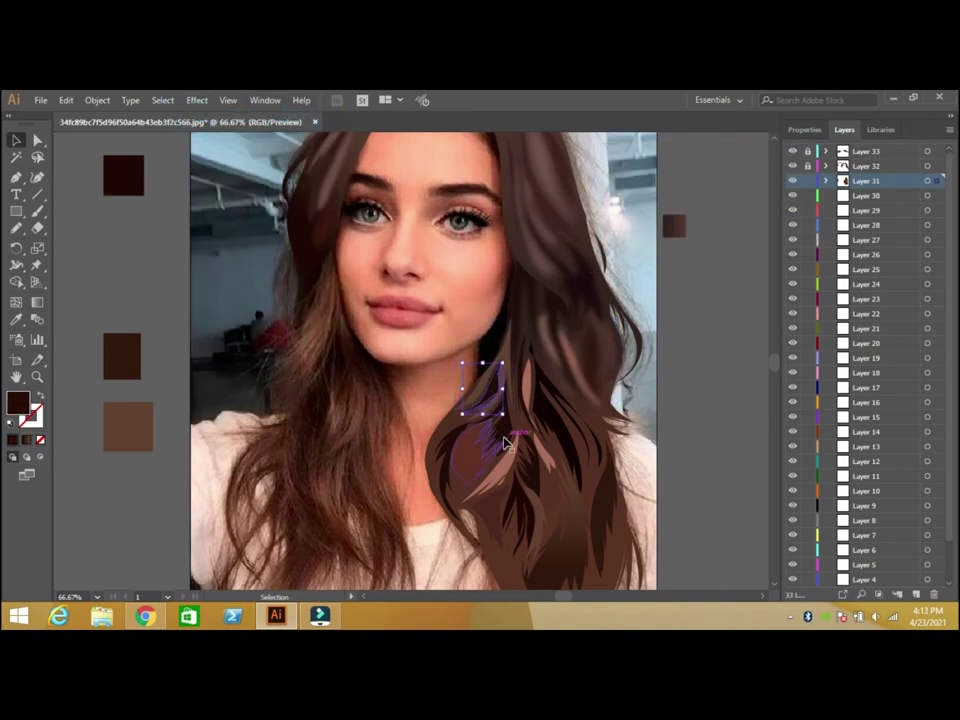
{"action": "left_click", "coordinate": [196, 100]}
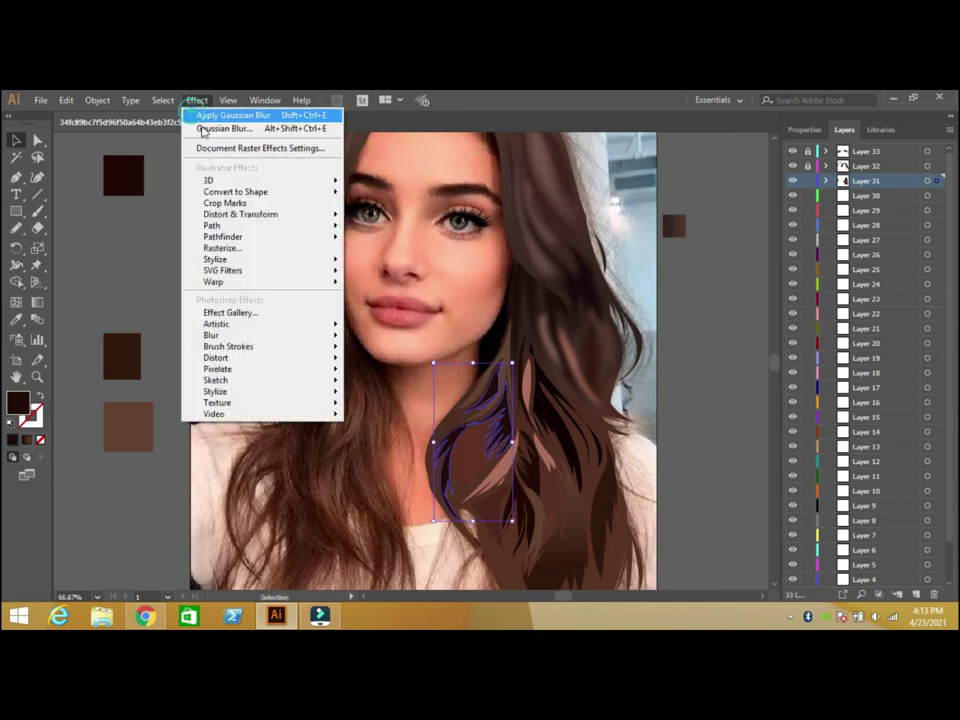
{"action": "left_click", "coordinate": [236, 128]}
{"action": "left_click", "coordinate": [624, 217]}
{"action": "left_click_drag", "start_coordinate": [660, 186], "coordinate": [667, 188]}
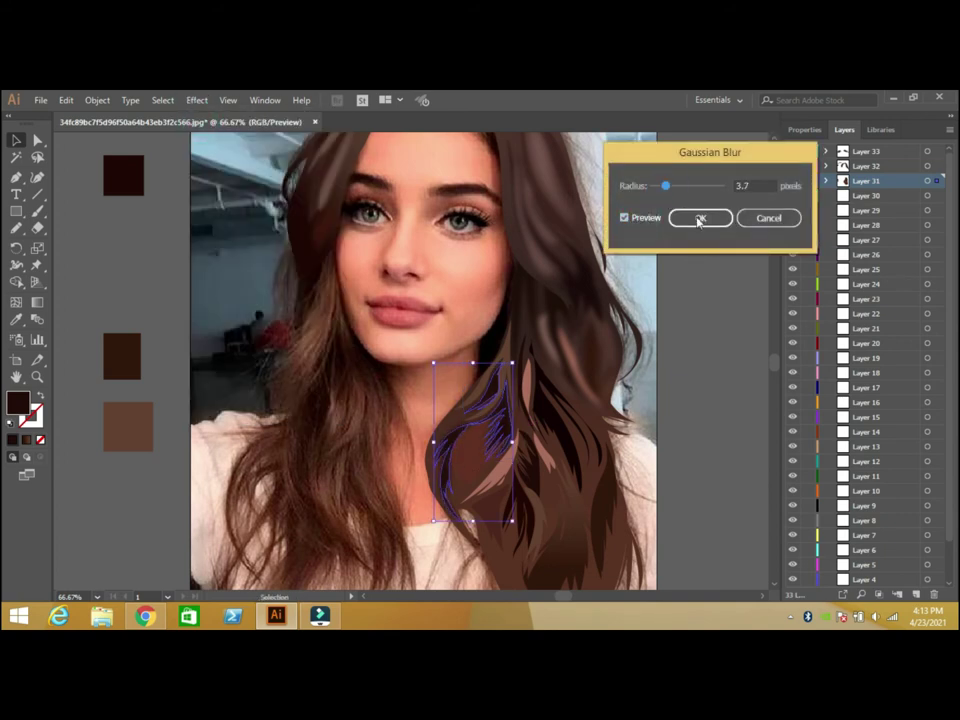
{"action": "left_click", "coordinate": [701, 218]}
Reapply the 3.7 px Gaussian Blur to a thin hair strand
{"action": "left_click", "coordinate": [467, 465]}
{"action": "left_click", "coordinate": [508, 369]}
{"action": "left_click", "coordinate": [196, 100]}
{"action": "left_click", "coordinate": [246, 114]}
Blur a group of thin strands with a 5.4 px Gaussian Blur
{"action": "left_click", "coordinate": [520, 360]}
{"action": "left_click", "coordinate": [557, 396], "text": "shift"}
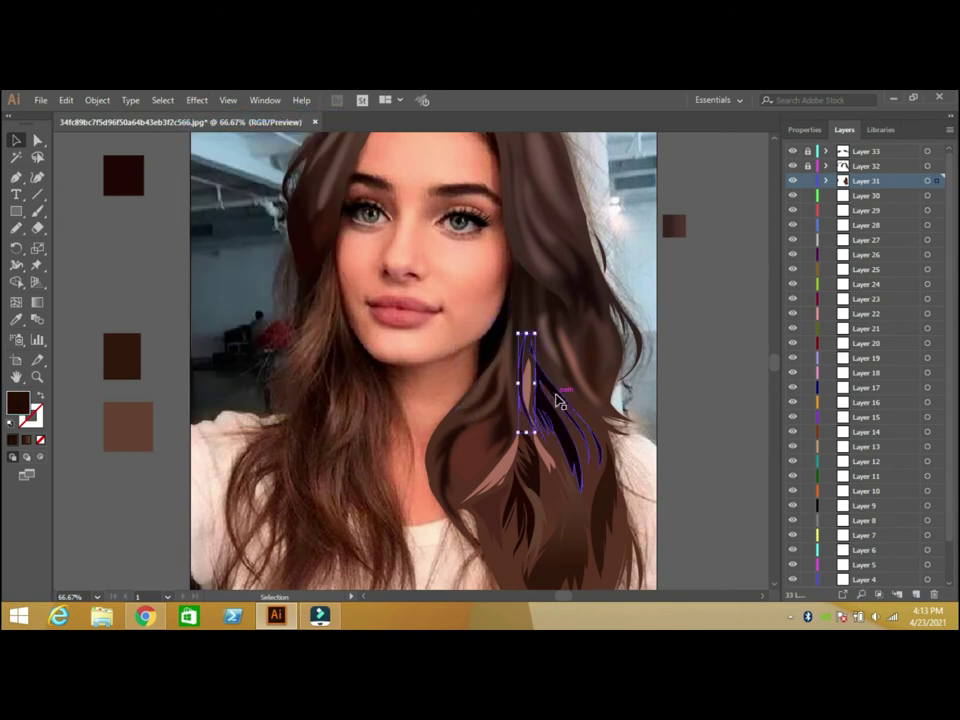
{"action": "left_click", "coordinate": [553, 392], "text": "shift"}
{"action": "left_click", "coordinate": [196, 100]}
{"action": "left_click", "coordinate": [225, 128]}
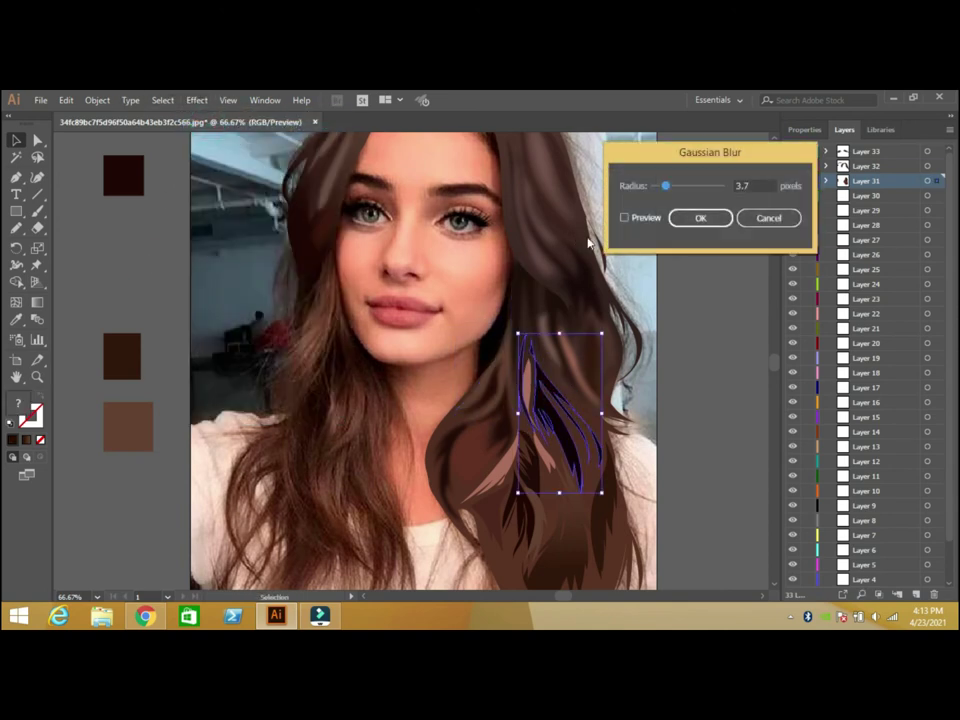
{"action": "left_click", "coordinate": [624, 217]}
{"action": "left_click_drag", "start_coordinate": [664, 186], "coordinate": [672, 187]}
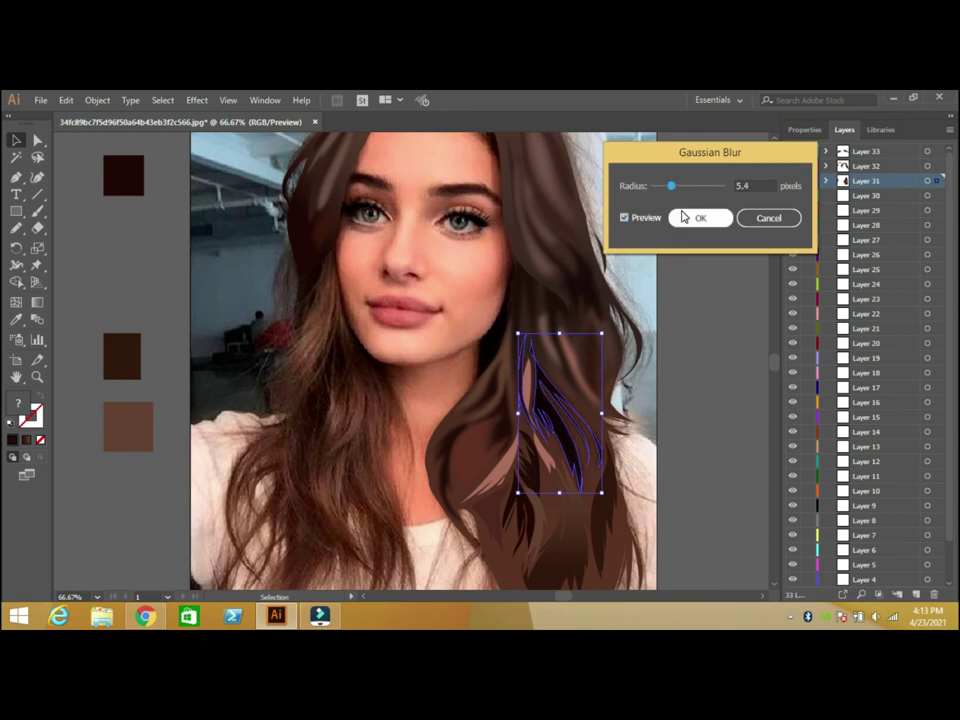
{"action": "left_click", "coordinate": [700, 217]}
Apply the last Gaussian Blur to the small pink strand
{"action": "left_click", "coordinate": [527, 385]}
{"action": "left_click", "coordinate": [199, 101]}
{"action": "left_click", "coordinate": [235, 113]}
{"action": "left_click", "coordinate": [540, 381]}
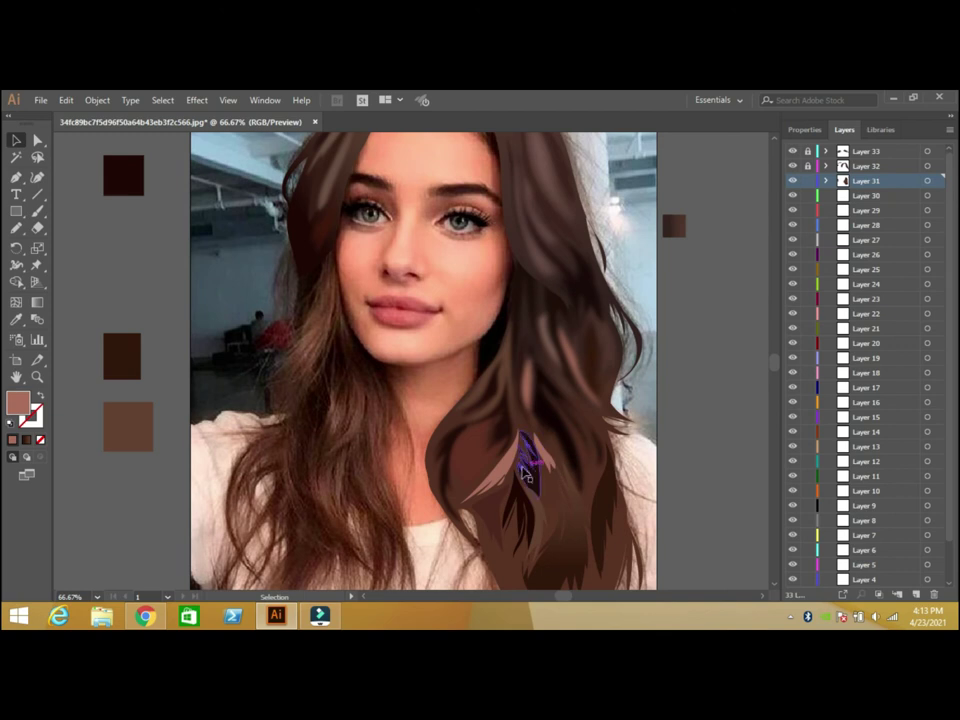
Gaussian-blur a pair of strands lower on the right hair
{"action": "left_click", "coordinate": [525, 465]}
{"action": "left_click", "coordinate": [527, 520]}
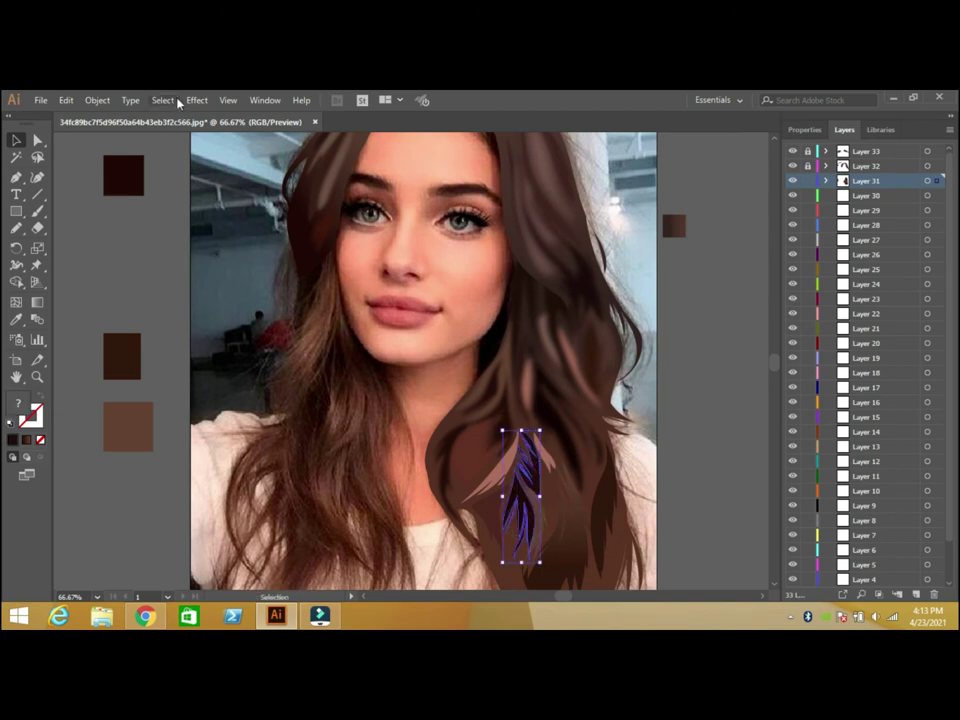
{"action": "left_click", "coordinate": [197, 100]}
{"action": "left_click", "coordinate": [240, 130]}
{"action": "left_click", "coordinate": [624, 217]}
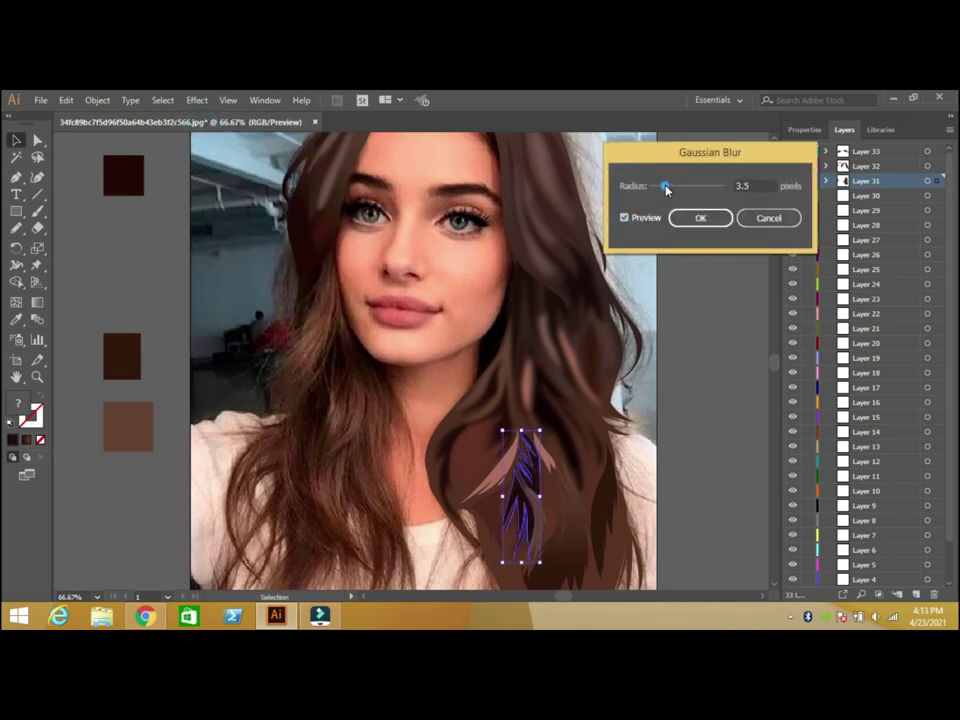
{"action": "left_click", "coordinate": [700, 217]}
Reapply the last Gaussian Blur to another lower strand group
{"action": "left_click", "coordinate": [553, 463]}
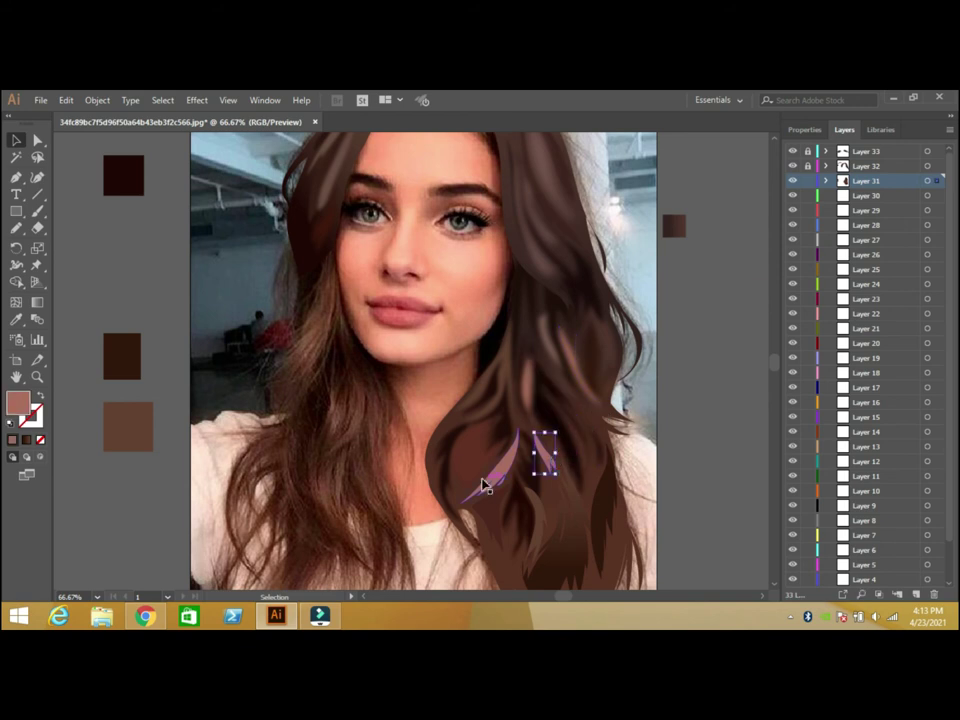
{"action": "left_click", "coordinate": [491, 521]}
{"action": "left_click", "coordinate": [540, 521], "text": "shift"}
{"action": "left_click", "coordinate": [197, 100]}
{"action": "left_click", "coordinate": [240, 113]}
{"action": "left_click", "coordinate": [724, 392]}
Blur a pink highlight strand with a stronger Gaussian Blur radius
{"action": "left_click", "coordinate": [500, 467]}
{"action": "left_click", "coordinate": [197, 100]}
{"action": "left_click", "coordinate": [240, 128]}
{"action": "left_click", "coordinate": [624, 217]}
{"action": "left_click_drag", "start_coordinate": [676, 192], "coordinate": [684, 194]}
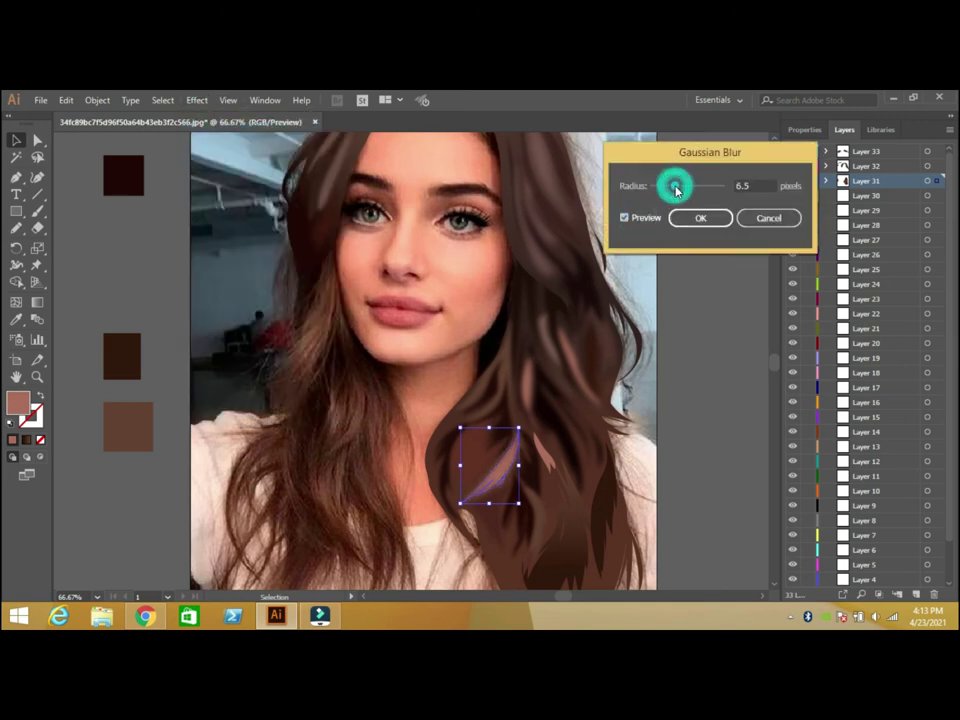
{"action": "left_click", "coordinate": [700, 217]}
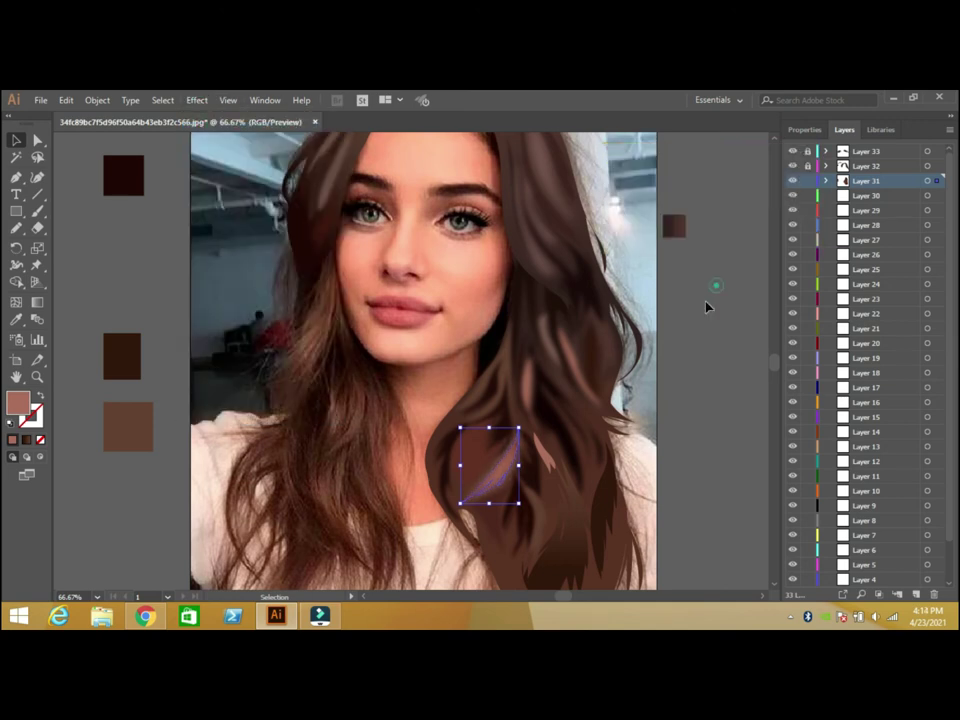
Blur another strand with a 10.9 px Gaussian Blur
{"action": "left_click", "coordinate": [546, 456]}
{"action": "left_click", "coordinate": [197, 100]}
{"action": "left_click", "coordinate": [240, 128]}
{"action": "left_click", "coordinate": [624, 217]}
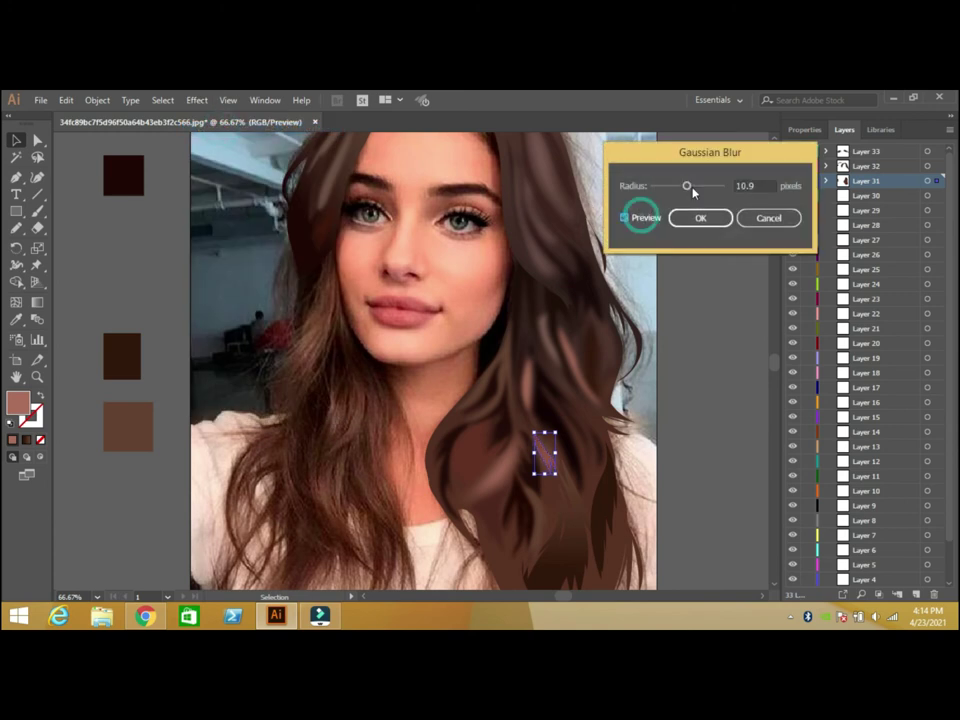
{"action": "left_click", "coordinate": [700, 217]}
Apply Gaussian Blur to more strands lower on the right hair
{"action": "left_click", "coordinate": [722, 311]}
{"action": "left_click", "coordinate": [580, 500]}
{"action": "left_click", "coordinate": [195, 100]}
{"action": "left_click", "coordinate": [220, 129]}
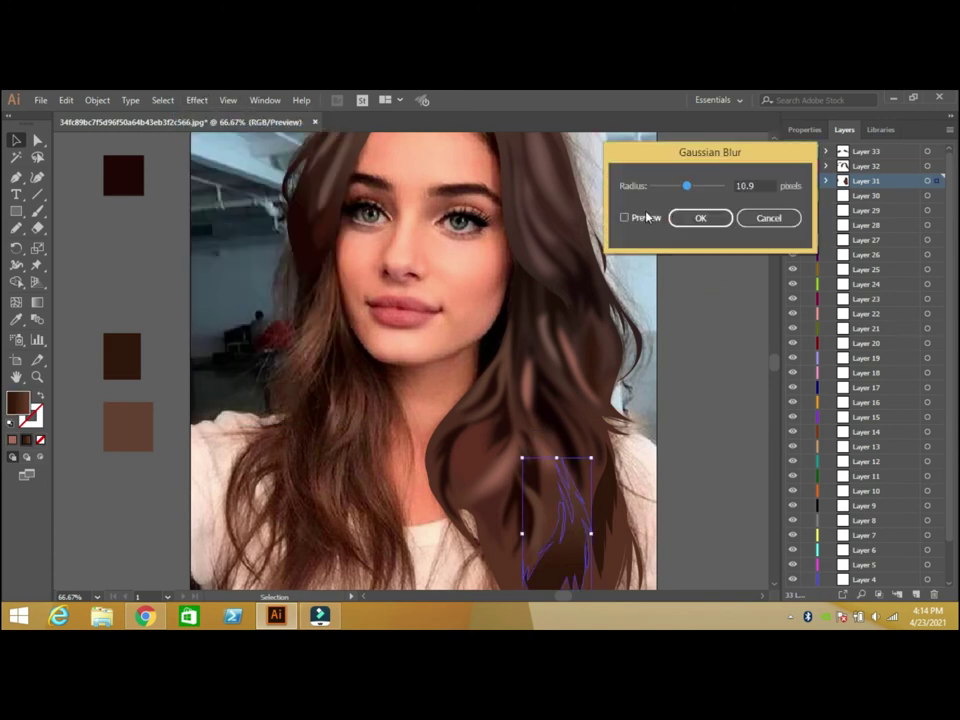
{"action": "left_click", "coordinate": [700, 217]}
Blur the edge strand at about 6.7 px and delete the stray dark swatch beside the artboard
{"action": "left_click", "coordinate": [605, 500]}
{"action": "left_click", "coordinate": [197, 100]}
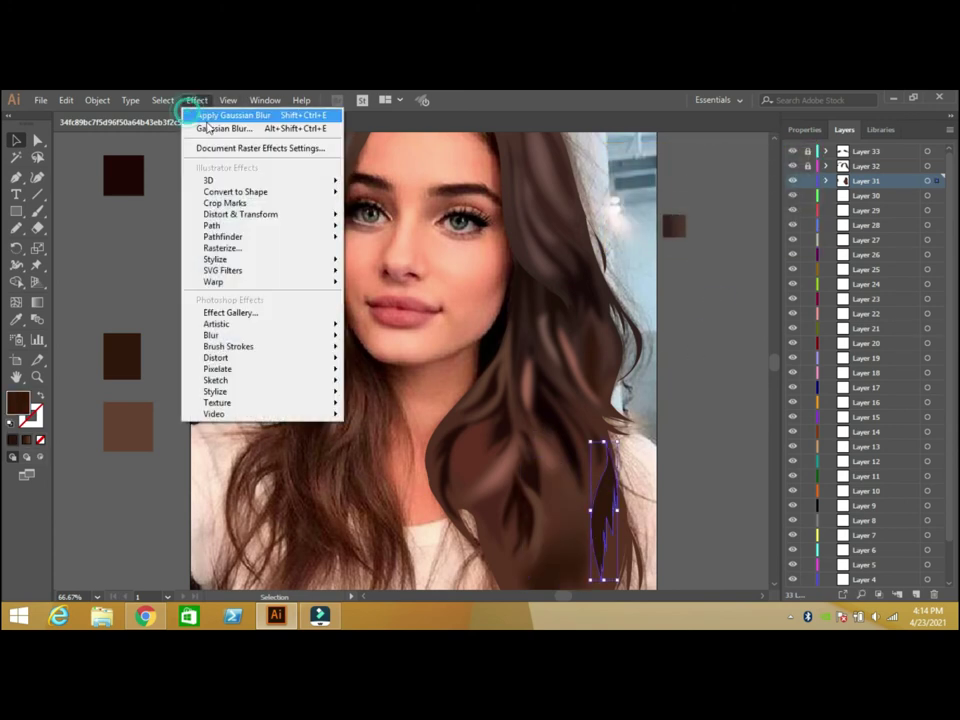
{"action": "left_click", "coordinate": [220, 129]}
{"action": "mouse_move", "coordinate": [686, 186]}
{"action": "left_mouse_down"}
{"action": "mouse_move", "coordinate": [669, 186]}
{"action": "mouse_move", "coordinate": [677, 186]}
{"action": "left_mouse_up"}
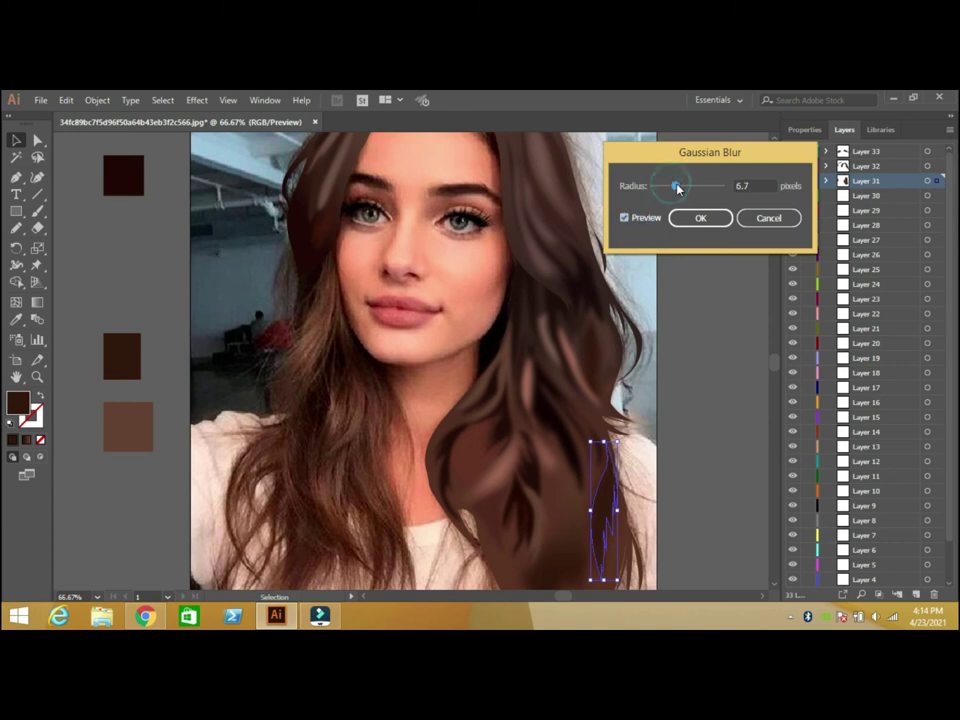
{"action": "left_click", "coordinate": [700, 217]}
{"action": "left_click", "coordinate": [730, 277]}
{"action": "left_click", "coordinate": [688, 233]}
{"action": "key", "text": "Delete"}
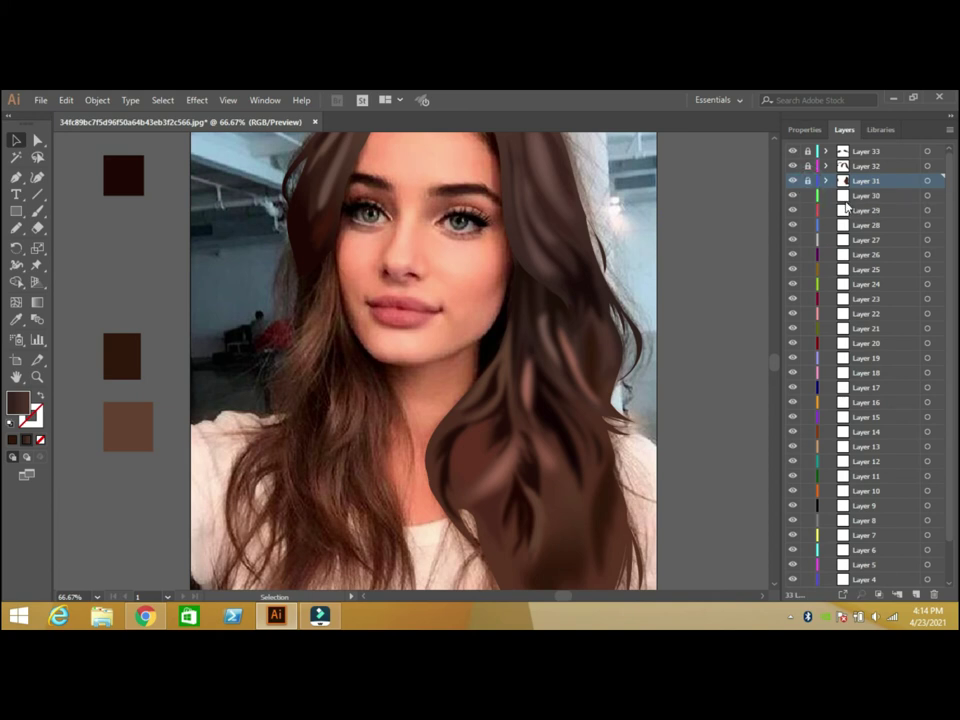
On Layer 30, pencil a long strand outline down the left hair from the cheek
{"action": "left_click", "coordinate": [858, 196]}
{"action": "key", "text": "n"}
{"action": "left_click_drag", "start_coordinate": [342, 228], "coordinate": [341, 245]}
{"action": "mouse_move", "coordinate": [352, 316]}
{"action": "left_mouse_down"}
{"action": "mouse_move", "coordinate": [406, 434]}
{"action": "mouse_move", "coordinate": [392, 413]}
{"action": "mouse_move", "coordinate": [405, 487]}
{"action": "left_mouse_up"}
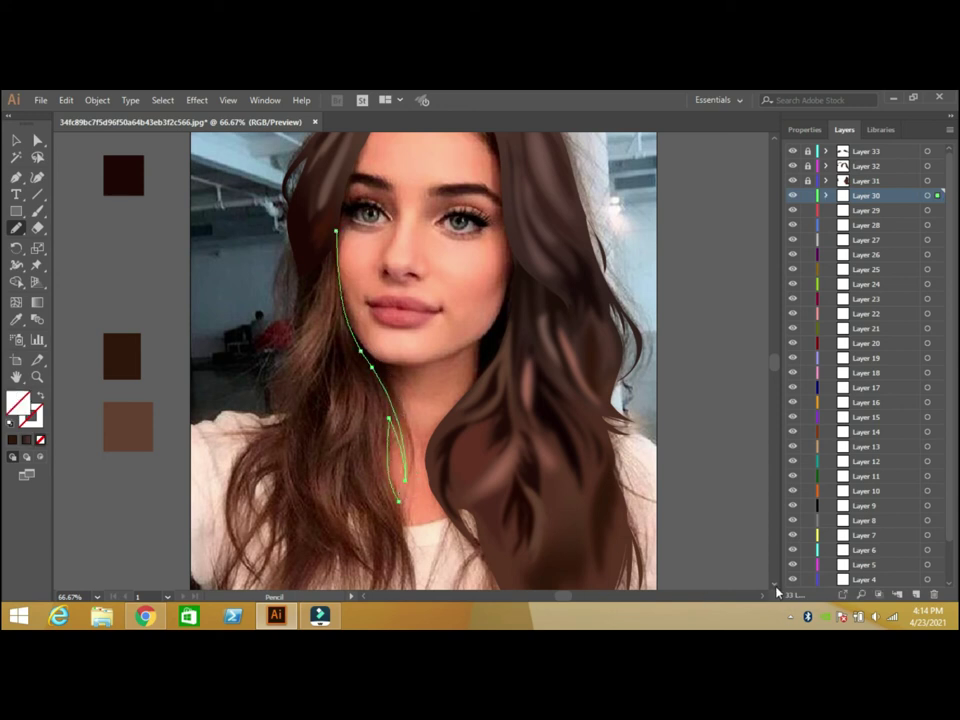
{"action": "scroll", "coordinate": [642, 503], "scroll_direction": "down", "scroll_amount": 3}
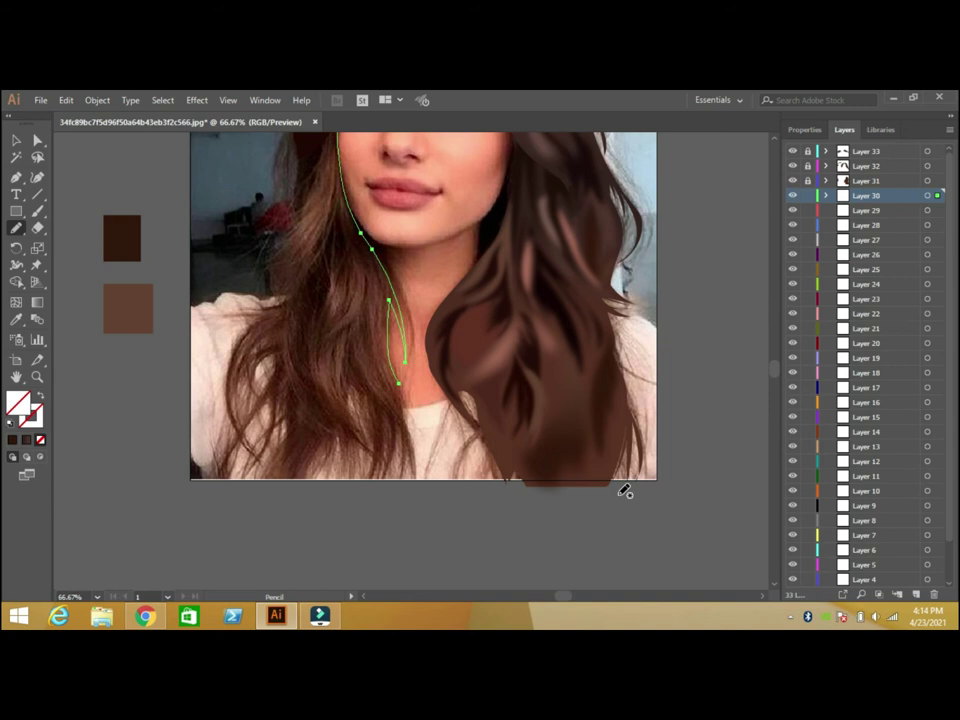
{"action": "left_click_drag", "start_coordinate": [401, 383], "coordinate": [410, 432]}
{"action": "left_click_drag", "start_coordinate": [382, 389], "coordinate": [351, 336]}
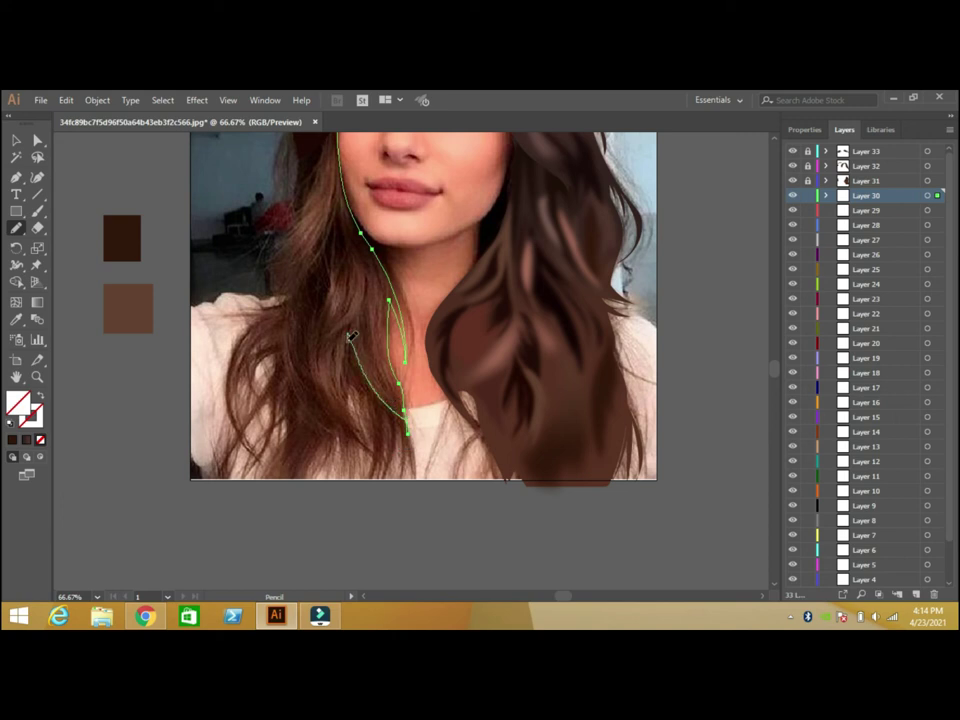
{"action": "left_click_drag", "start_coordinate": [317, 371], "coordinate": [331, 284]}
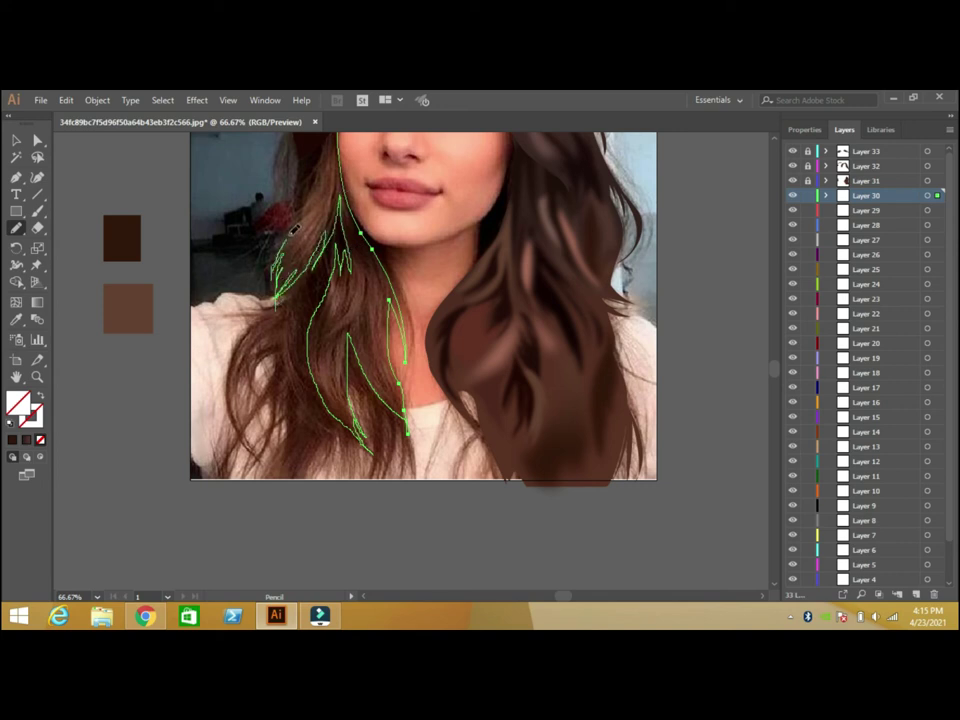
{"action": "left_click_drag", "start_coordinate": [303, 200], "coordinate": [318, 142]}
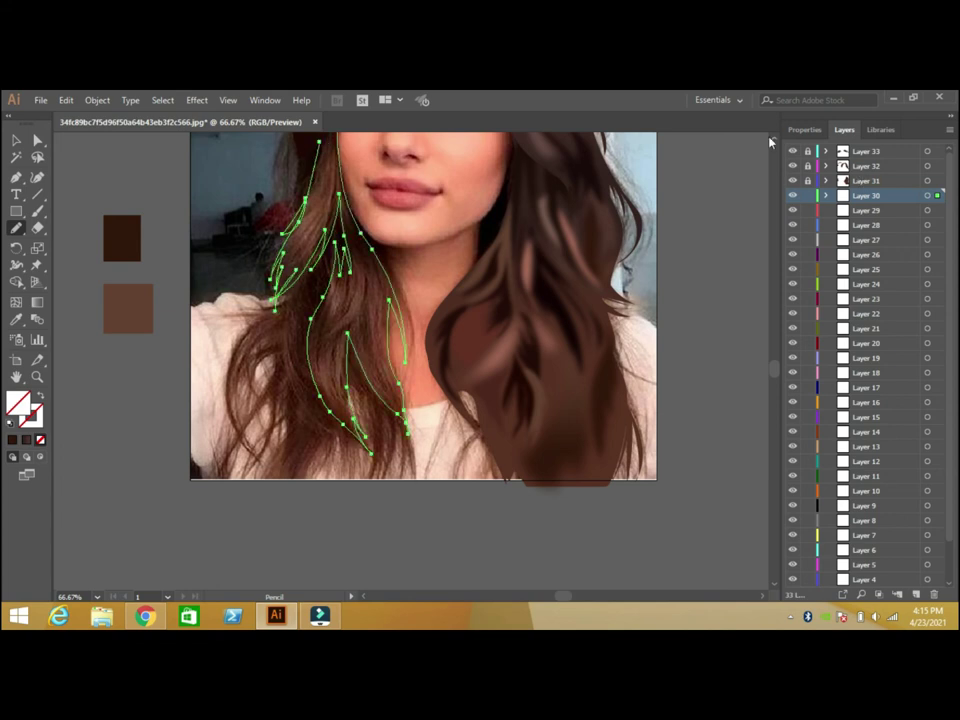
{"action": "scroll", "coordinate": [405, 270], "scroll_direction": "up", "scroll_amount": 3}
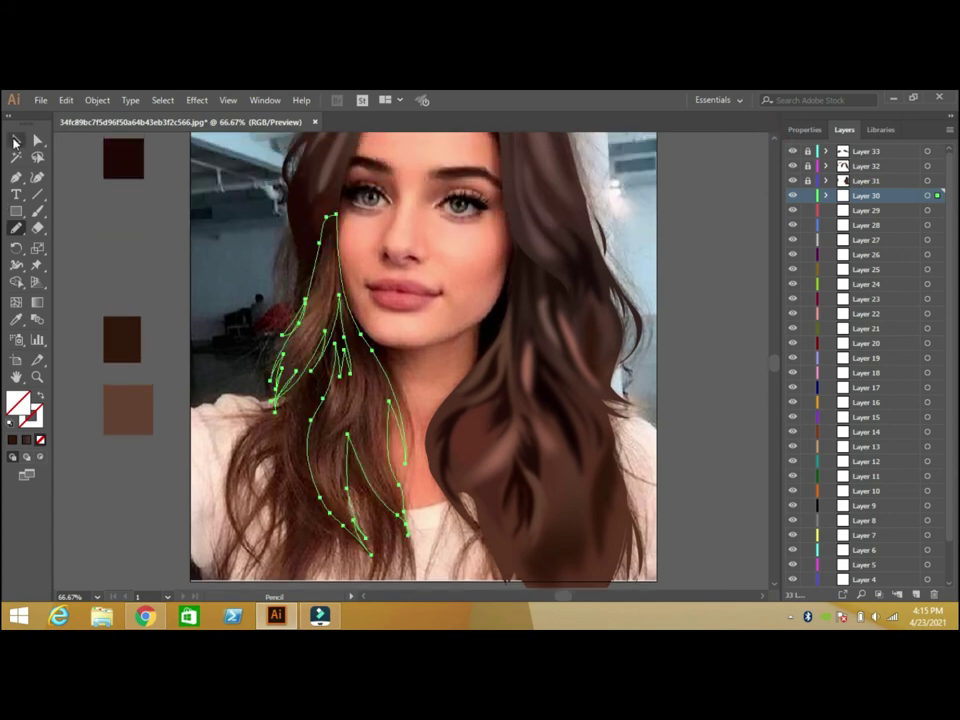
Draw a small strand shape near the chin and fill it dark brown
{"action": "key", "text": "v"}
{"action": "left_click", "coordinate": [16, 228]}
{"action": "key", "text": "ctrl+shift+a"}
{"action": "left_click_drag", "start_coordinate": [363, 360], "coordinate": [345, 312]}
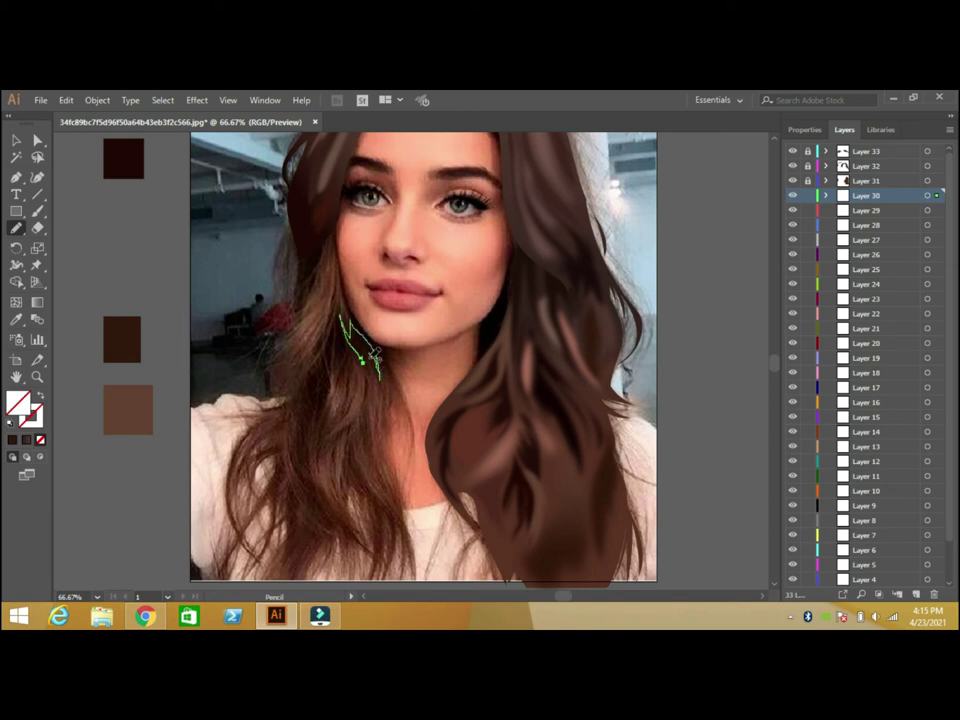
{"action": "key", "text": "i"}
{"action": "left_click", "coordinate": [122, 340]}
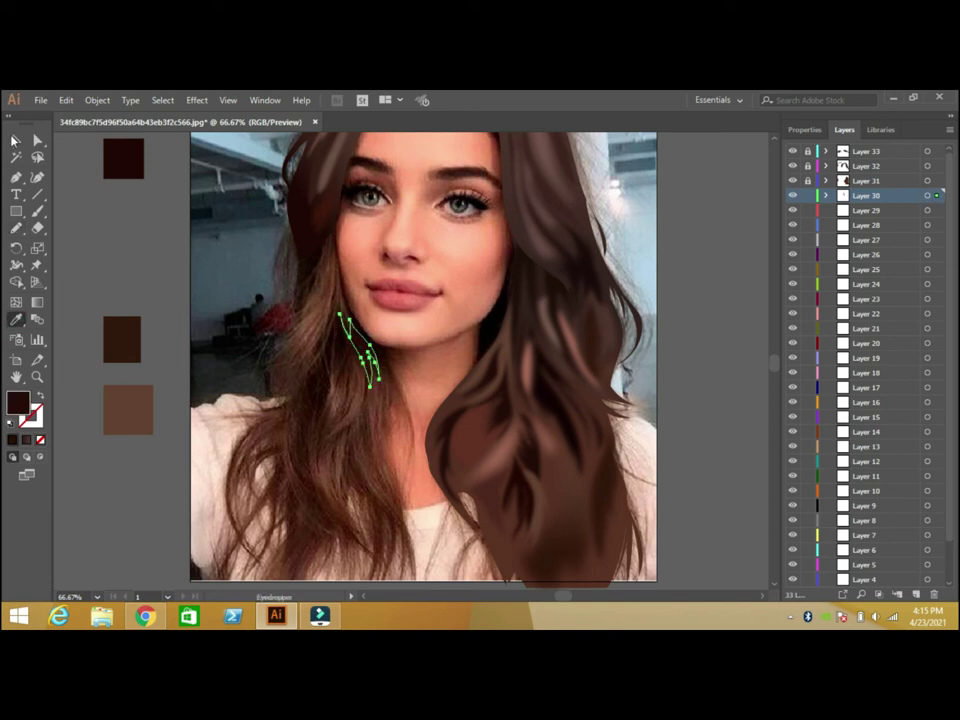
{"action": "key", "text": "v"}
Outline a strand beside the left cheek, then delete the selected outlines
{"action": "left_click", "coordinate": [16, 228]}
{"action": "mouse_move", "coordinate": [336, 264]}
{"action": "left_mouse_down"}
{"action": "mouse_move", "coordinate": [306, 362]}
{"action": "mouse_move", "coordinate": [334, 256]}
{"action": "left_mouse_up"}
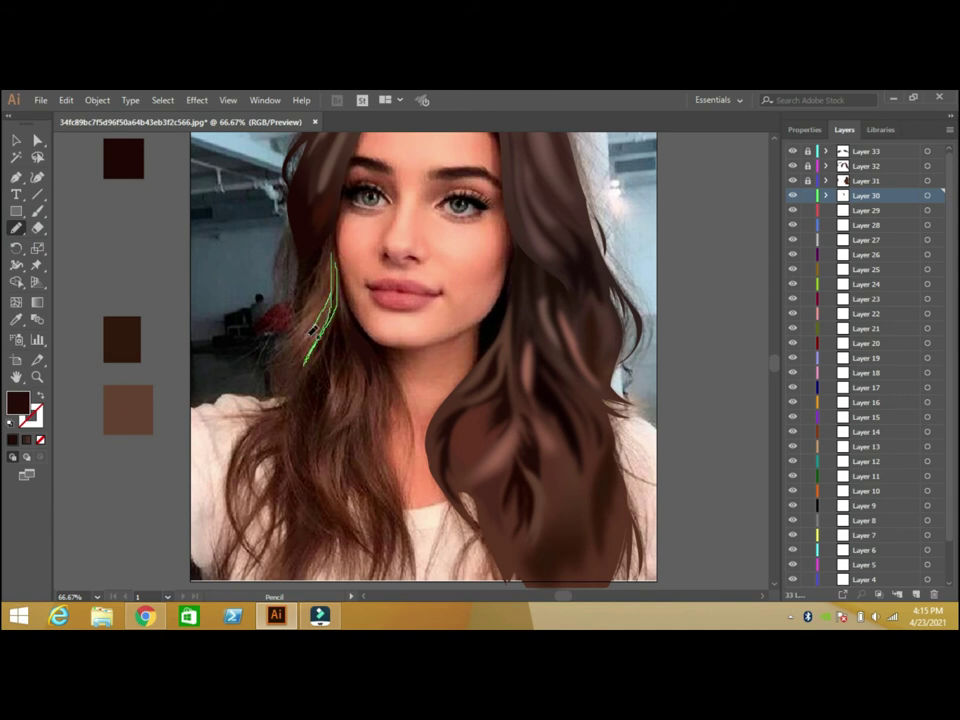
{"action": "left_click_drag", "start_coordinate": [327, 303], "coordinate": [335, 237]}
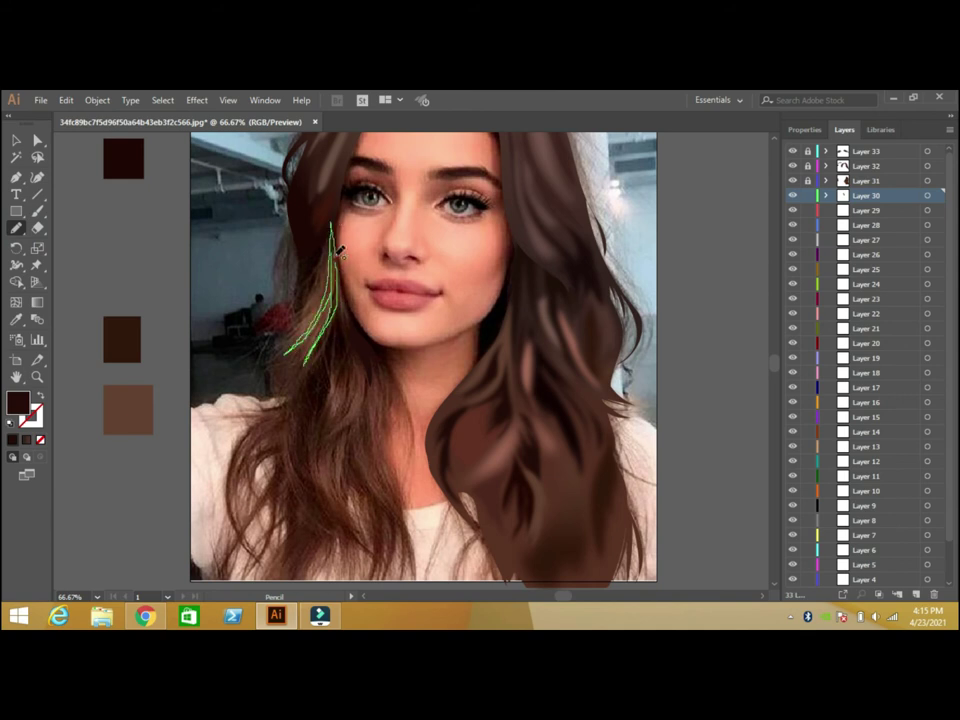
{"action": "key", "text": "Delete"}
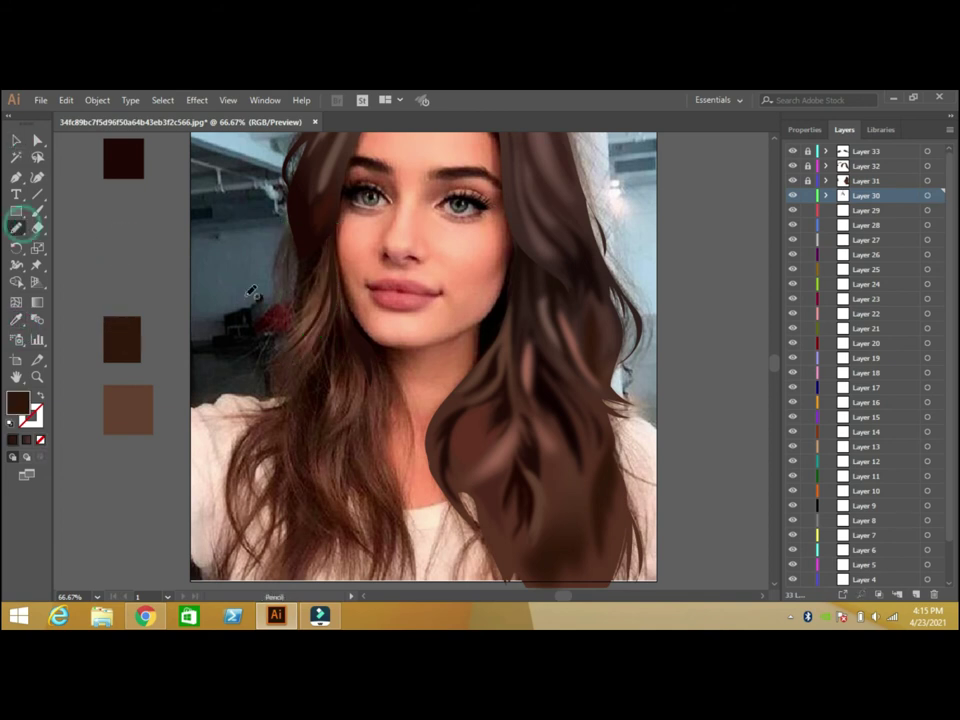
Draw a strand on the left hair, sample hair brown, then set a new fill colour
{"action": "mouse_move", "coordinate": [291, 348]}
{"action": "left_mouse_down"}
{"action": "mouse_move", "coordinate": [316, 312]}
{"action": "mouse_move", "coordinate": [292, 346]}
{"action": "left_mouse_up"}
{"action": "key", "text": "i"}
{"action": "left_click", "coordinate": [311, 330]}
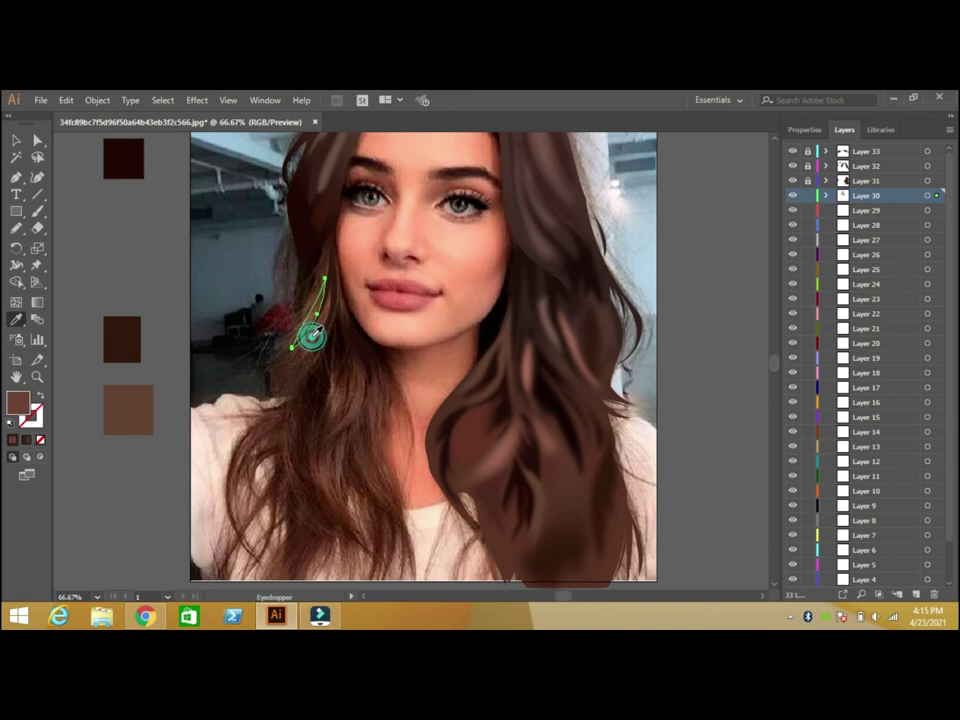
{"action": "double_click", "coordinate": [19, 404]}
{"action": "left_click", "coordinate": [551, 298]}
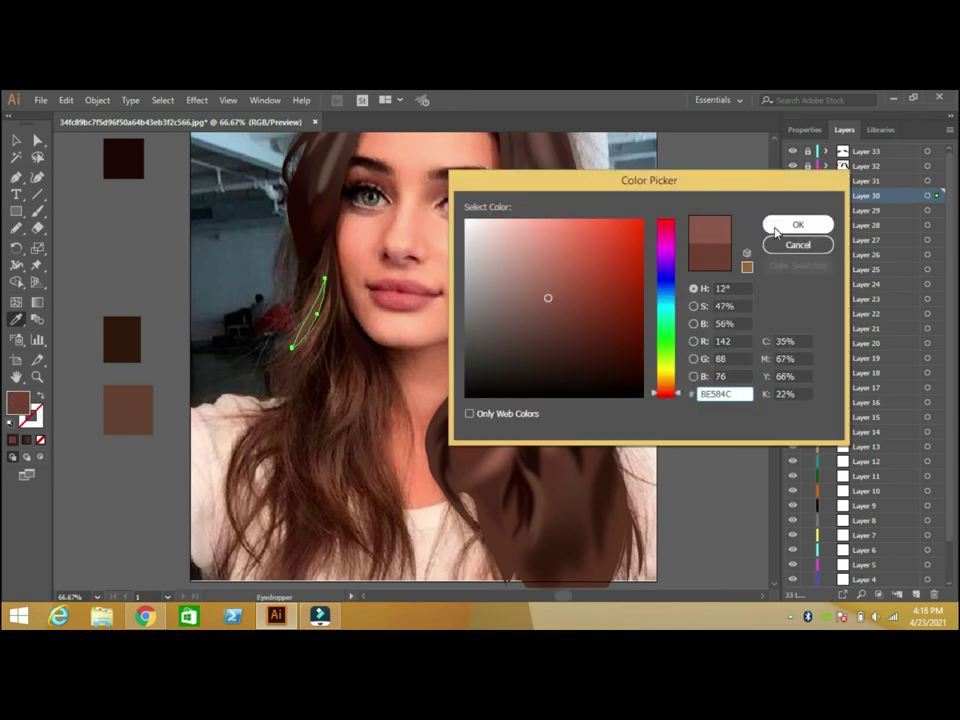
{"action": "left_click", "coordinate": [797, 224]}
Draw another strand beside the first and a short dark-brown strand lower down
{"action": "key", "text": "n"}
{"action": "mouse_move", "coordinate": [324, 321]}
{"action": "left_mouse_down"}
{"action": "mouse_move", "coordinate": [304, 352]}
{"action": "mouse_move", "coordinate": [309, 337]}
{"action": "left_mouse_up"}
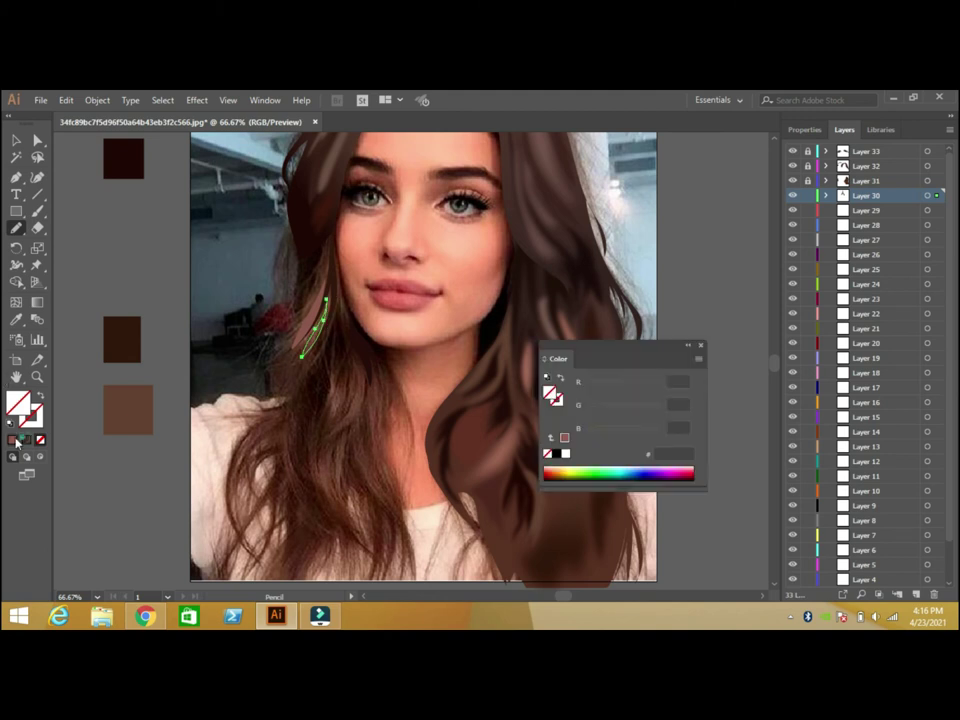
{"action": "key", "text": "ctrl+a"}
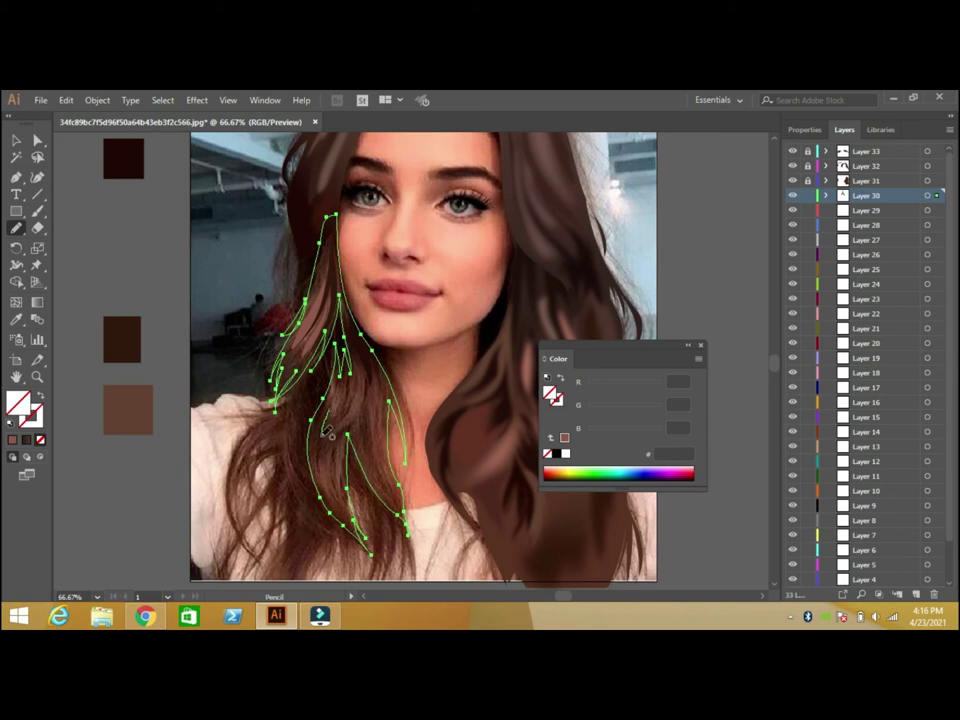
{"action": "key", "text": "ctrl+shift+a"}
{"action": "left_click_drag", "start_coordinate": [318, 471], "coordinate": [326, 411]}
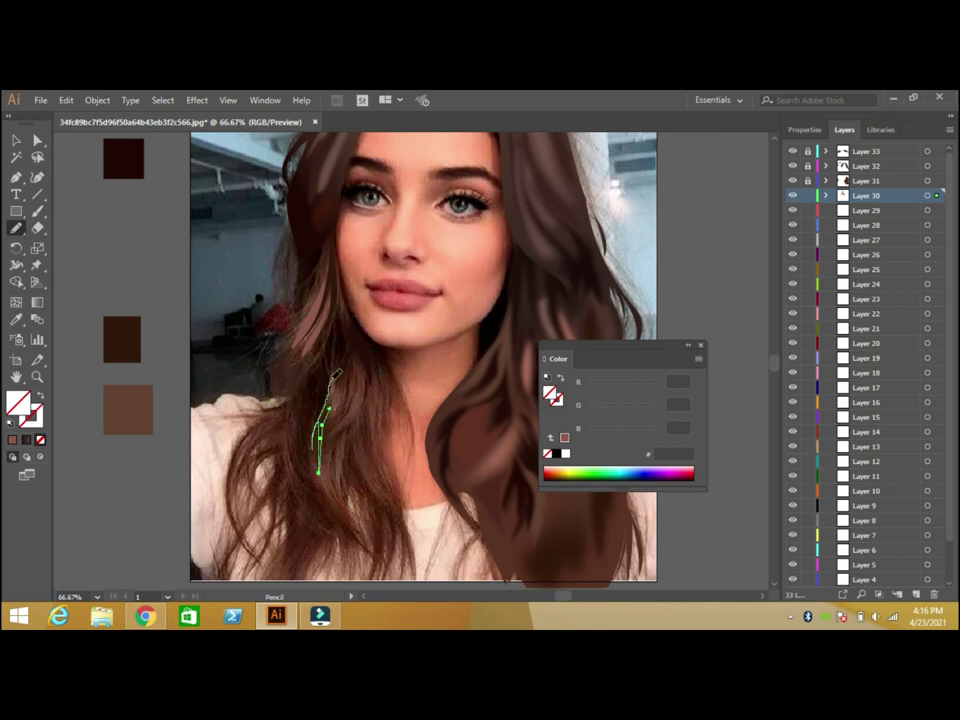
{"action": "key", "text": "i"}
{"action": "left_click", "coordinate": [121, 338]}
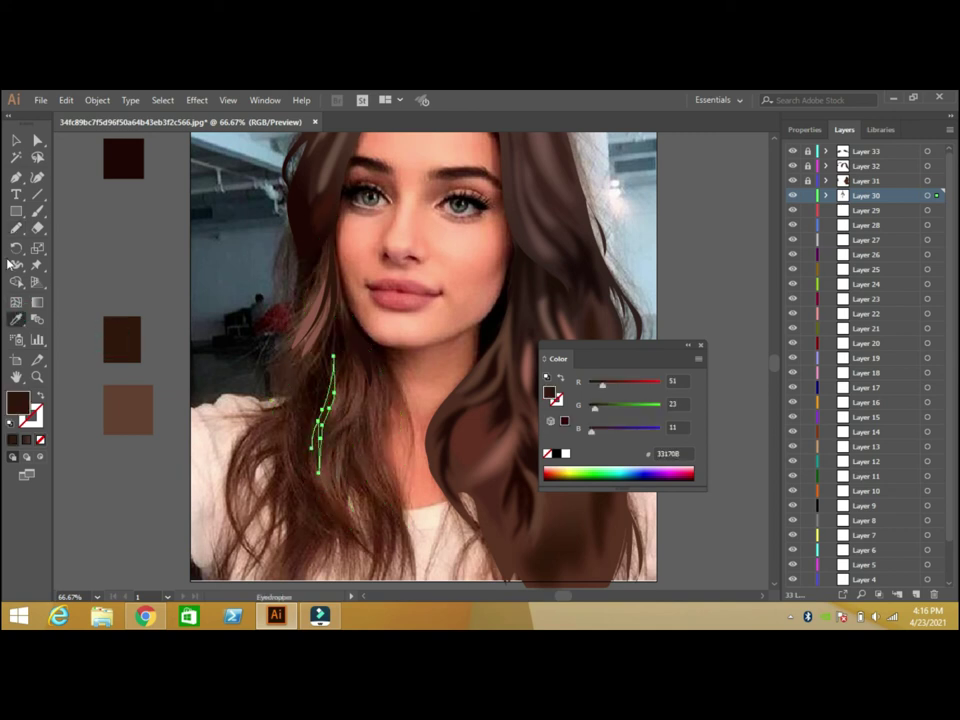
Draw another short strand shape and fill it dark brown
{"action": "left_click_drag", "start_coordinate": [343, 415], "coordinate": [349, 356]}
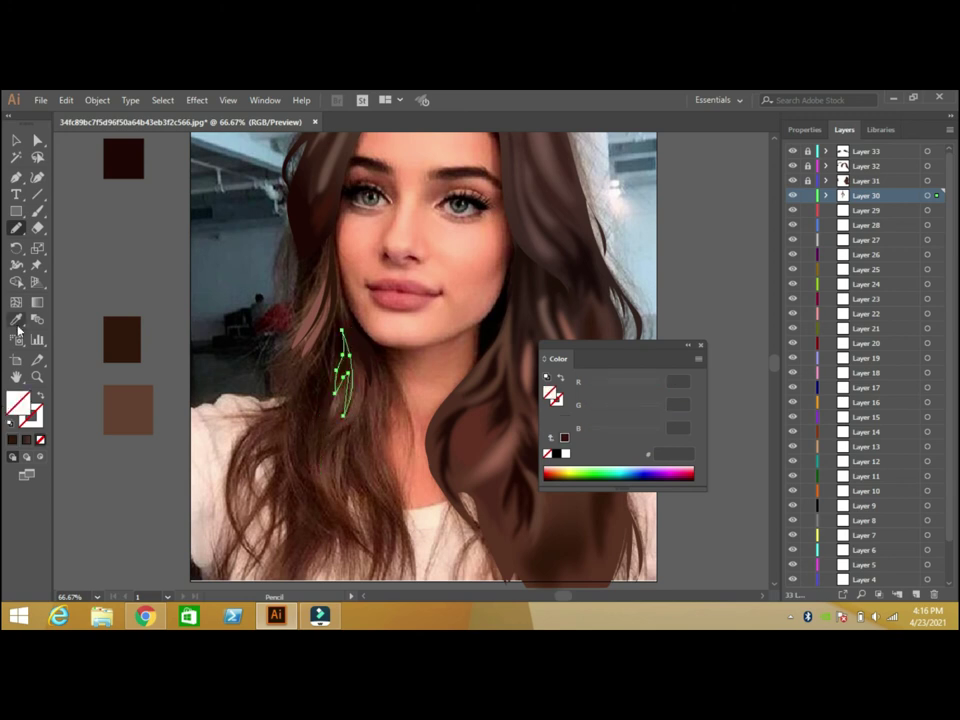
{"action": "key", "text": "i"}
{"action": "left_click", "coordinate": [123, 158]}
{"action": "left_click", "coordinate": [16, 140]}
{"action": "key", "text": "ctrl+shift+a"}
{"action": "left_click", "coordinate": [16, 229]}
Draw a strand in the lower hair and fill it with sampled dark brown
{"action": "mouse_move", "coordinate": [364, 376]}
{"action": "left_mouse_down"}
{"action": "mouse_move", "coordinate": [367, 400]}
{"action": "mouse_move", "coordinate": [327, 447]}
{"action": "mouse_move", "coordinate": [375, 457]}
{"action": "left_mouse_up"}
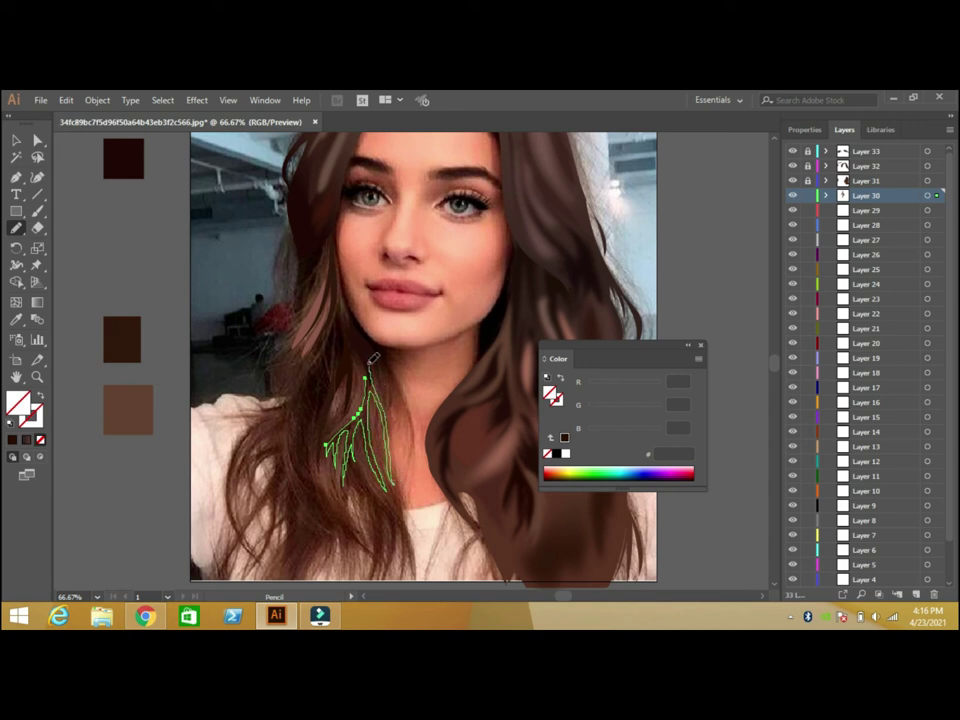
{"action": "left_click", "coordinate": [548, 478]}
{"action": "left_click", "coordinate": [699, 345]}
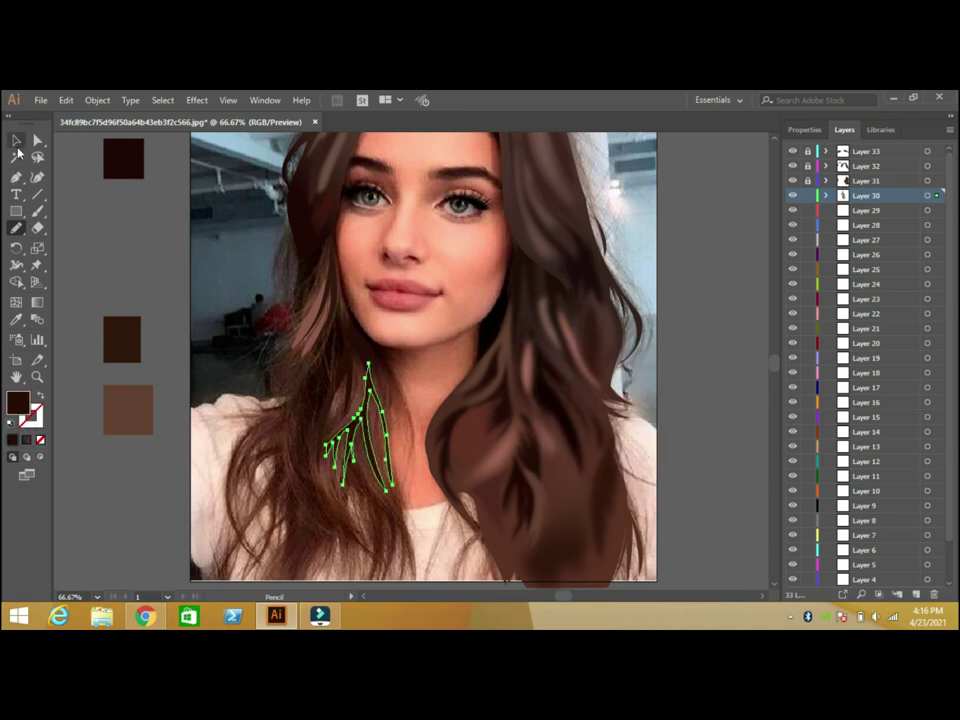
{"action": "left_click", "coordinate": [40, 439]}
{"action": "key", "text": "i"}
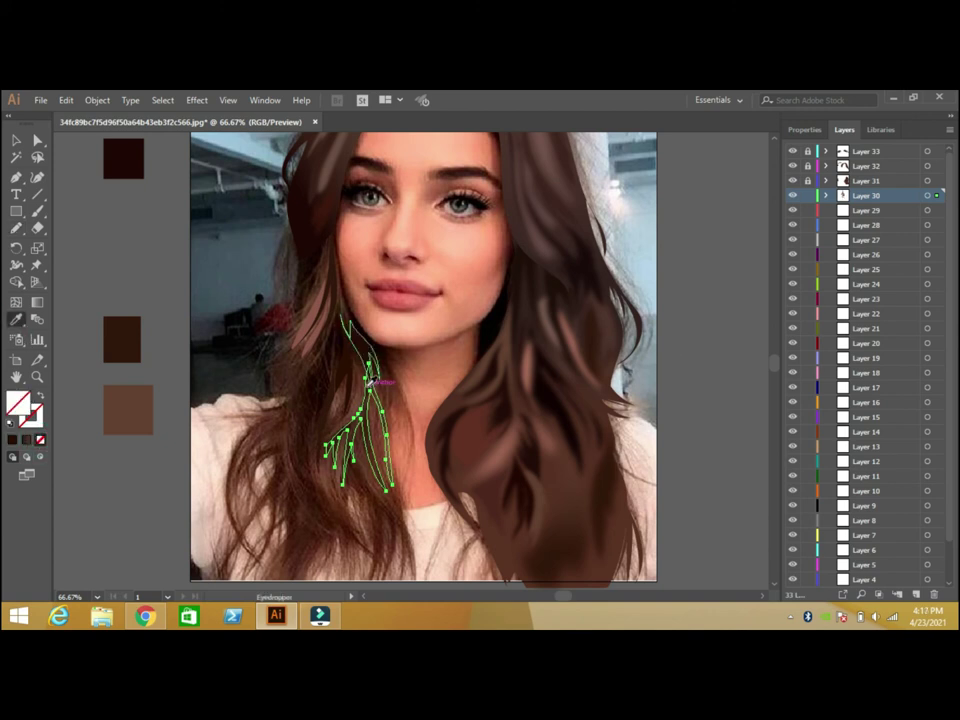
{"action": "left_click", "coordinate": [363, 470]}
Fill a reference rectangle with sampled brown and add a reddish-brown swatch above it
{"action": "key", "text": "v"}
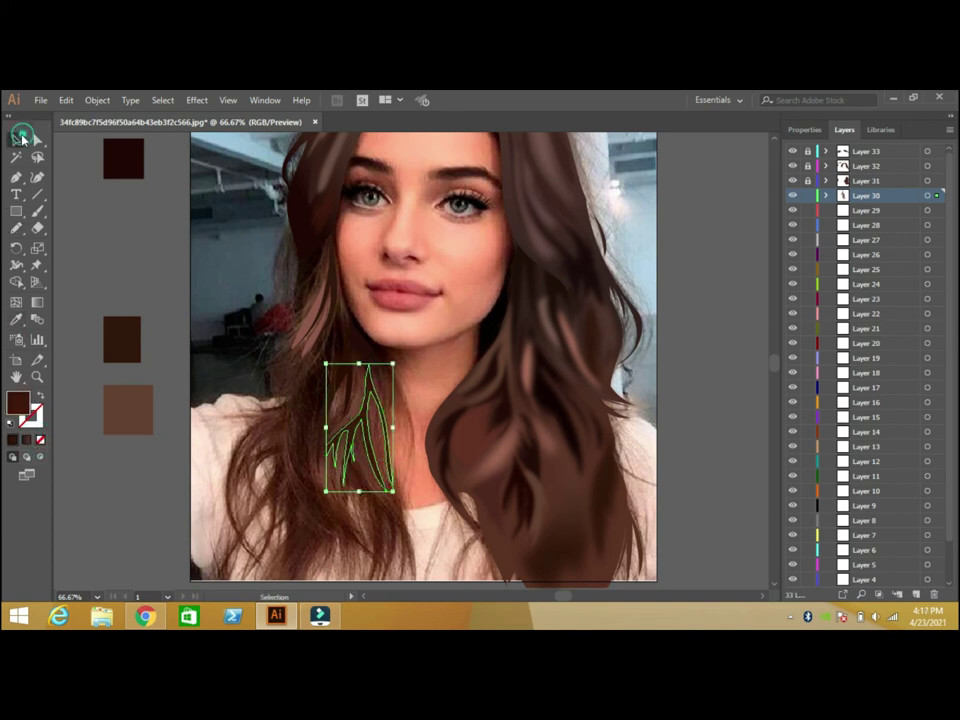
{"action": "left_click", "coordinate": [98, 264]}
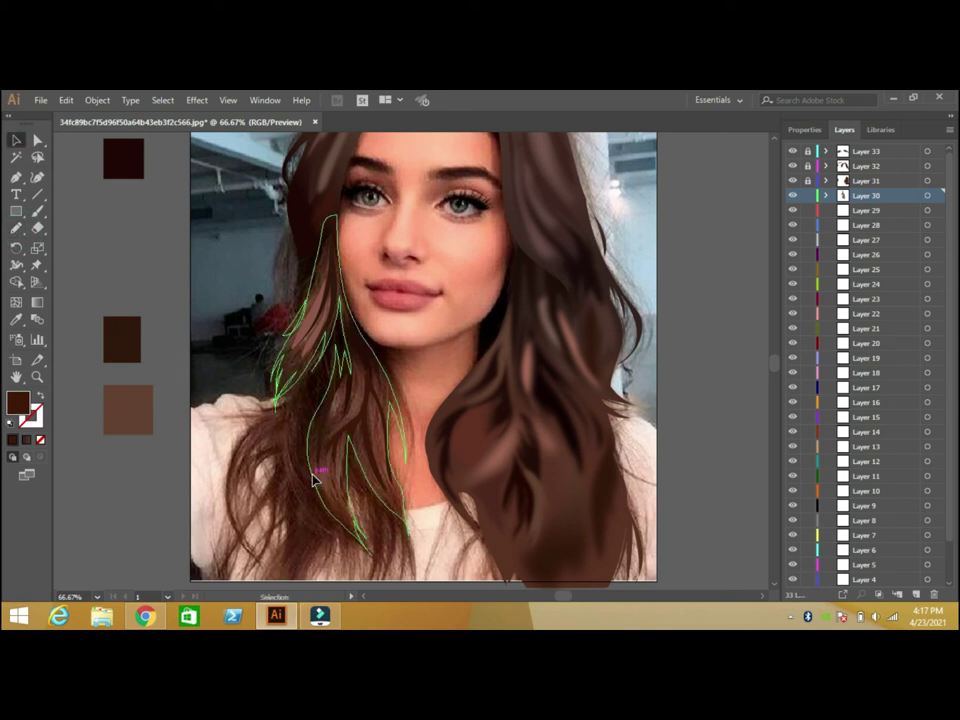
{"action": "left_click_drag", "start_coordinate": [92, 231], "coordinate": [150, 292]}
{"action": "key", "text": "i"}
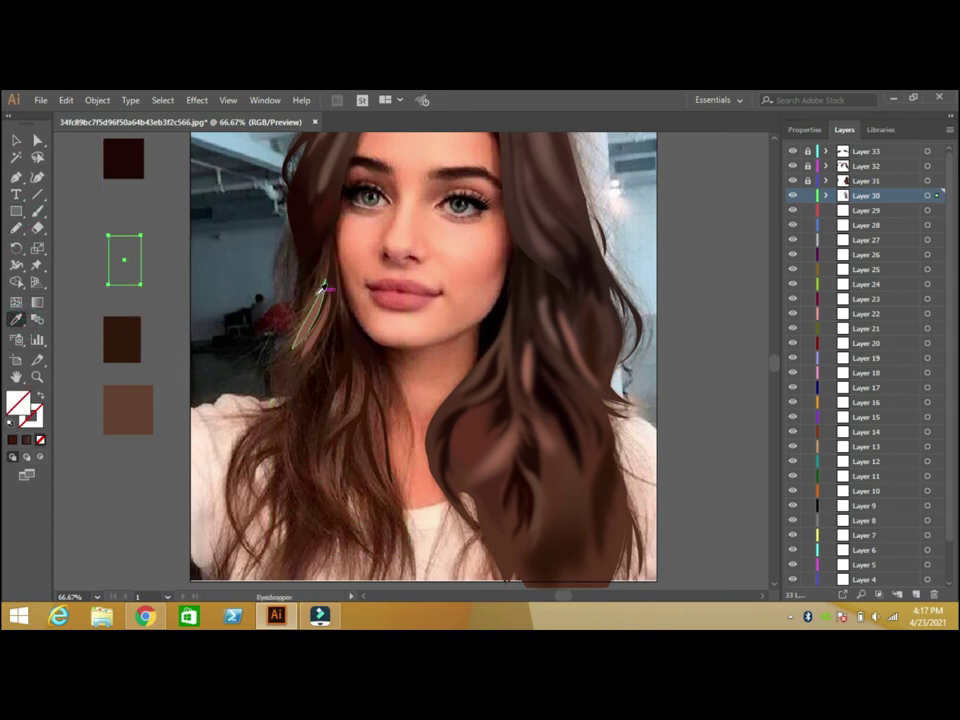
{"action": "left_click", "coordinate": [318, 295]}
{"action": "key", "text": "m"}
{"action": "left_click_drag", "start_coordinate": [107, 195], "coordinate": [141, 222]}
{"action": "left_click", "coordinate": [350, 500]}
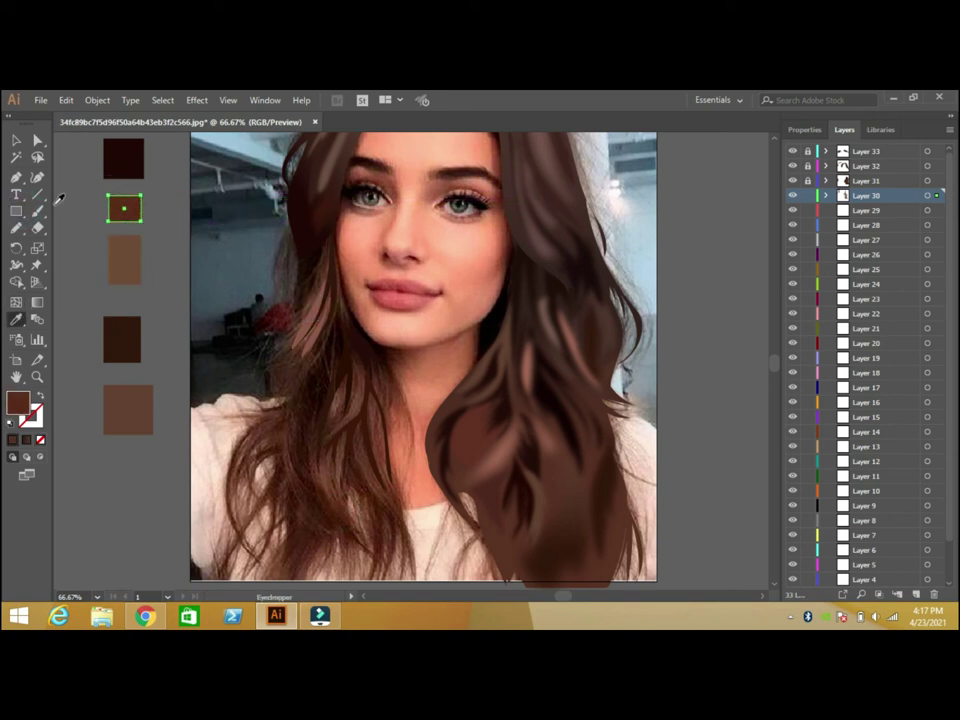
Give the left hair shape a linear gradient fill, checking the reference swatch colour
{"action": "key", "text": "v"}
{"action": "left_click", "coordinate": [288, 356]}
{"action": "key", "text": "ctrl+F9"}
{"action": "left_click", "coordinate": [122, 257]}
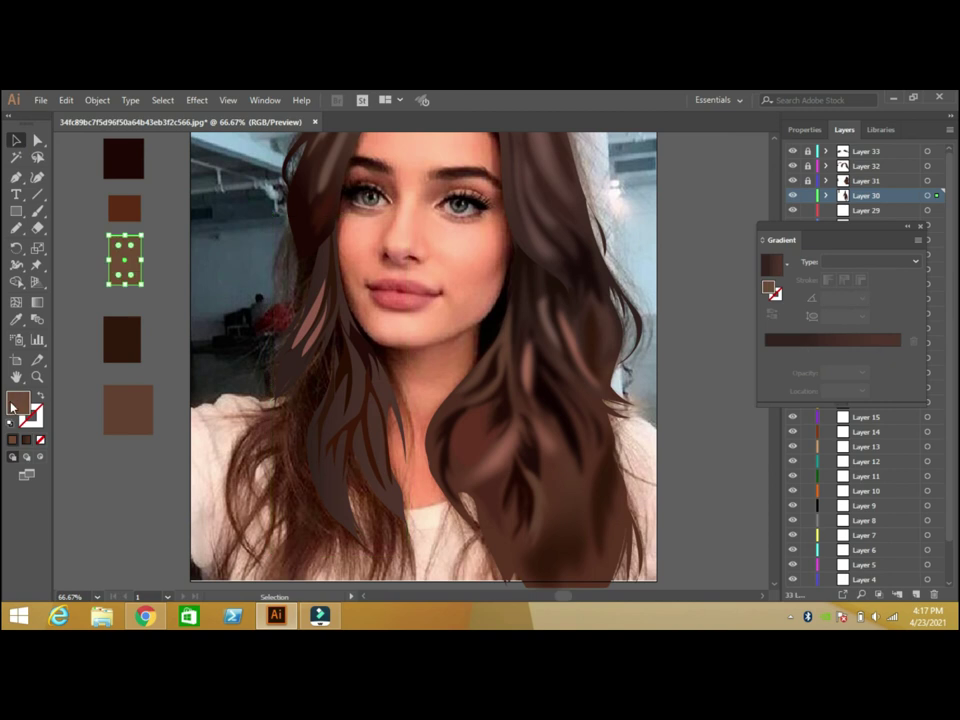
{"action": "double_click", "coordinate": [18, 402]}
{"action": "left_click", "coordinate": [796, 245]}
{"action": "left_click", "coordinate": [328, 279]}
{"action": "left_click", "coordinate": [836, 342]}
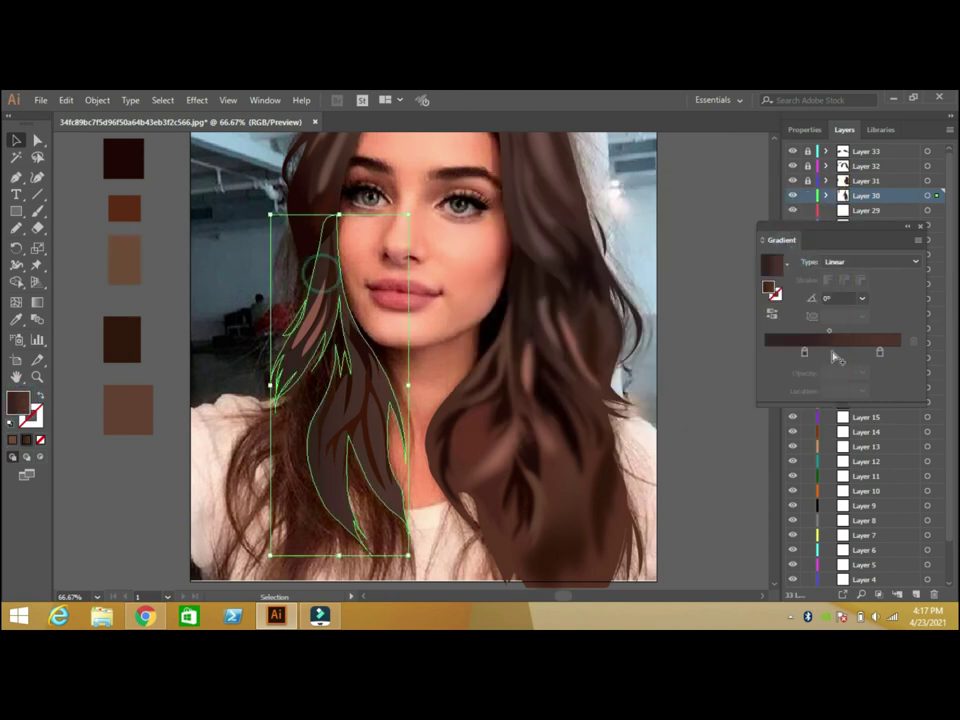
{"action": "double_click", "coordinate": [18, 402]}
{"action": "left_click", "coordinate": [796, 223]}
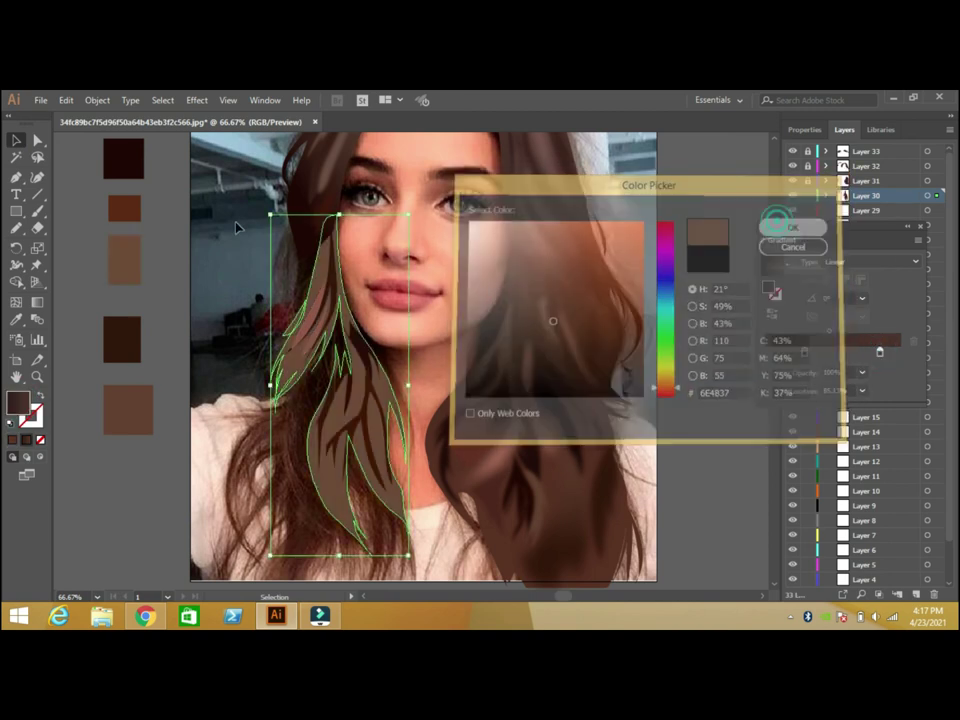
Reapply the linear gradient to the hair and set its left stop to brown
{"action": "left_click", "coordinate": [124, 212]}
{"action": "double_click", "coordinate": [18, 402]}
{"action": "left_click", "coordinate": [816, 250]}
{"action": "left_click", "coordinate": [385, 387]}
{"action": "left_click", "coordinate": [804, 353]}
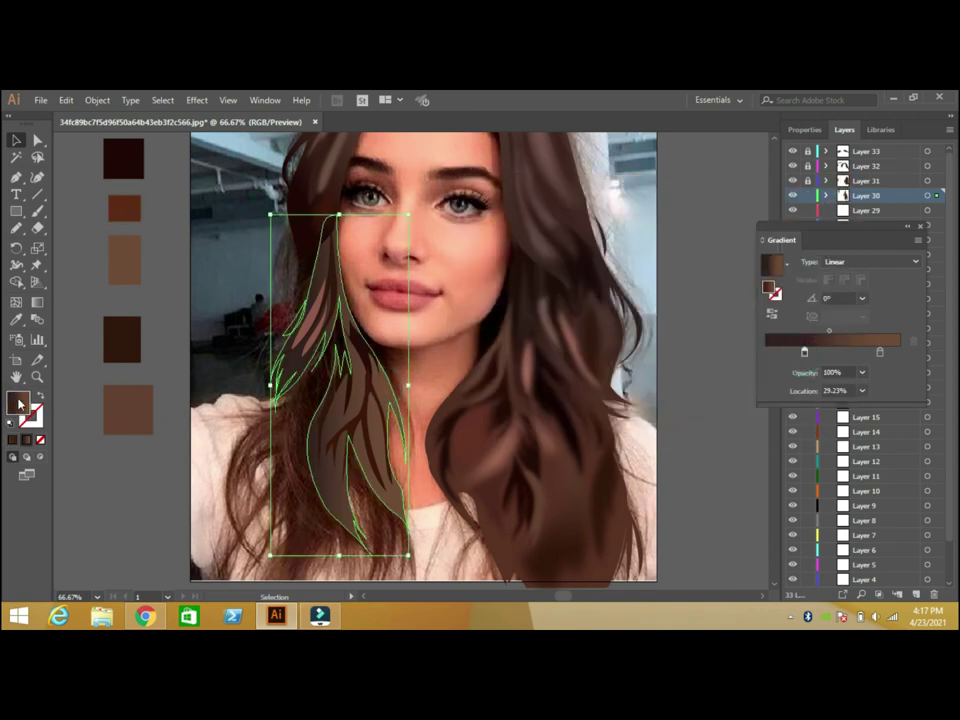
{"action": "double_click", "coordinate": [18, 402]}
{"action": "left_click", "coordinate": [815, 223]}
Set the gradient angle to 90° and move the dark stop to about 26%
{"action": "left_click", "coordinate": [862, 298]}
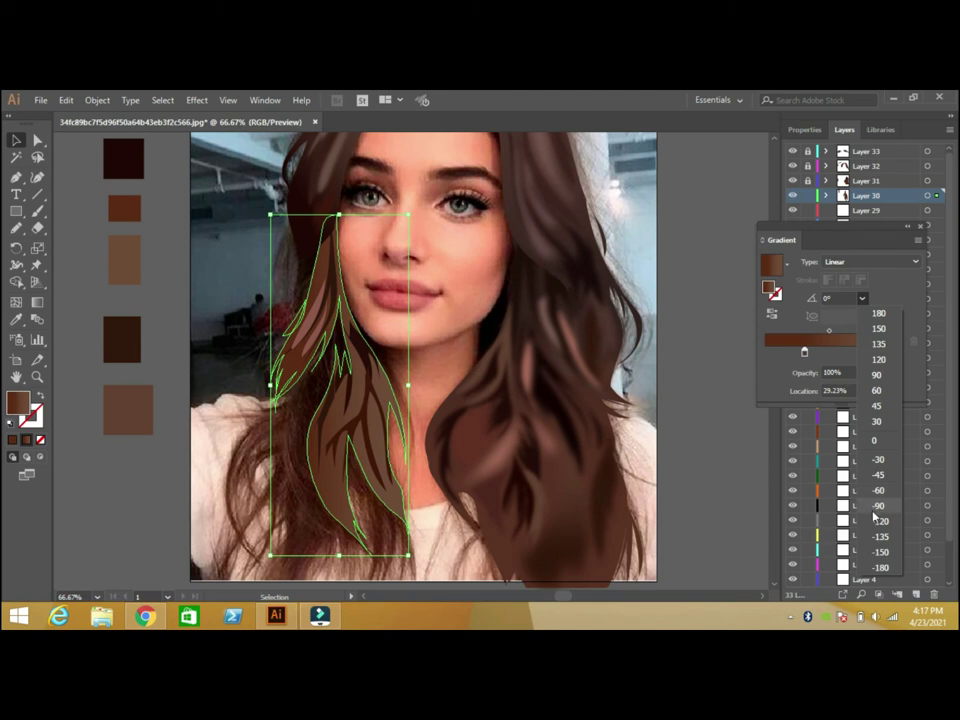
{"action": "left_click", "coordinate": [876, 506]}
{"action": "left_click", "coordinate": [862, 298]}
{"action": "left_click", "coordinate": [880, 375]}
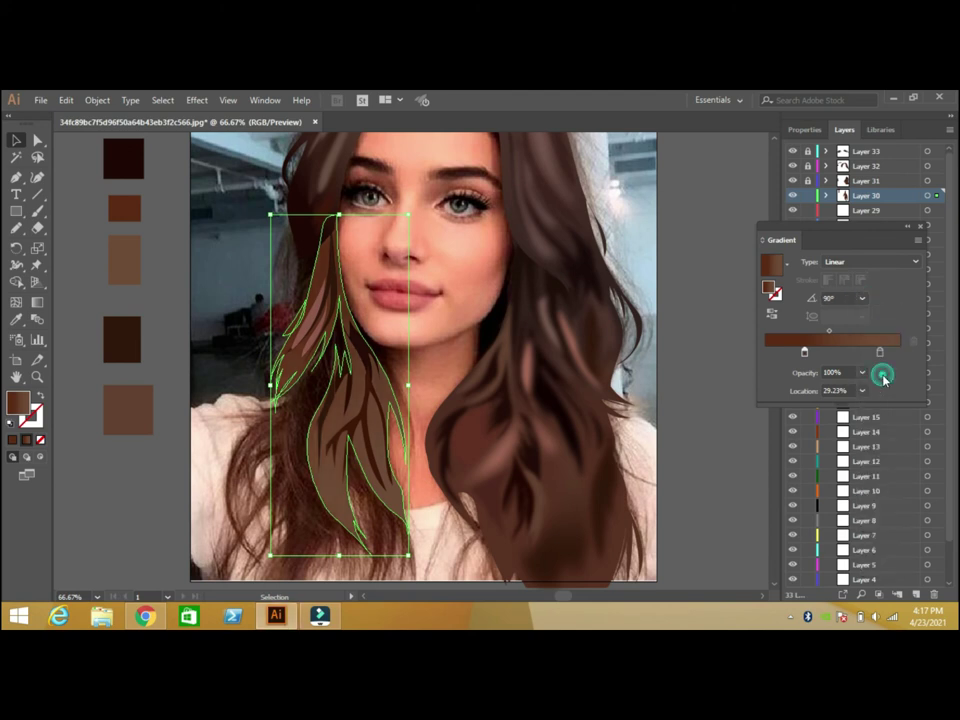
{"action": "left_click_drag", "start_coordinate": [804, 352], "coordinate": [778, 354]}
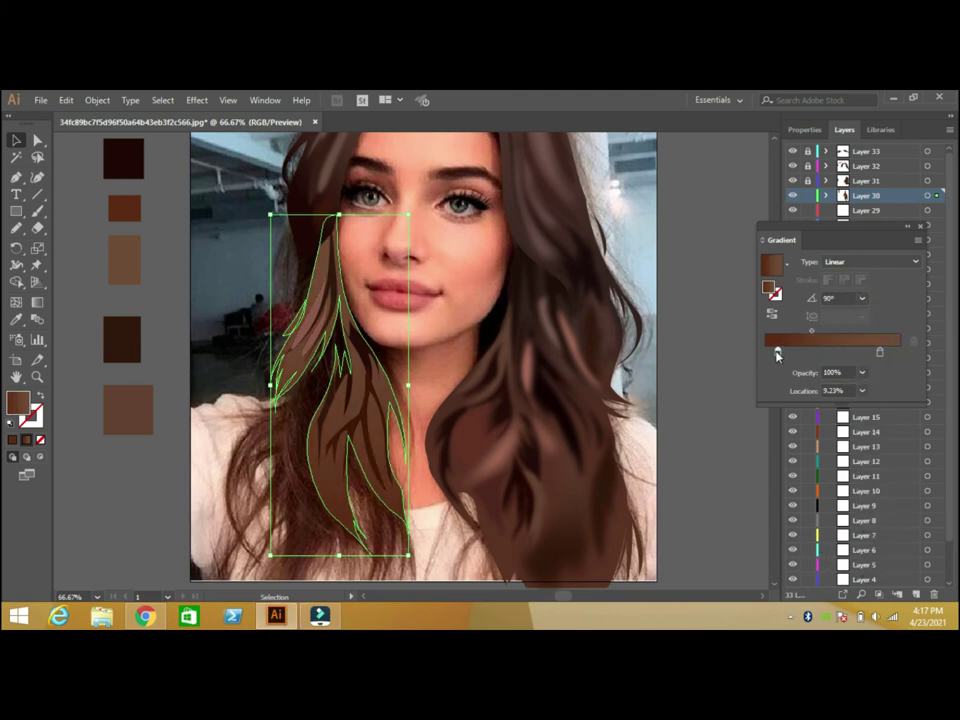
{"action": "left_click_drag", "start_coordinate": [811, 334], "coordinate": [788, 355]}
{"action": "left_click", "coordinate": [918, 228]}
{"action": "left_click", "coordinate": [728, 223]}
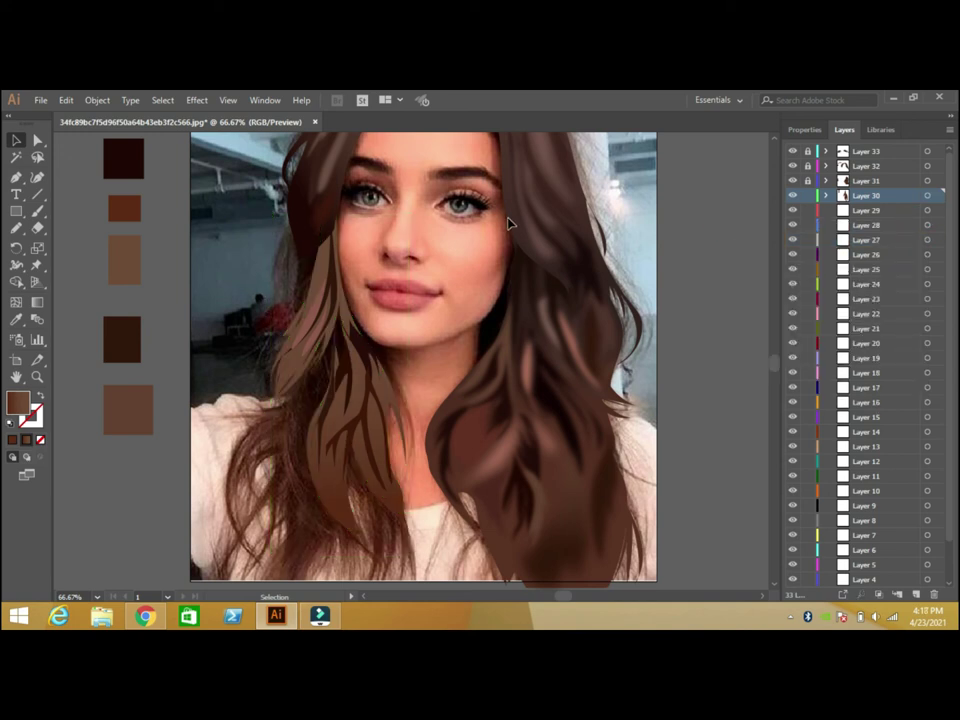
On Layer 29, trace two freehand strand shapes over the lower left hair
{"action": "left_click", "coordinate": [808, 210]}
{"action": "left_click", "coordinate": [16, 228]}
{"action": "left_click_drag", "start_coordinate": [305, 368], "coordinate": [314, 486]}
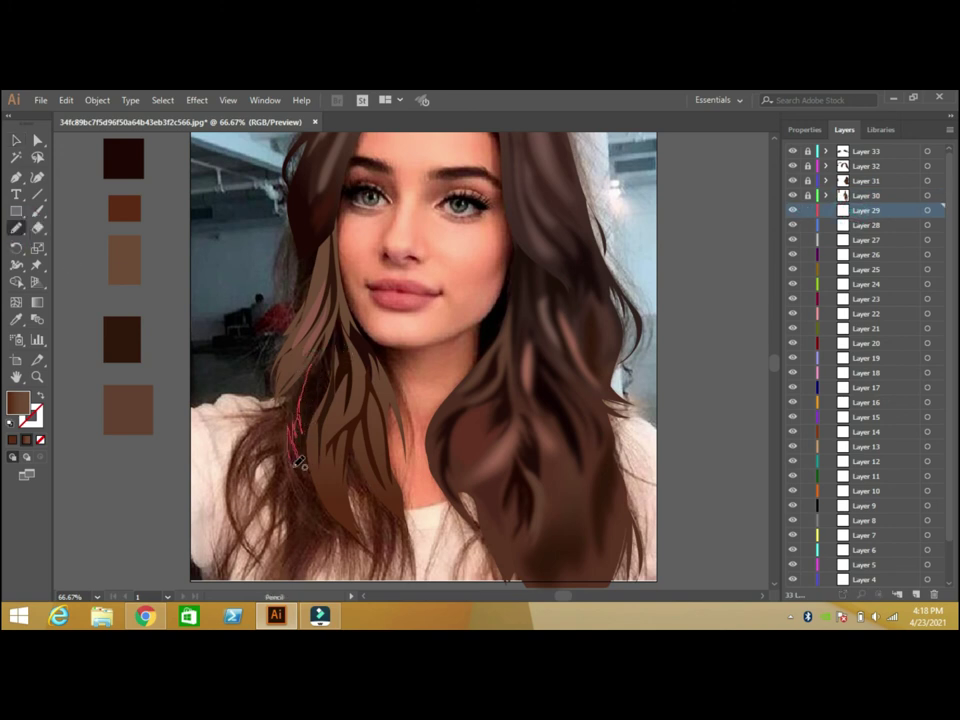
{"action": "left_click_drag", "start_coordinate": [313, 485], "coordinate": [349, 455]}
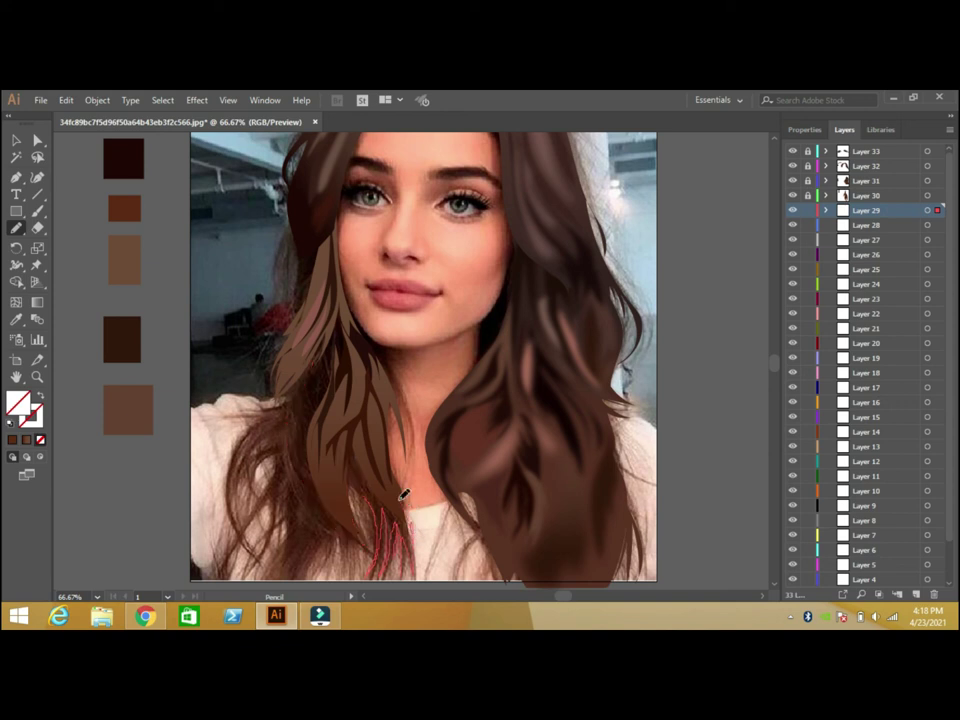
{"action": "left_click_drag", "start_coordinate": [396, 497], "coordinate": [350, 310]}
Fill the strands with sampled dark brown, lock Layer 29 and select Layer 28
{"action": "key", "text": "i"}
{"action": "left_click", "coordinate": [311, 407]}
{"action": "left_click", "coordinate": [16, 140]}
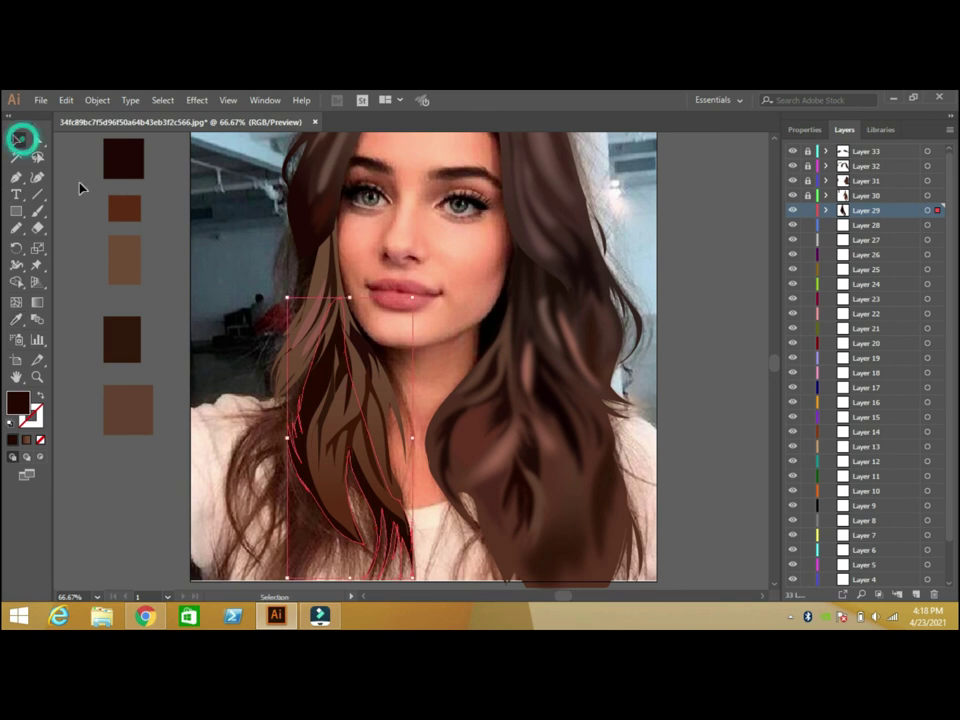
{"action": "left_click", "coordinate": [748, 206]}
{"action": "left_click", "coordinate": [808, 210]}
Trace strands along the outer edge and hair ends, filled dark brown
{"action": "left_click", "coordinate": [16, 228]}
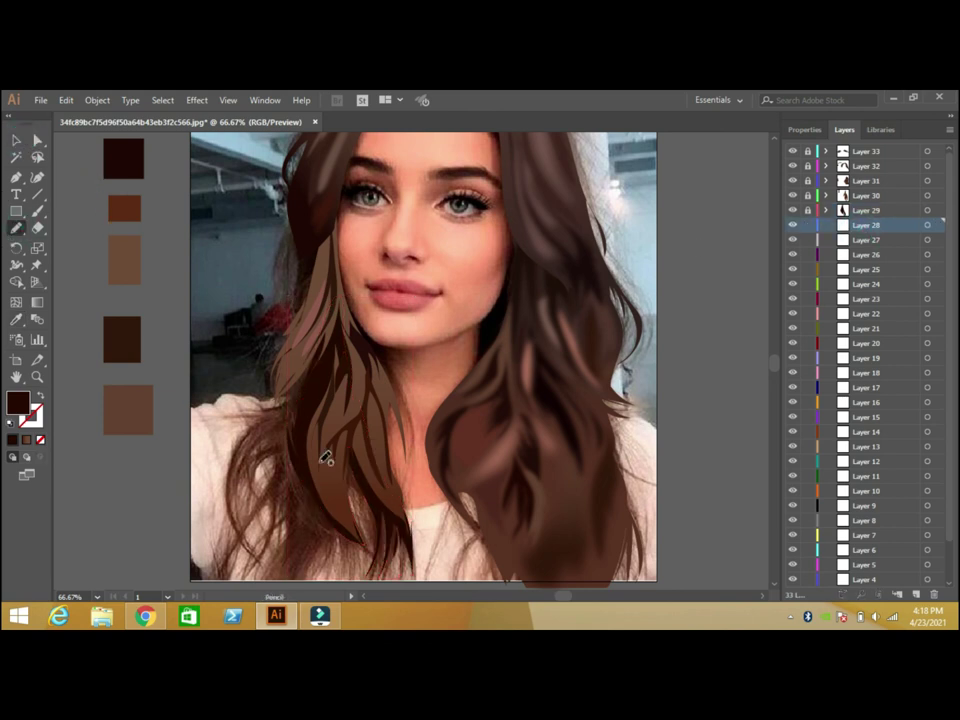
{"action": "left_click_drag", "start_coordinate": [308, 376], "coordinate": [229, 500]}
{"action": "left_click_drag", "start_coordinate": [257, 548], "coordinate": [257, 548]}
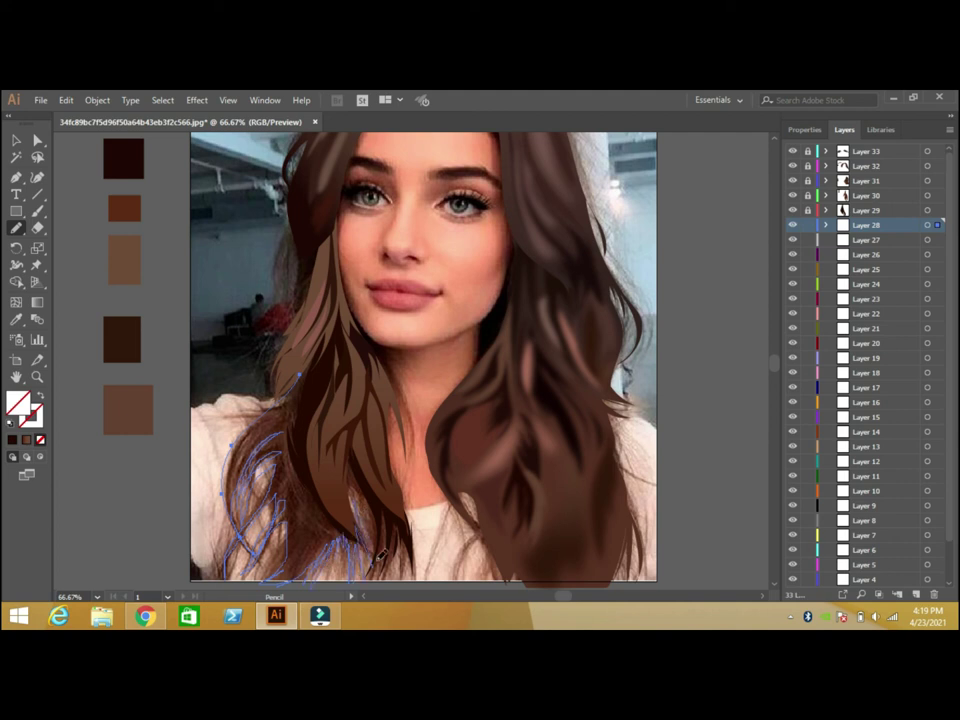
{"action": "mouse_move", "coordinate": [375, 501]}
{"action": "left_mouse_down"}
{"action": "mouse_move", "coordinate": [398, 543]}
{"action": "mouse_move", "coordinate": [333, 330]}
{"action": "left_mouse_up"}
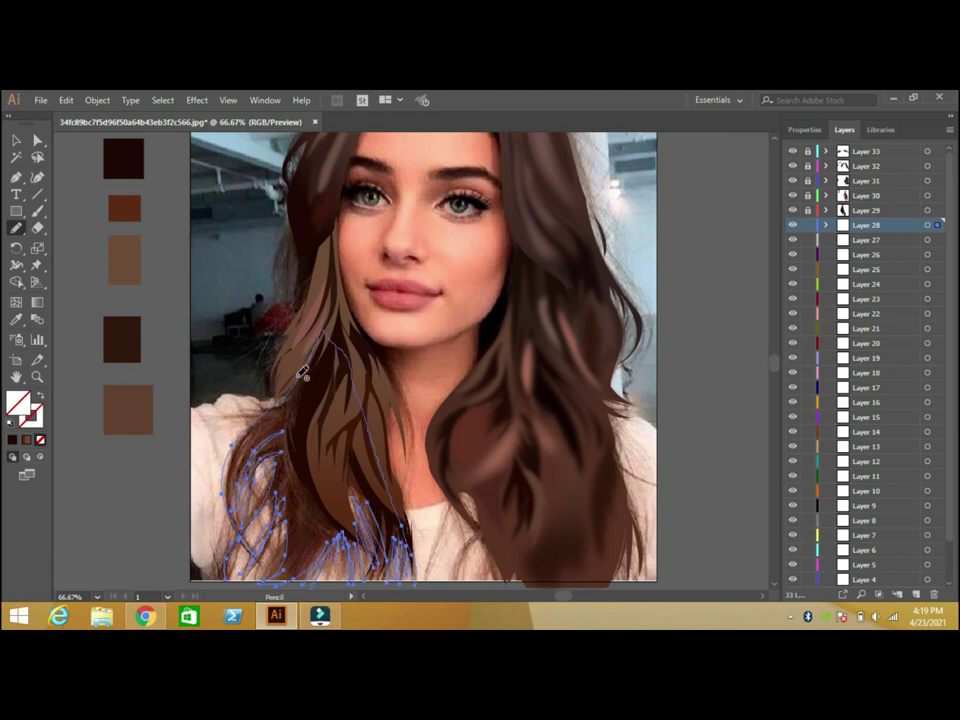
{"action": "key", "text": "i"}
{"action": "left_click", "coordinate": [271, 417]}
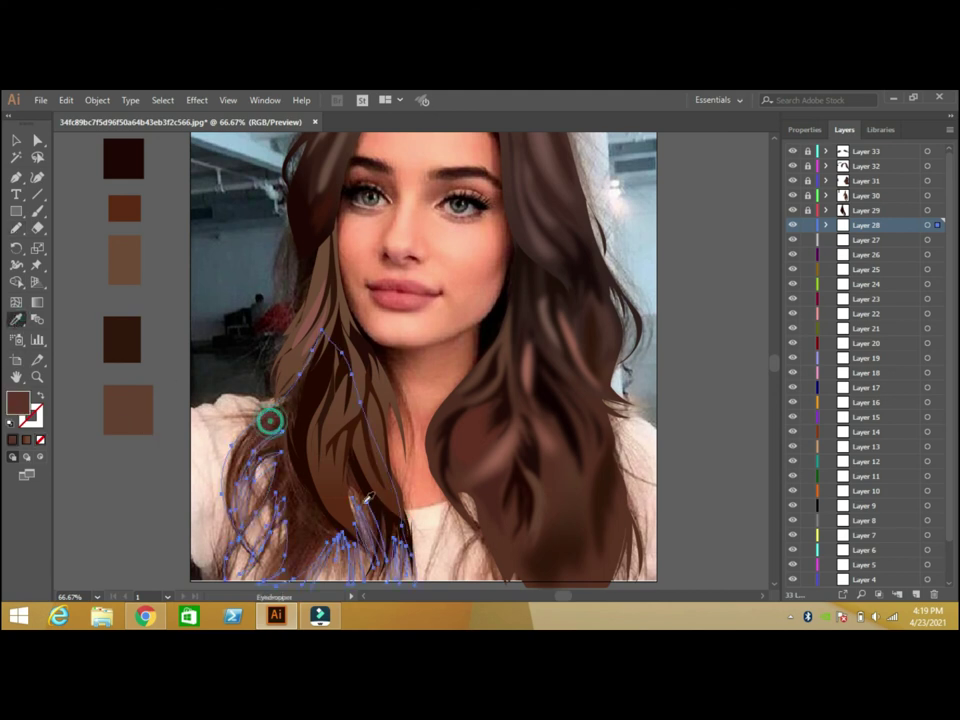
{"action": "key", "text": "ctrl+z"}
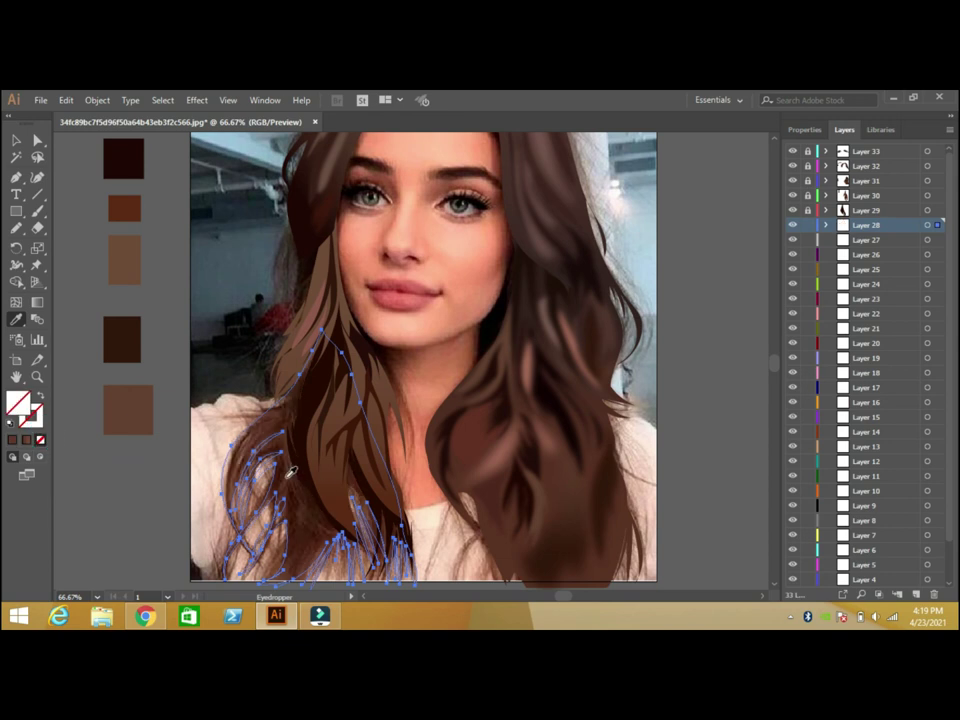
{"action": "left_click", "coordinate": [384, 505]}
Add a dark brown reference swatch square beside the artboard
{"action": "key", "text": "m"}
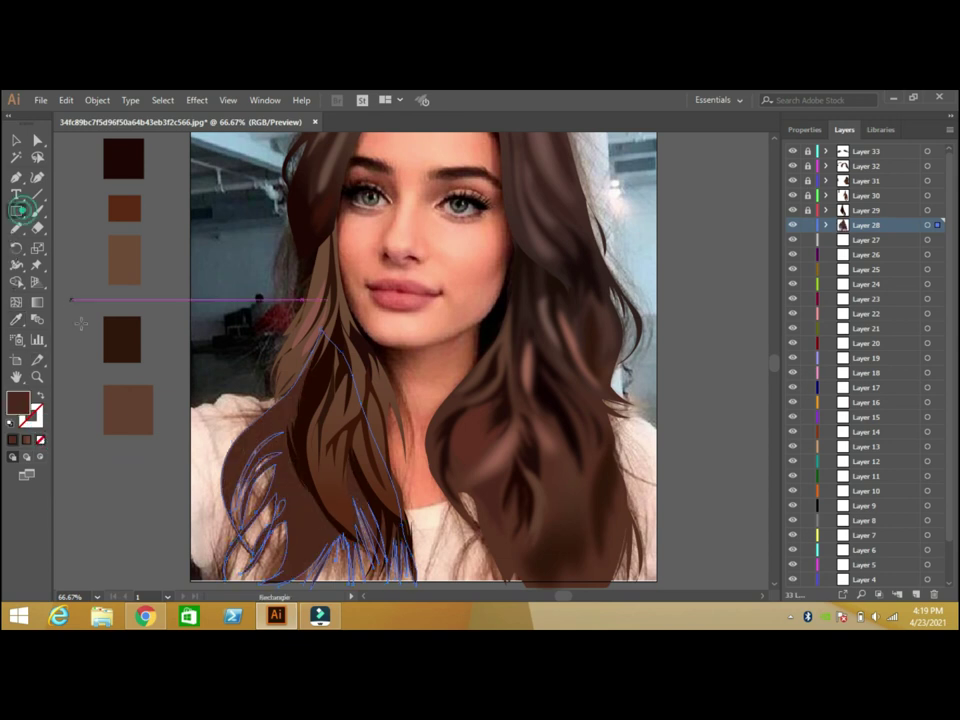
{"action": "left_click_drag", "start_coordinate": [86, 475], "coordinate": [123, 508]}
{"action": "left_click", "coordinate": [17, 141]}
{"action": "left_click", "coordinate": [281, 471]}
{"action": "left_click", "coordinate": [40, 440]}
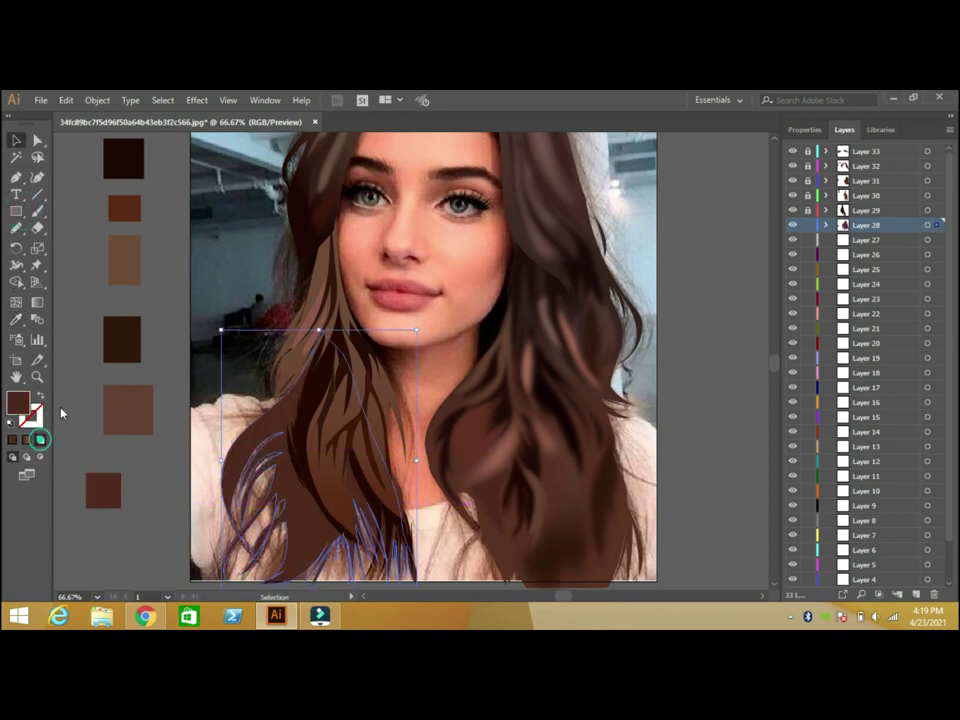
Draw two short thin strands in the lower left hair, filled dark brown
{"action": "left_click_drag", "start_coordinate": [284, 451], "coordinate": [258, 464]}
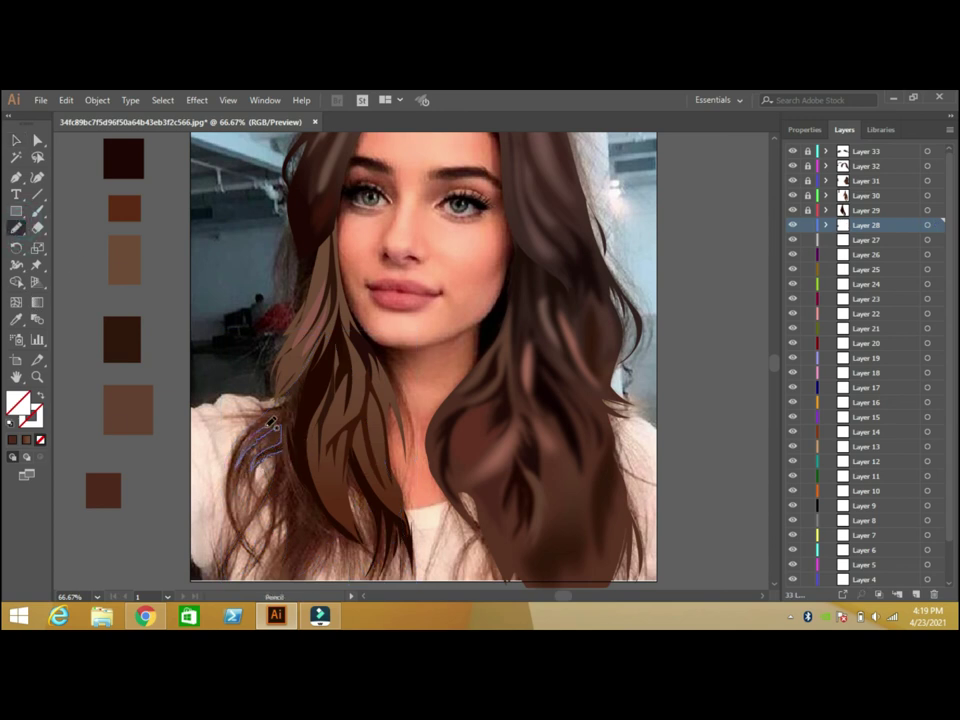
{"action": "left_click", "coordinate": [16, 320]}
{"action": "left_click", "coordinate": [110, 339]}
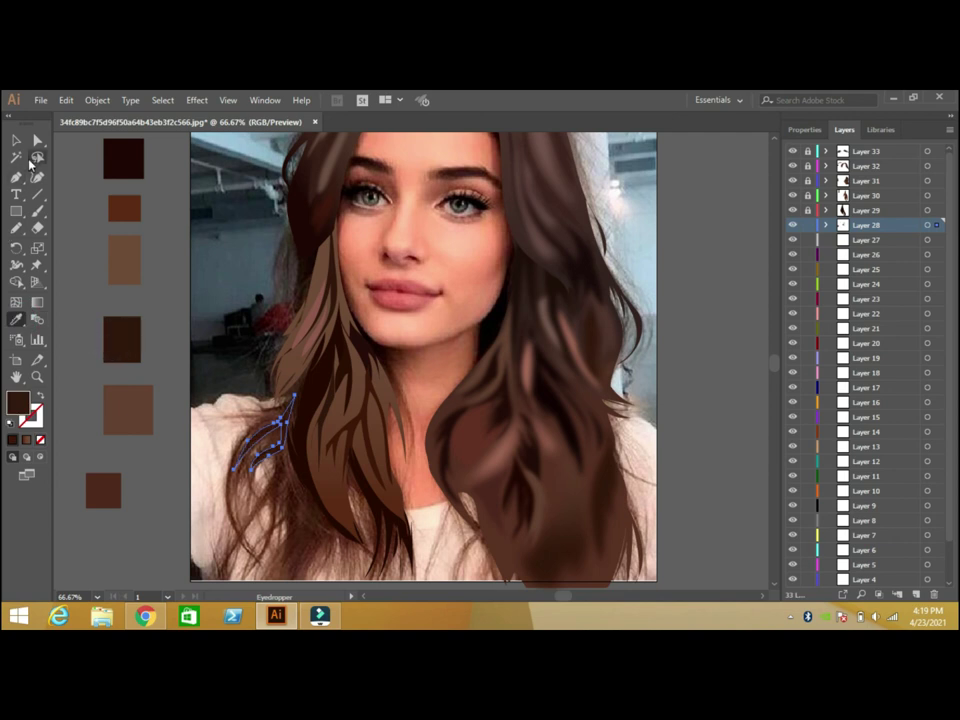
{"action": "left_click_drag", "start_coordinate": [288, 467], "coordinate": [278, 511]}
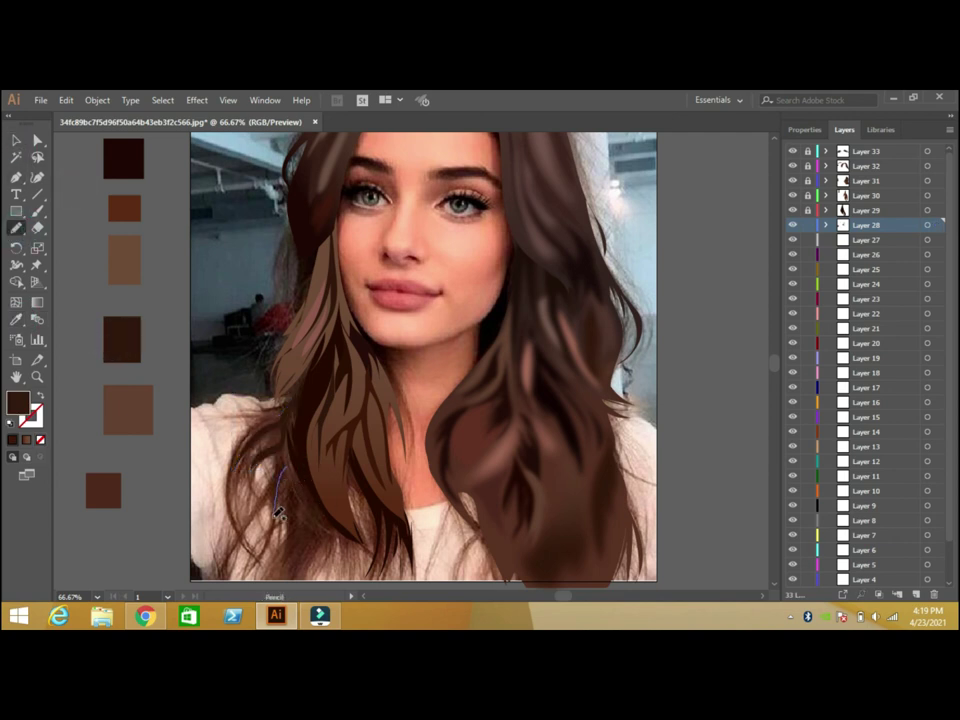
{"action": "left_click", "coordinate": [16, 320]}
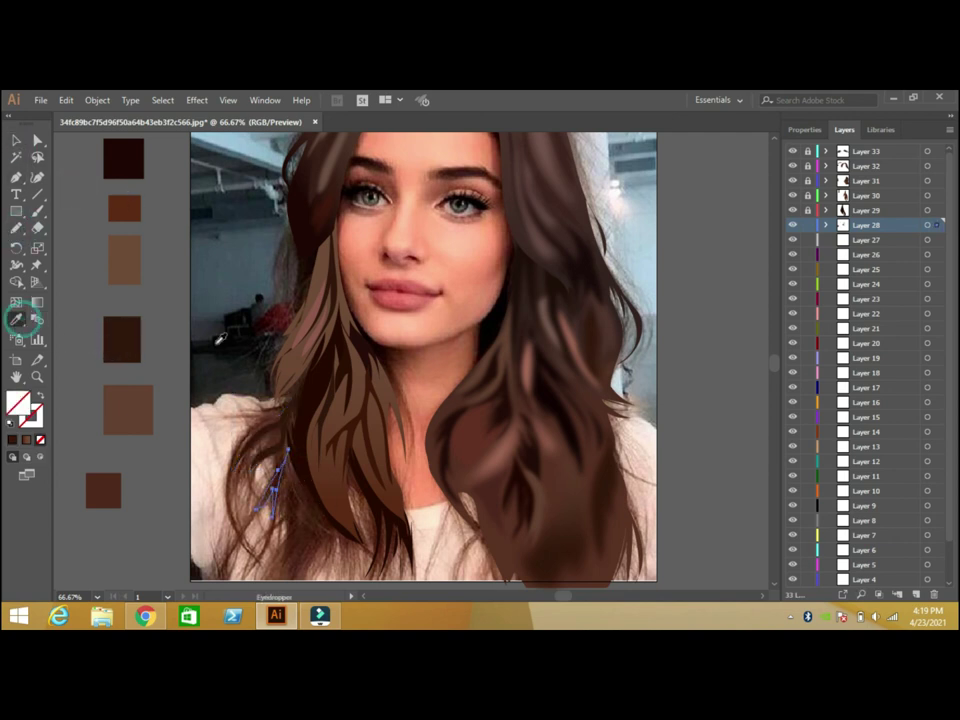
{"action": "left_click", "coordinate": [350, 497]}
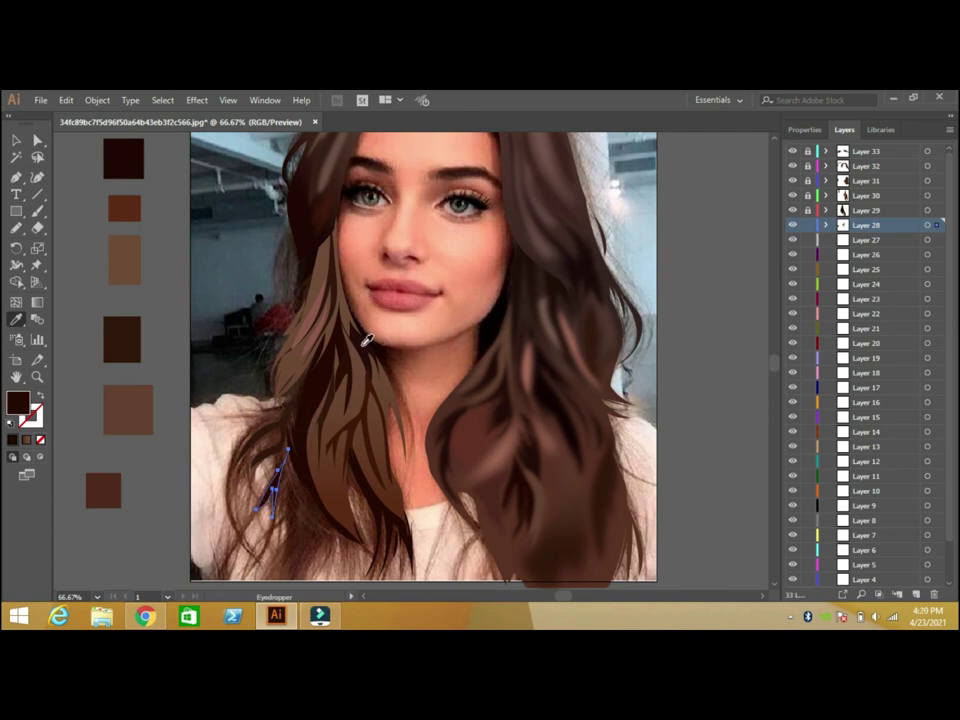
{"action": "left_click", "coordinate": [535, 457]}
Draw another strand down the lower left hair and fill it with the brown swatch colour
{"action": "left_click", "coordinate": [16, 141]}
{"action": "left_click", "coordinate": [16, 228]}
{"action": "left_click_drag", "start_coordinate": [289, 471], "coordinate": [303, 530]}
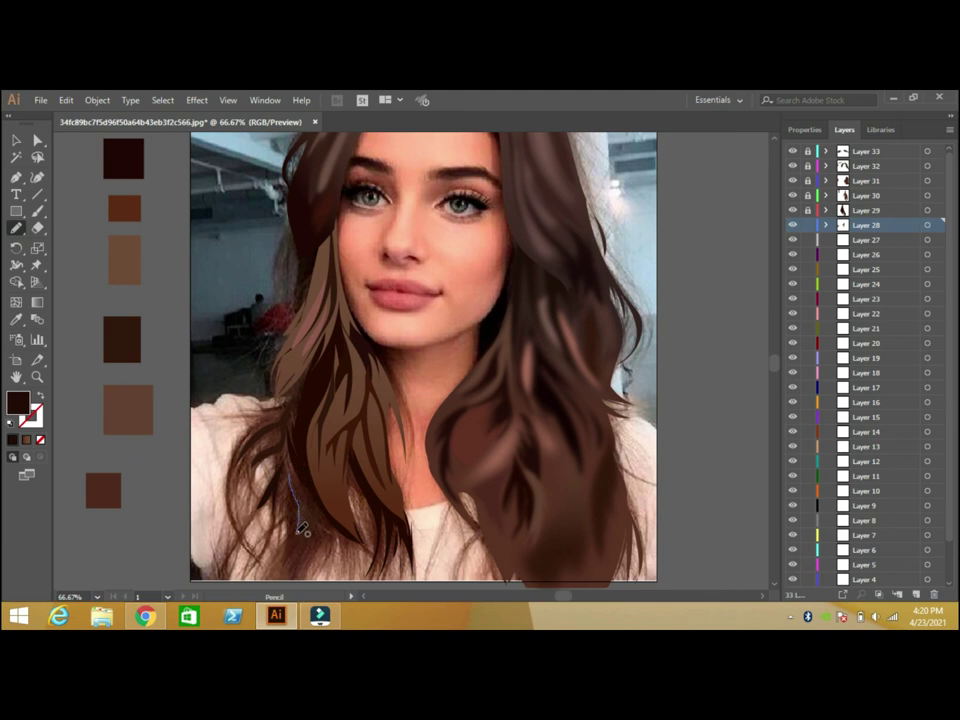
{"action": "left_click", "coordinate": [16, 320]}
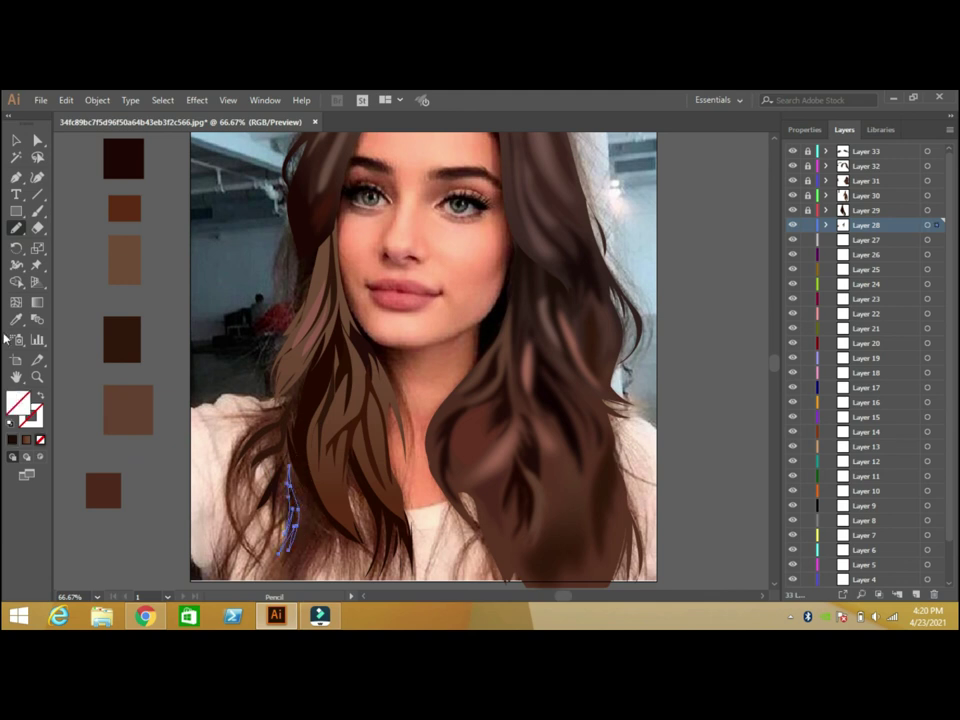
{"action": "left_click", "coordinate": [103, 343]}
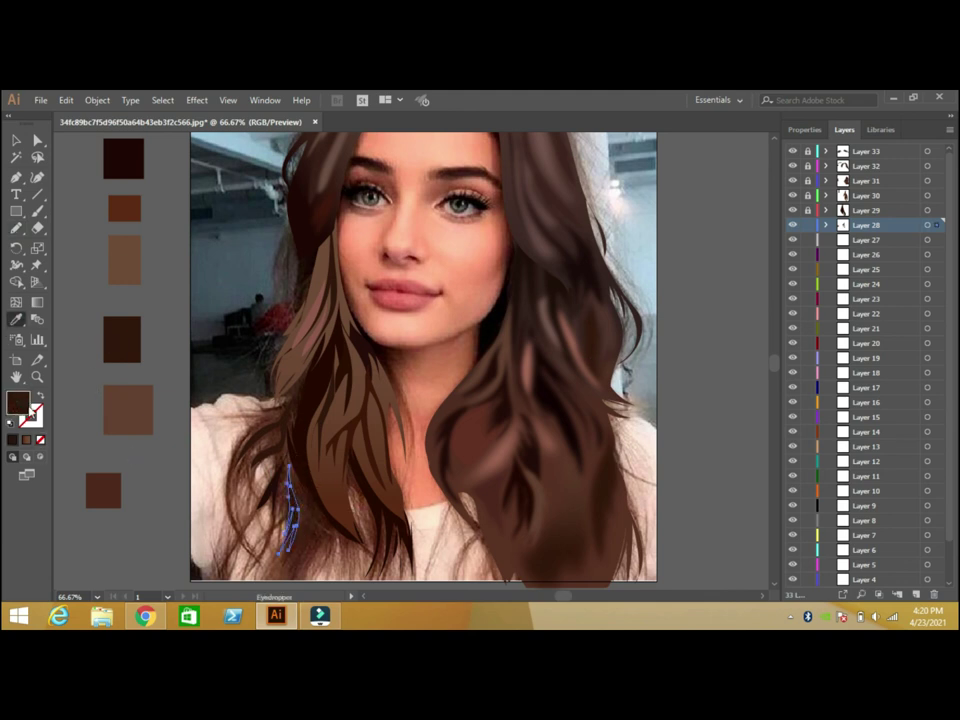
{"action": "double_click", "coordinate": [17, 403]}
{"action": "left_click", "coordinate": [797, 224]}
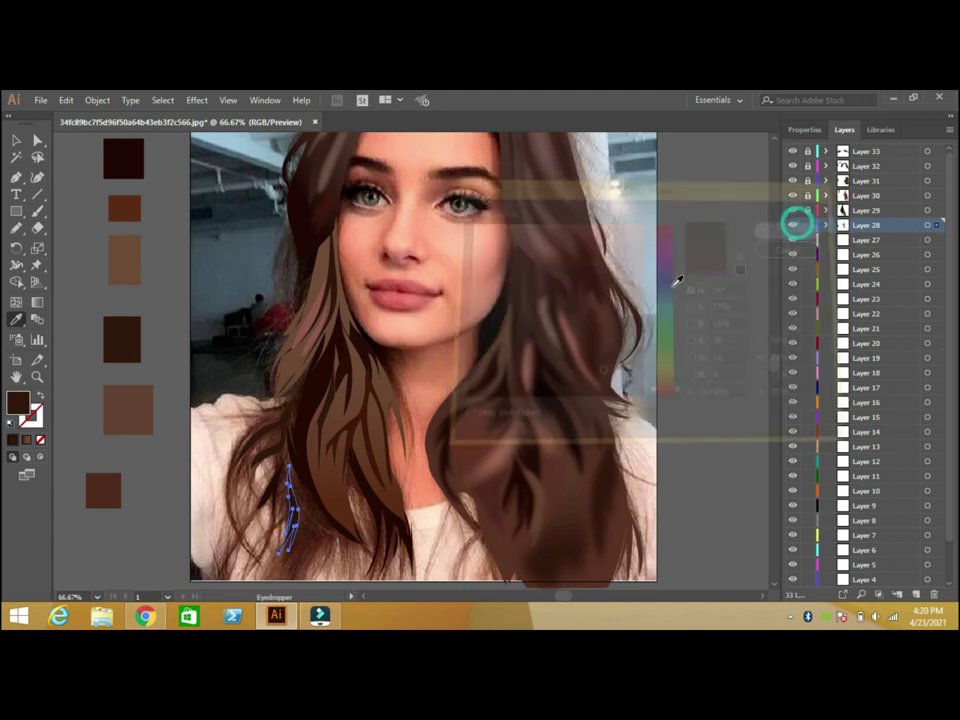
Add a curved strand near the hair bottom and give the strands the reddish-brown swatch colour
{"action": "left_click", "coordinate": [16, 230]}
{"action": "left_click_drag", "start_coordinate": [328, 514], "coordinate": [312, 549]}
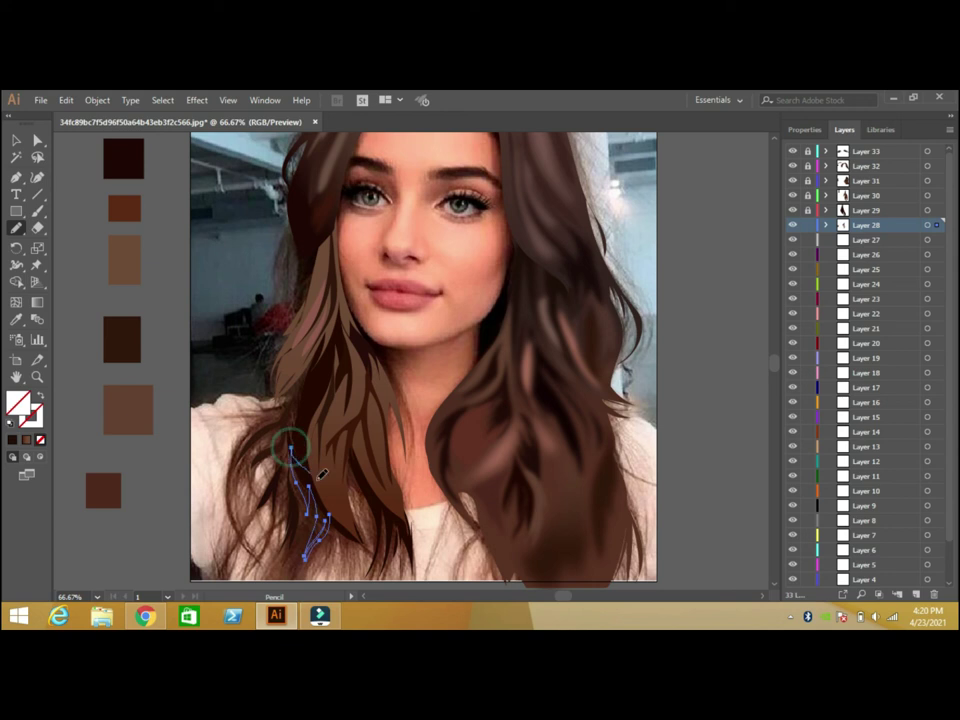
{"action": "left_click", "coordinate": [12, 439]}
{"action": "left_click", "coordinate": [697, 343]}
{"action": "left_click_drag", "start_coordinate": [229, 418], "coordinate": [330, 560]}
{"action": "key", "text": "i"}
{"action": "left_click", "coordinate": [116, 489]}
Apply a 2.4 px Gaussian Blur to one lower-left strand and reapply it to a second
{"action": "left_click", "coordinate": [16, 140]}
{"action": "left_click", "coordinate": [69, 199]}
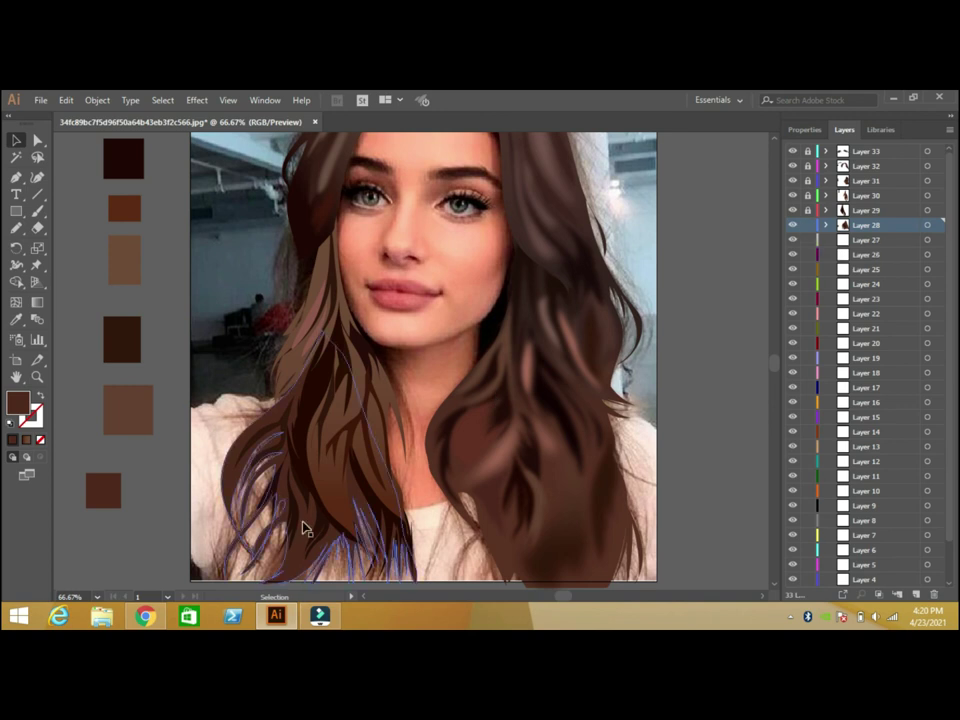
{"action": "left_click", "coordinate": [285, 422]}
{"action": "left_click", "coordinate": [197, 100]}
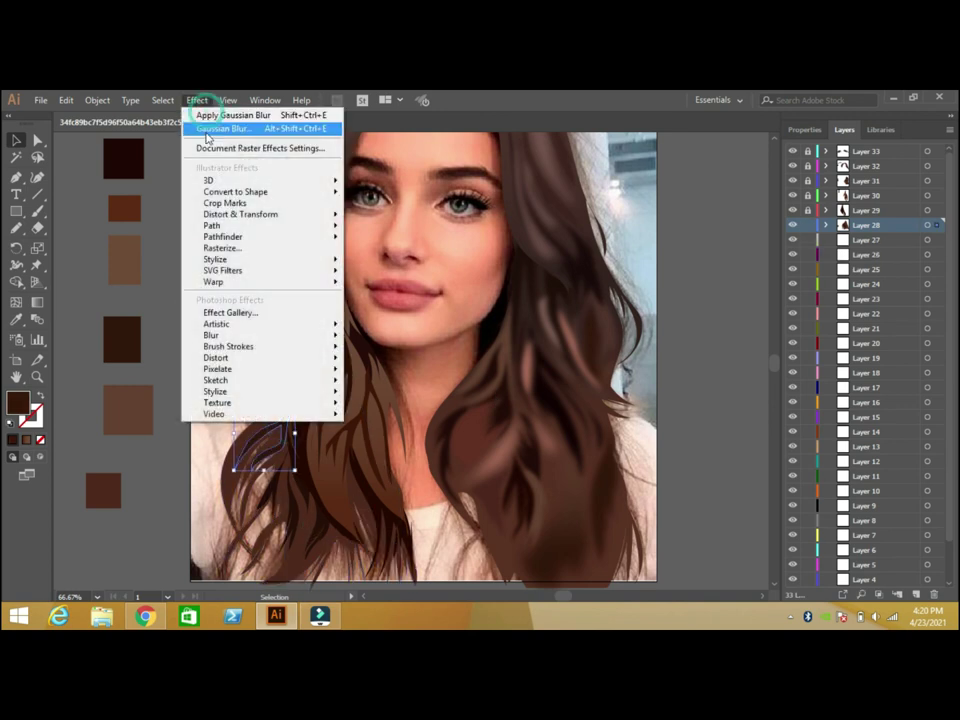
{"action": "left_click", "coordinate": [215, 124]}
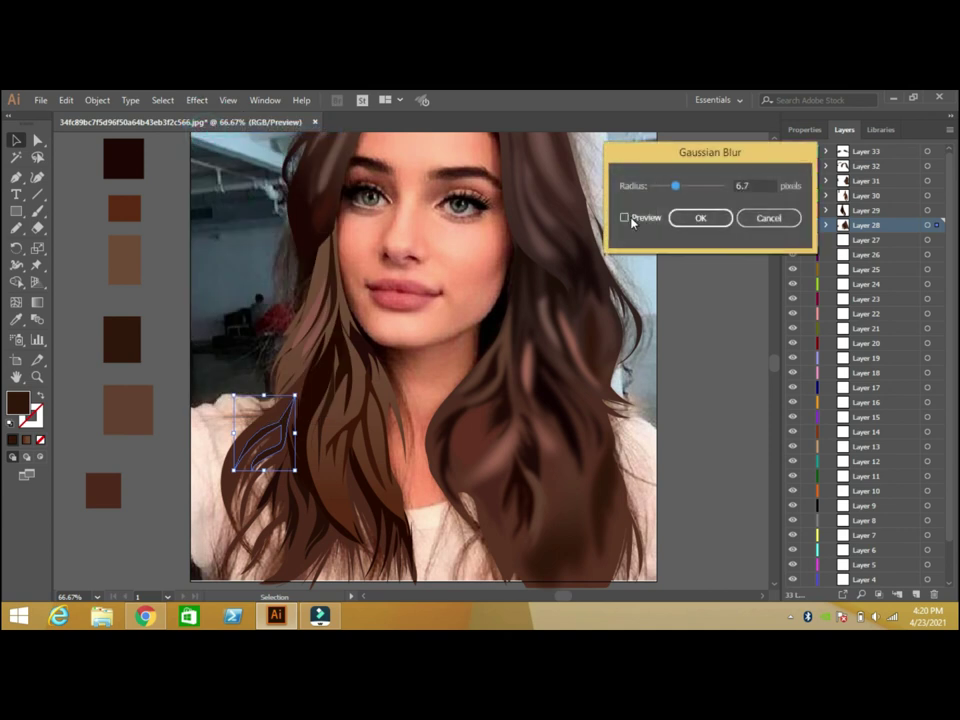
{"action": "left_click", "coordinate": [690, 217]}
{"action": "left_click", "coordinate": [272, 487]}
{"action": "left_click", "coordinate": [197, 100]}
{"action": "left_click", "coordinate": [215, 115]}
Reapply the Gaussian Blur to two more strands on Layer 28
{"action": "left_click", "coordinate": [300, 514]}
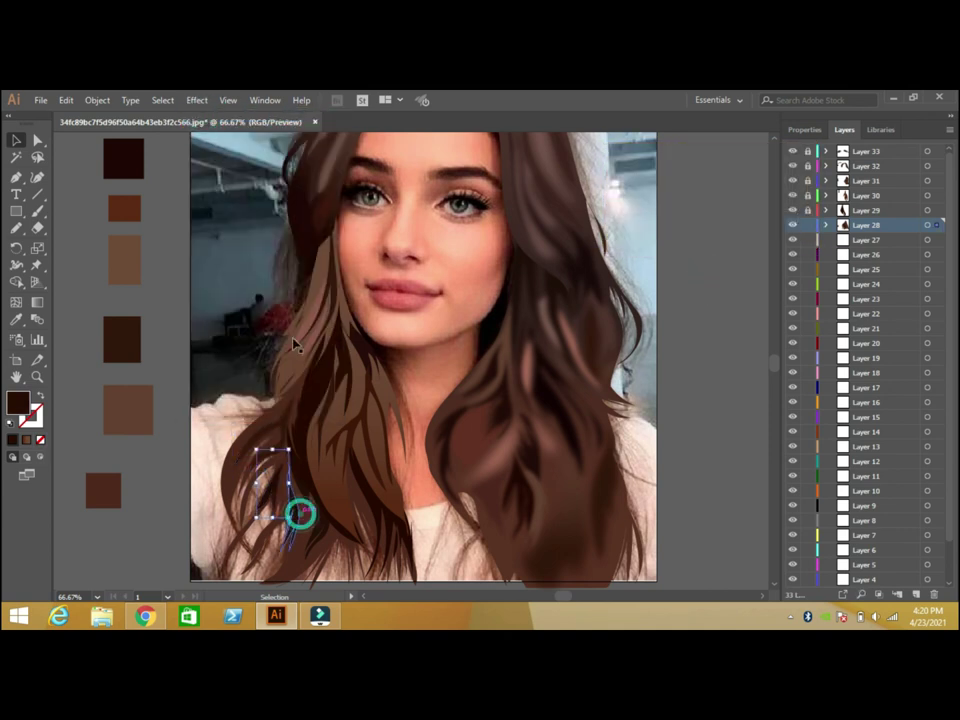
{"action": "left_click", "coordinate": [197, 100]}
{"action": "left_click", "coordinate": [215, 115]}
{"action": "left_click", "coordinate": [197, 100]}
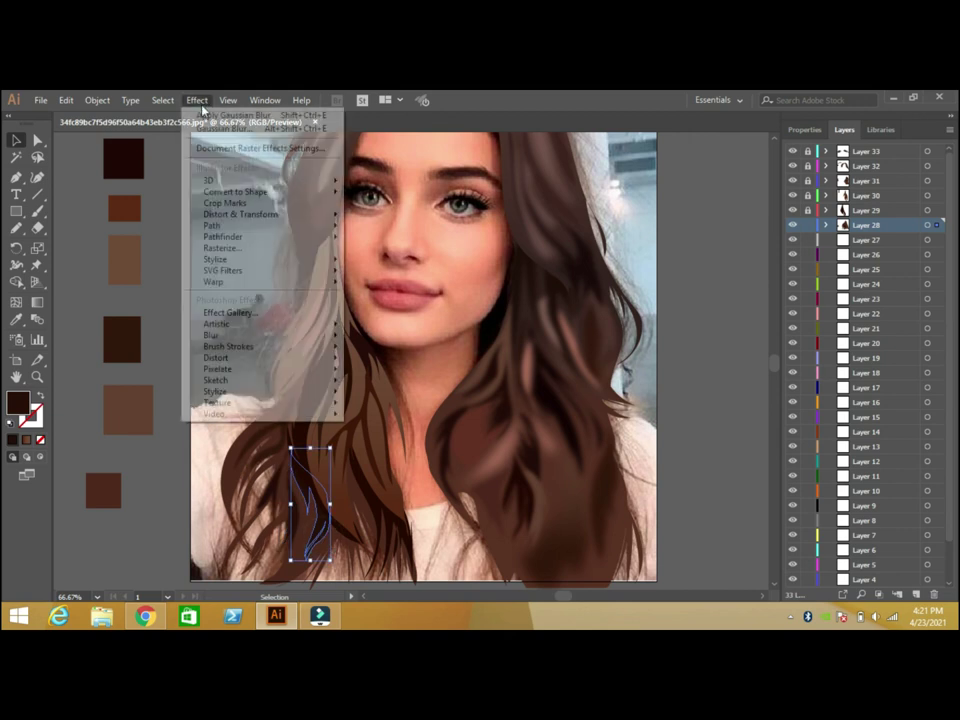
{"action": "left_click", "coordinate": [296, 393]}
{"action": "left_click", "coordinate": [197, 100]}
{"action": "left_click", "coordinate": [215, 115]}
{"action": "left_click", "coordinate": [625, 217]}
{"action": "left_click", "coordinate": [757, 218]}
{"action": "left_click", "coordinate": [716, 364]}
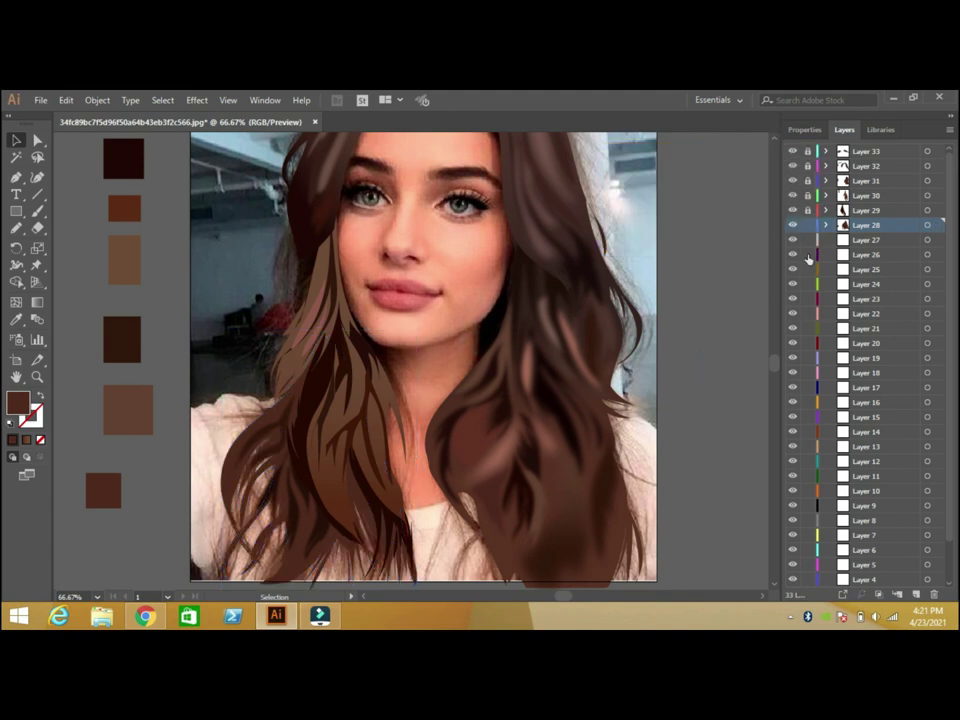
Lock Layer 28, unlock Layer 29 and blur its strand at 3.5 px
{"action": "left_click", "coordinate": [808, 225]}
{"action": "left_click", "coordinate": [866, 210]}
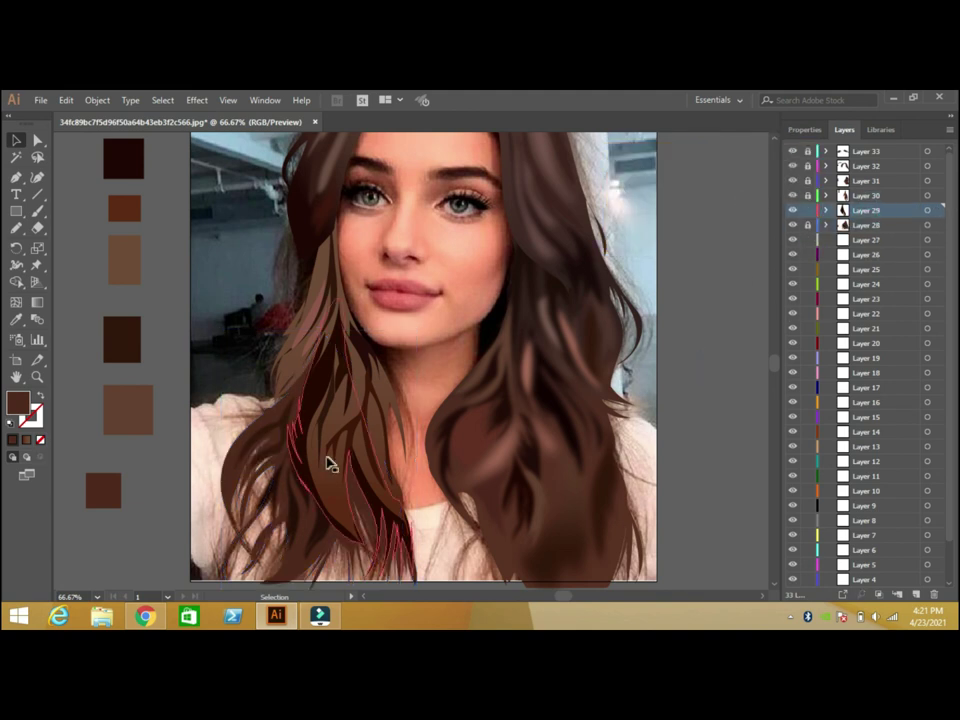
{"action": "left_click", "coordinate": [337, 376]}
{"action": "left_click", "coordinate": [197, 100]}
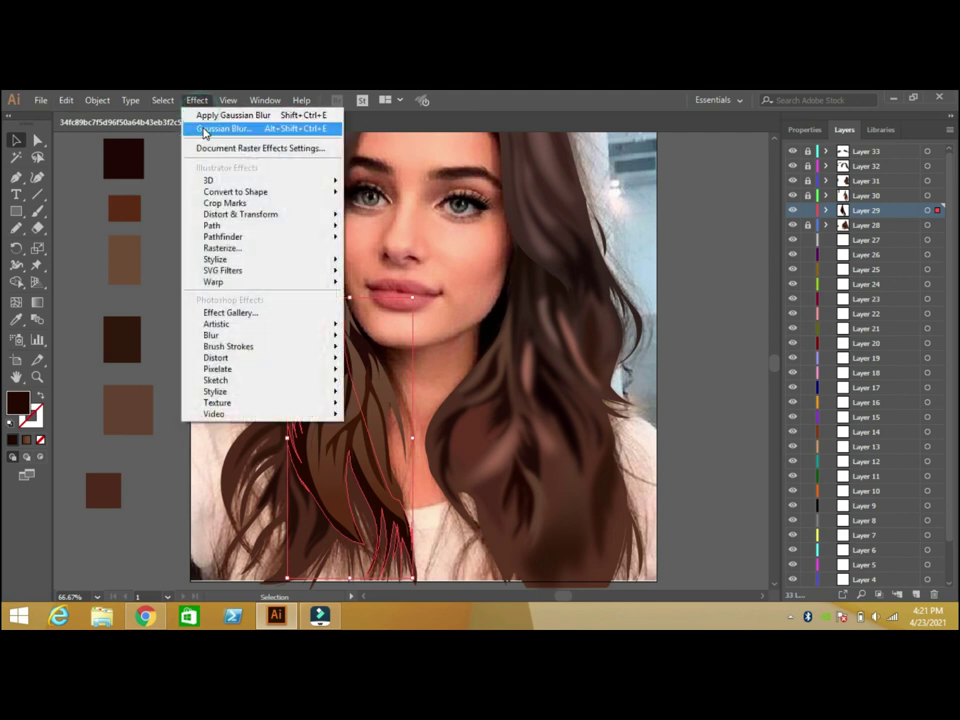
{"action": "left_click", "coordinate": [208, 131]}
{"action": "left_click", "coordinate": [635, 218]}
{"action": "left_click_drag", "start_coordinate": [661, 186], "coordinate": [665, 187]}
{"action": "left_click", "coordinate": [700, 218]}
{"action": "left_click", "coordinate": [703, 274]}
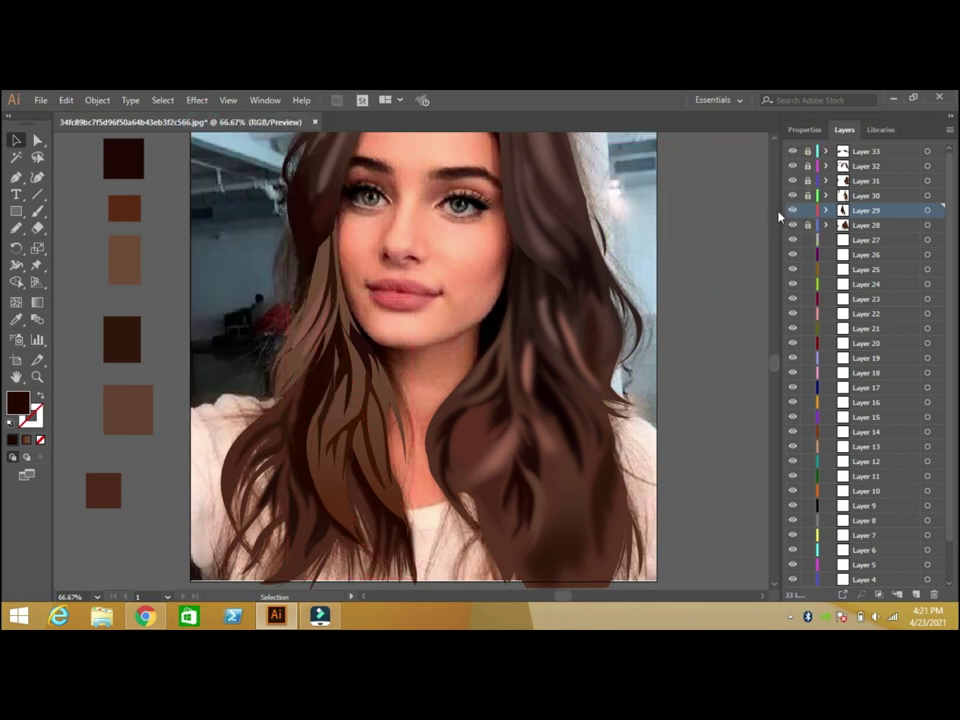
Apply Gaussian Blur to the upper hair strands around the hair centre
{"action": "left_click", "coordinate": [321, 437]}
{"action": "left_click", "coordinate": [197, 100]}
{"action": "left_click", "coordinate": [208, 130]}
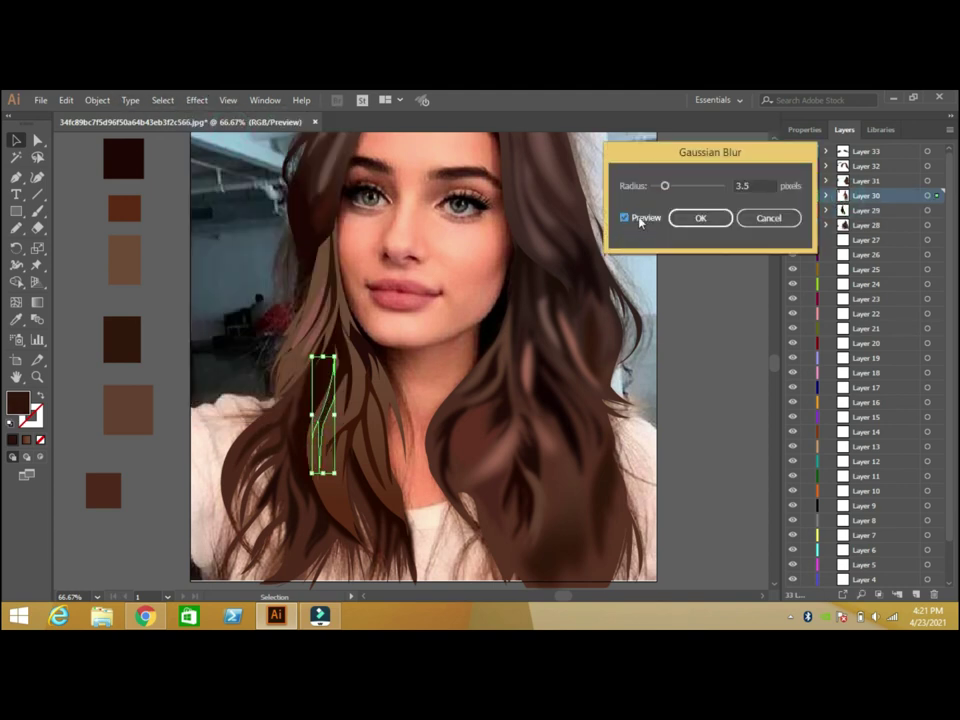
{"action": "left_click", "coordinate": [700, 218]}
{"action": "left_click", "coordinate": [362, 418]}
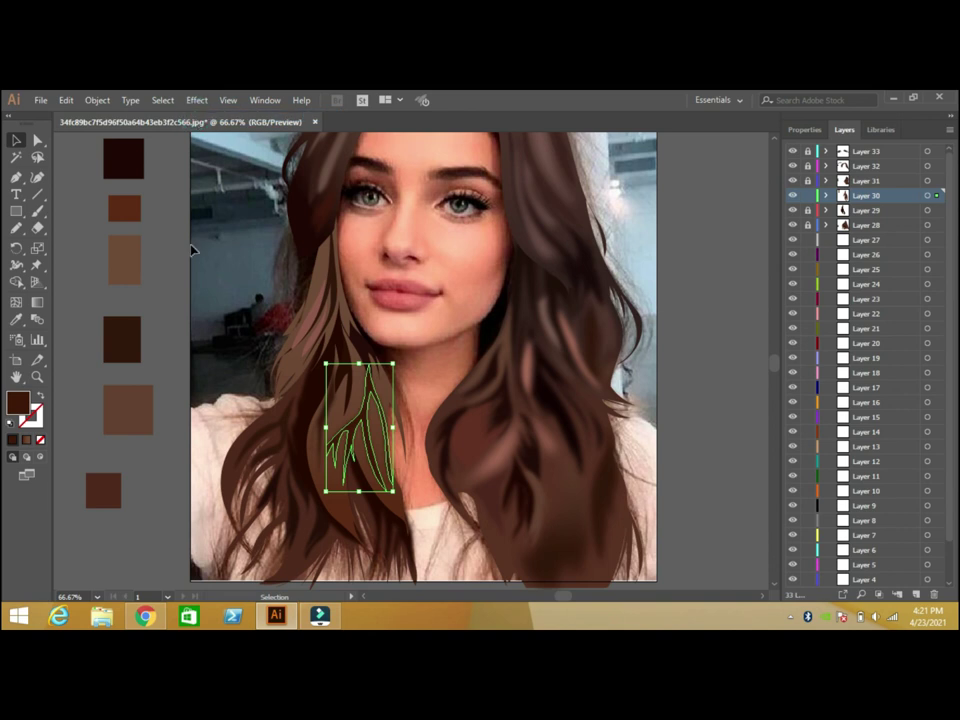
{"action": "left_click", "coordinate": [362, 345]}
{"action": "left_click", "coordinate": [197, 100]}
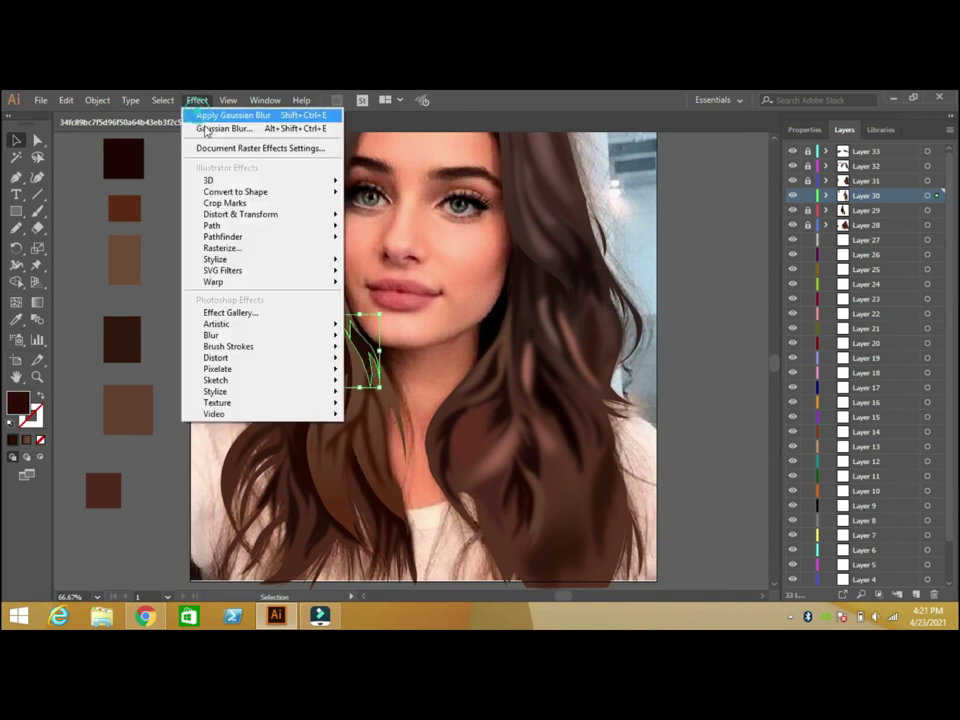
{"action": "left_click", "coordinate": [208, 130]}
{"action": "left_click", "coordinate": [625, 217]}
{"action": "left_click", "coordinate": [700, 218]}
{"action": "left_click", "coordinate": [343, 372]}
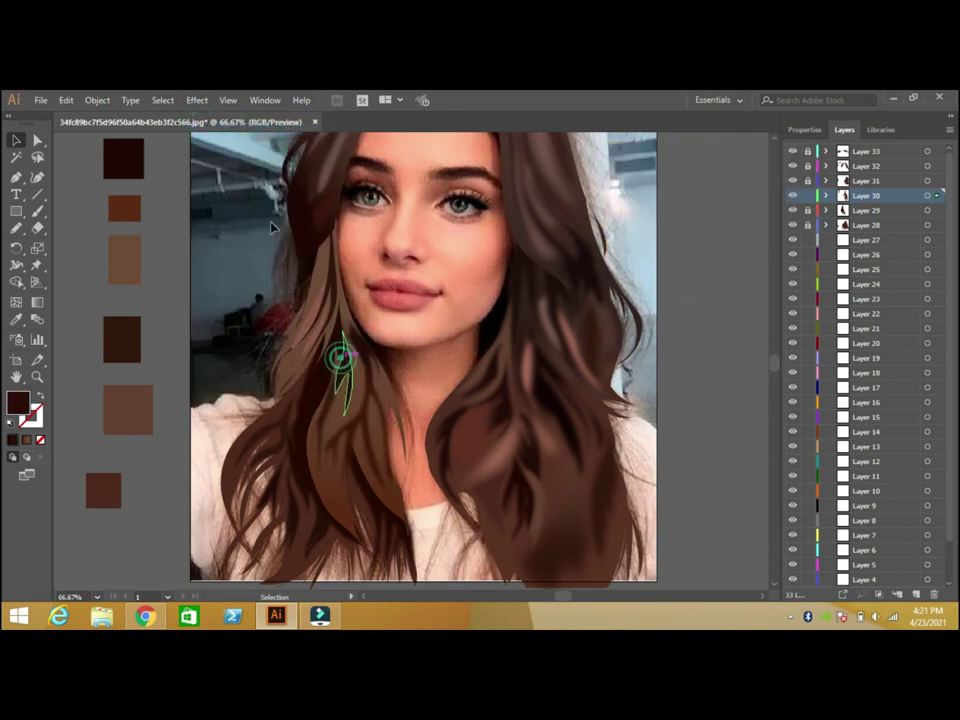
{"action": "left_click", "coordinate": [214, 236]}
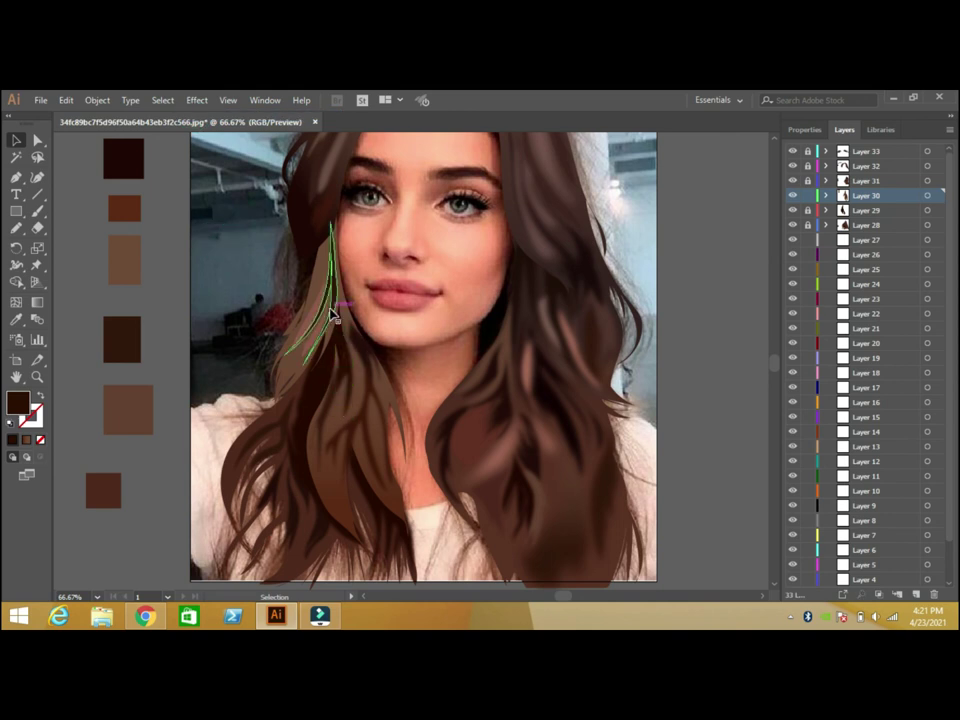
Blur the strand beside the left cheek and recolour it lighter brown #A36E57
{"action": "left_click", "coordinate": [333, 275]}
{"action": "left_click", "coordinate": [197, 100]}
{"action": "left_click", "coordinate": [208, 130]}
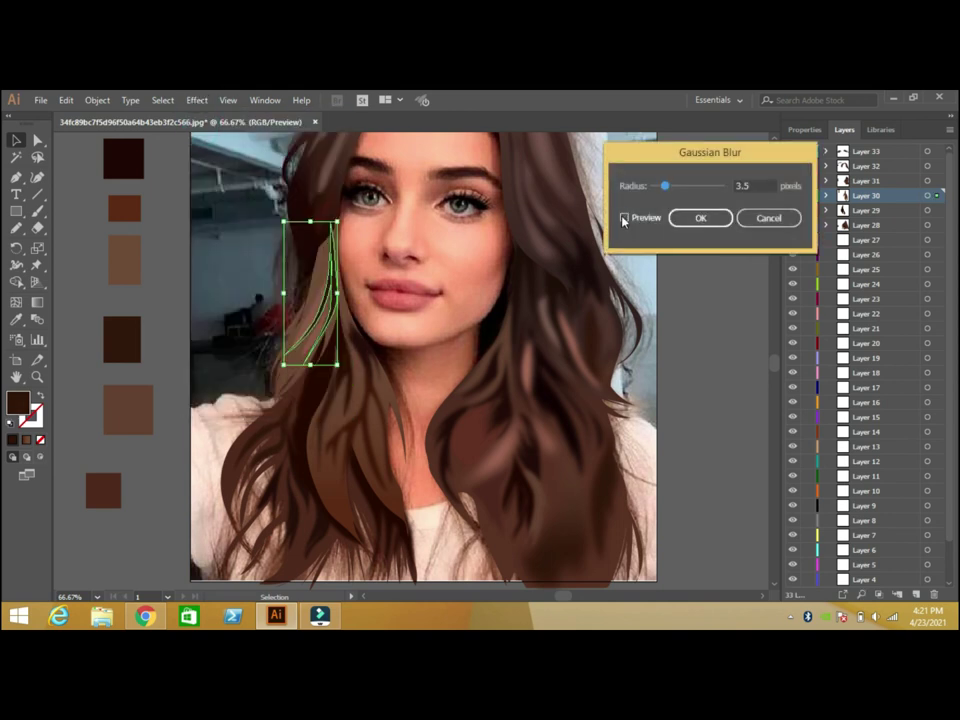
{"action": "left_click", "coordinate": [688, 219]}
{"action": "left_click", "coordinate": [318, 312]}
{"action": "key", "text": "i"}
{"action": "left_click", "coordinate": [131, 397]}
{"action": "double_click", "coordinate": [19, 402]}
{"action": "left_click", "coordinate": [549, 281]}
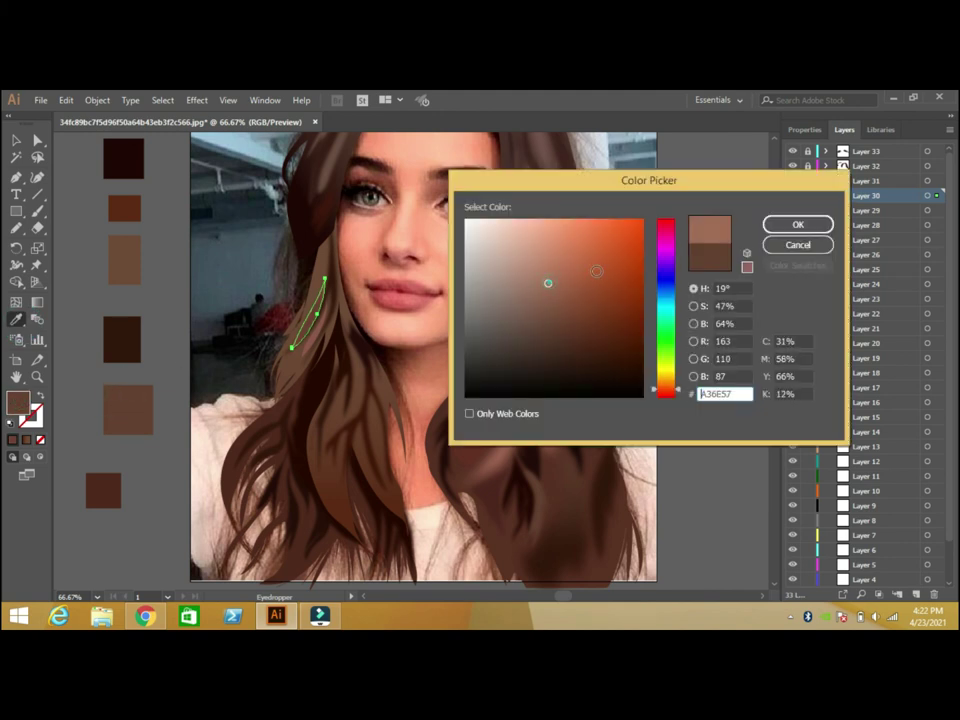
{"action": "left_click", "coordinate": [795, 223]}
Increase the cheek strand's Gaussian Blur to 5.8 px
{"action": "left_click", "coordinate": [30, 146]}
{"action": "left_click", "coordinate": [197, 100]}
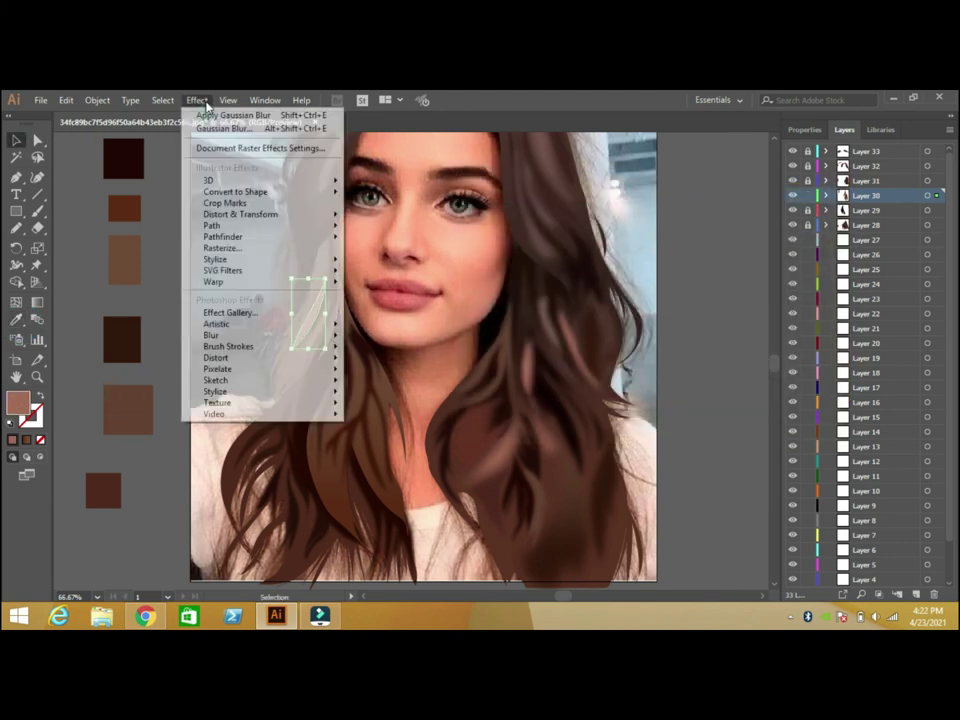
{"action": "left_click", "coordinate": [210, 125]}
{"action": "left_click", "coordinate": [626, 218]}
{"action": "left_click_drag", "start_coordinate": [666, 187], "coordinate": [676, 198]}
{"action": "left_click", "coordinate": [700, 218]}
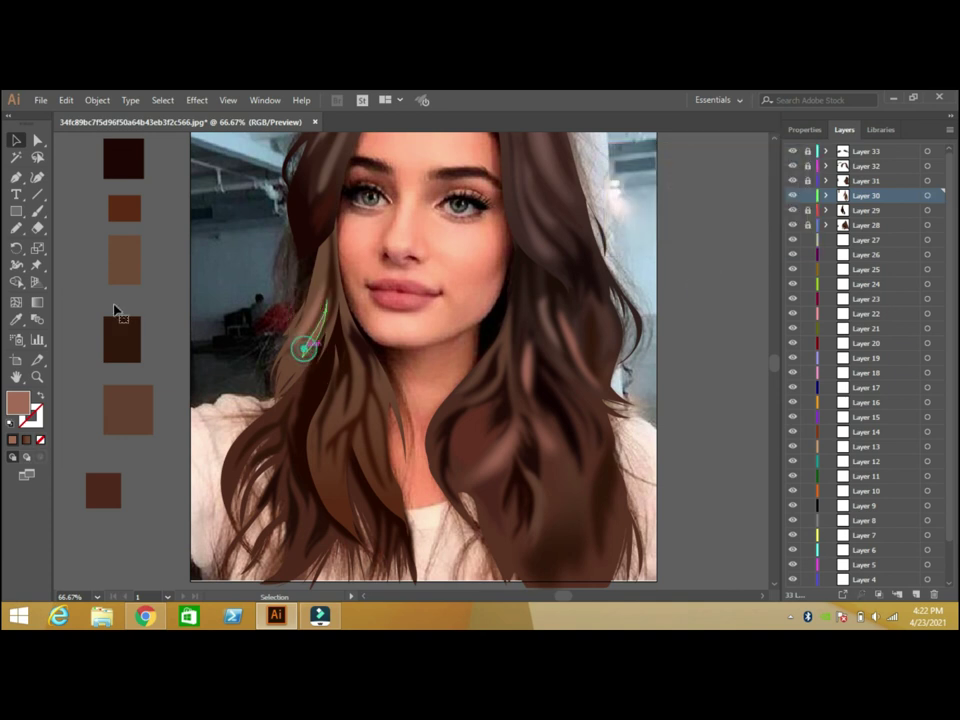
Take the light-brown swatch colour as the fill and make Layer 27 the working layer
{"action": "key", "text": "i"}
{"action": "left_click", "coordinate": [16, 140]}
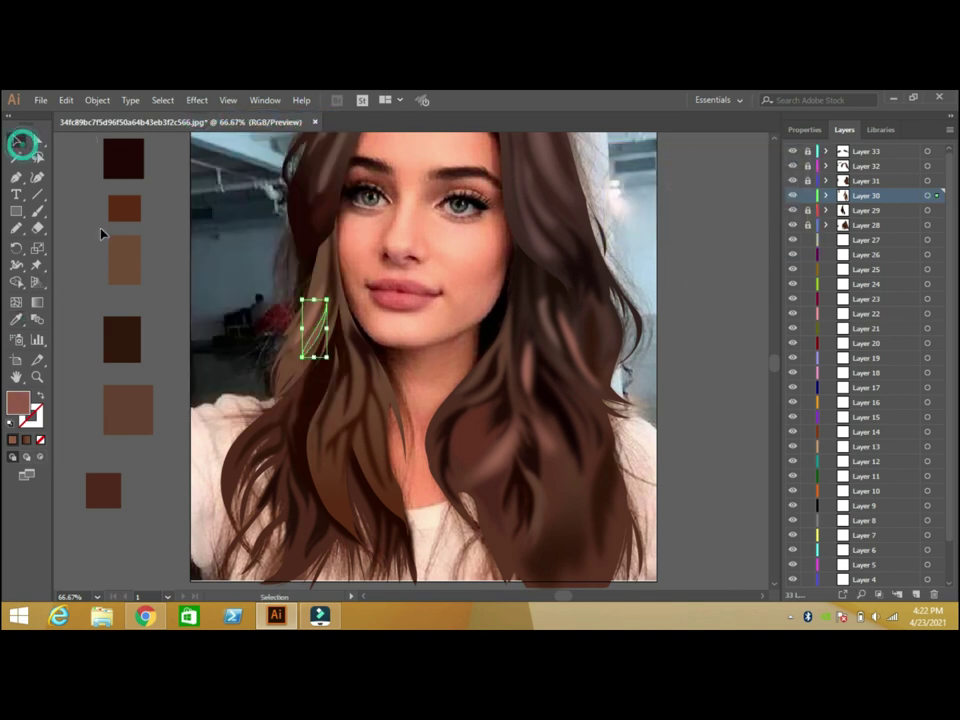
{"action": "left_click", "coordinate": [136, 260]}
{"action": "left_click", "coordinate": [866, 240]}
{"action": "key", "text": "n"}
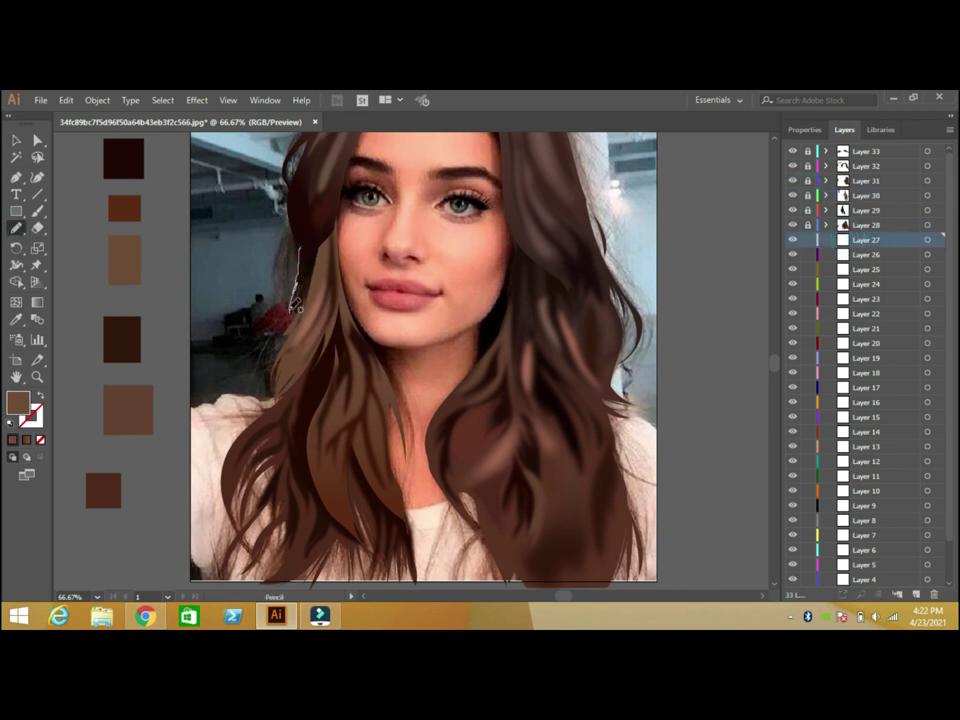
Draw a strand along the left hair edge and fill it with dark brown 1F0805
{"action": "left_click_drag", "start_coordinate": [294, 336], "coordinate": [295, 342]}
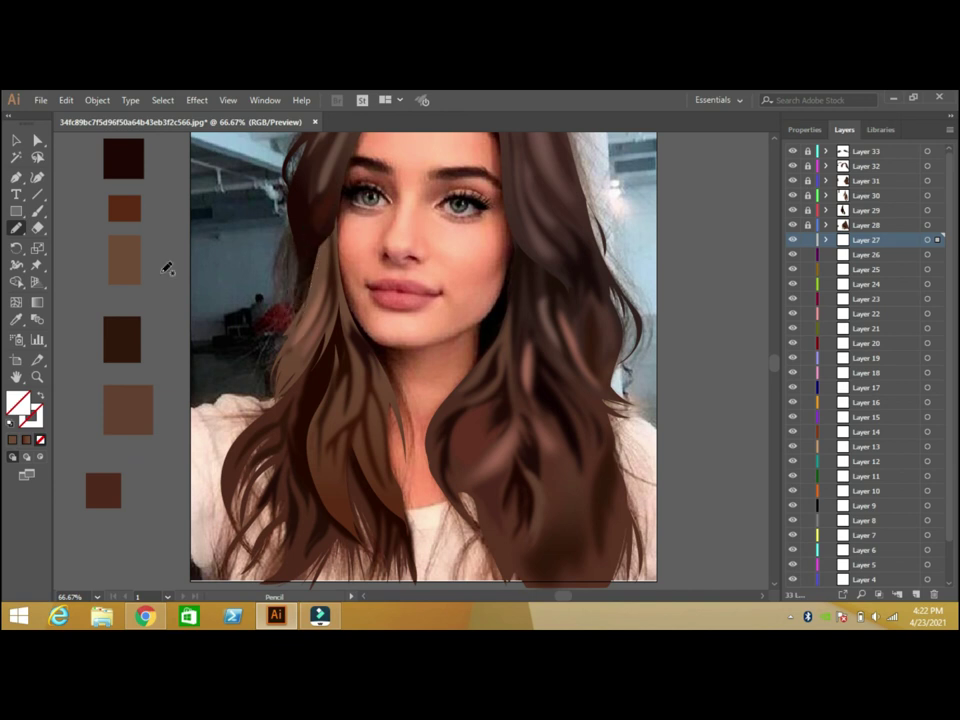
{"action": "key", "text": "i"}
{"action": "left_click", "coordinate": [108, 165]}
{"action": "left_click", "coordinate": [17, 140]}
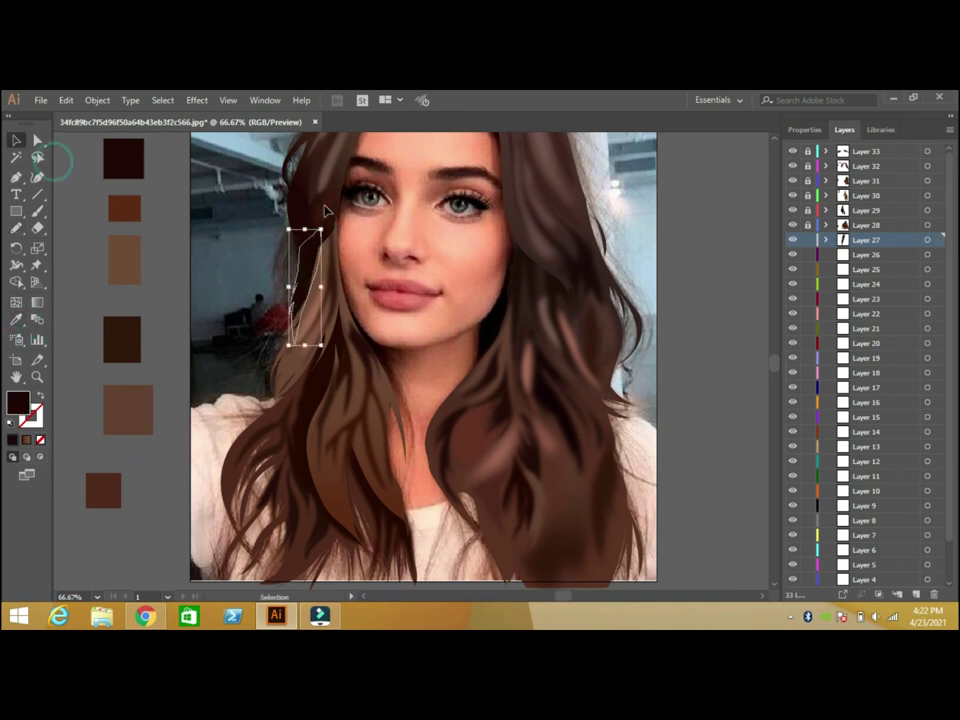
{"action": "double_click", "coordinate": [14, 402]}
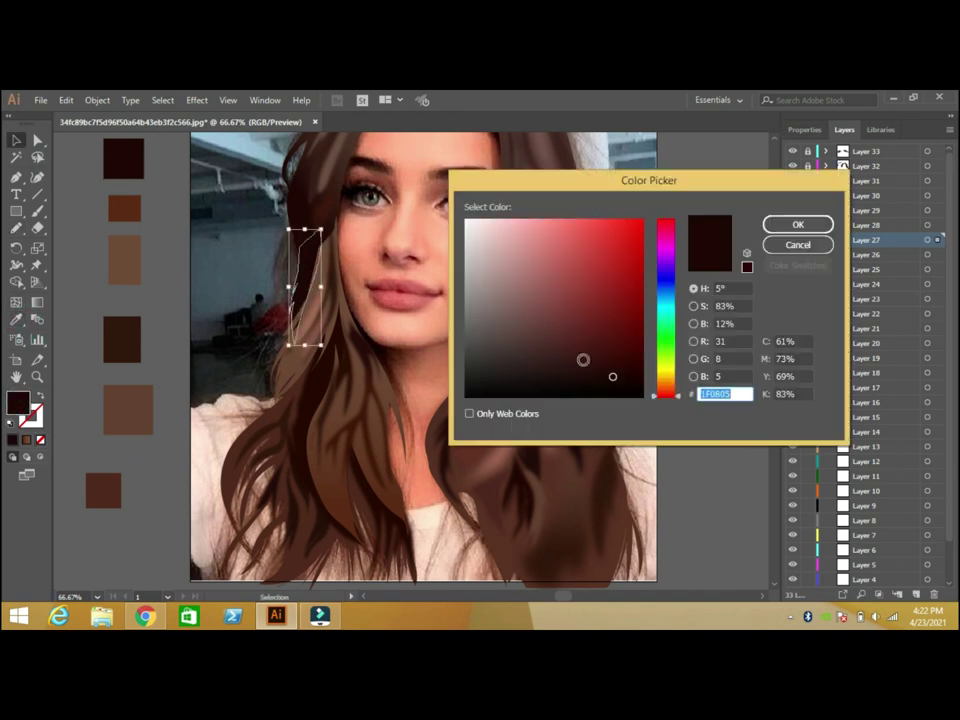
{"action": "left_click", "coordinate": [795, 246]}
Give the strand a -90° linear gradient with the dark stop moved to 41.5%
{"action": "key", "text": "i"}
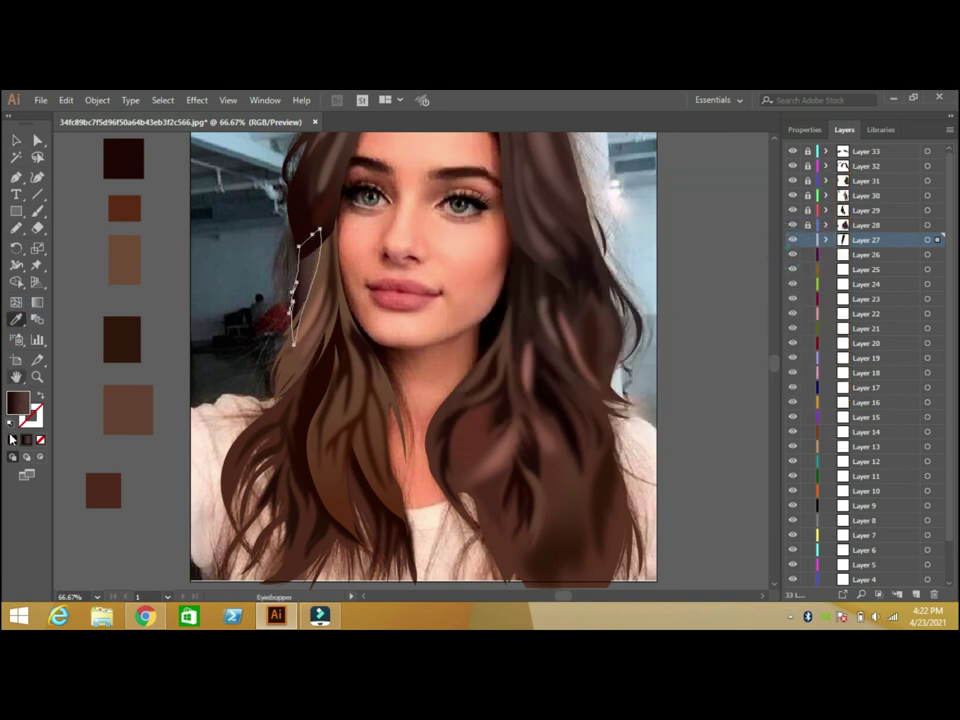
{"action": "left_click", "coordinate": [35, 440]}
{"action": "left_click", "coordinate": [862, 298]}
{"action": "left_click", "coordinate": [876, 360]}
{"action": "left_click", "coordinate": [862, 298]}
{"action": "left_click", "coordinate": [878, 394]}
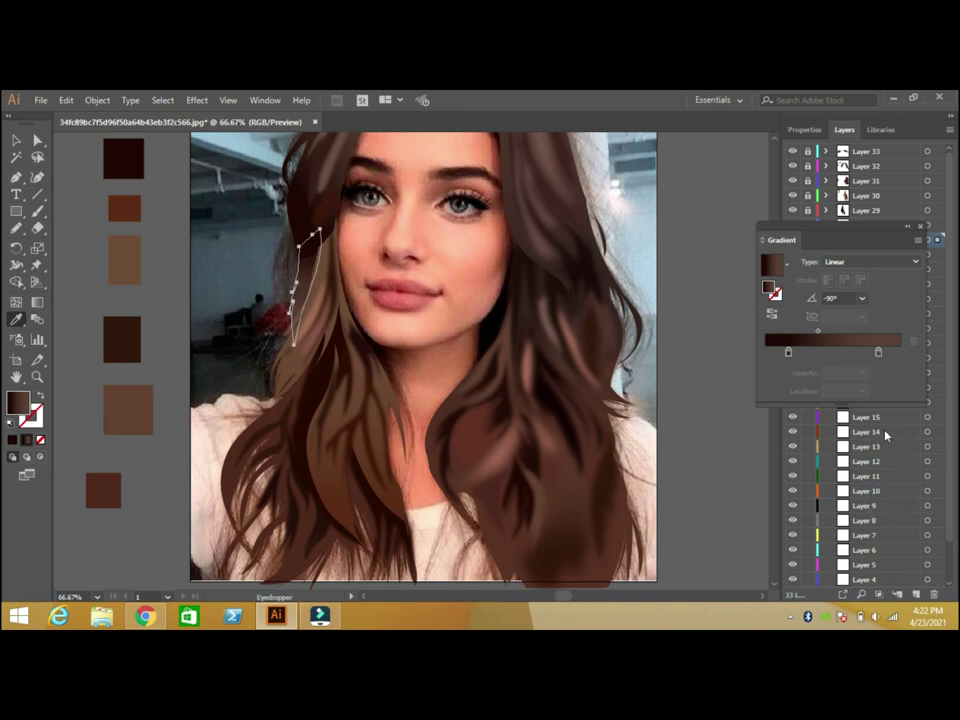
{"action": "left_click_drag", "start_coordinate": [787, 352], "coordinate": [821, 352]}
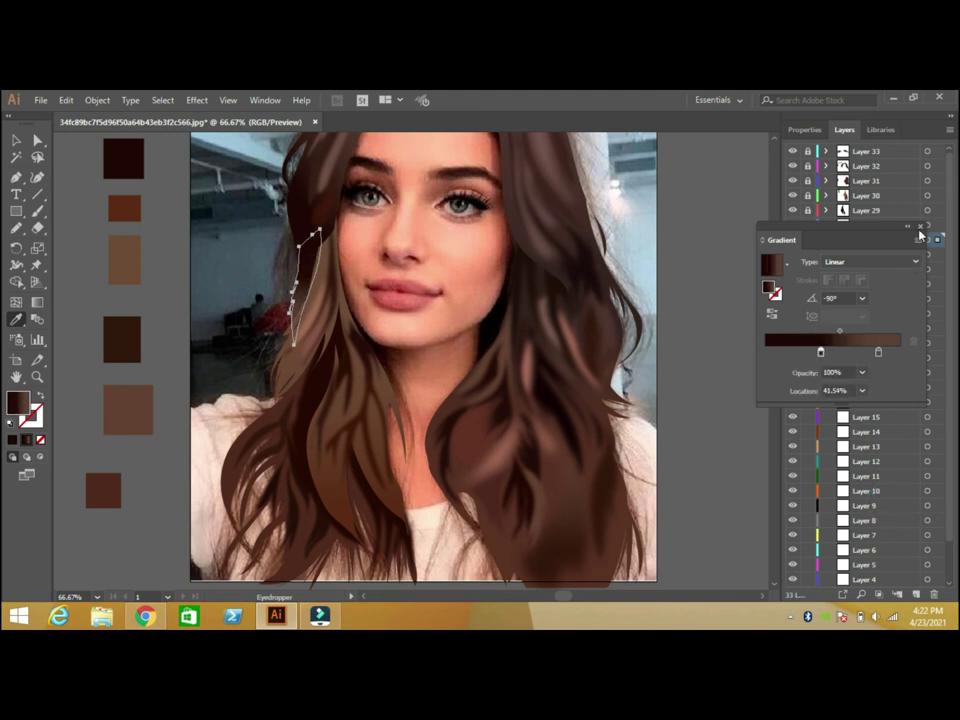
{"action": "left_click", "coordinate": [920, 228]}
{"action": "left_click", "coordinate": [20, 139]}
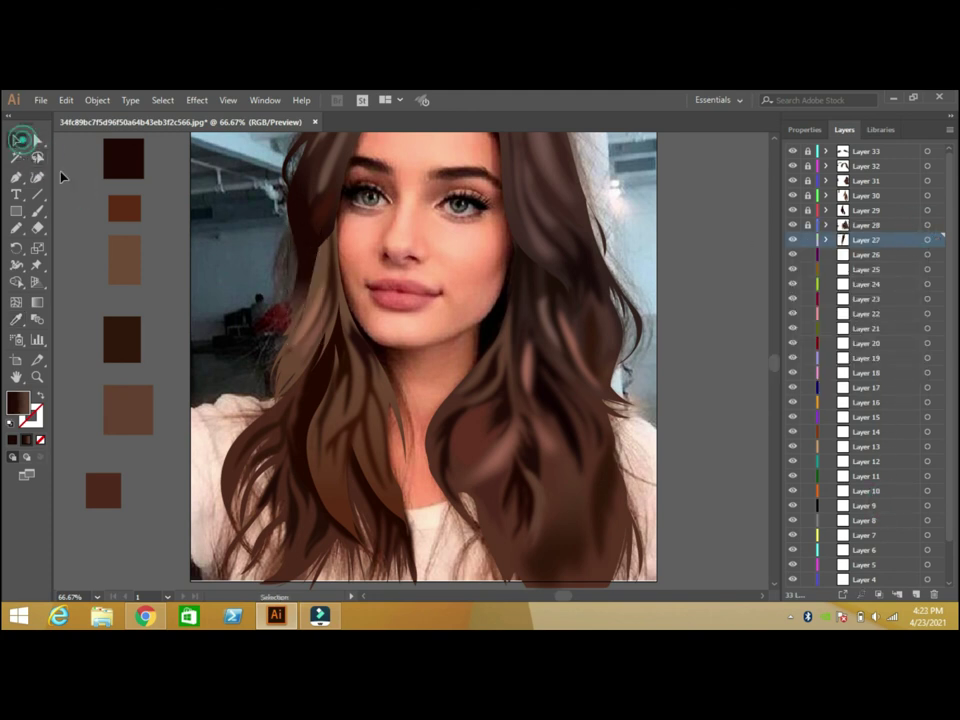
{"action": "left_click", "coordinate": [775, 139]}
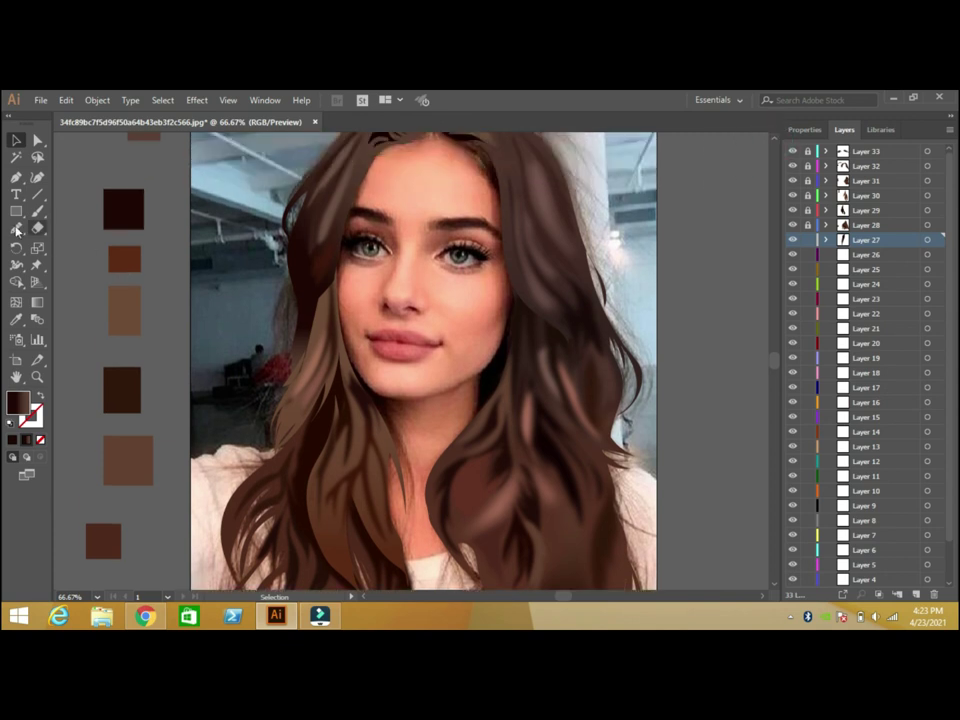
On Layer 26, fill a new strand beside the left temple with light brown
{"action": "key", "text": "n"}
{"action": "left_click", "coordinate": [846, 255]}
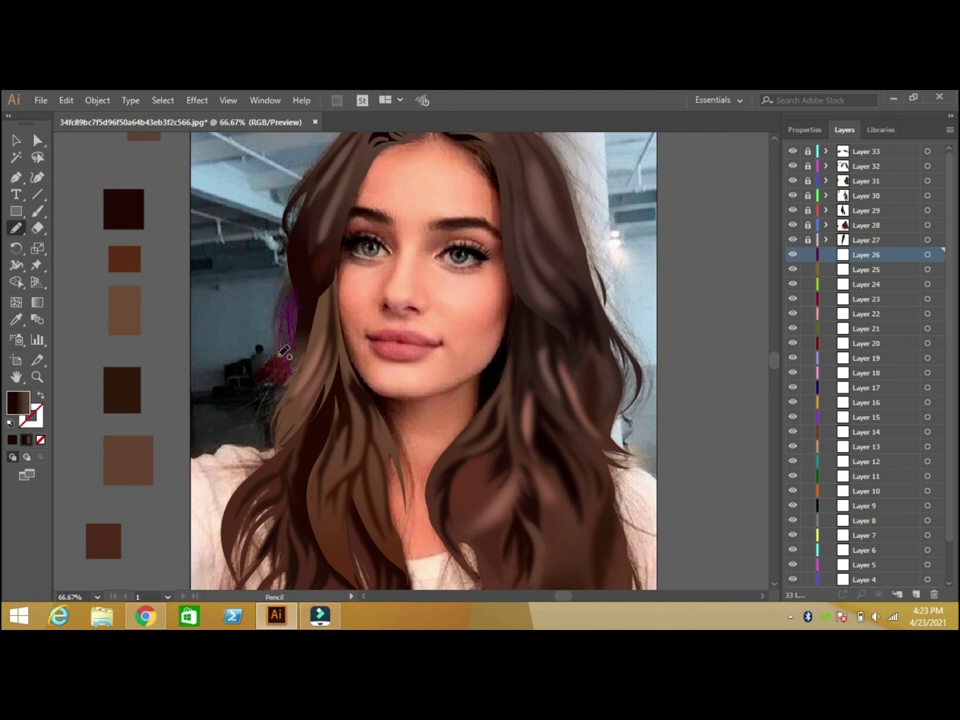
{"action": "left_click", "coordinate": [16, 319]}
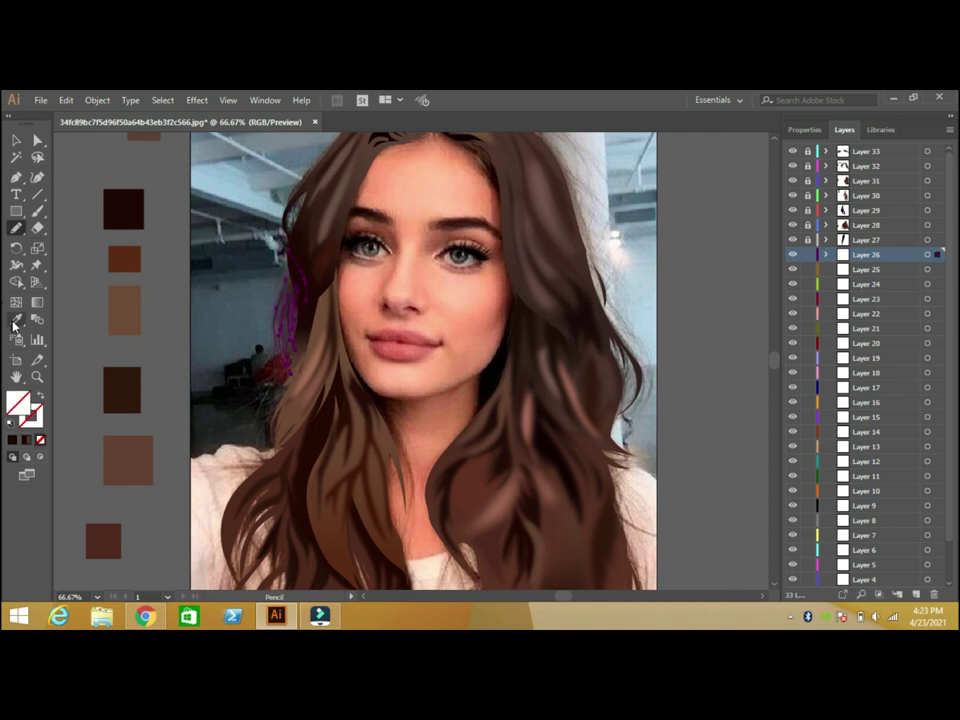
{"action": "left_click", "coordinate": [127, 292]}
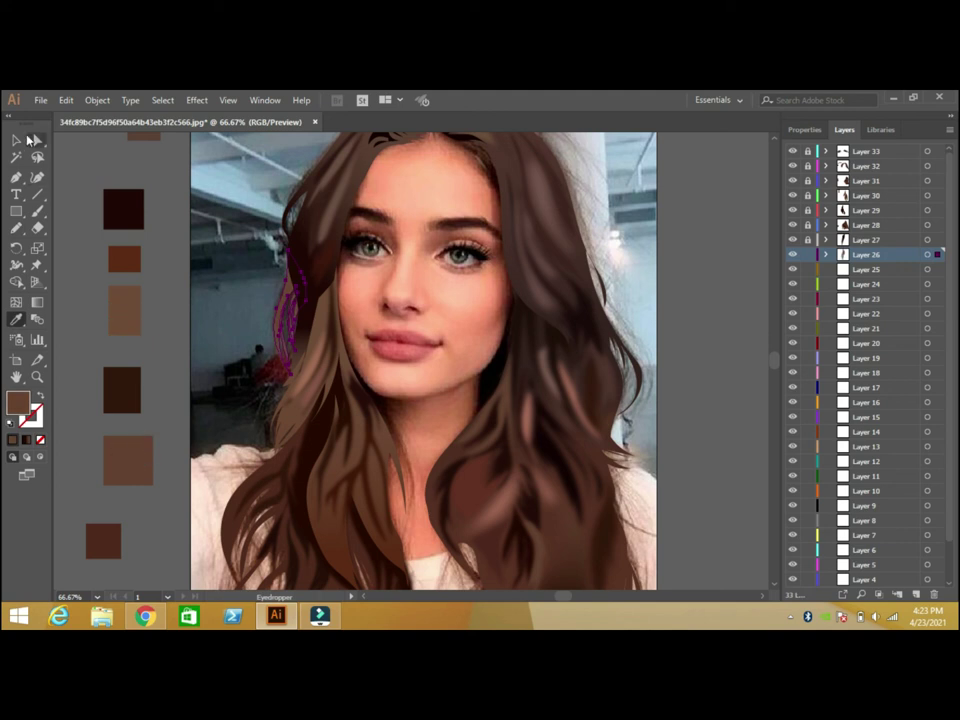
Recolour the strand by the left cheek dark brown and fit the artboard in view
{"action": "key", "text": "v"}
{"action": "left_click", "coordinate": [81, 356]}
{"action": "left_click", "coordinate": [297, 312]}
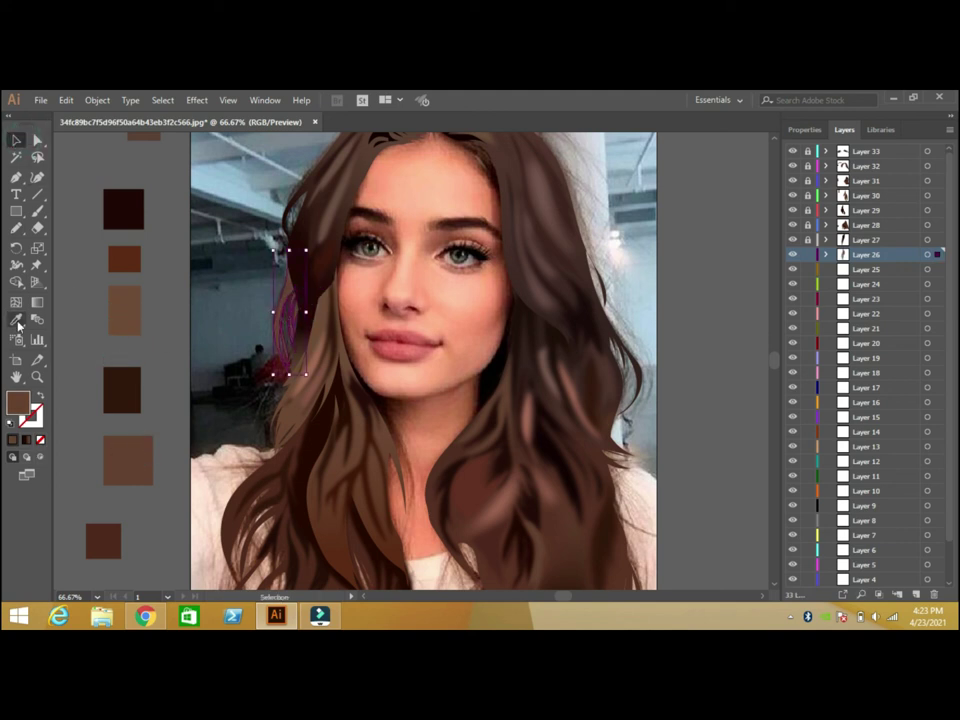
{"action": "key", "text": "i"}
{"action": "left_click", "coordinate": [123, 208]}
{"action": "key", "text": "v"}
{"action": "left_click", "coordinate": [73, 154]}
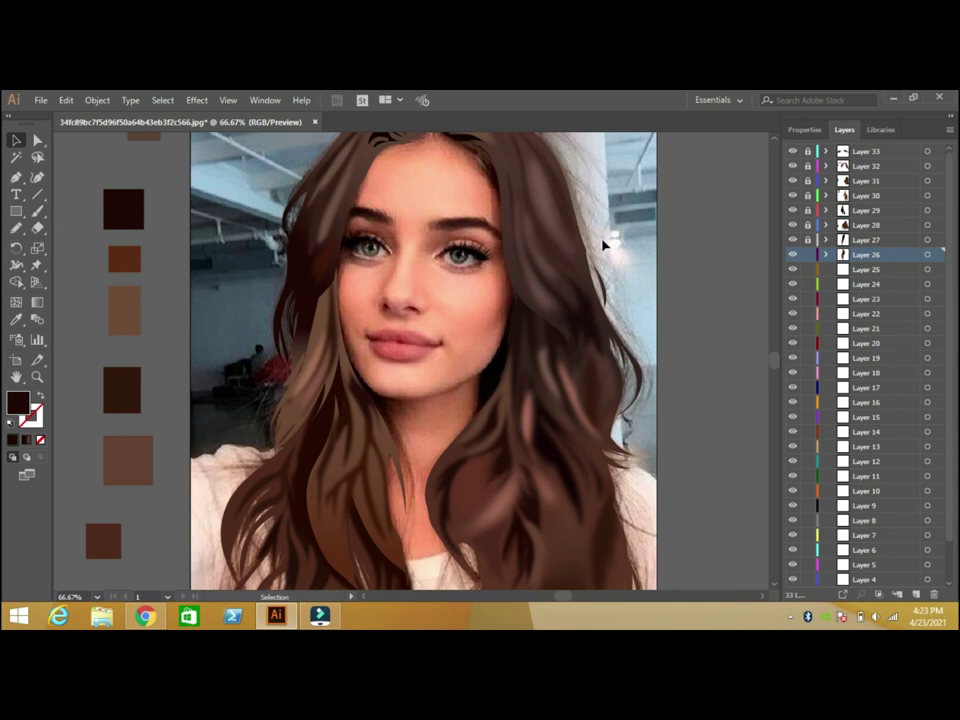
{"action": "left_click", "coordinate": [97, 596]}
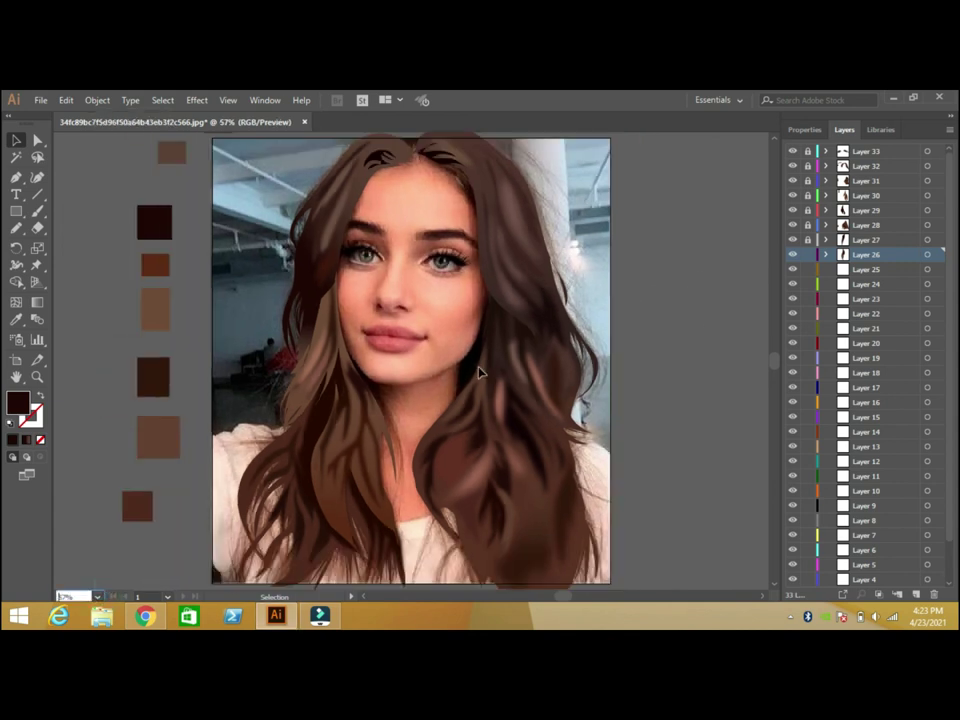
On Layer 25, draw a small strand at the hair parting filled with dark brown
{"action": "left_click", "coordinate": [843, 268]}
{"action": "key", "text": "n"}
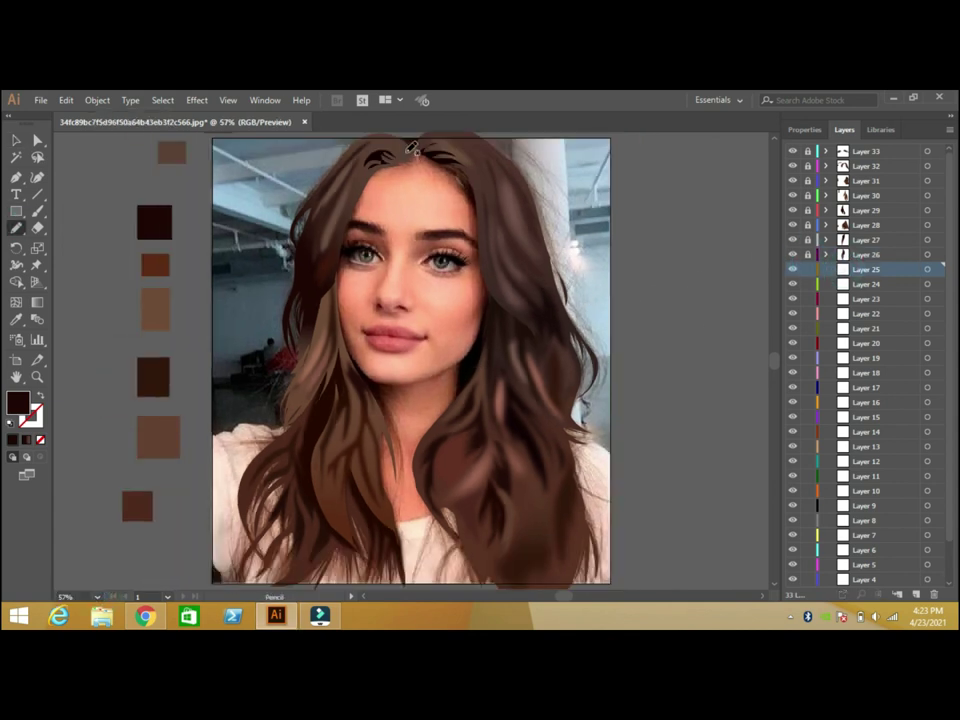
{"action": "left_click_drag", "start_coordinate": [428, 133], "coordinate": [420, 145]}
{"action": "key", "text": "slash"}
{"action": "key", "text": "i"}
{"action": "left_click", "coordinate": [154, 221]}
{"action": "left_click", "coordinate": [157, 374]}
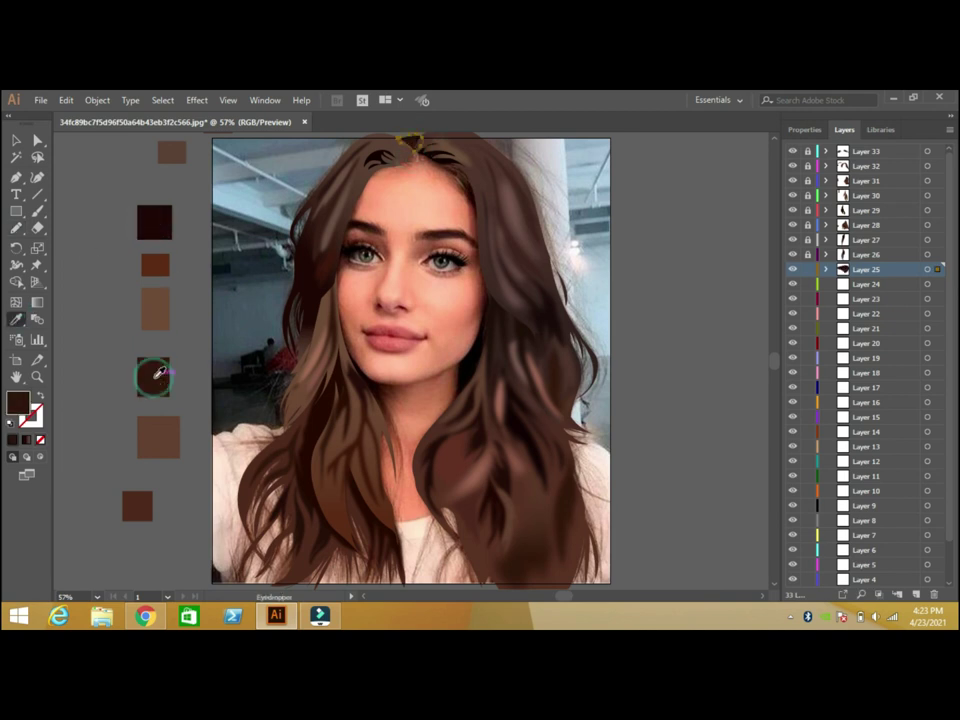
Add a dark brown strand running from the right brow up to the parting
{"action": "key", "text": "n"}
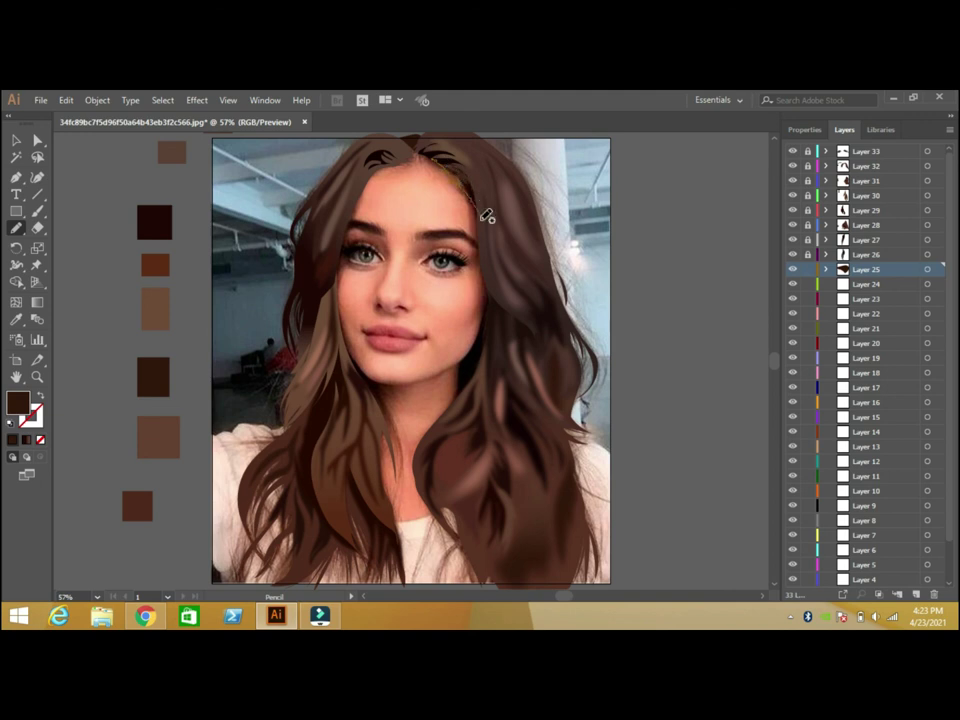
{"action": "left_click_drag", "start_coordinate": [487, 217], "coordinate": [447, 152]}
{"action": "key", "text": "i"}
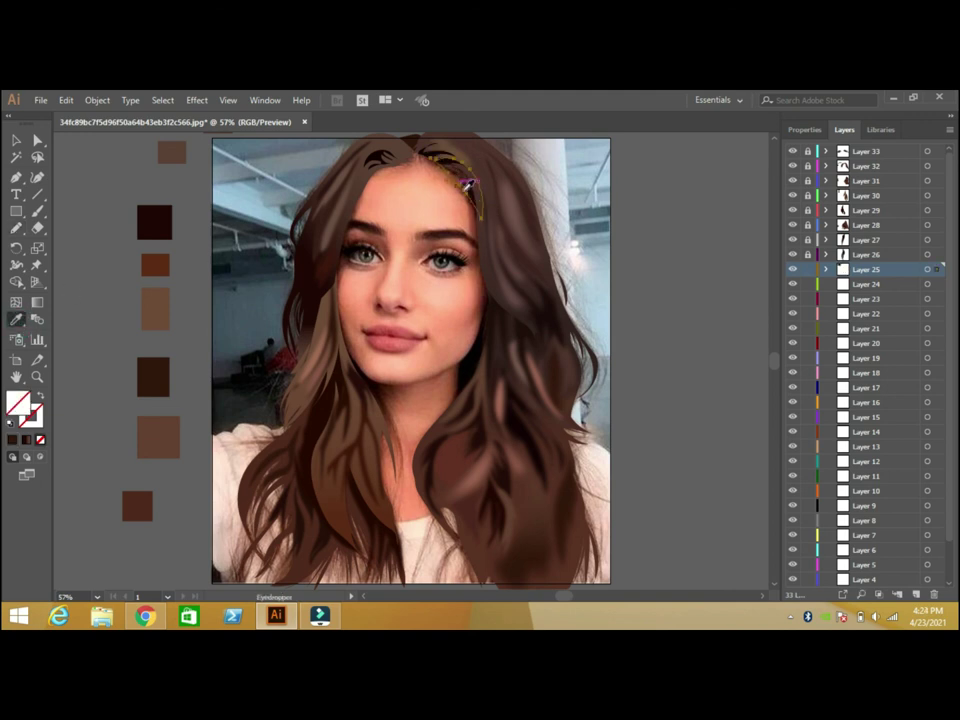
{"action": "left_click", "coordinate": [338, 150]}
{"action": "left_click", "coordinate": [16, 142]}
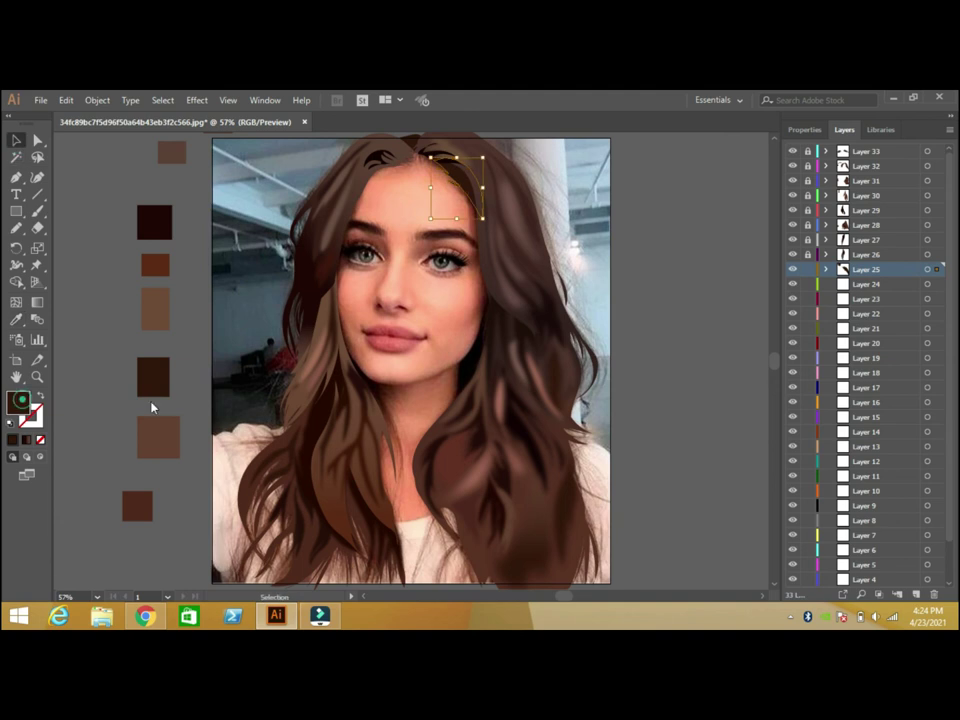
{"action": "double_click", "coordinate": [18, 402]}
{"action": "left_click", "coordinate": [604, 377]}
{"action": "left_click", "coordinate": [797, 223]}
{"action": "left_click", "coordinate": [730, 252]}
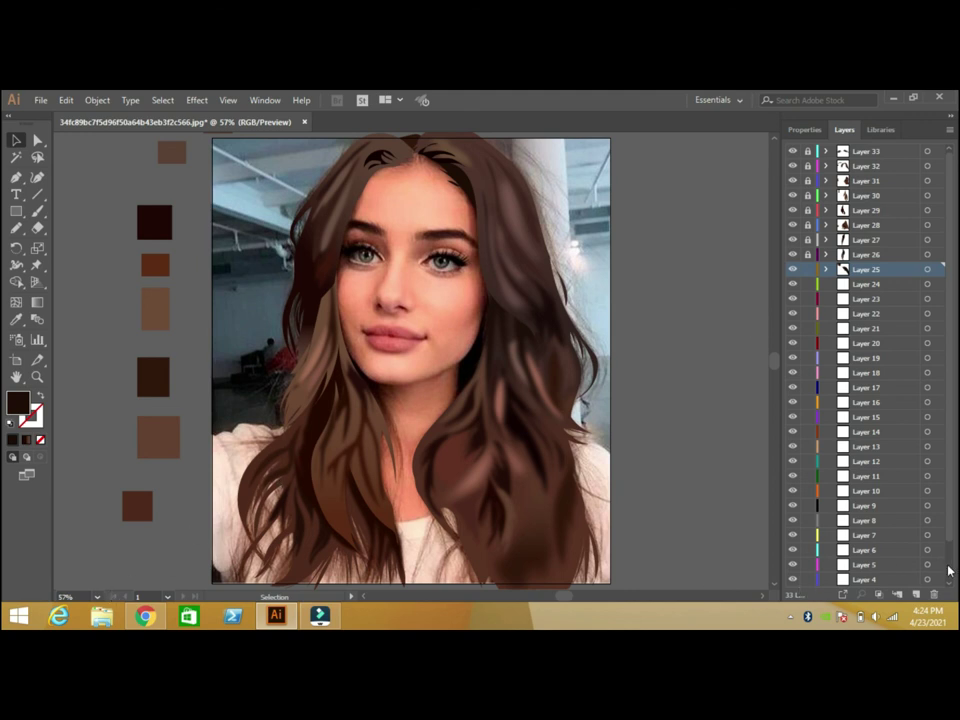
Hide the reference photo and unlock hair Layers 26 through 33
{"action": "scroll", "coordinate": [949, 570], "scroll_direction": "down", "scroll_amount": 2}
{"action": "left_click", "coordinate": [792, 580]}
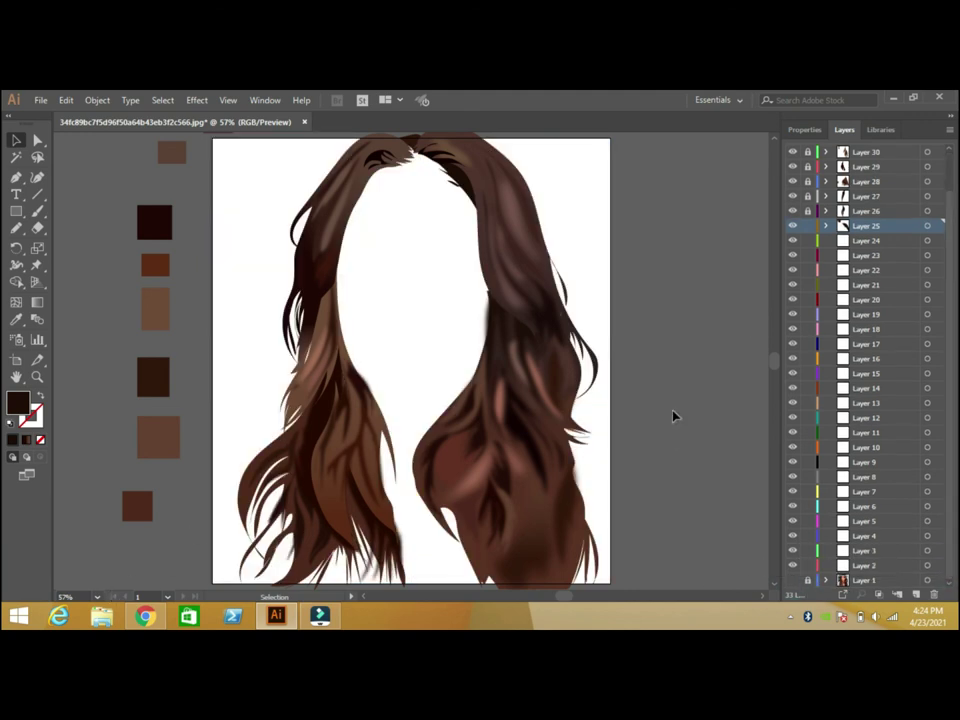
{"action": "left_click_drag", "start_coordinate": [808, 211], "coordinate": [808, 151]}
{"action": "scroll", "coordinate": [813, 178], "scroll_direction": "up", "scroll_amount": 2}
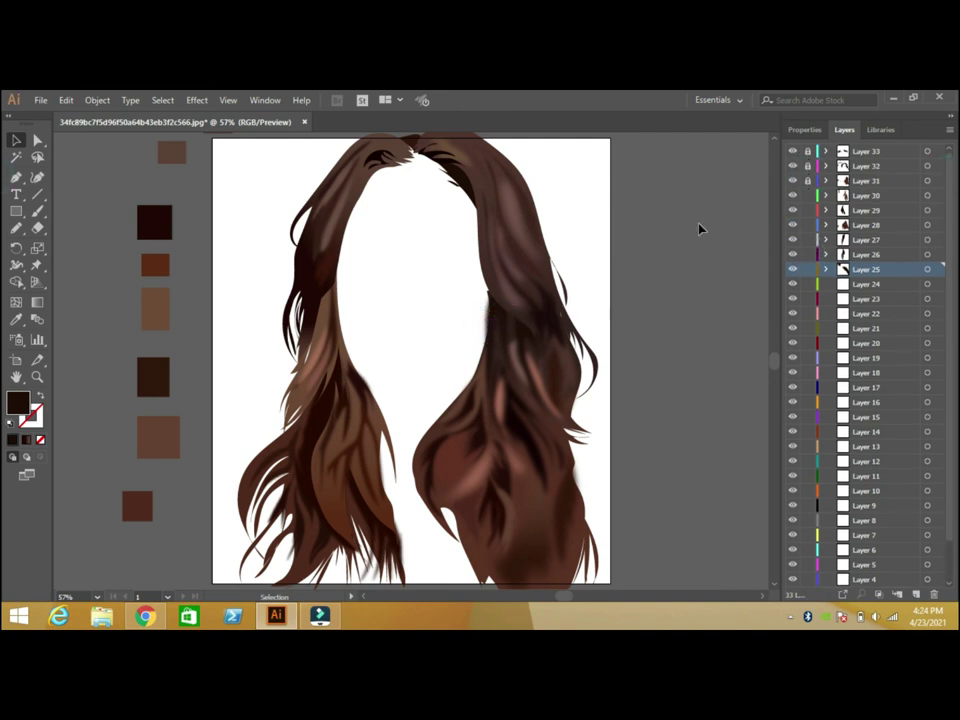
{"action": "left_click_drag", "start_coordinate": [808, 181], "coordinate": [808, 151]}
Slightly resize the Layer 31 strand, relock Layers 25–33, and show the photo again
{"action": "left_click", "coordinate": [484, 317]}
{"action": "left_click_drag", "start_coordinate": [490, 345], "coordinate": [487, 347]}
{"action": "left_click", "coordinate": [643, 280]}
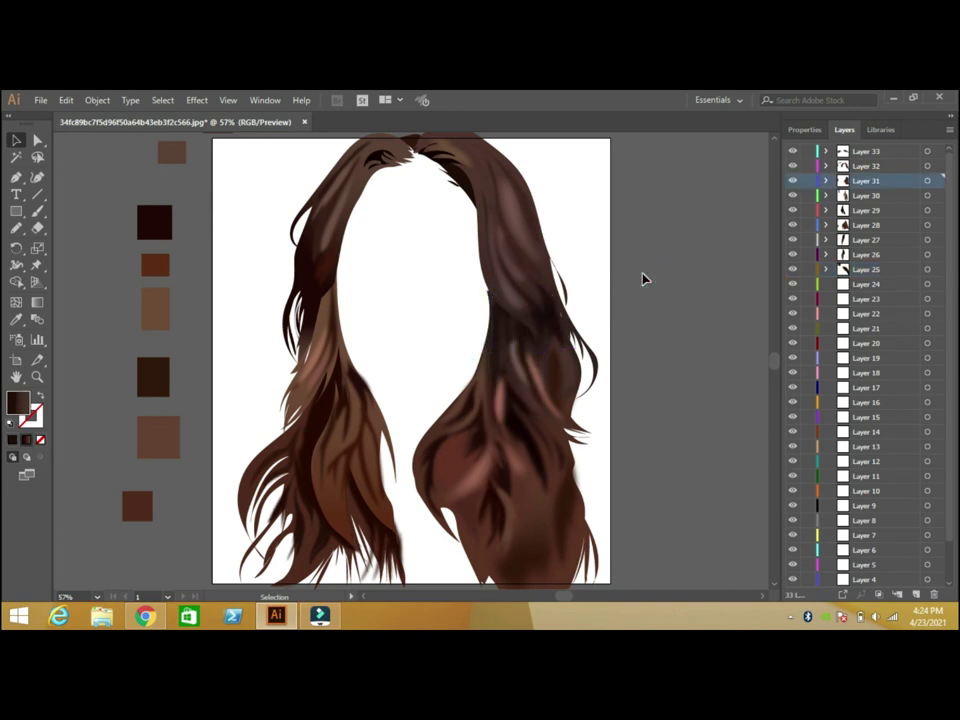
{"action": "left_click_drag", "start_coordinate": [810, 181], "coordinate": [808, 269]}
{"action": "left_click", "coordinate": [716, 290]}
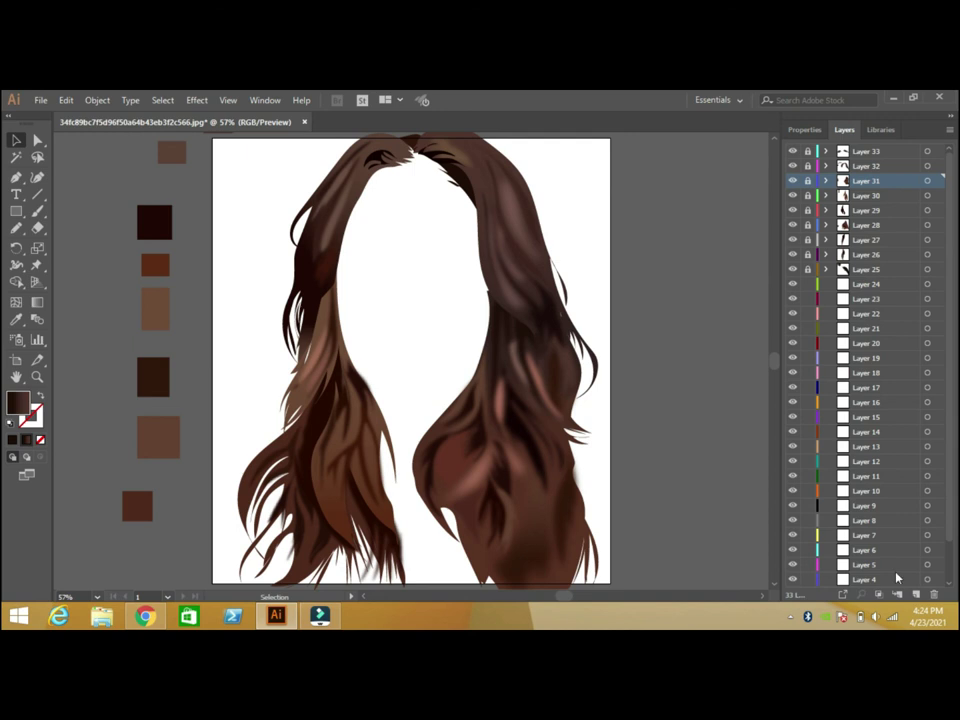
{"action": "scroll", "coordinate": [897, 578], "scroll_direction": "down", "scroll_amount": 3}
{"action": "left_click", "coordinate": [795, 580]}
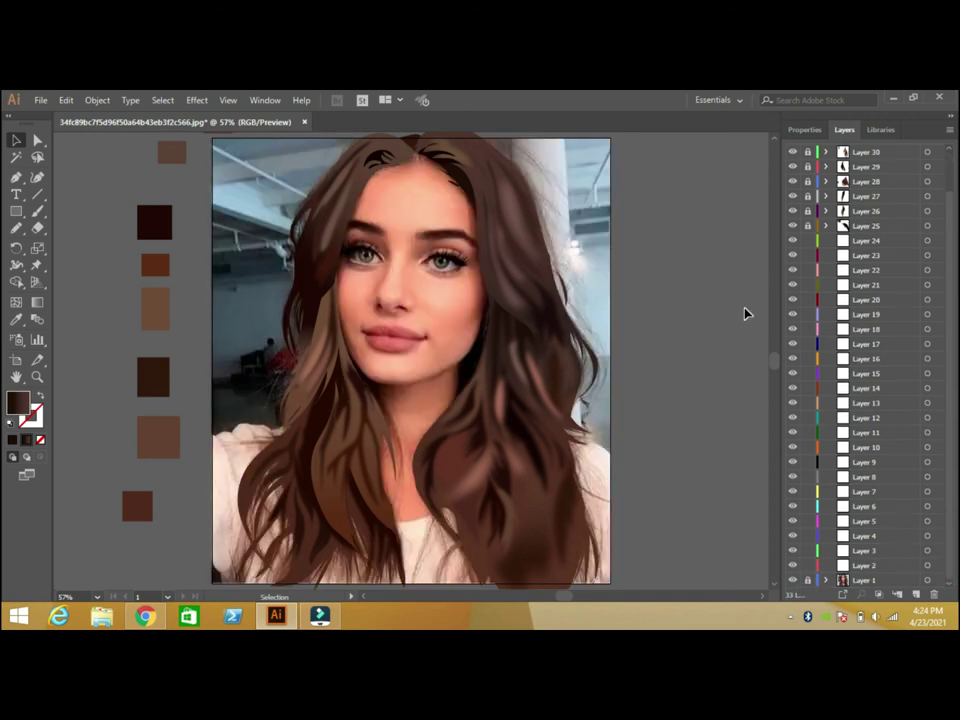